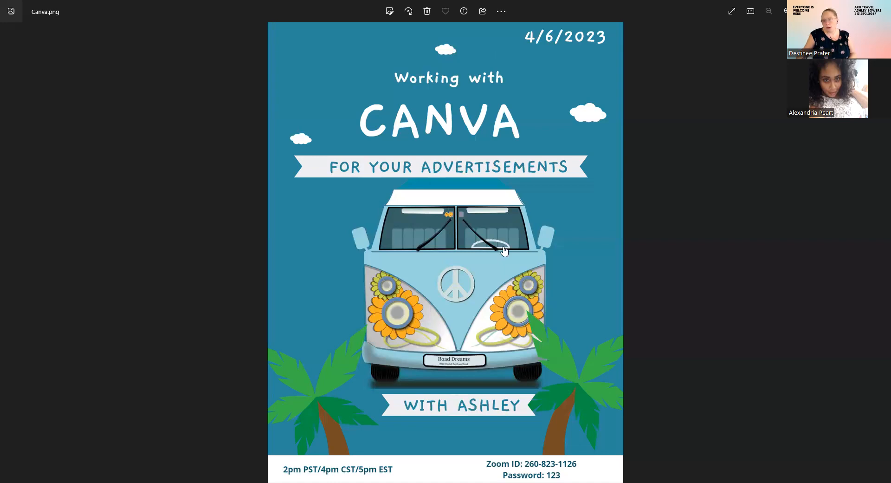
# Switch from the Photos viewer showing Canva.png to the Canva home page in the browser.
pyautogui.hotkey('alt', 'Tab')
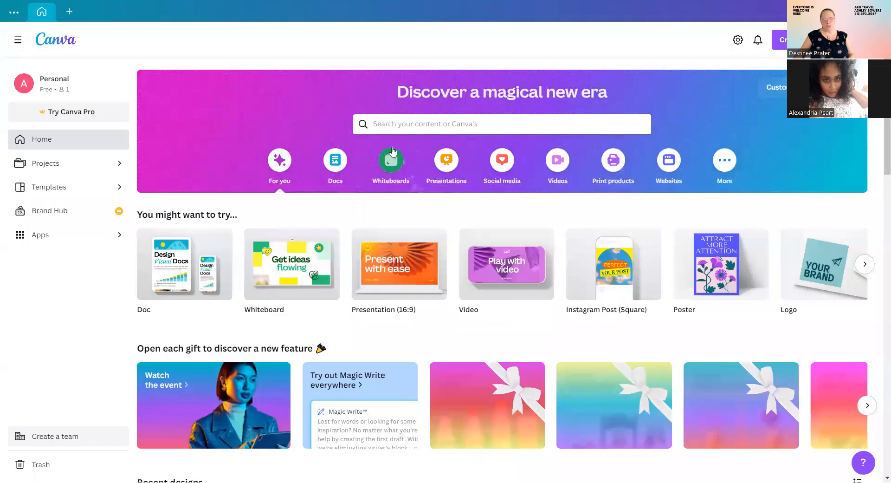
pyautogui.scroll(-5, 435, 203)
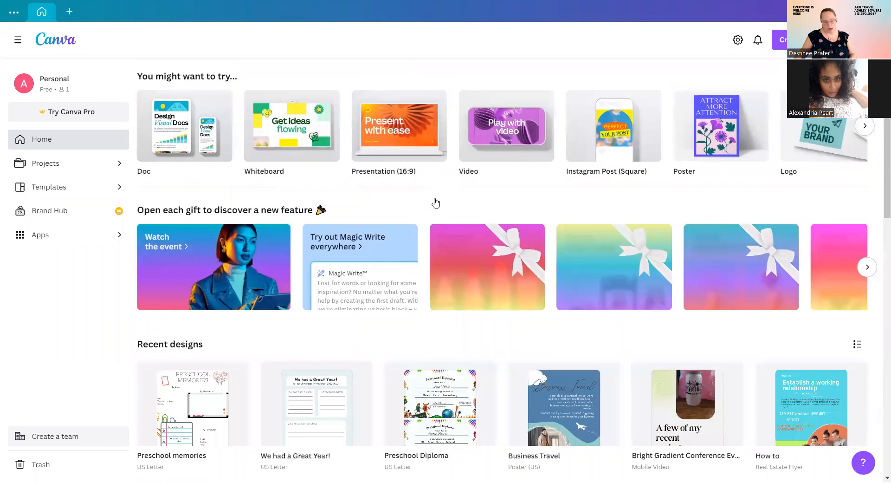
pyautogui.scroll(-6, 510, 199)
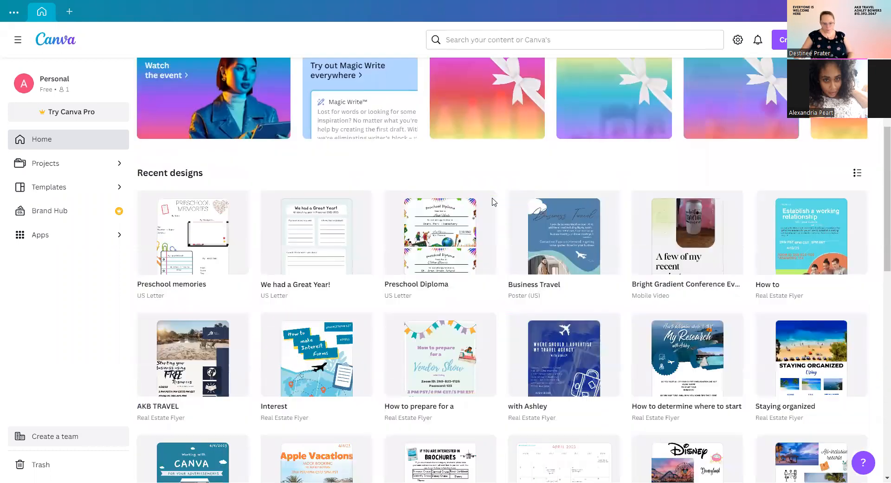
pyautogui.scroll(-3, 462, 327)
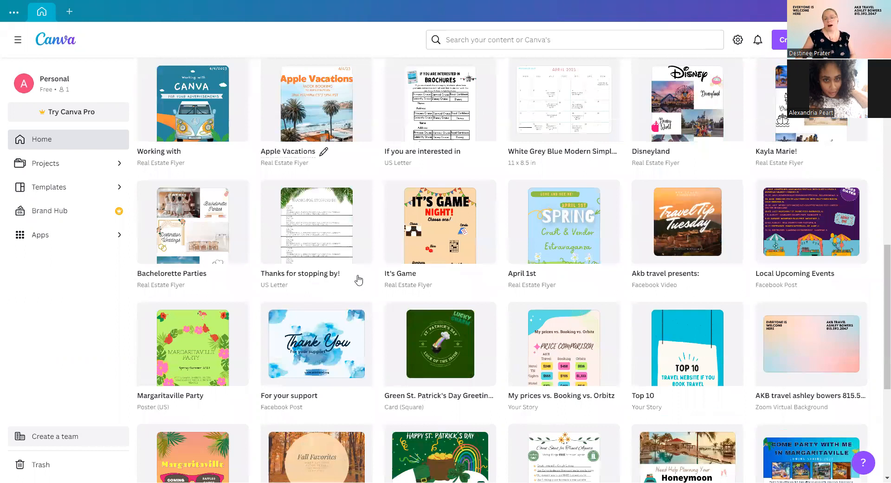
pyautogui.scroll(-8, 359, 279)
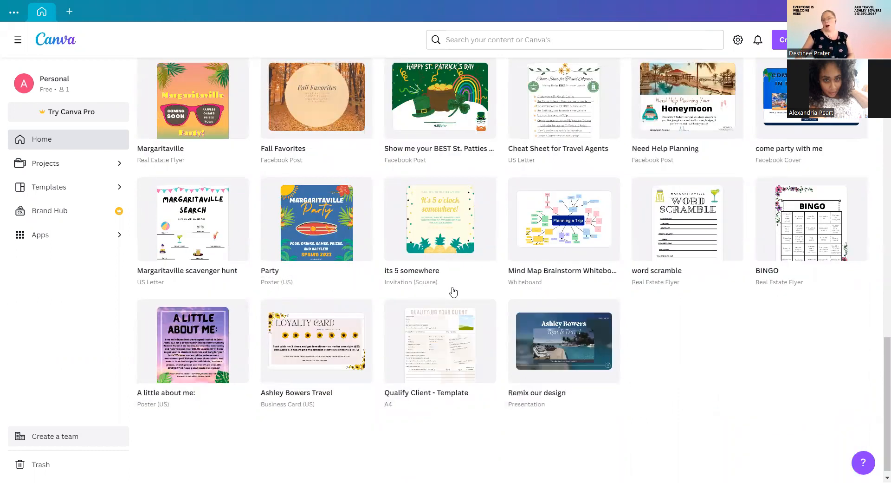
pyautogui.scroll(6, 458, 283)
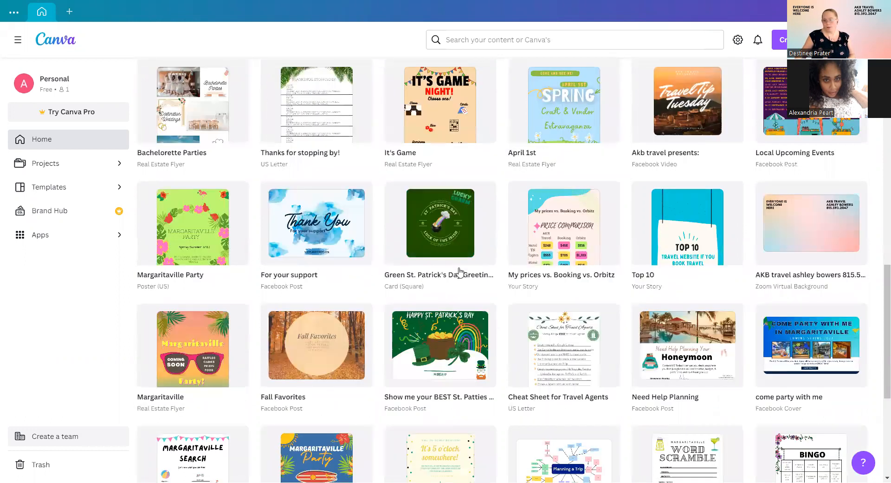
pyautogui.scroll(10, 459, 270)
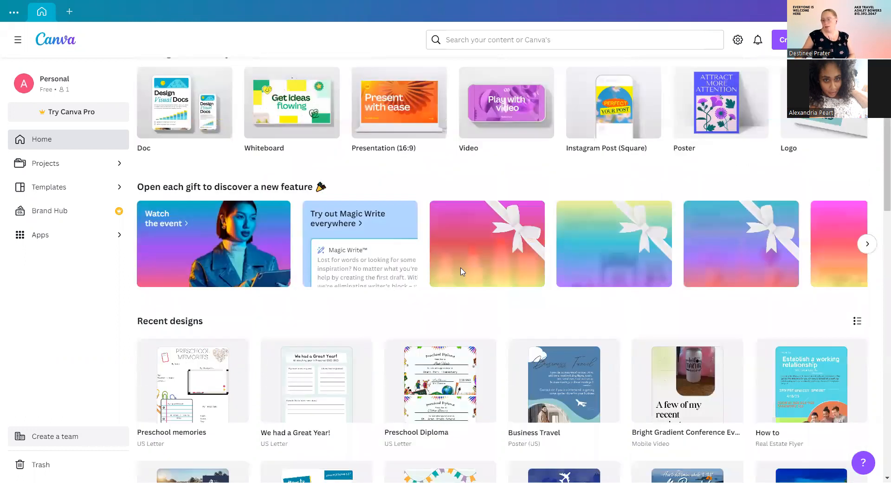
pyautogui.scroll(-2, 461, 271)
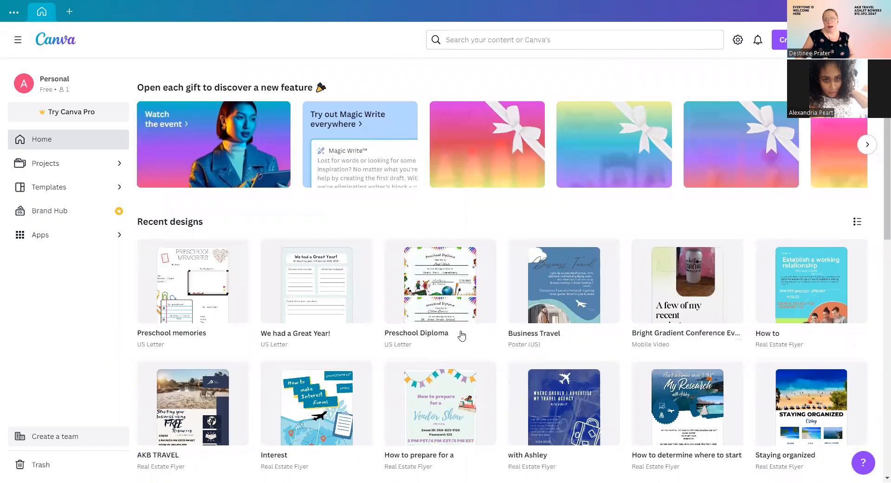
pyautogui.scroll(-2, 462, 335)
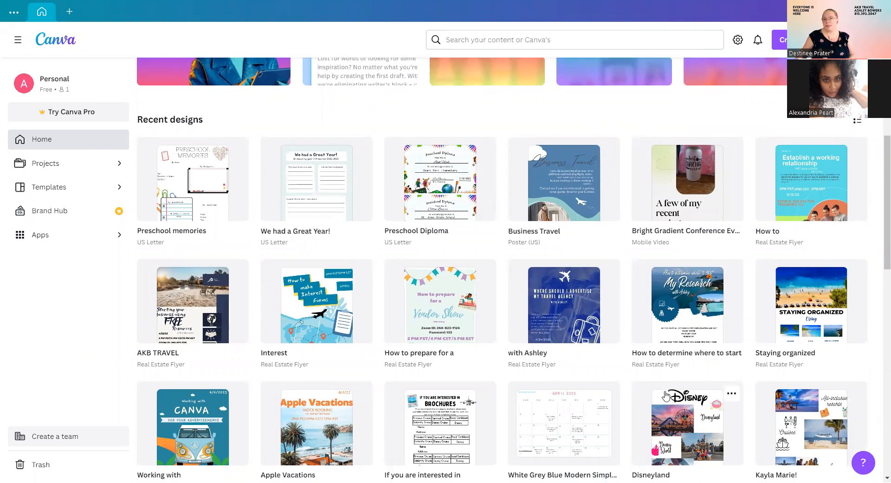
pyautogui.scroll(-1, 665, 396)
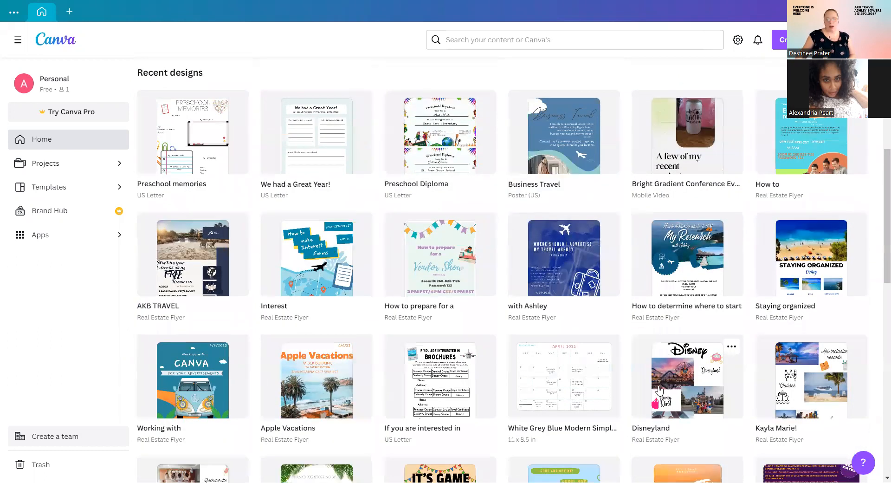
pyautogui.scroll(-5, 487, 340)
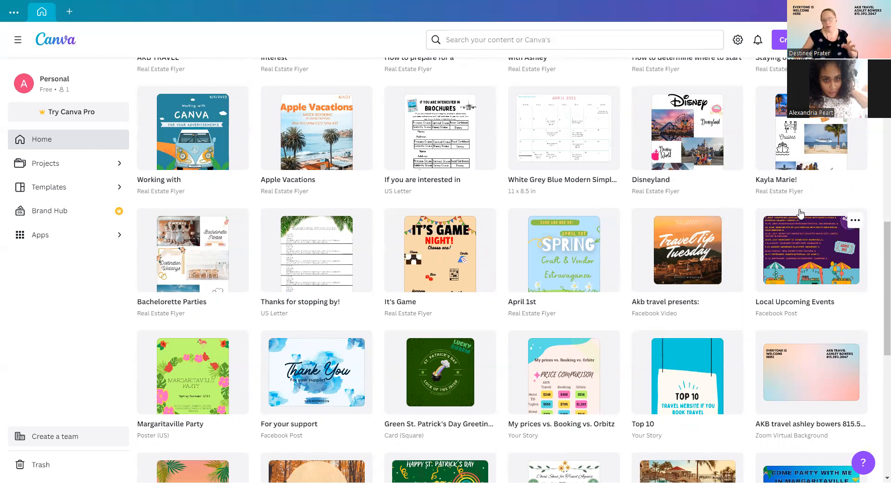
pyautogui.scroll(5, 498, 226)
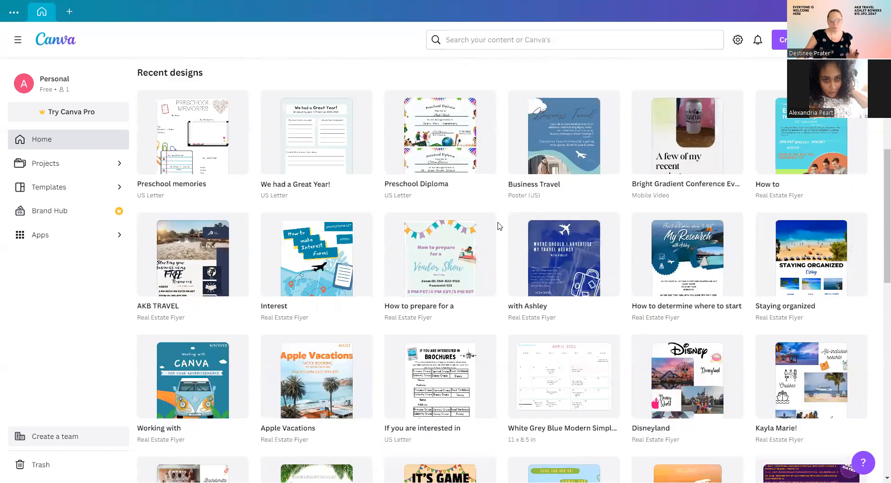
pyautogui.scroll(8, 334, 274)
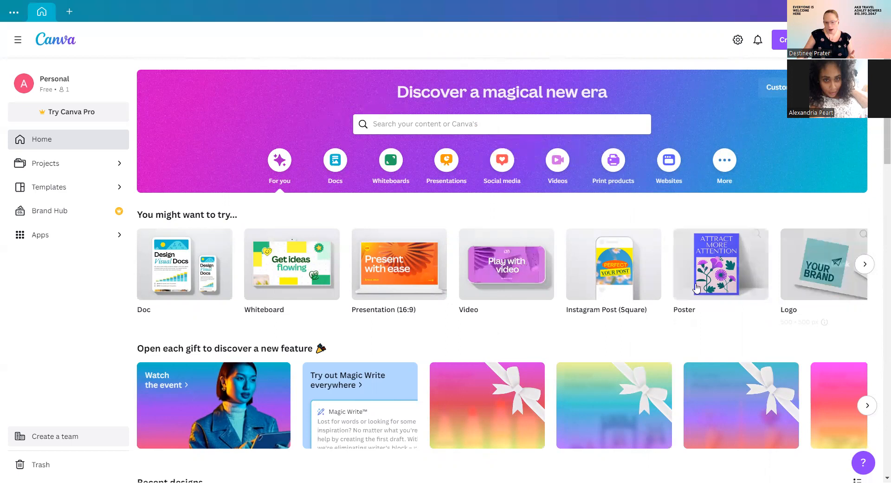
# Advance the 'You might want to try' carousel twice to reveal Flyer, Infographic and Resume formats.
pyautogui.moveTo(704, 280)
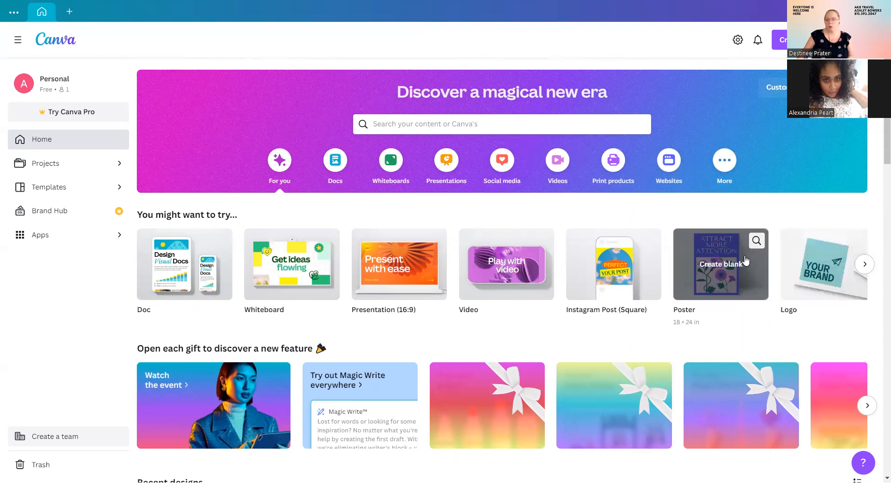
pyautogui.click(864, 266)
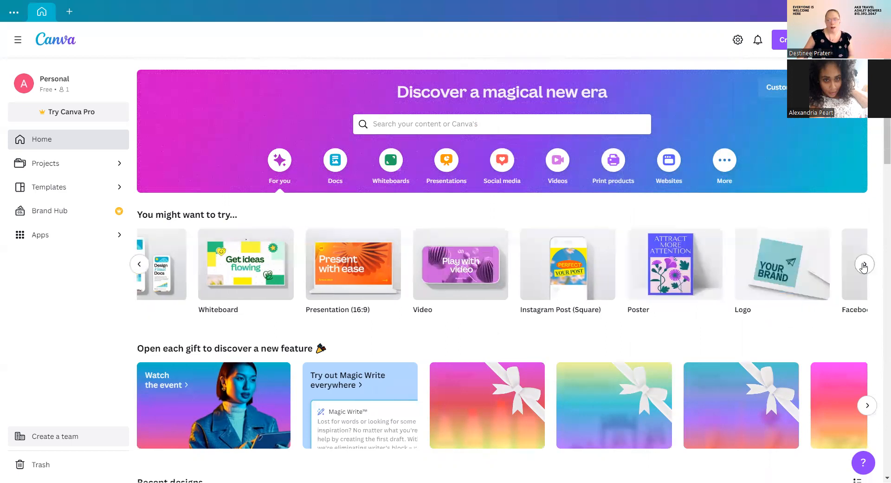
pyautogui.click(864, 265)
pyautogui.moveTo(411, 265)
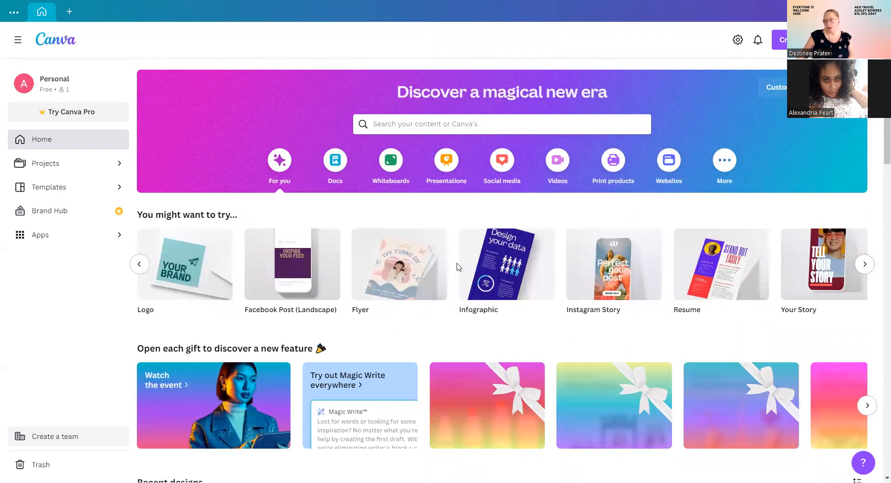
pyautogui.moveTo(504, 264)
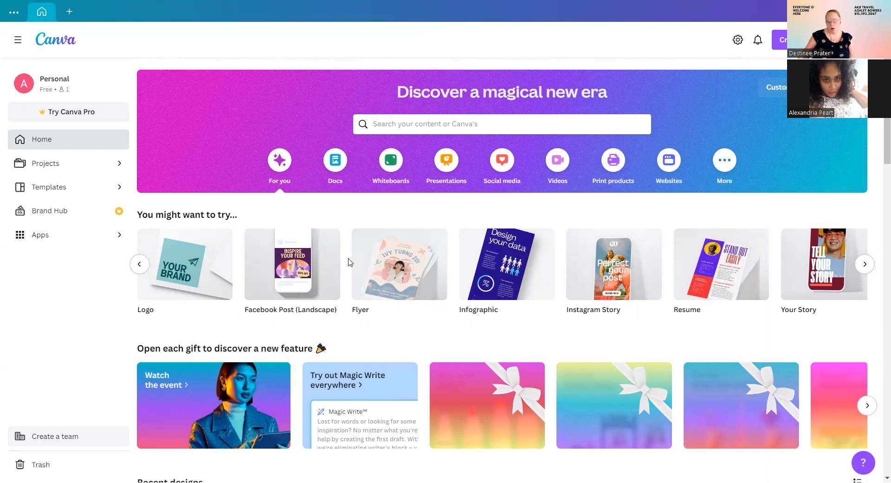
# Create a blank Real Estate Flyer design and browse the flyer templates beside it.
pyautogui.click(405, 265)
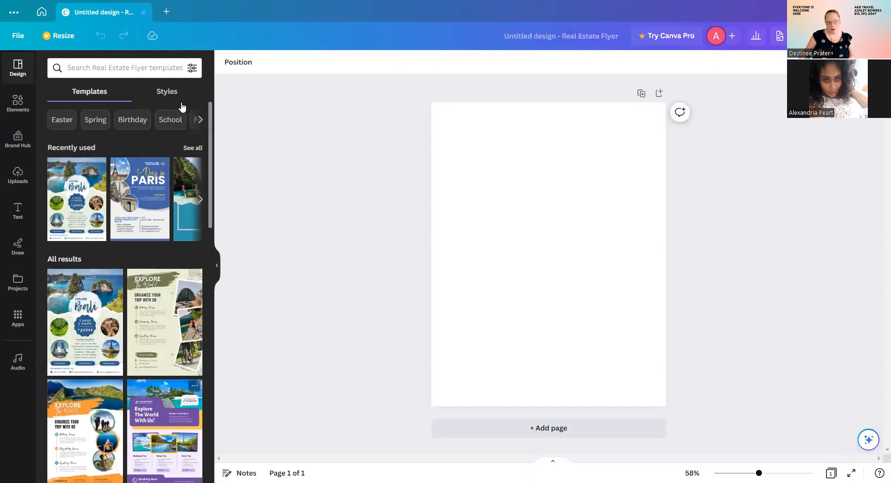
pyautogui.scroll(-15, 118, 279)
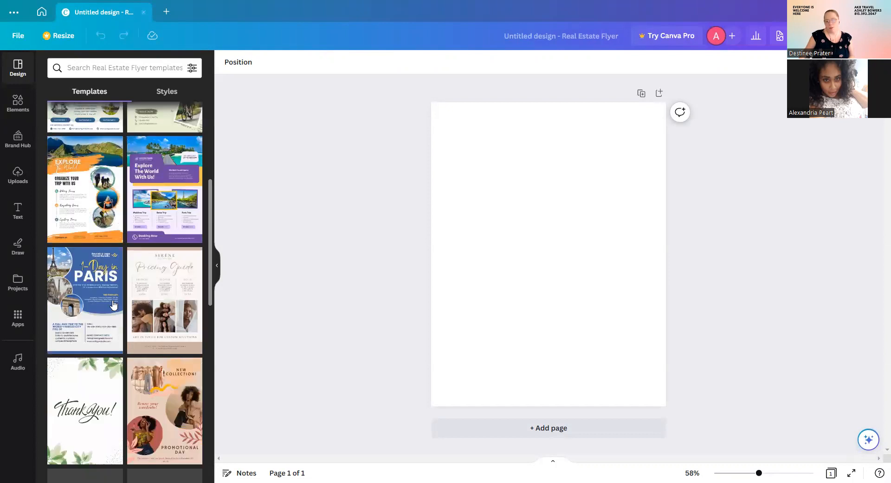
pyautogui.scroll(-15, 117, 279)
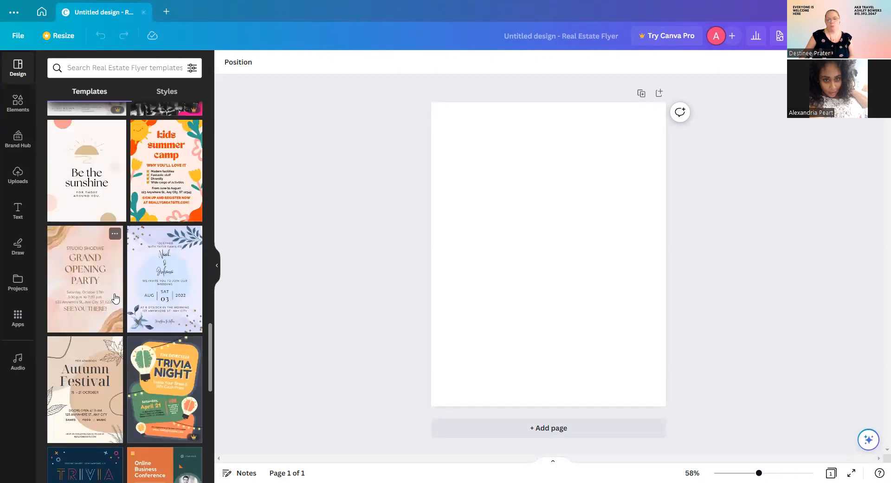
pyautogui.scroll(15, 115, 297)
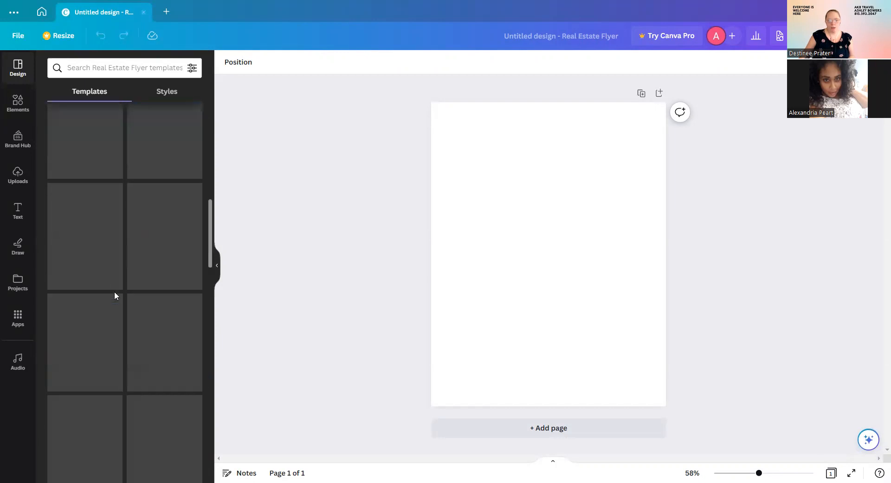
pyautogui.scroll(3, 114, 296)
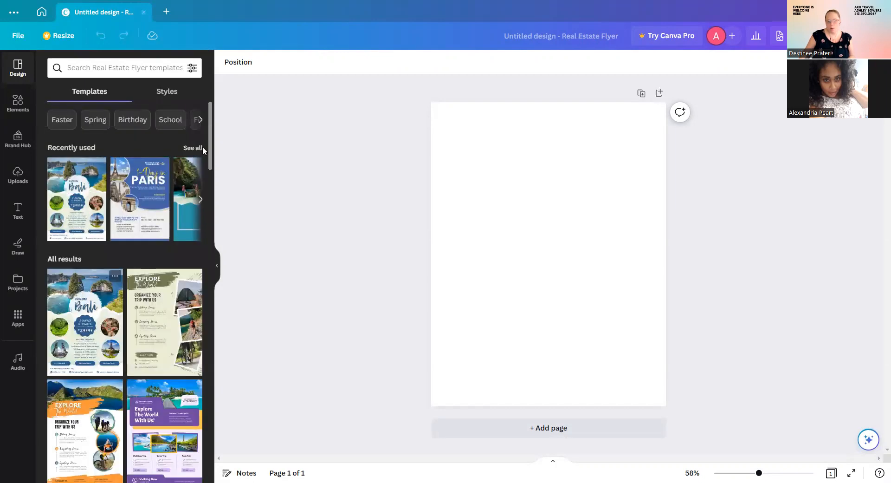
pyautogui.click(98, 68)
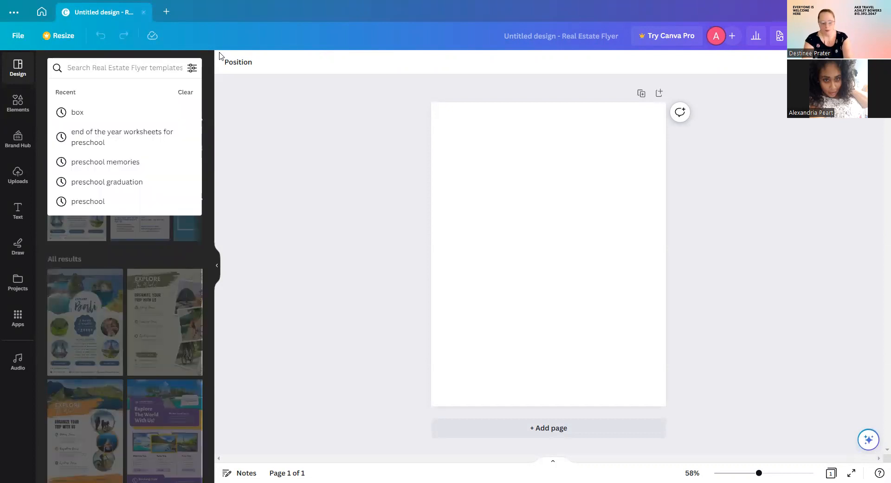
# Search templates for 'vendor show' and browse the results to the black Talent Show poster.
pyautogui.write('vendor')
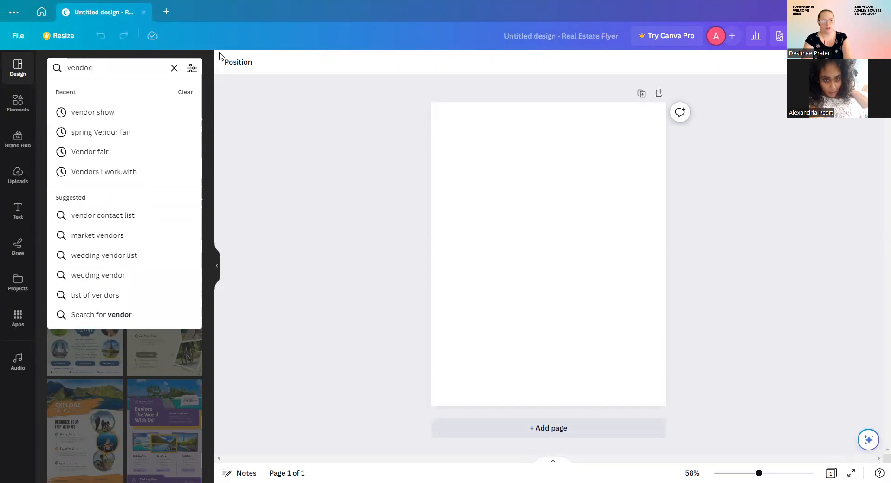
pyautogui.write(' show')
pyautogui.press('Return')
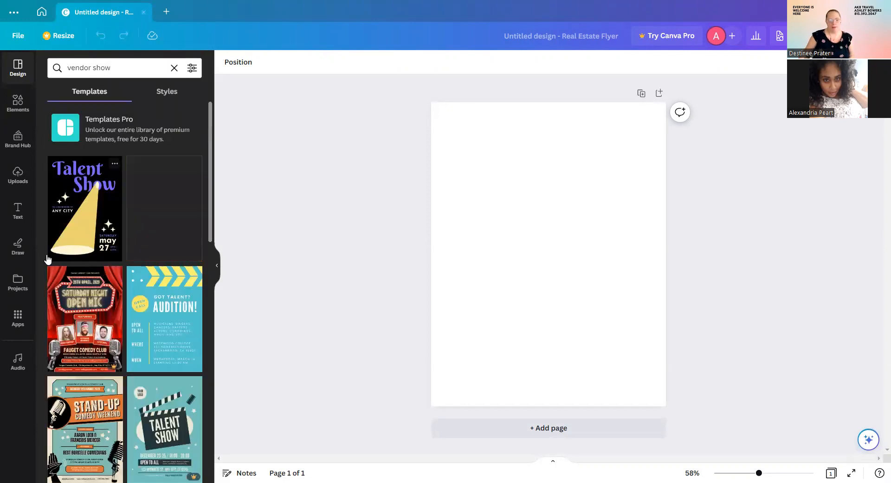
pyautogui.scroll(-2, 144, 281)
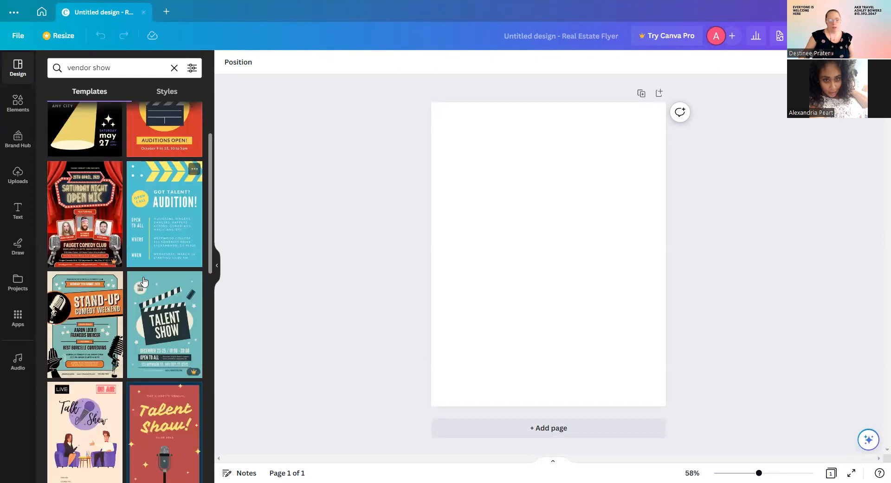
pyautogui.scroll(-6, 144, 281)
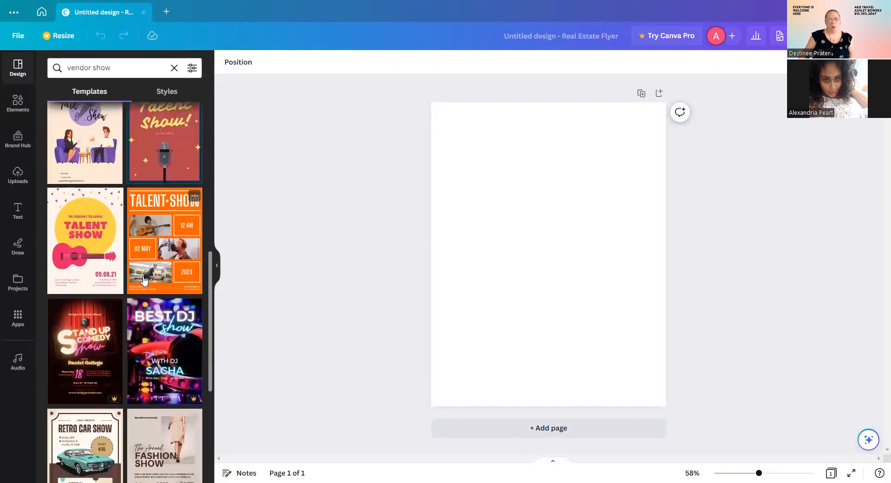
pyautogui.scroll(-2, 143, 280)
pyautogui.scroll(-6, 145, 278)
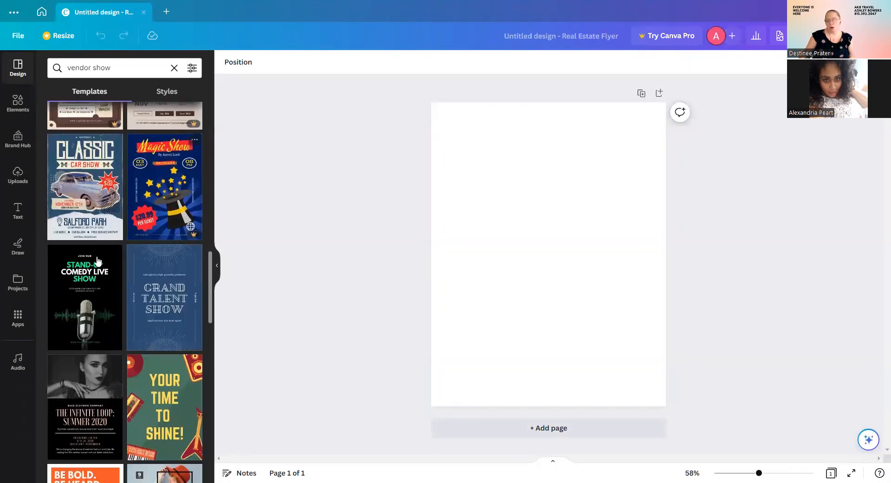
pyautogui.scroll(-10, 97, 343)
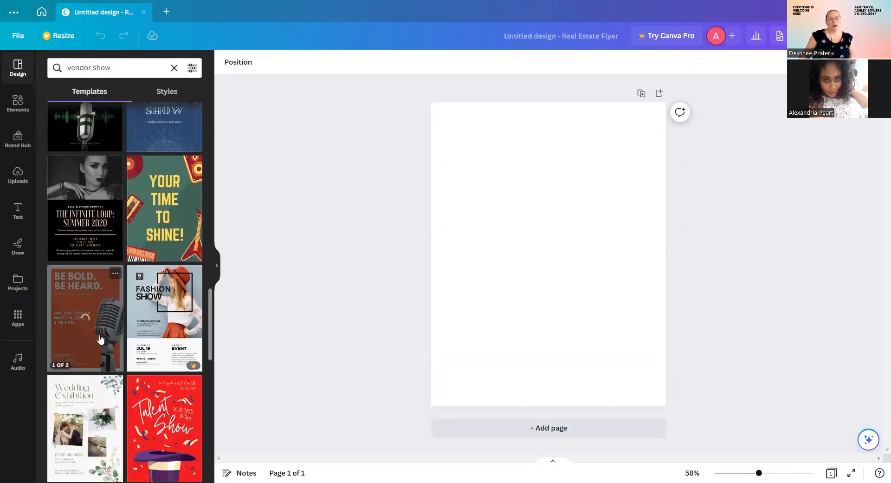
pyautogui.scroll(-2, 101, 332)
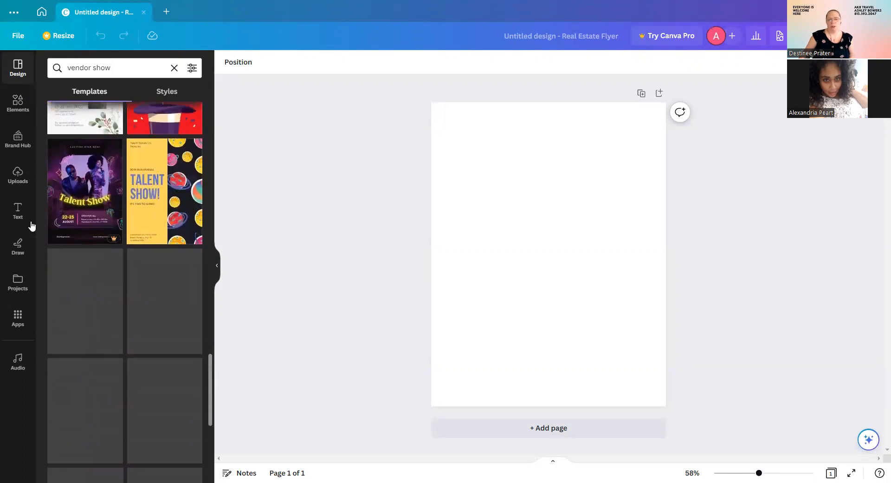
pyautogui.scroll(-2, 106, 276)
pyautogui.scroll(-3, 104, 278)
pyautogui.scroll(-2, 84, 302)
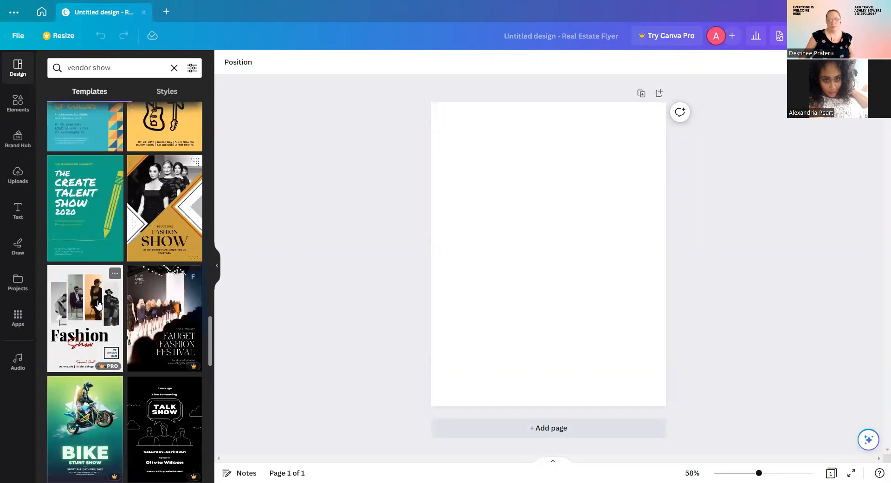
pyautogui.scroll(-2, 148, 304)
pyautogui.scroll(-1, 149, 304)
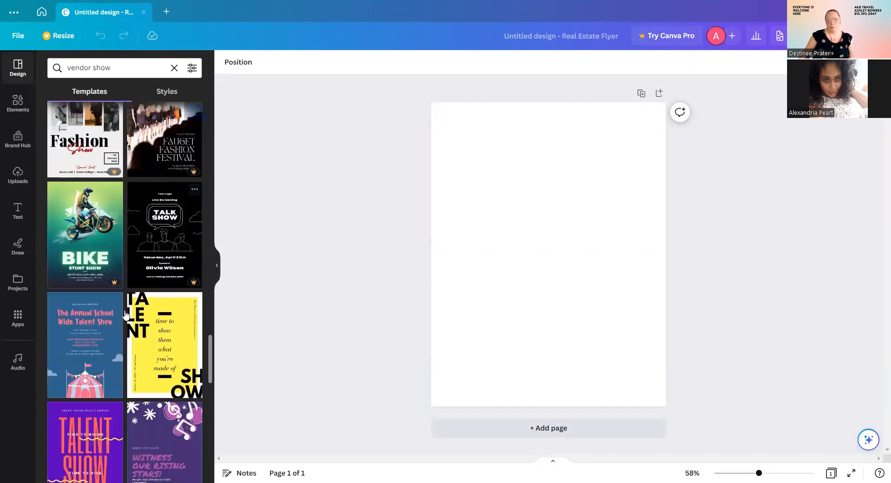
pyautogui.scroll(-3, 92, 297)
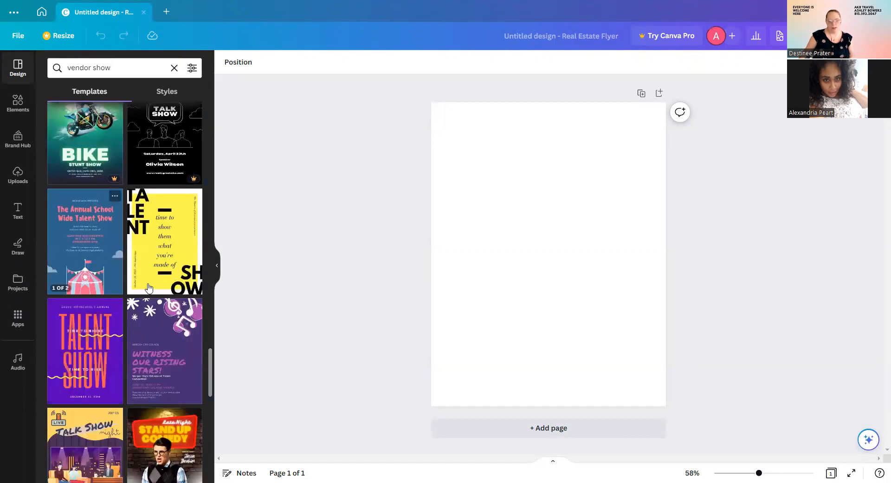
pyautogui.scroll(-5, 93, 250)
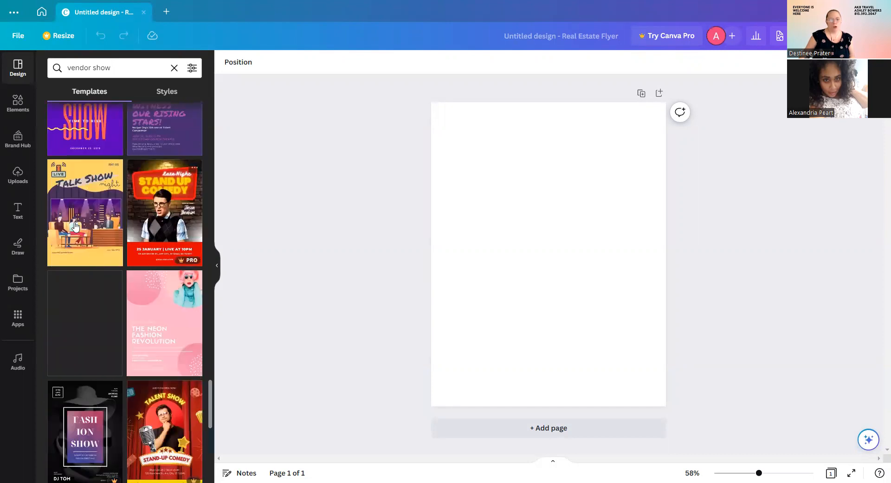
pyautogui.scroll(-2, 141, 260)
pyautogui.scroll(-3, 142, 260)
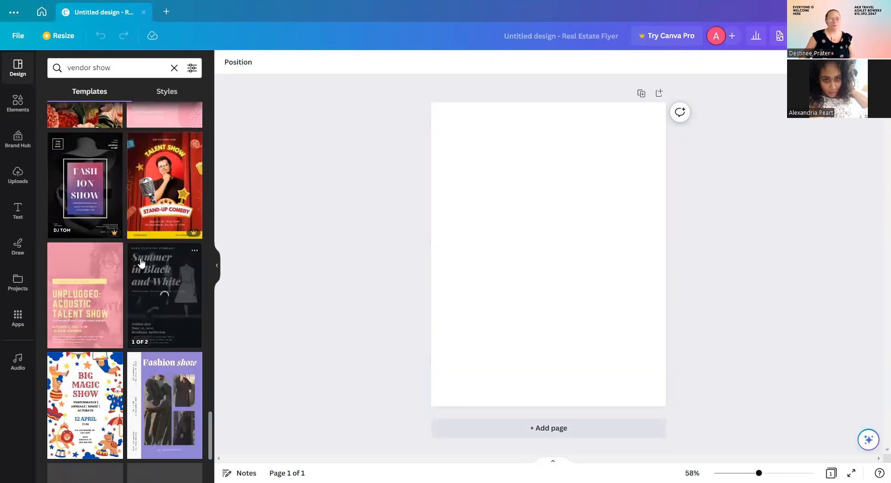
pyautogui.scroll(10, 139, 274)
pyautogui.scroll(10, 138, 279)
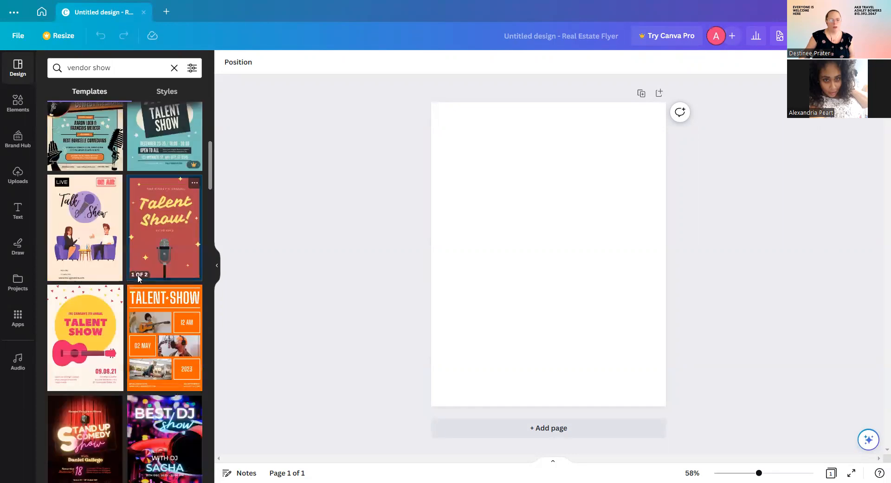
pyautogui.scroll(5, 137, 275)
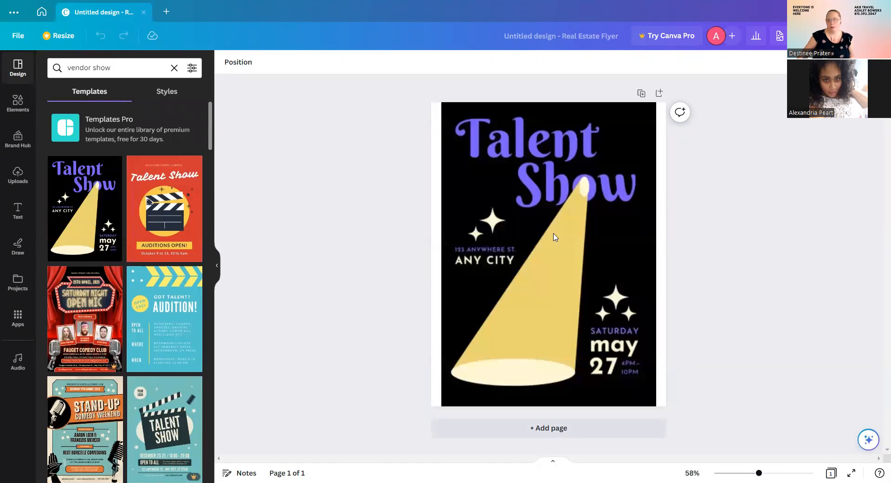
# Replace 'Talent' with 'Vendor' and shrink its font size so it fits on one line.
pyautogui.click(630, 130)
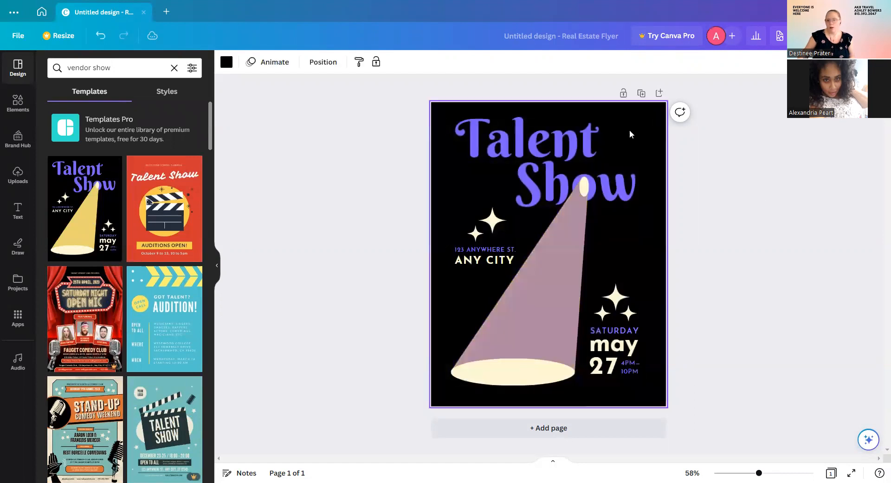
pyautogui.click(545, 147)
pyautogui.doubleClick(545, 147)
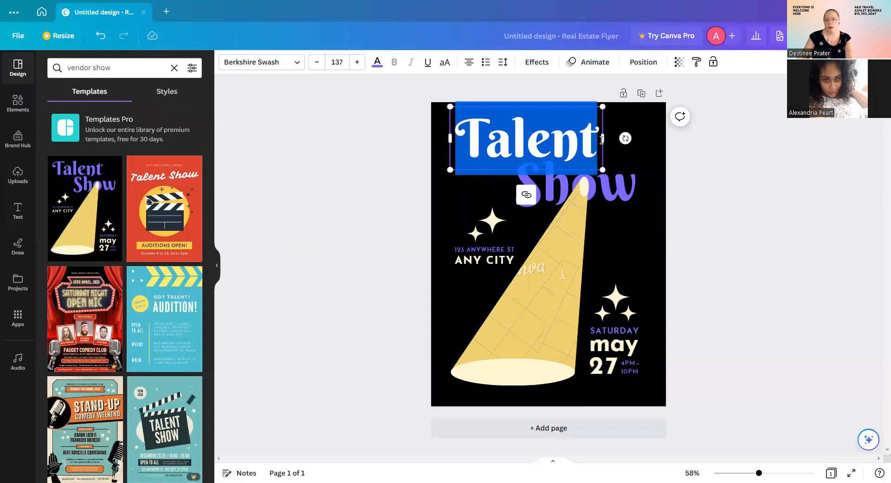
pyautogui.write('Vendo')
pyautogui.click(317, 62)
pyautogui.click(317, 63)
pyautogui.click(318, 62)
pyautogui.click(317, 62)
pyautogui.click(317, 62)
pyautogui.click(317, 63)
pyautogui.click(317, 62)
pyautogui.click(317, 62)
pyautogui.click(317, 62)
pyautogui.click(318, 62)
pyautogui.click(318, 62)
pyautogui.click(317, 62)
pyautogui.click(317, 62)
pyautogui.click(317, 62)
pyautogui.click(318, 62)
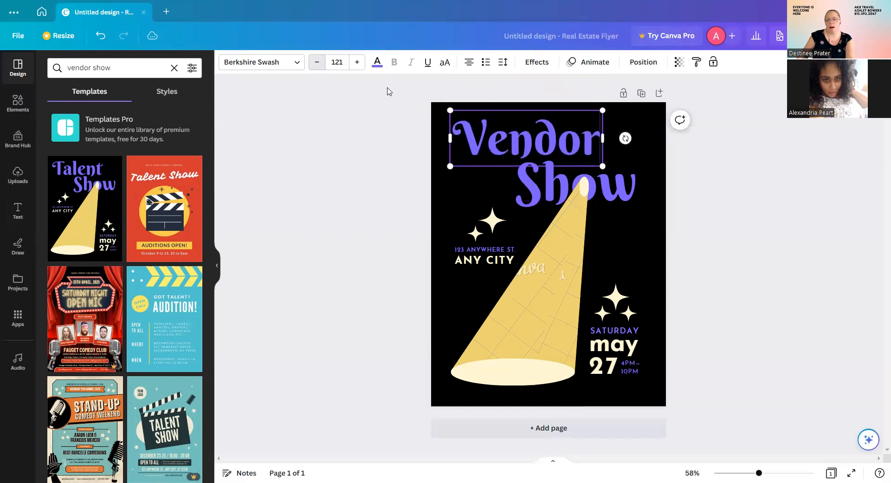
# Replace 'Show' with 'Fair' in the purple headline.
pyautogui.click(555, 183)
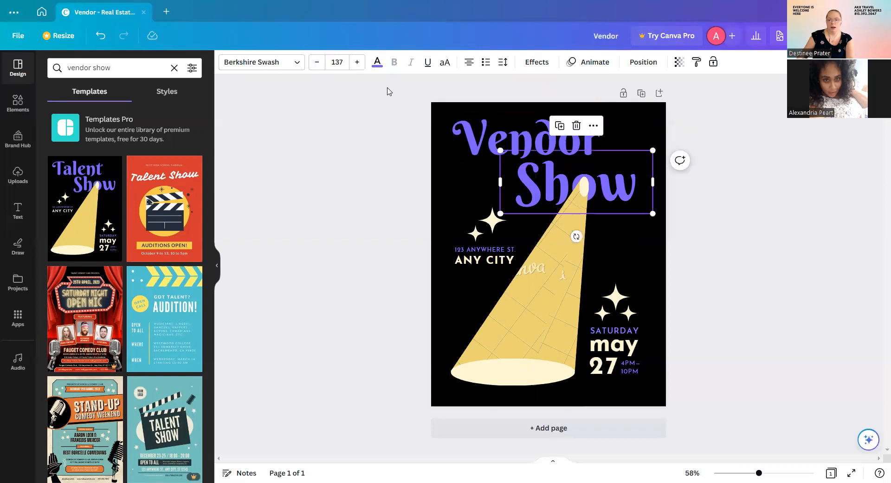
pyautogui.doubleClick(604, 180)
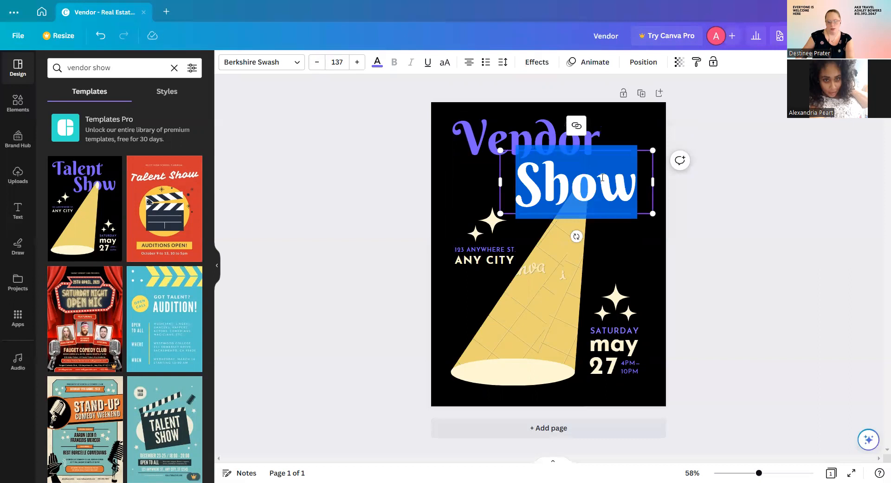
pyautogui.write('G')
pyautogui.press('BackSpace')
pyautogui.write('Fari')
pyautogui.press('BackSpace')
pyautogui.press('BackSpace')
pyautogui.write('ir')
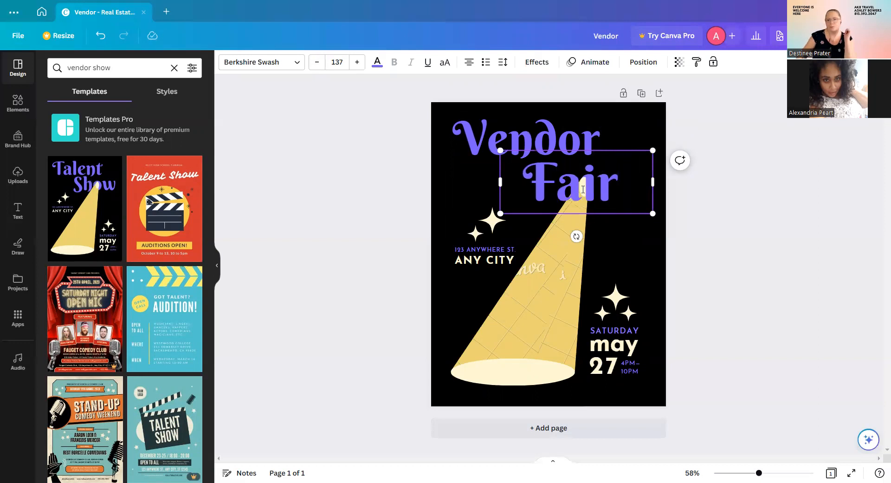
# Delete the yellow spotlight beam from the poster, undoing an accidental change first.
pyautogui.click(584, 280)
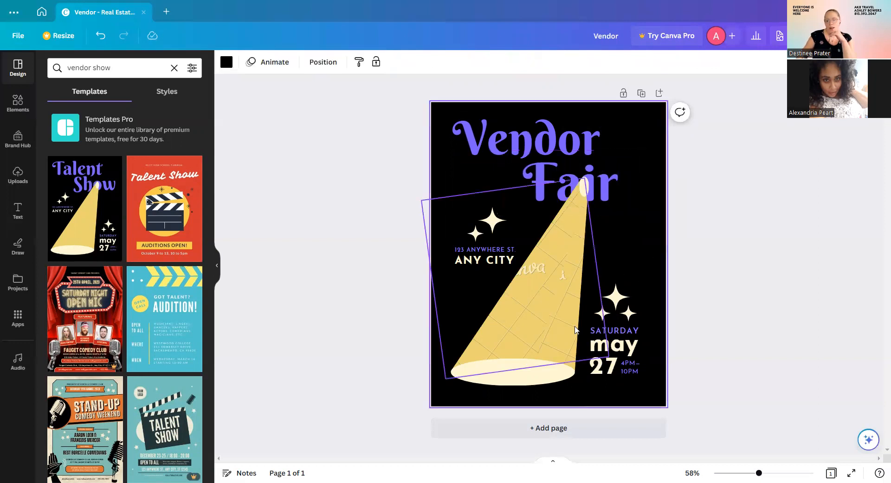
pyautogui.click(551, 286)
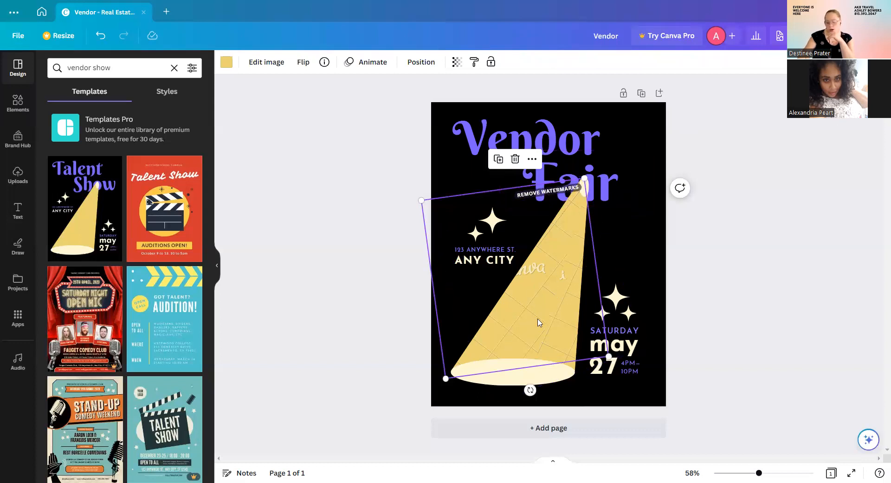
pyautogui.hotkey('ctrl', 'z')
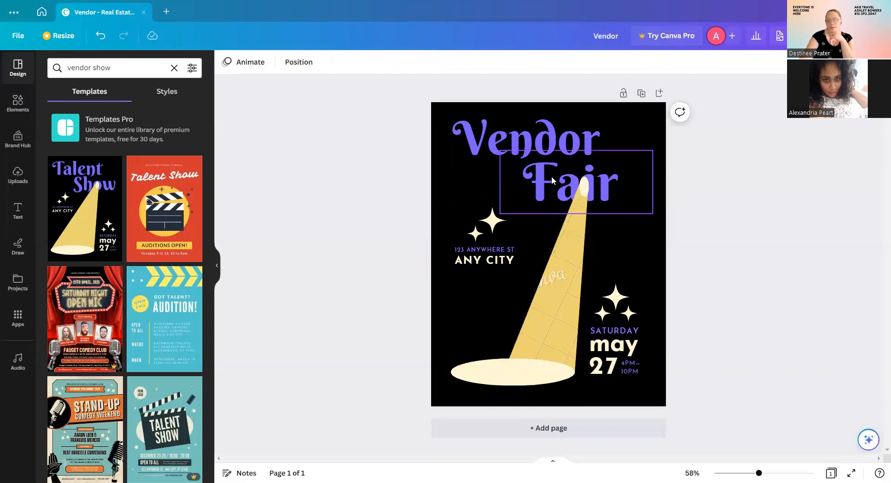
pyautogui.click(550, 270)
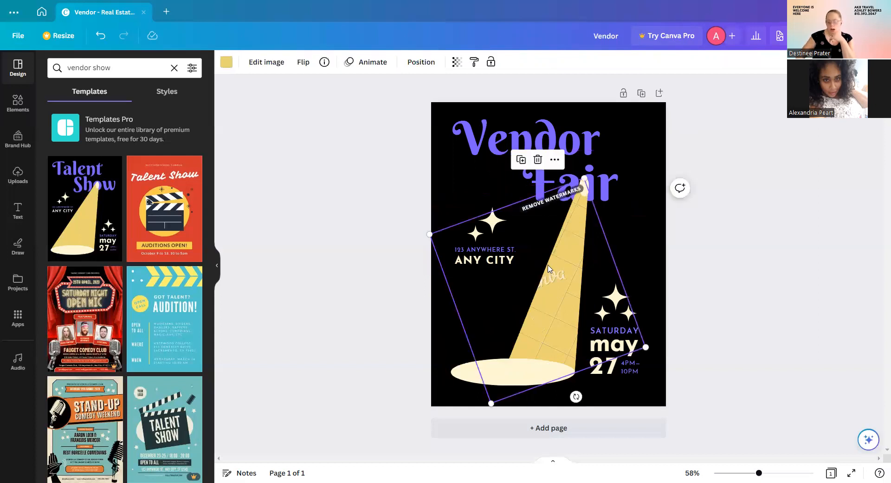
pyautogui.press('Delete')
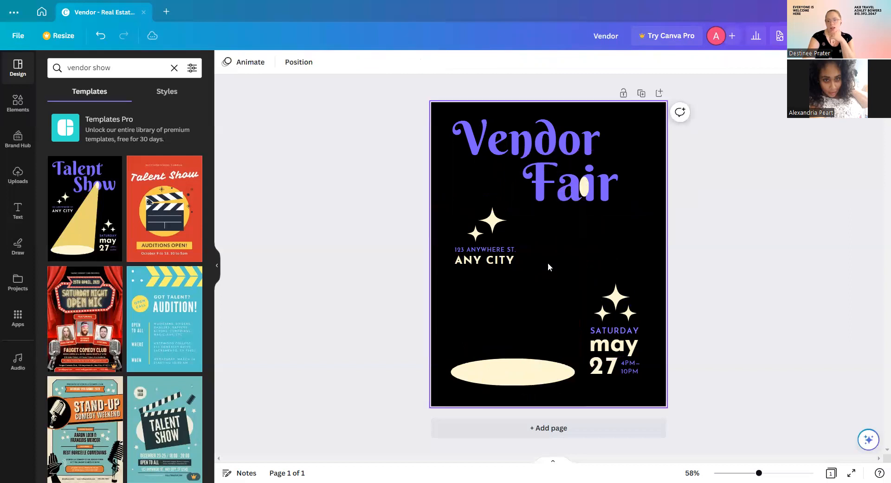
# Remove the leftover cream shape inside 'Fair' and the cream ellipse near the bottom.
pyautogui.click(582, 188)
pyautogui.click(585, 152)
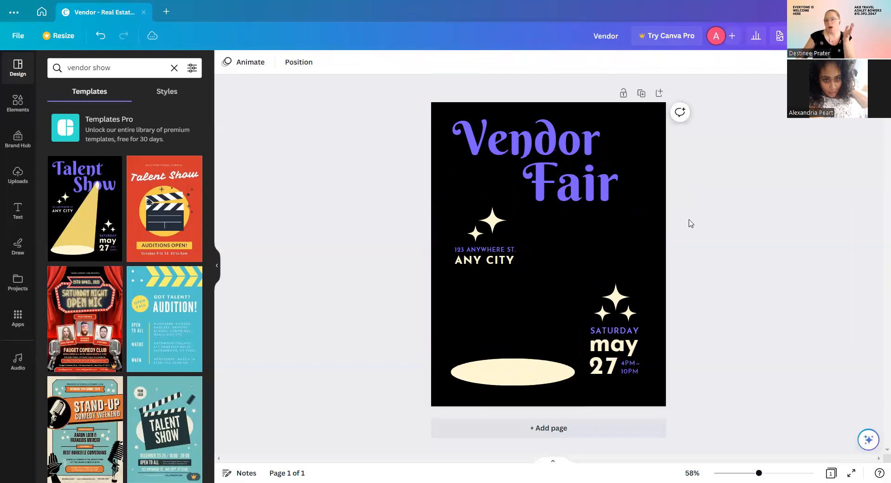
pyautogui.click(489, 227)
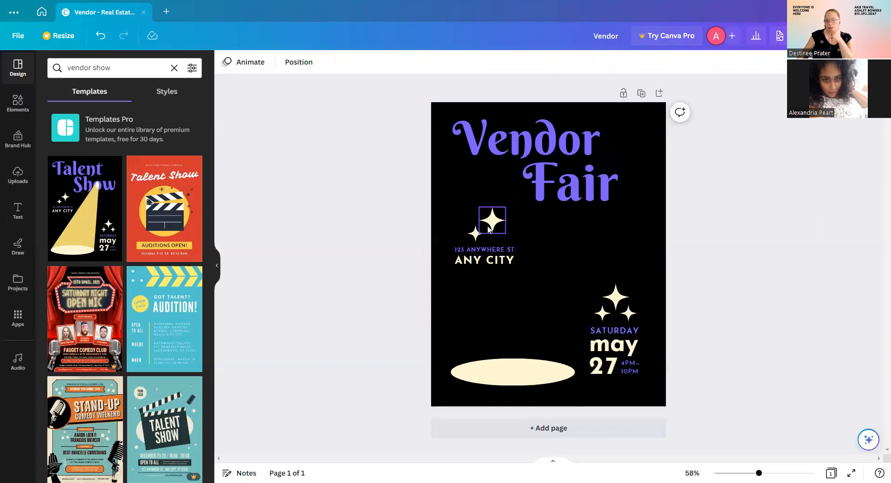
pyautogui.click(559, 252)
pyautogui.click(520, 371)
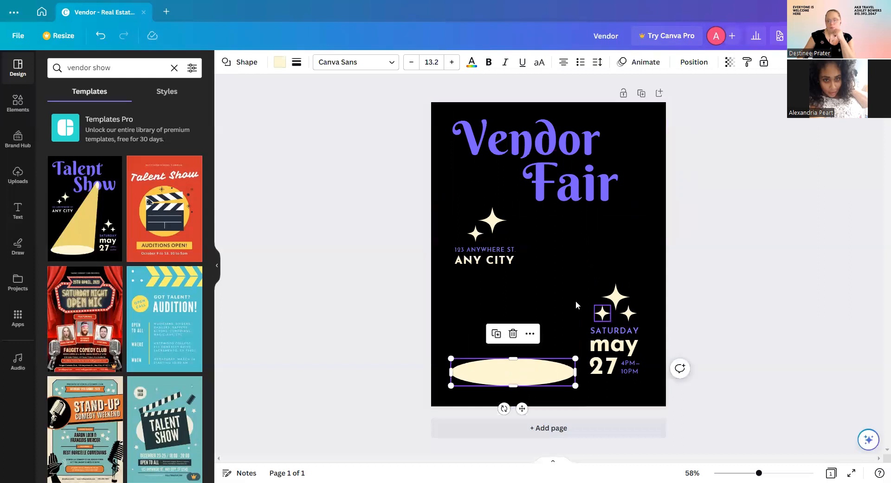
pyautogui.click(575, 303)
pyautogui.click(534, 372)
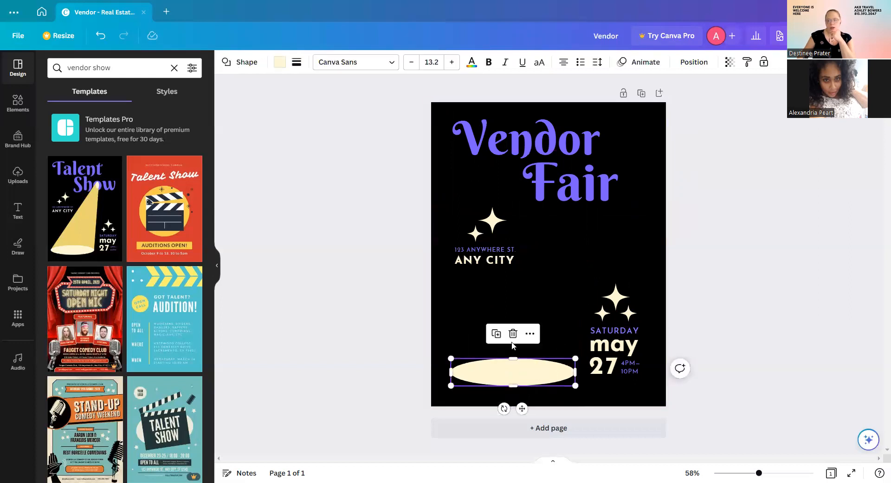
pyautogui.press('Delete')
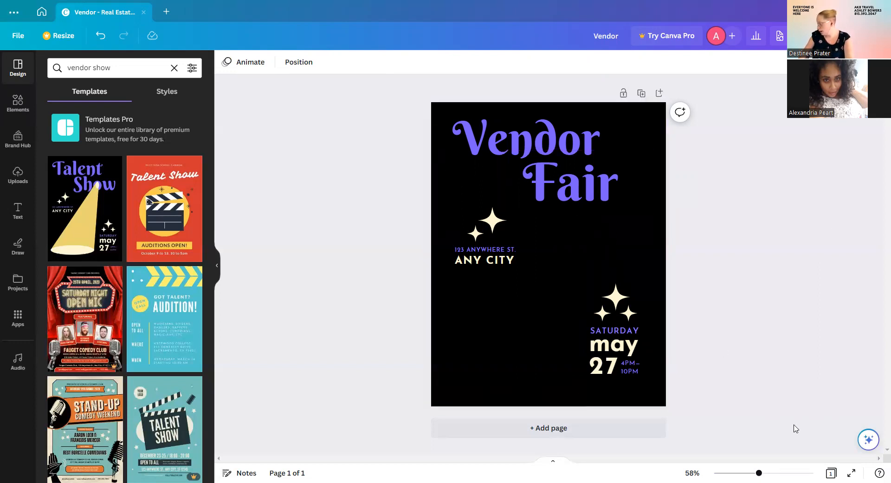
# Change the date from May 27 to April 29, shrinking April to fit one line.
pyautogui.click(622, 334)
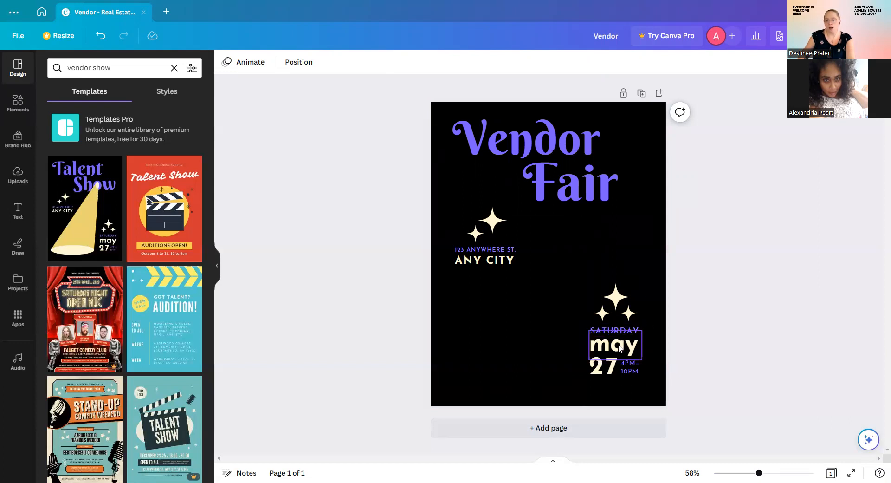
pyautogui.click(623, 343)
pyautogui.click(623, 344)
pyautogui.write('April')
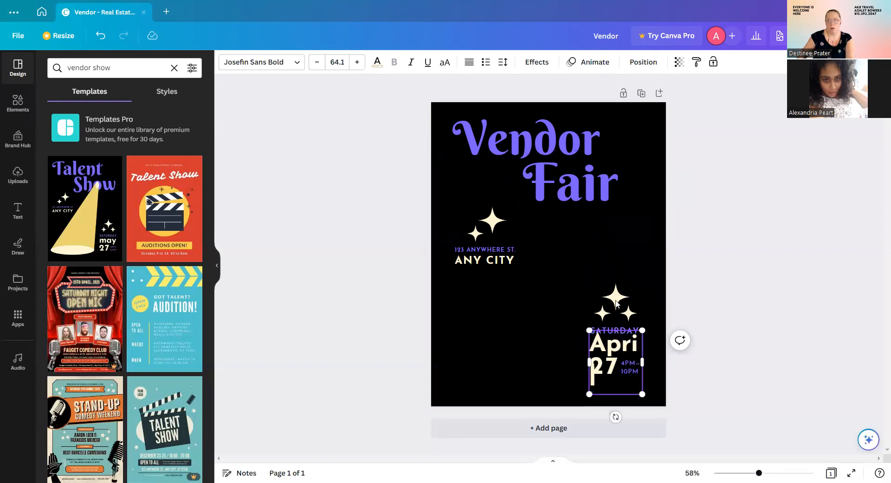
pyautogui.click(317, 63)
pyautogui.click(318, 63)
pyautogui.click(318, 64)
pyautogui.click(317, 63)
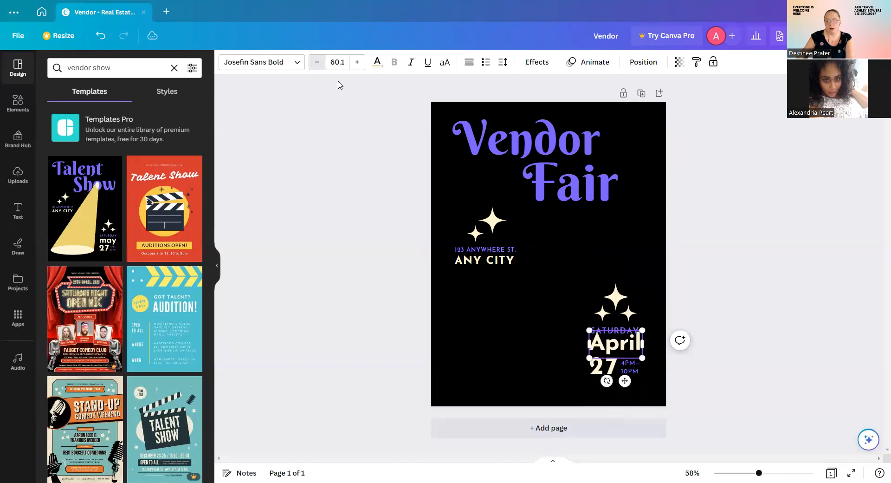
pyautogui.click(610, 372)
pyautogui.doubleClick(612, 364)
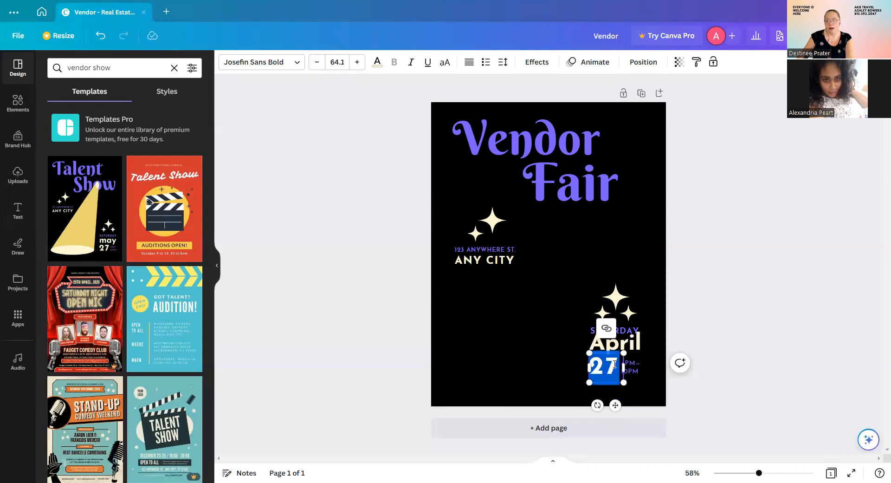
pyautogui.click(617, 365)
pyautogui.press('BackSpace')
pyautogui.write('9')
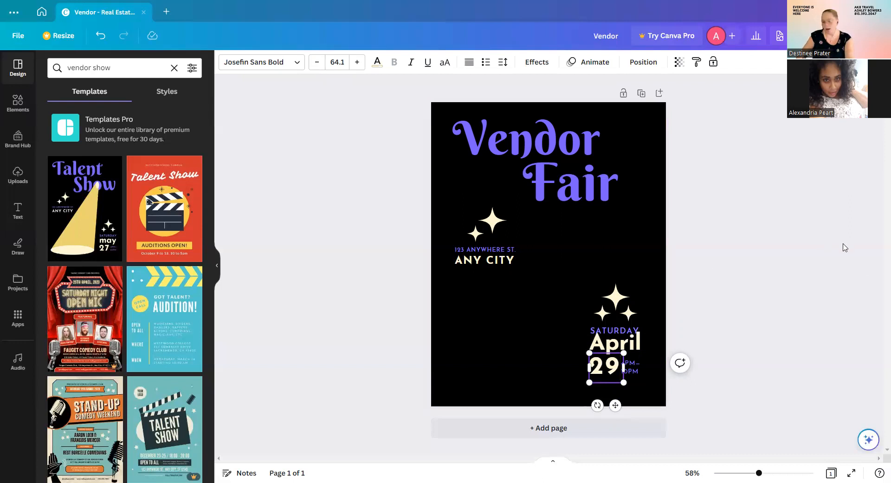
# Replace the time text with '9AM TO 2PM' and nudge the SATURDAY text slightly upward.
pyautogui.doubleClick(636, 366)
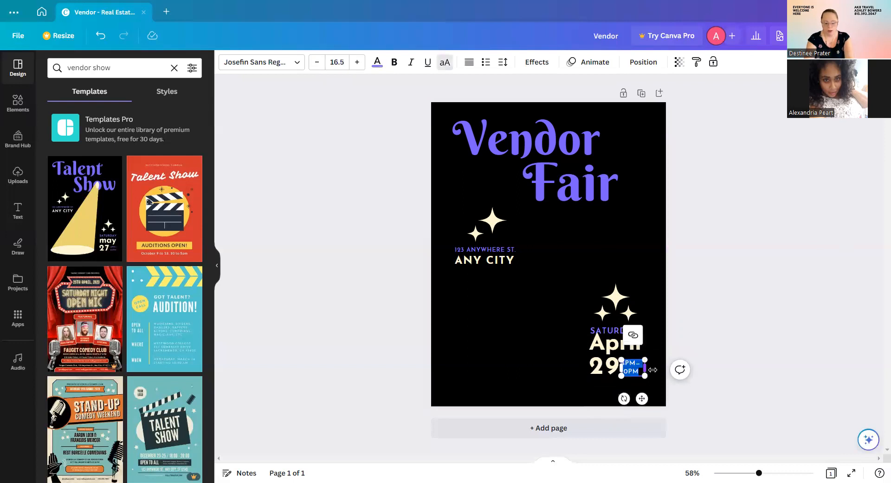
pyautogui.press('BackSpace')
pyautogui.write('9AM T')
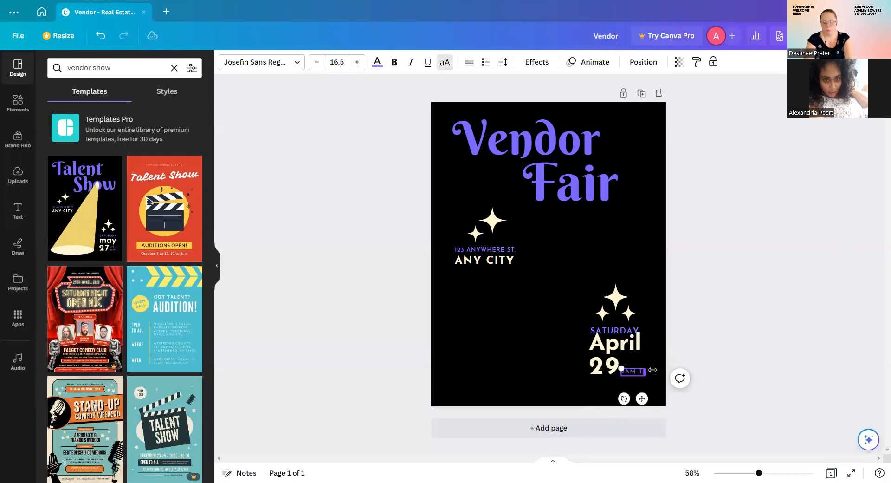
pyautogui.write('O 2P')
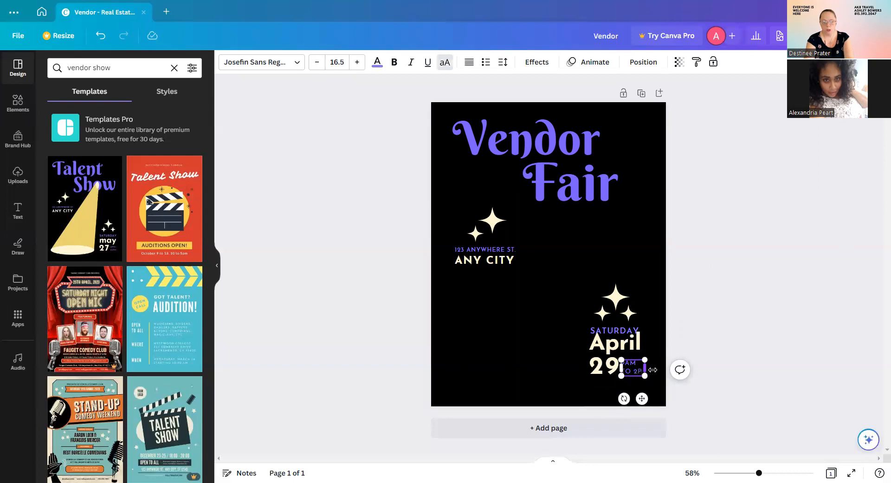
pyautogui.write('M')
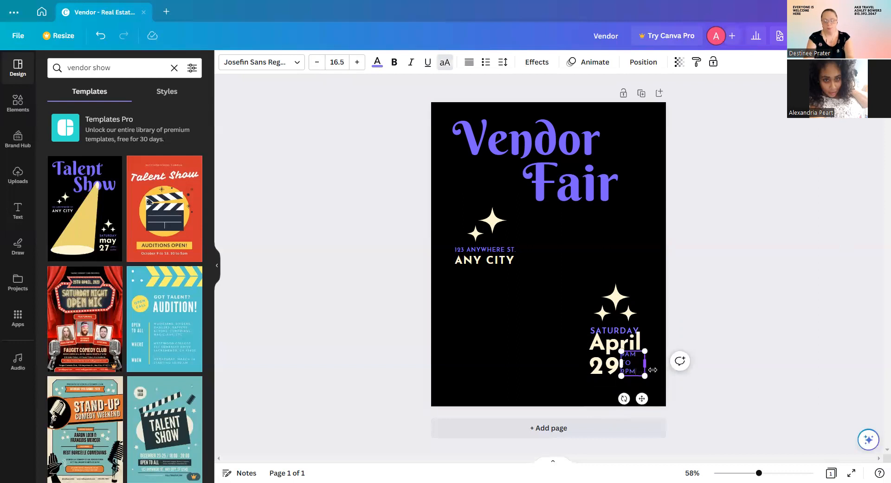
pyautogui.click(641, 288)
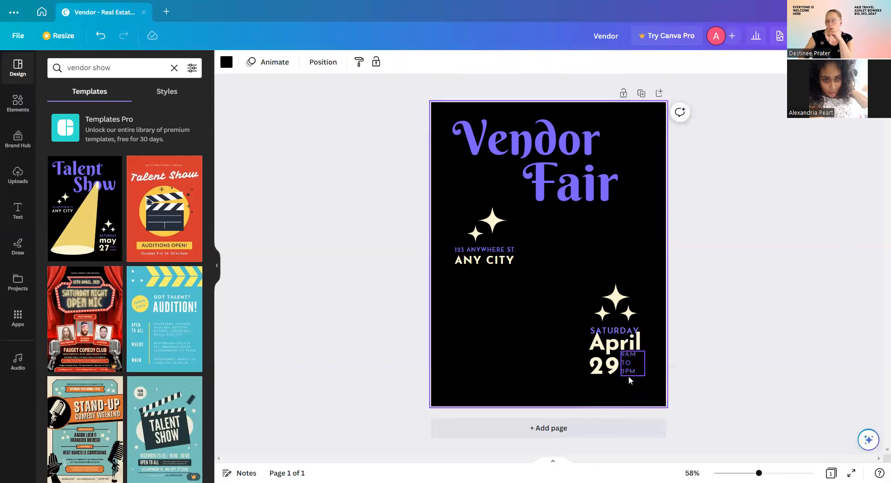
pyautogui.moveTo(610, 333); pyautogui.dragTo(611, 327)
pyautogui.click(647, 260)
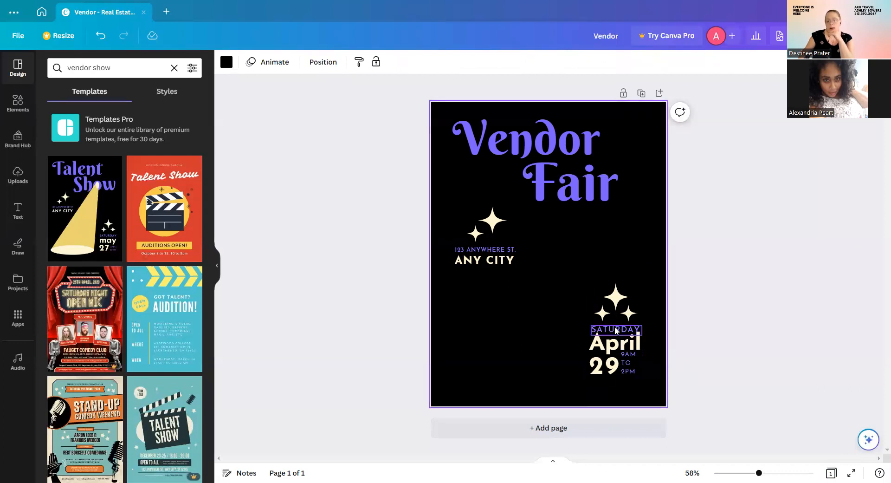
pyautogui.click(615, 328)
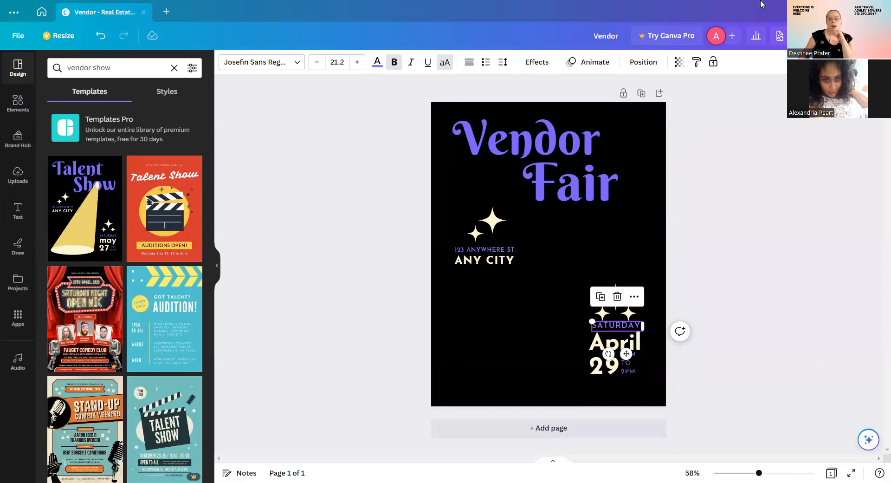
# Search Elements for 'vendor show' and browse all Graphics results of stalls, booths and carts.
pyautogui.click(20, 105)
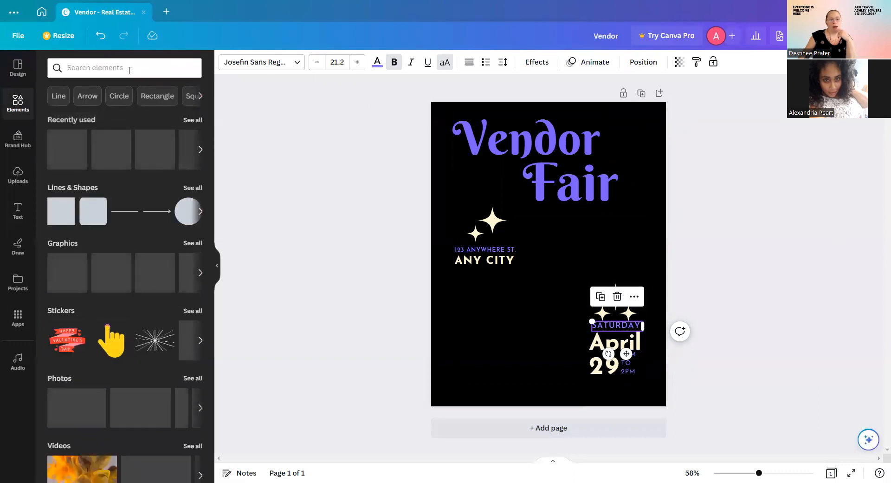
pyautogui.click(129, 70)
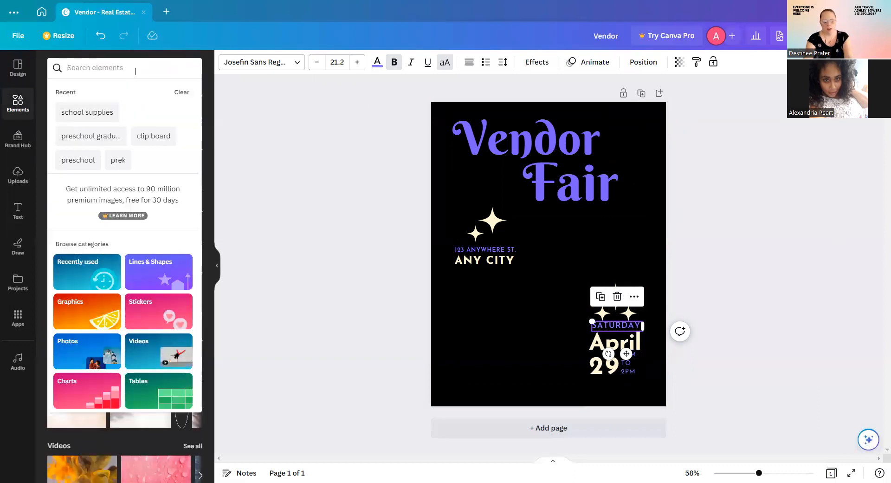
pyautogui.write('vendor show')
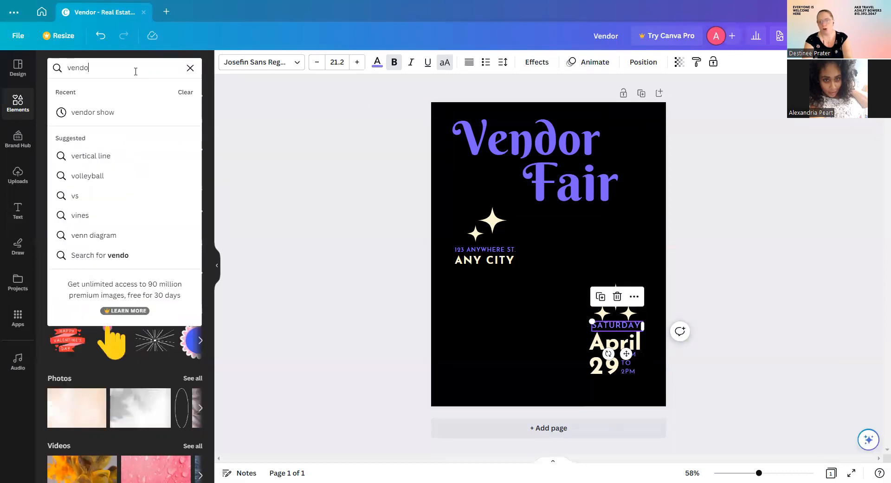
pyautogui.press('Return')
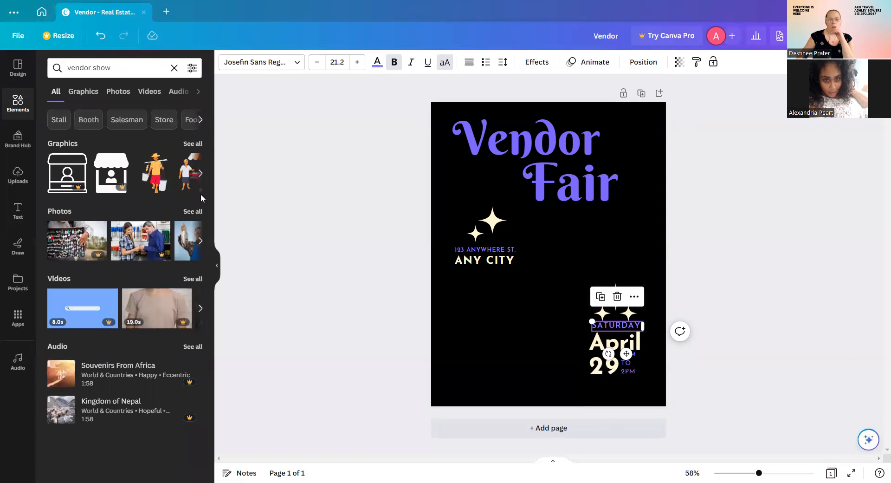
pyautogui.click(193, 143)
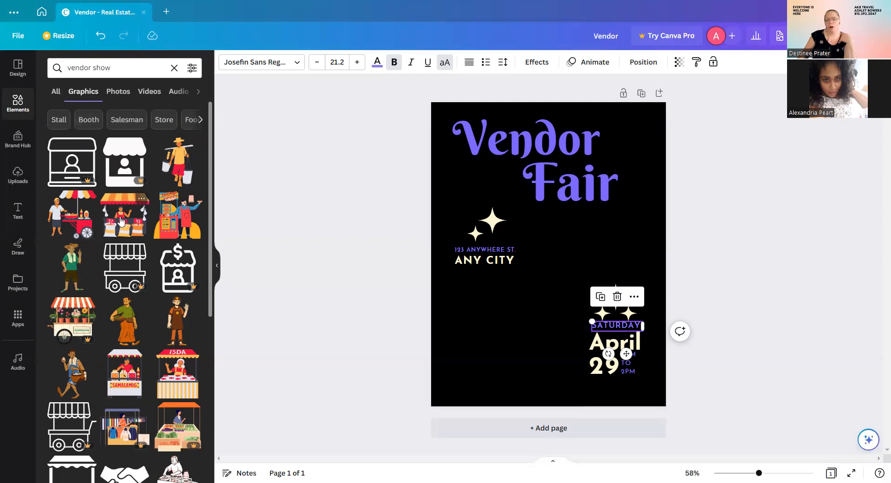
pyautogui.scroll(-2, 147, 254)
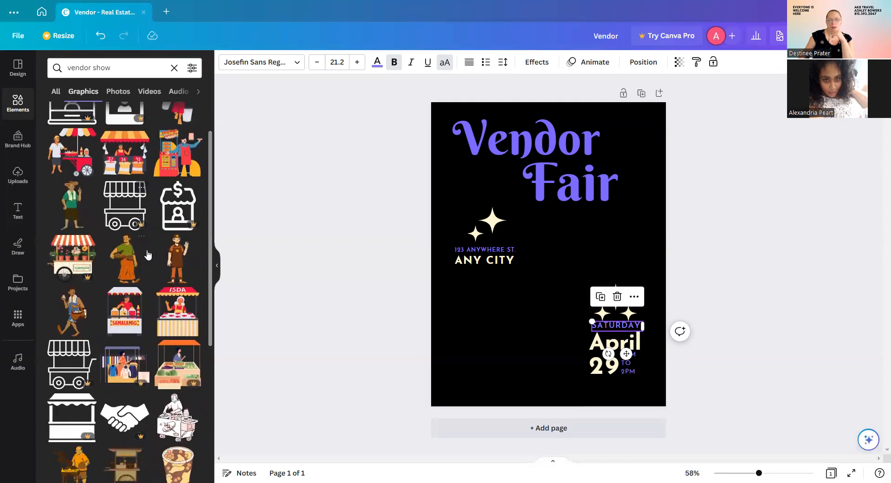
pyautogui.scroll(-1, 147, 255)
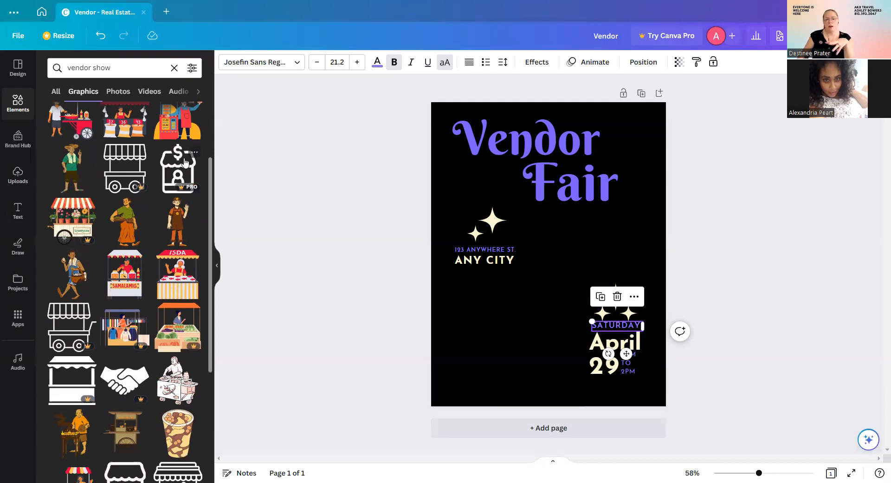
# Look through the uploaded images, such as the Disney and Harry Potter logos and beach photos.
pyautogui.click(19, 172)
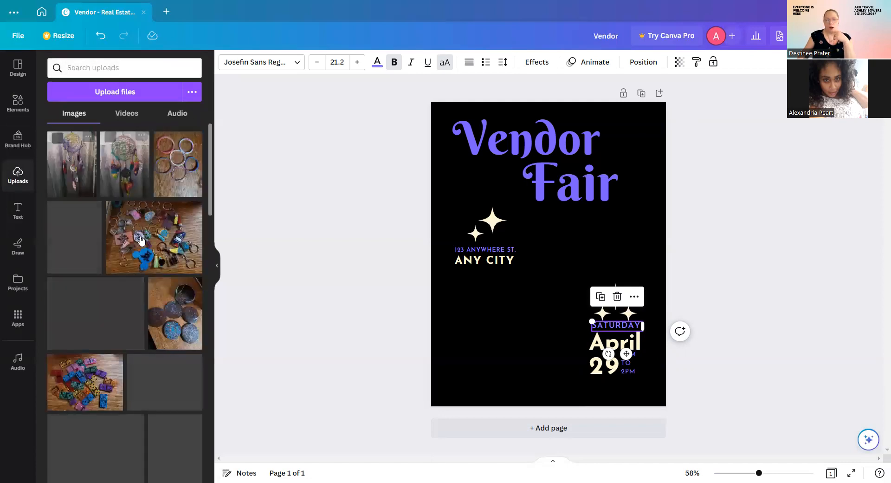
pyautogui.scroll(-10, 134, 241)
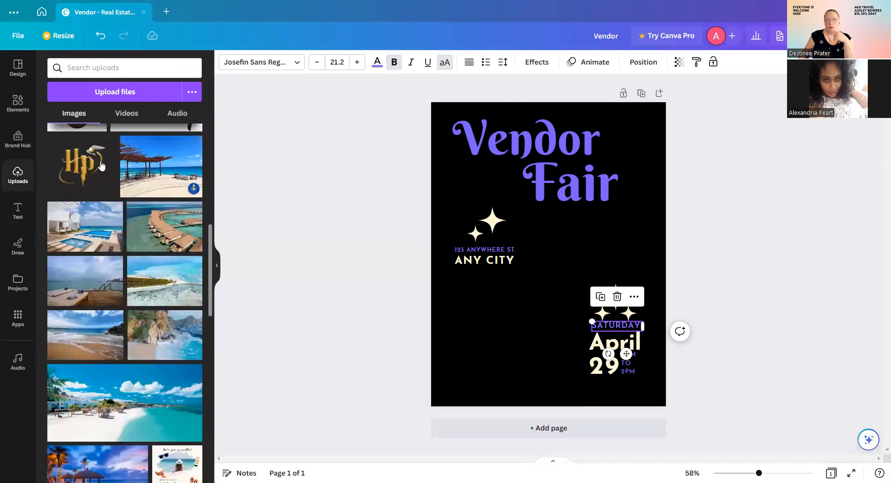
pyautogui.scroll(2, 125, 218)
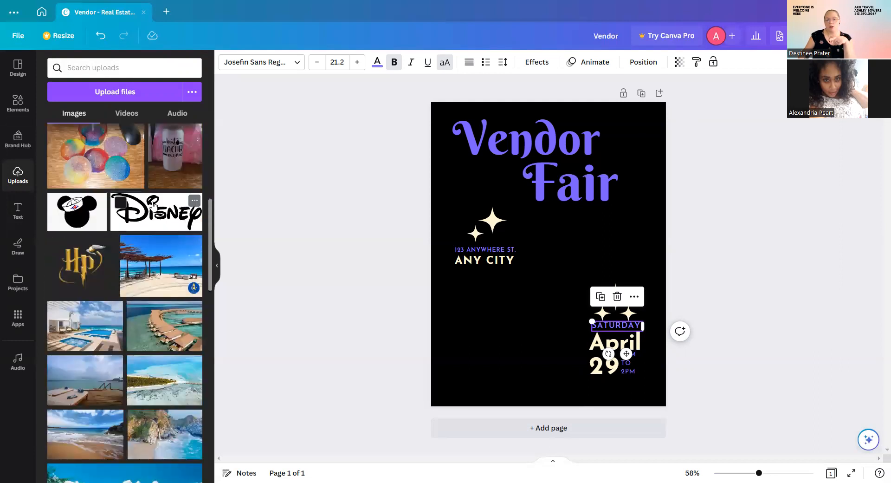
pyautogui.scroll(-5, 87, 186)
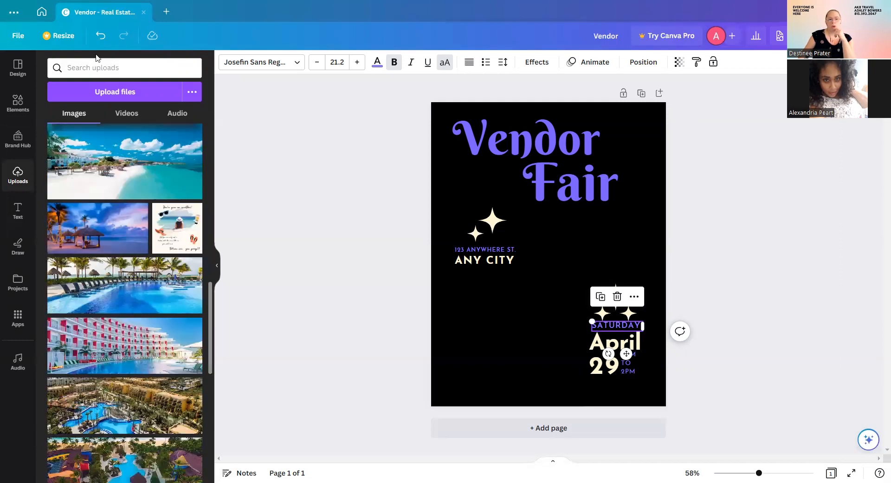
pyautogui.scroll(7, 97, 58)
pyautogui.click(18, 102)
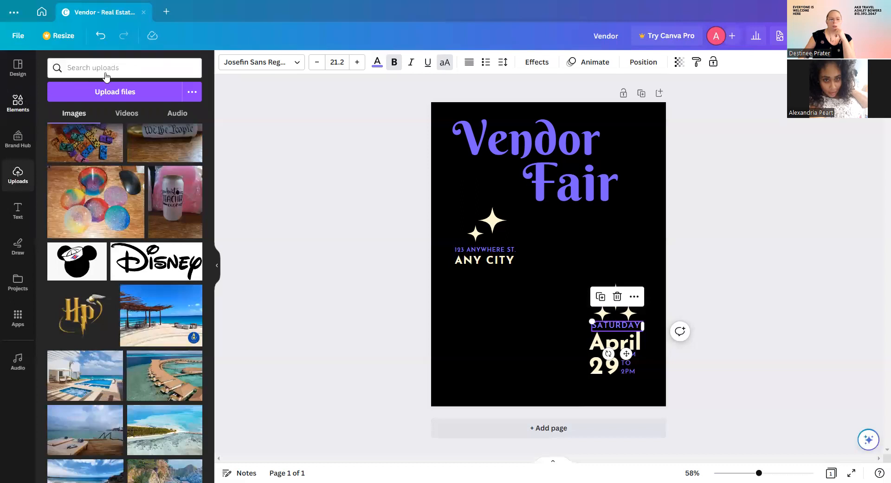
# Search Elements for 'Disney', browse all Disney graphics, then clear the search.
pyautogui.click(174, 68)
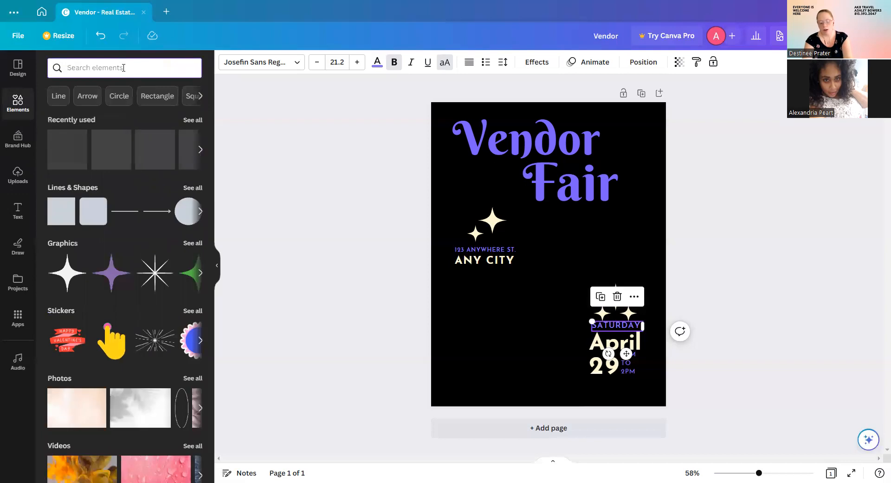
pyautogui.write('Disney')
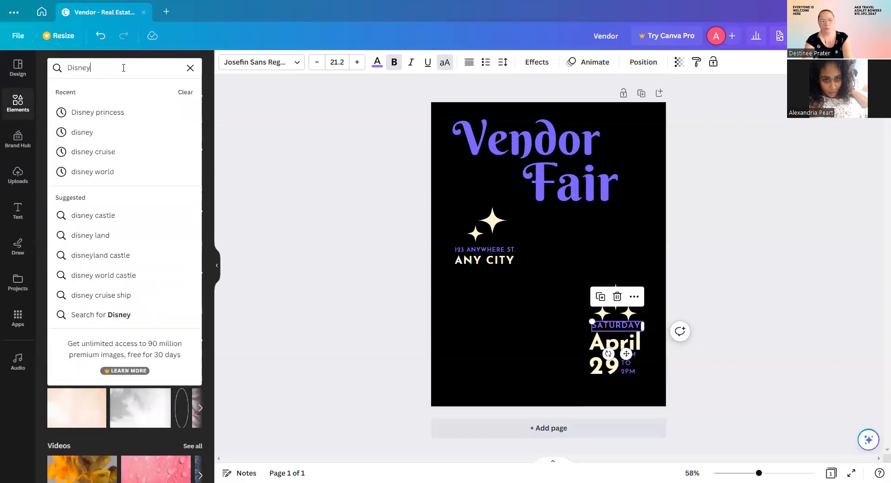
pyautogui.press('Return')
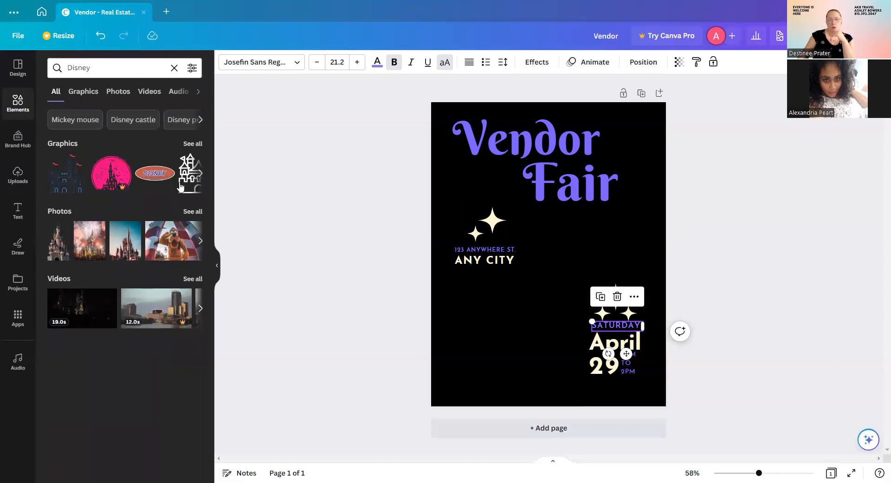
pyautogui.click(192, 144)
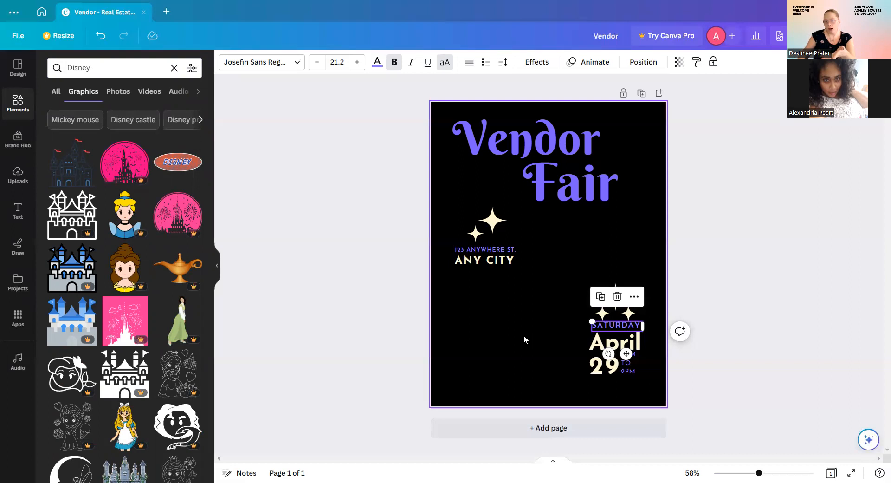
pyautogui.scroll(-5, 146, 273)
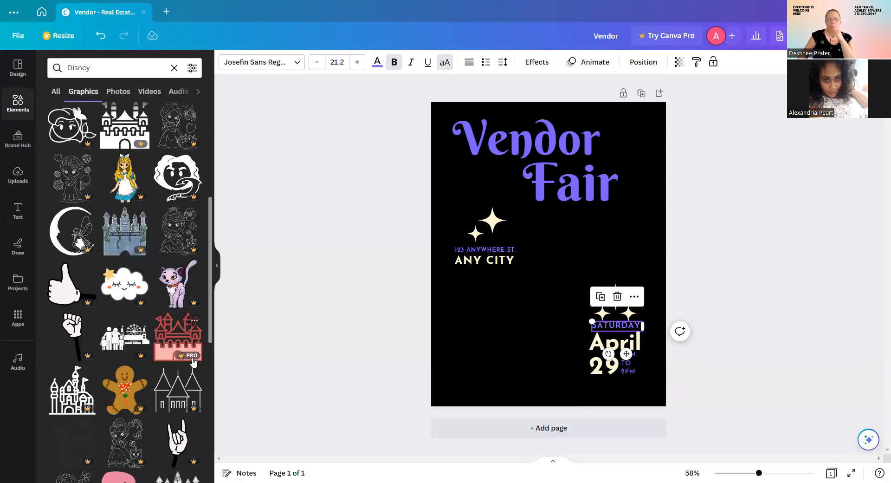
pyautogui.scroll(-5, 100, 358)
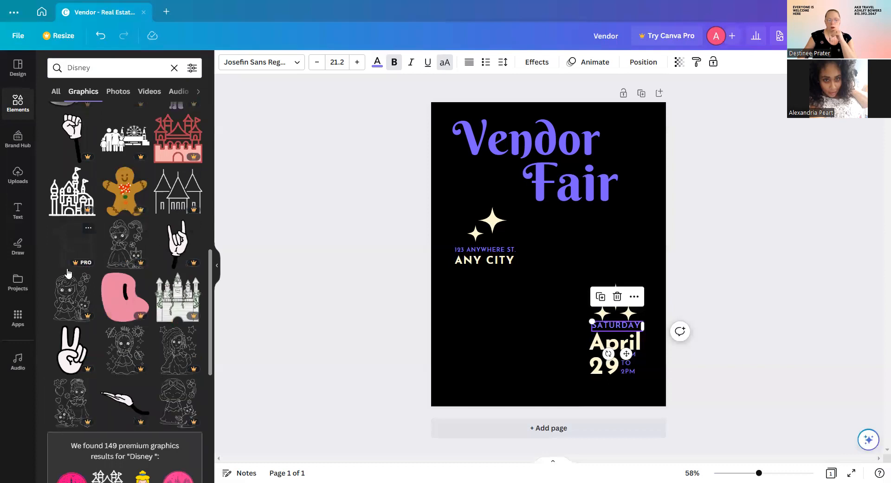
pyautogui.scroll(-10, 132, 280)
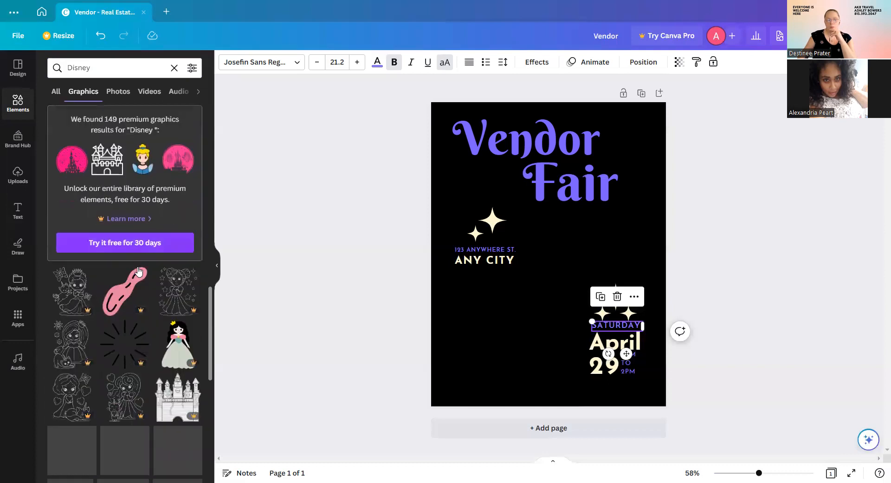
pyautogui.scroll(-4, 146, 279)
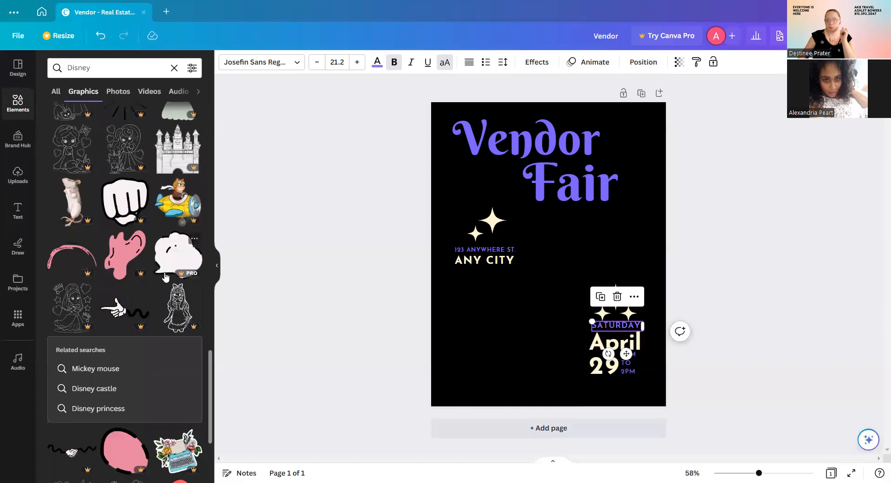
pyautogui.scroll(14, 165, 276)
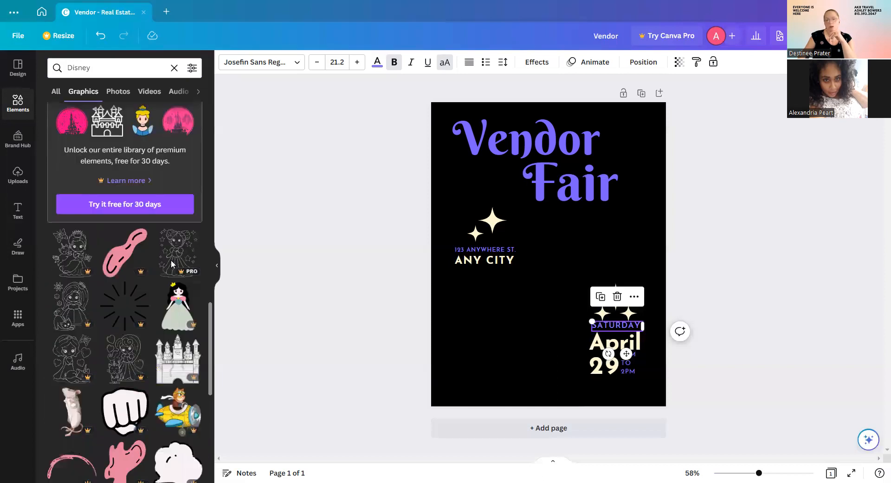
pyautogui.scroll(3, 89, 211)
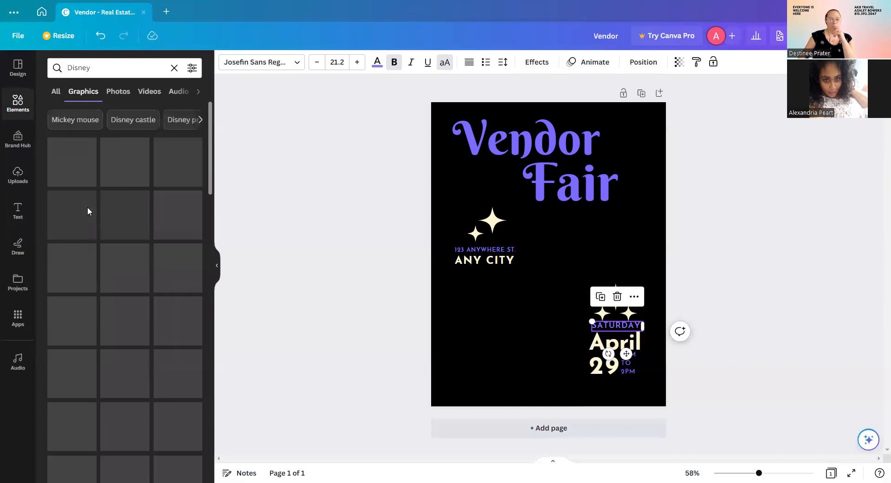
pyautogui.click(174, 69)
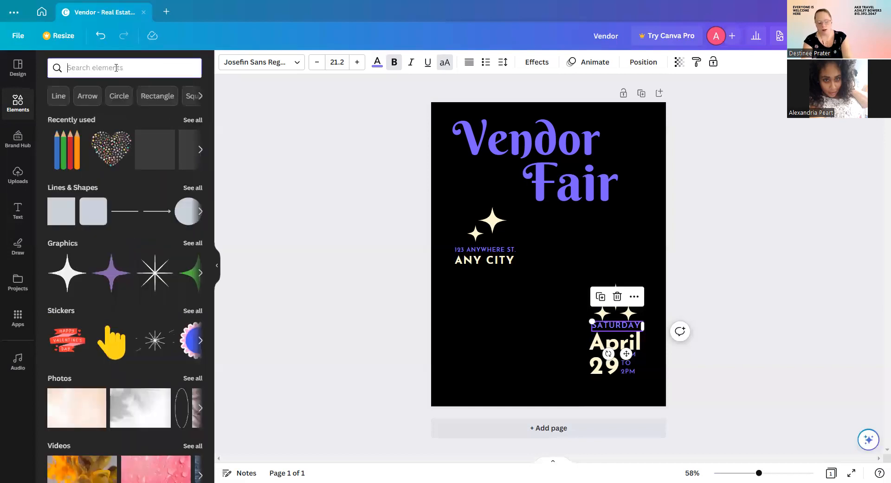
# Search Elements for 'vendor booth' and browse the Graphics results of stalls, carts and kiosks.
pyautogui.write('vendor')
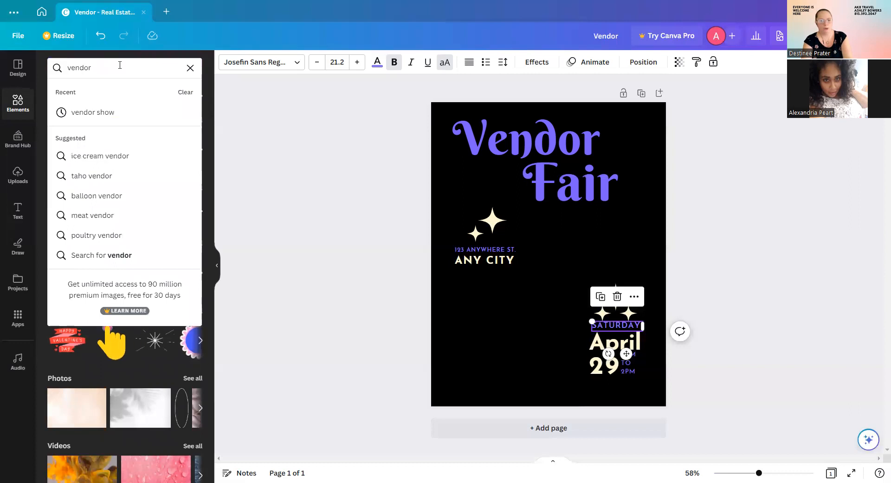
pyautogui.write(' booth')
pyautogui.press('Return')
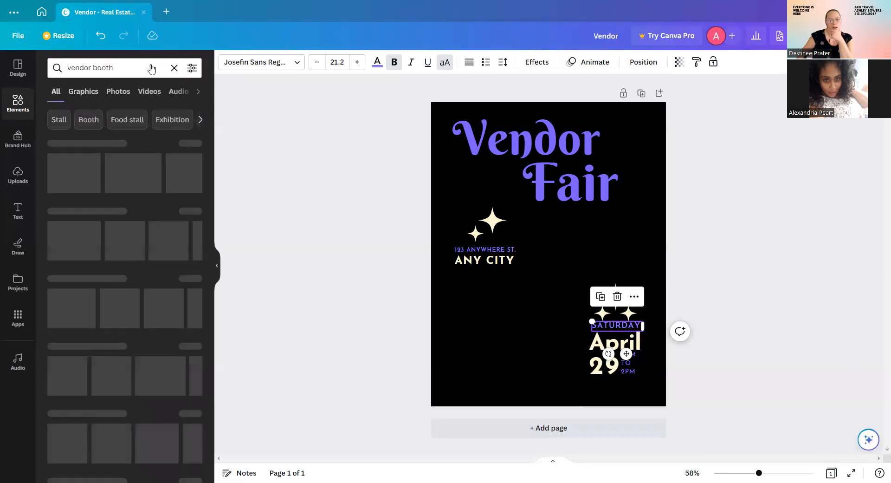
pyautogui.click(195, 145)
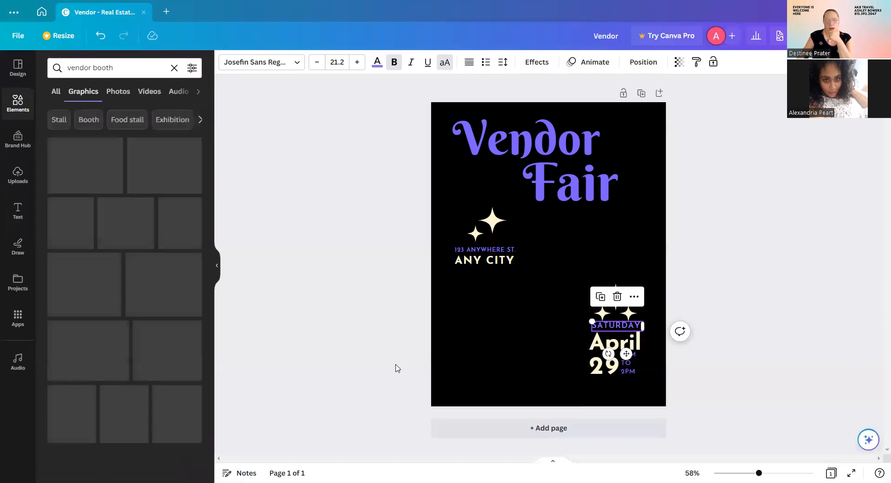
pyautogui.scroll(-1, 140, 279)
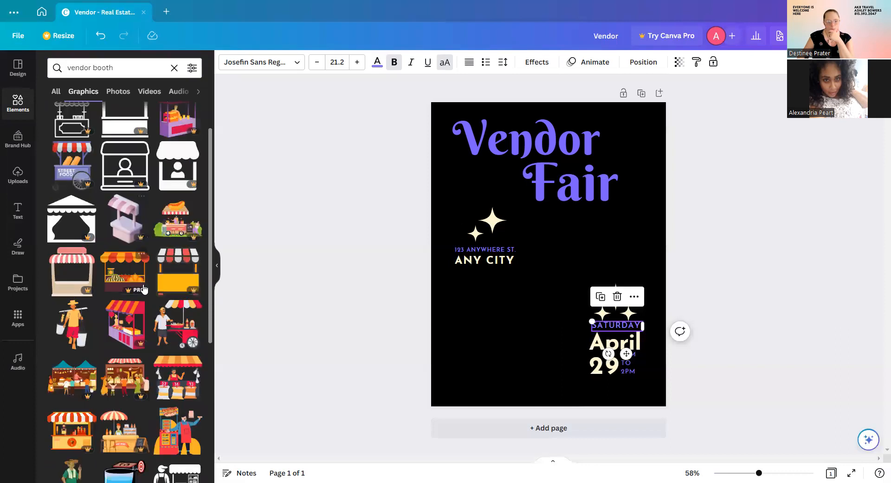
pyautogui.scroll(1, 122, 166)
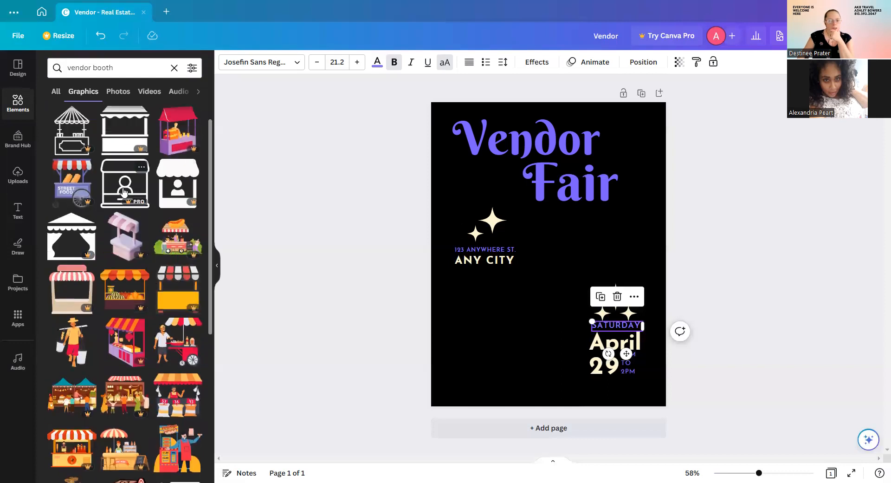
pyautogui.scroll(-5, 135, 209)
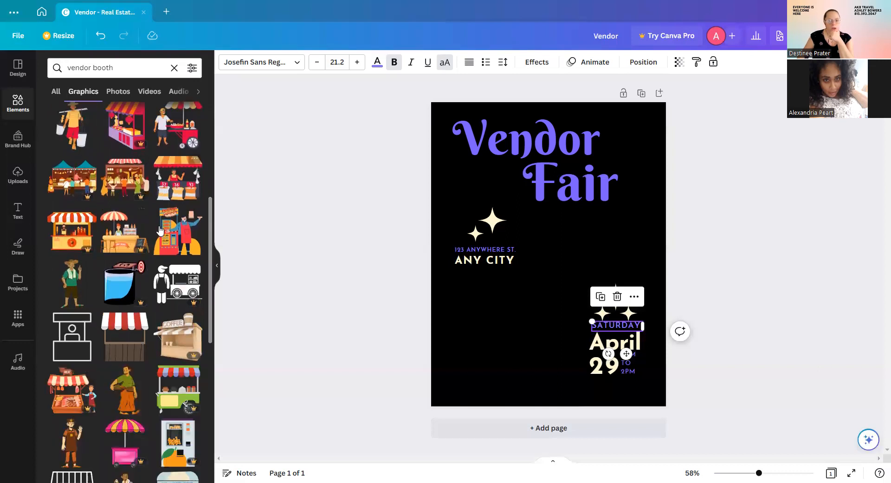
pyautogui.scroll(-3, 162, 226)
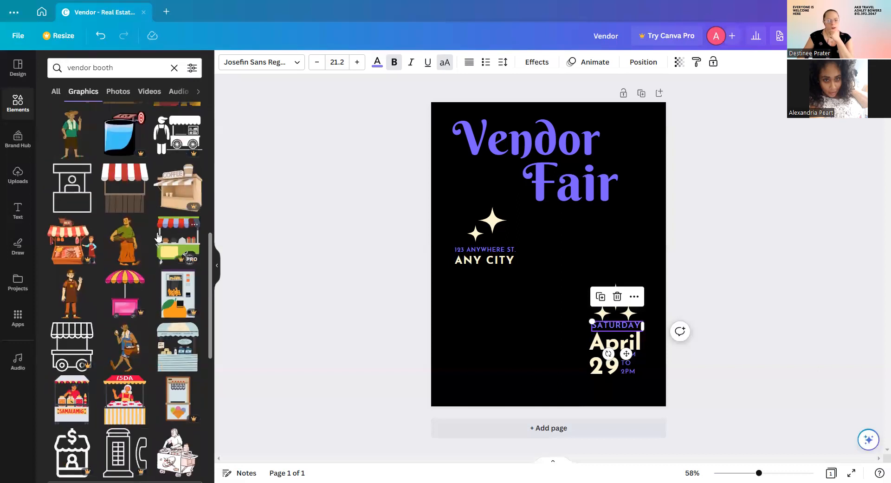
pyautogui.scroll(-2, 157, 238)
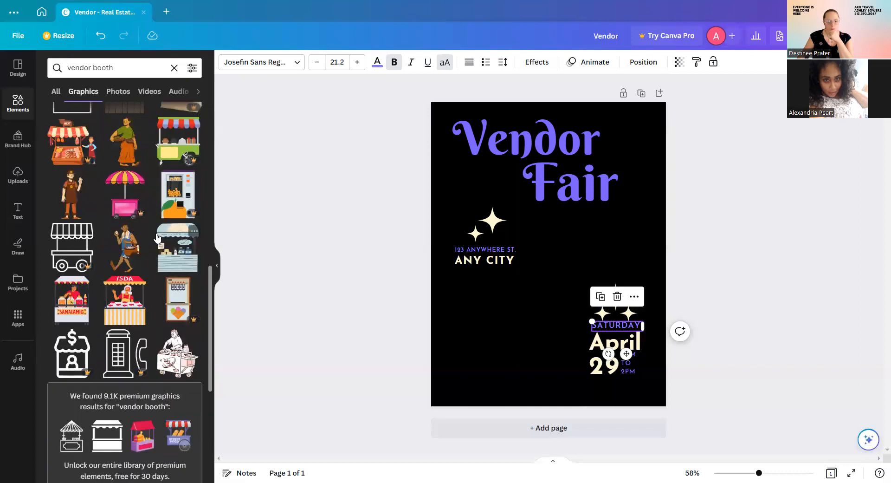
pyautogui.scroll(-1, 157, 238)
pyautogui.scroll(-2, 134, 281)
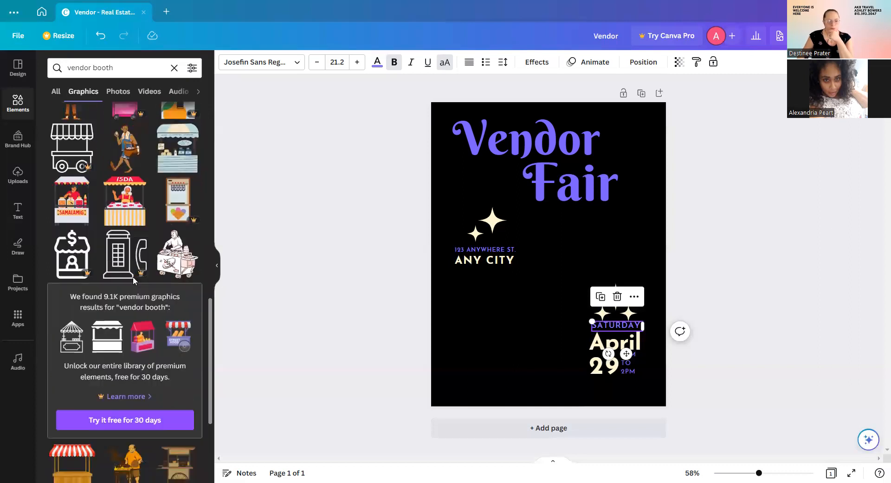
pyautogui.scroll(-3, 132, 276)
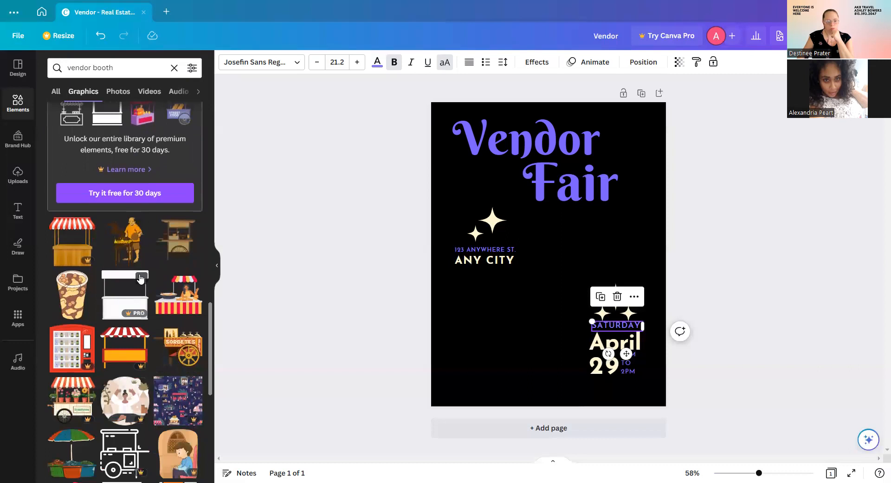
pyautogui.scroll(-1, 139, 278)
pyautogui.scroll(-1, 140, 277)
pyautogui.scroll(-2, 96, 348)
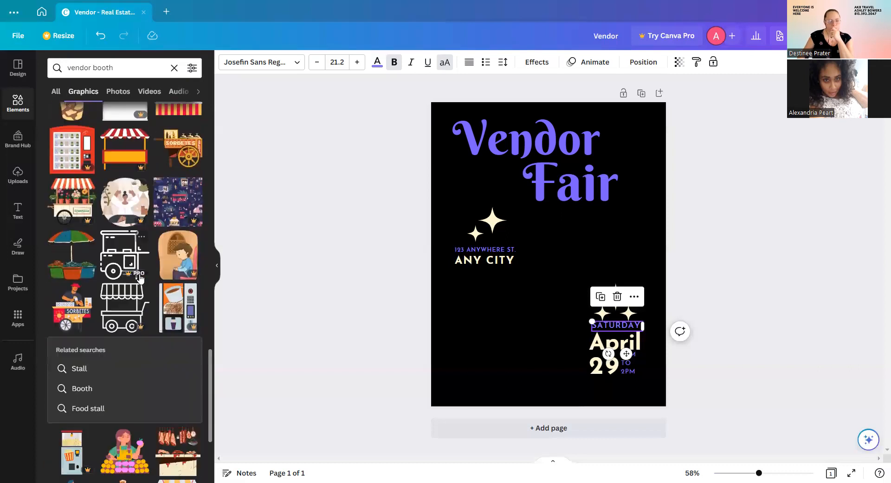
pyautogui.scroll(-5, 104, 305)
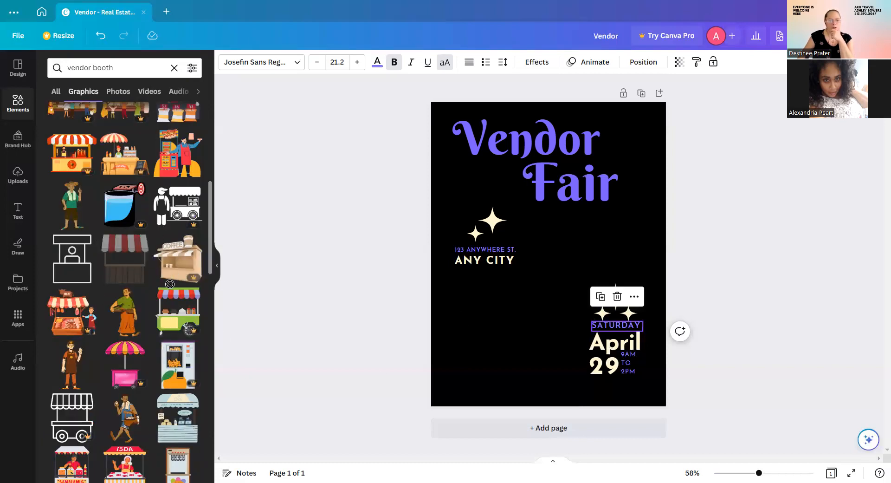
# Place a booth outline graphic on the flyer, recolour it light cyan, and enlarge it lower left.
pyautogui.moveTo(483, 302); pyautogui.dragTo(476, 305)
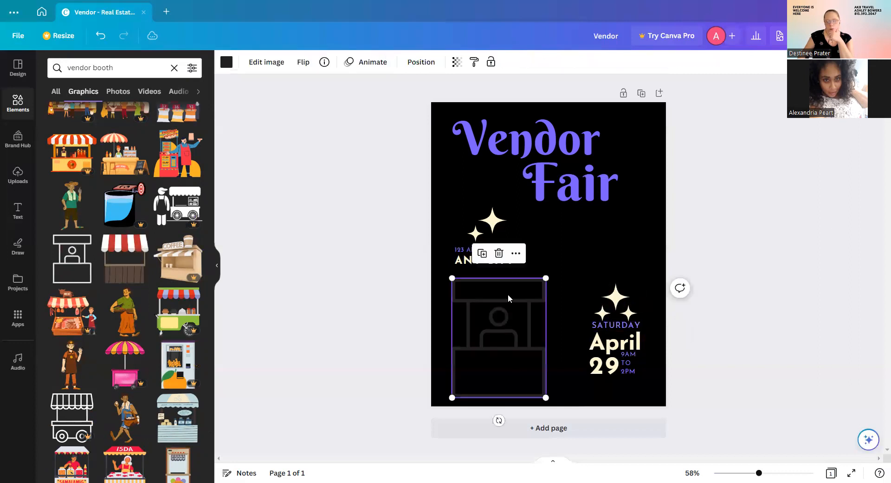
pyautogui.click(226, 64)
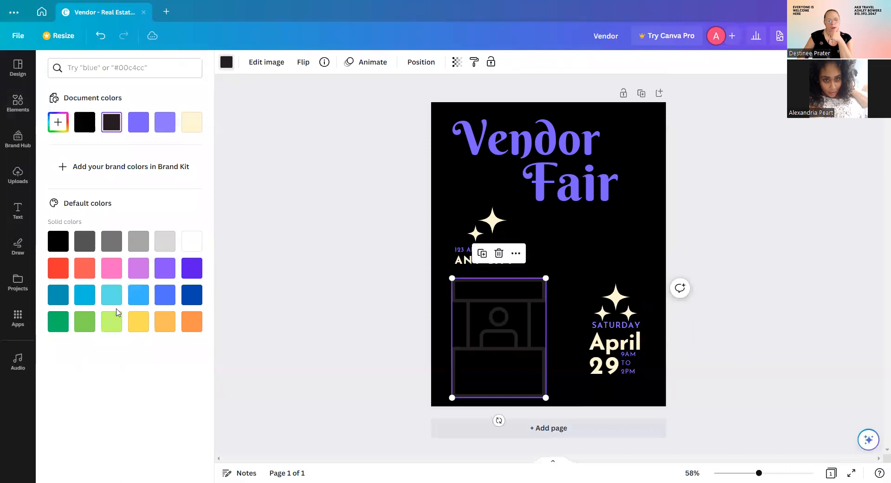
pyautogui.click(112, 294)
pyautogui.moveTo(508, 302); pyautogui.dragTo(502, 300)
pyautogui.moveTo(540, 275); pyautogui.dragTo(543, 272)
pyautogui.click(484, 442)
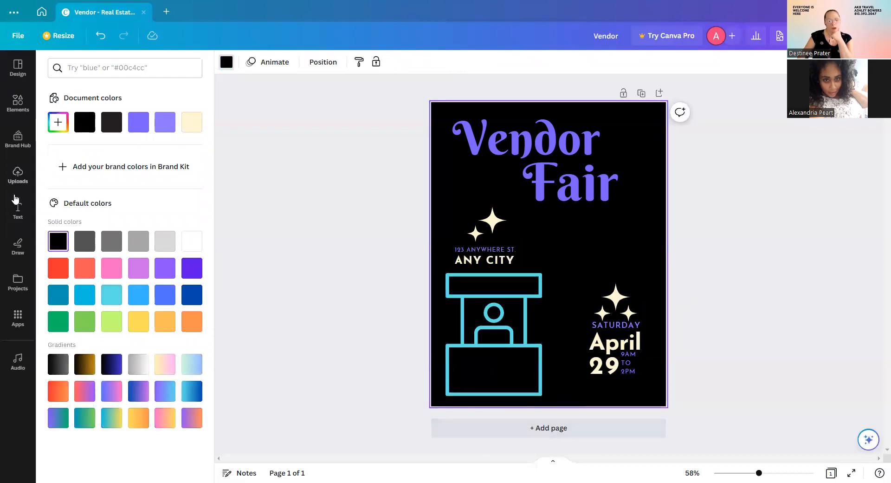
pyautogui.click(31, 209)
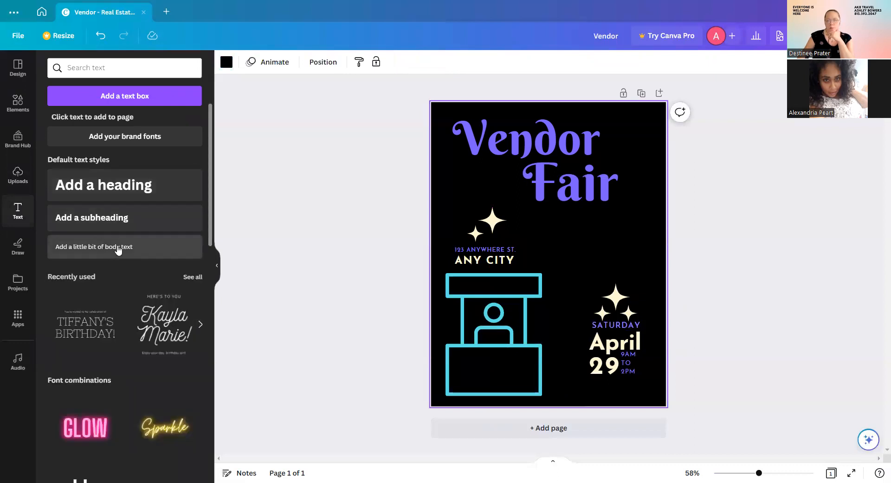
# Add yellow 'AKB Travel' body text onto the booth graphic's top sign.
pyautogui.moveTo(119, 250); pyautogui.dragTo(146, 275)
pyautogui.moveTo(518, 366); pyautogui.dragTo(507, 367)
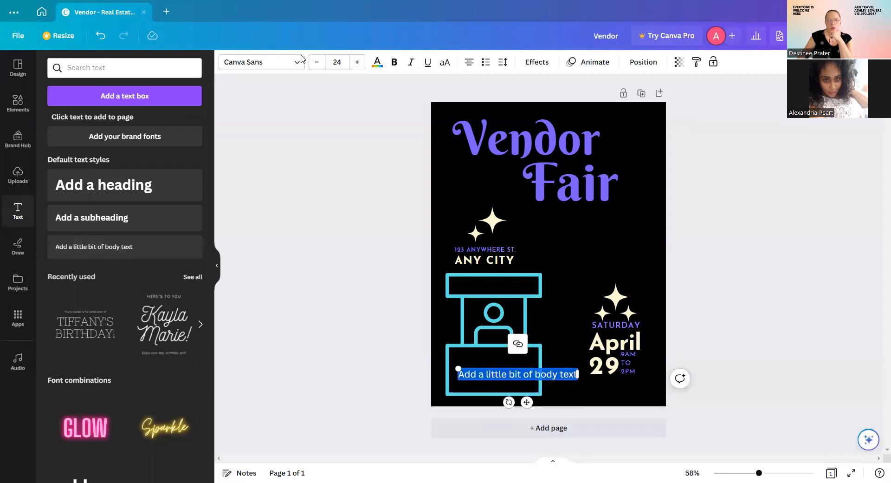
pyautogui.click(378, 63)
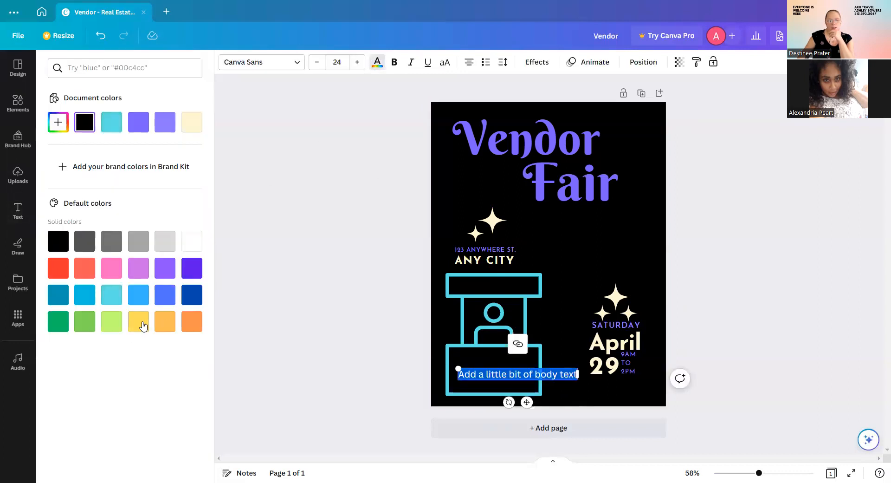
pyautogui.click(147, 328)
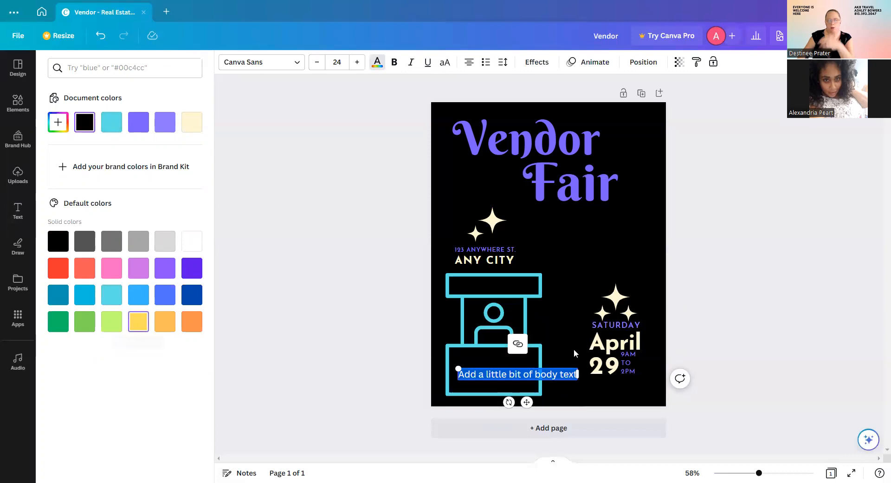
pyautogui.write('AKB')
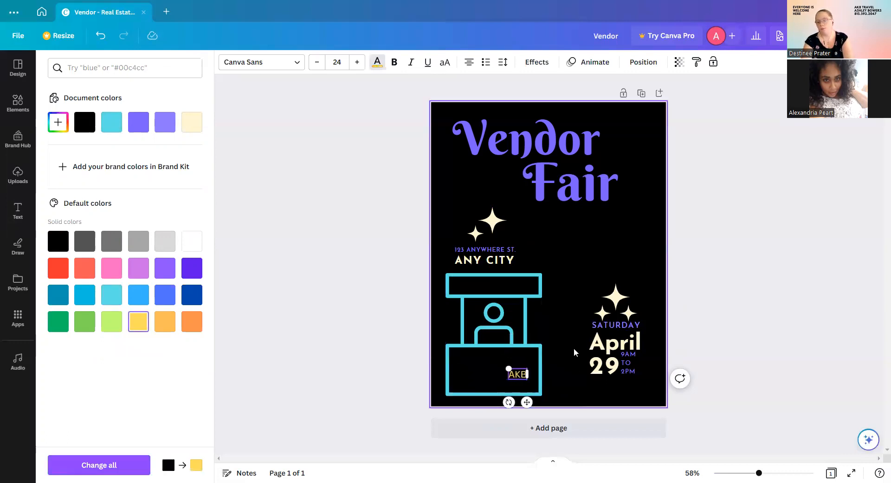
pyautogui.write(' Trave')
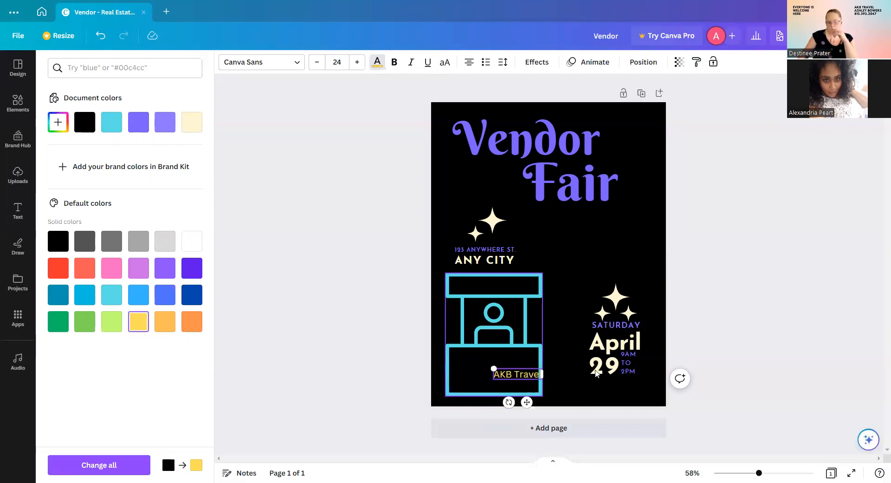
pyautogui.moveTo(526, 402); pyautogui.dragTo(500, 312)
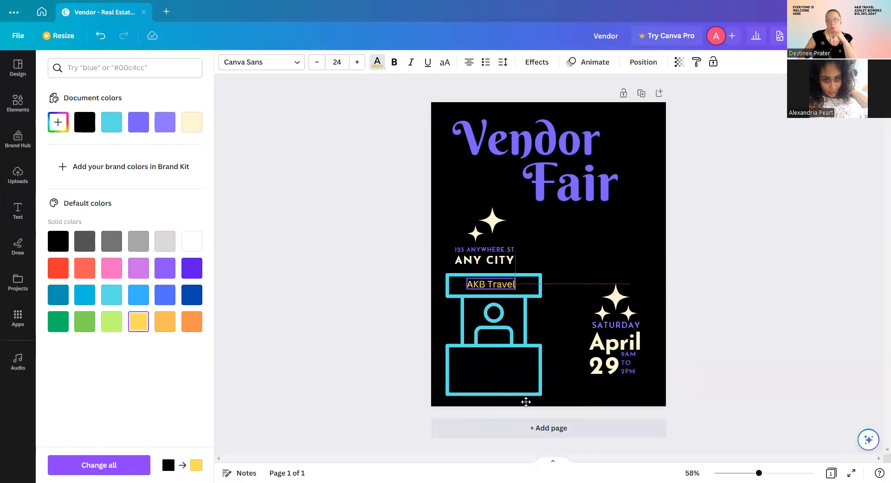
pyautogui.click(701, 400)
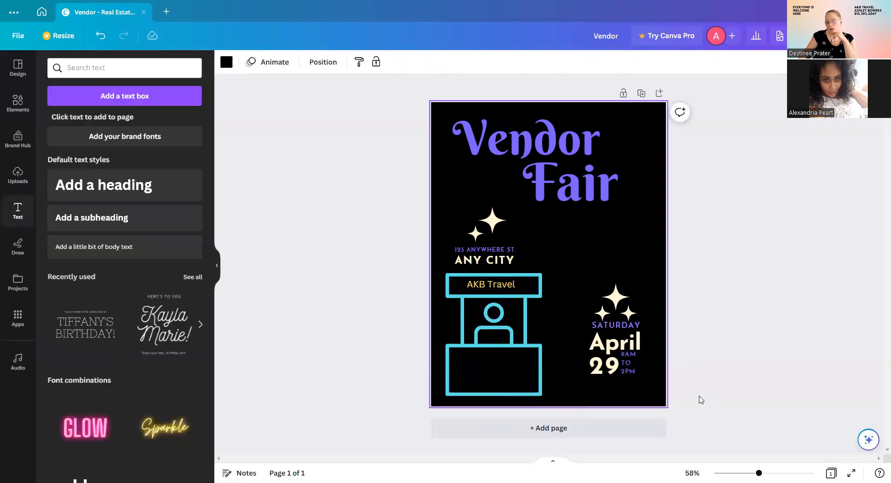
pyautogui.click(488, 253)
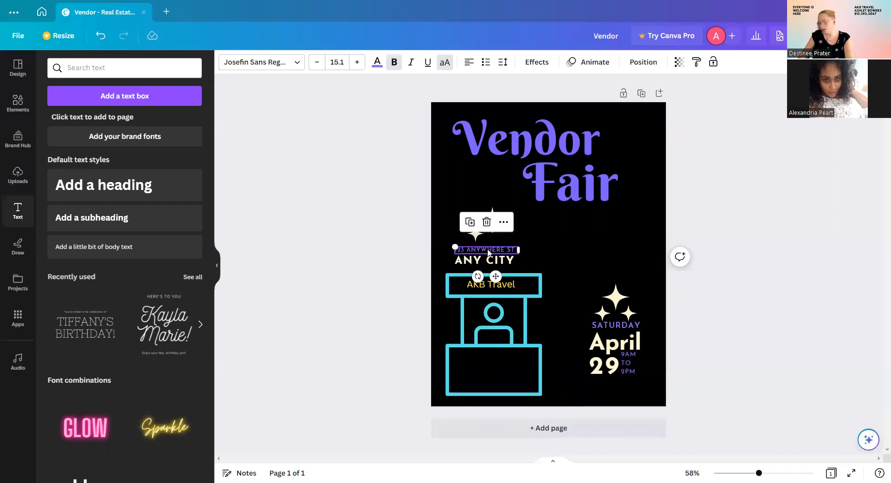
# Change the city line to 'GIBSON CITY, IL', widen its box, shrink its font and nudge it.
pyautogui.click(490, 261)
pyautogui.click(482, 257)
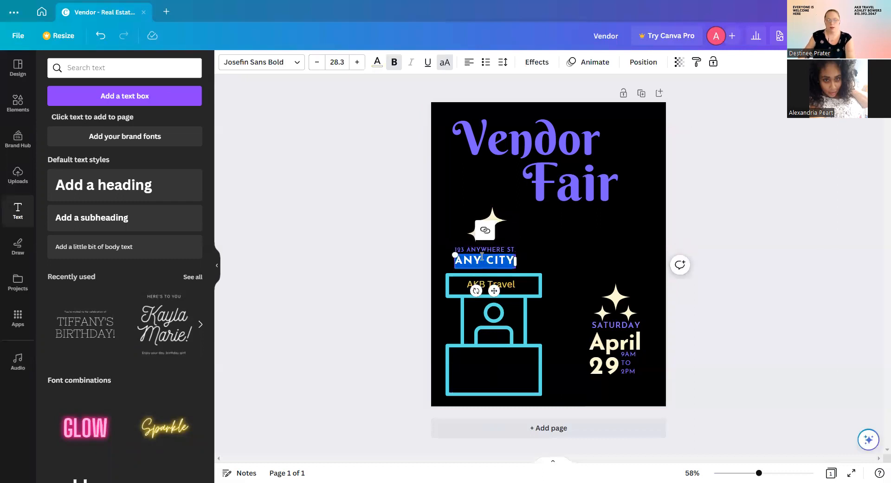
pyautogui.write('GIB')
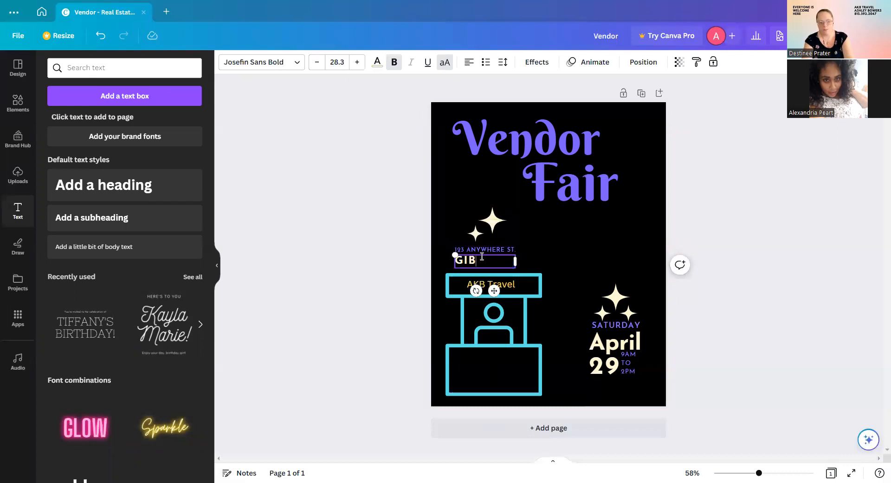
pyautogui.write('SON CITY, IL')
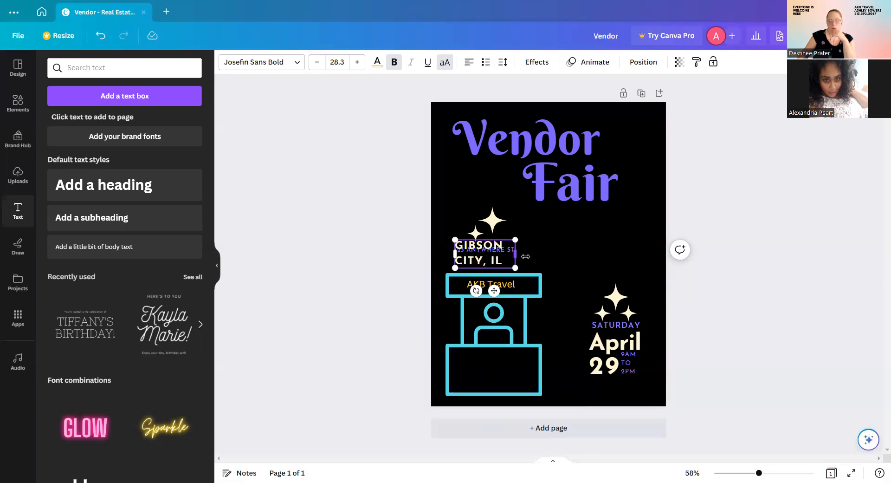
pyautogui.moveTo(525, 256); pyautogui.dragTo(550, 257)
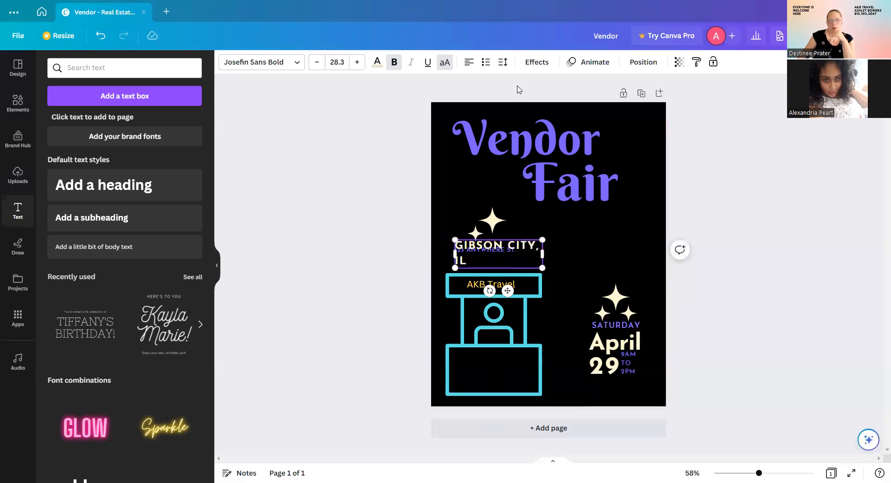
pyautogui.click(314, 63)
pyautogui.click(314, 62)
pyautogui.click(314, 62)
pyautogui.click(313, 63)
pyautogui.click(314, 63)
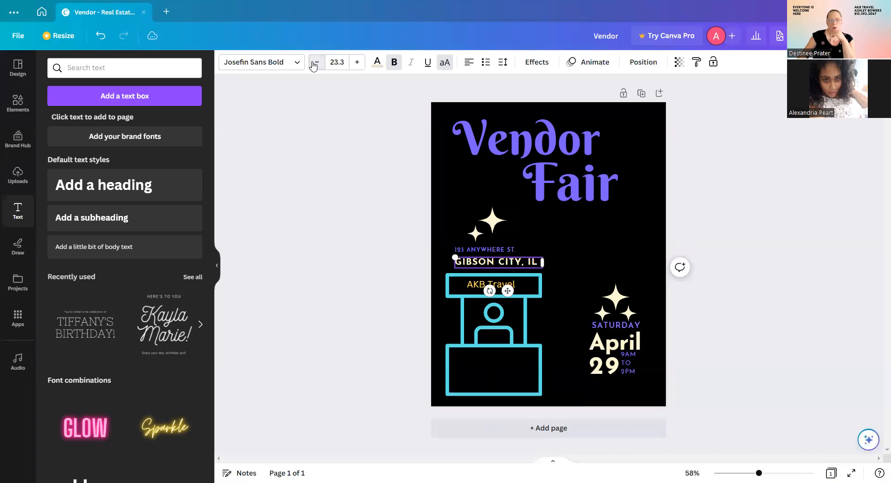
pyautogui.click(315, 66)
pyautogui.click(314, 65)
pyautogui.click(314, 66)
pyautogui.click(314, 65)
pyautogui.click(315, 65)
pyautogui.click(314, 65)
pyautogui.moveTo(505, 290); pyautogui.dragTo(501, 289)
# Delete the '123 ANYWHERE ST.' street address line from the flyer.
pyautogui.click(513, 249)
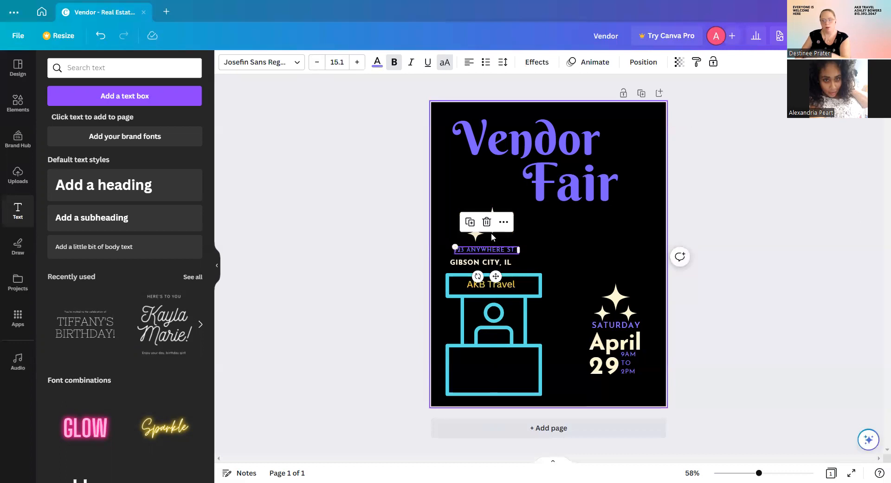
pyautogui.click(486, 222)
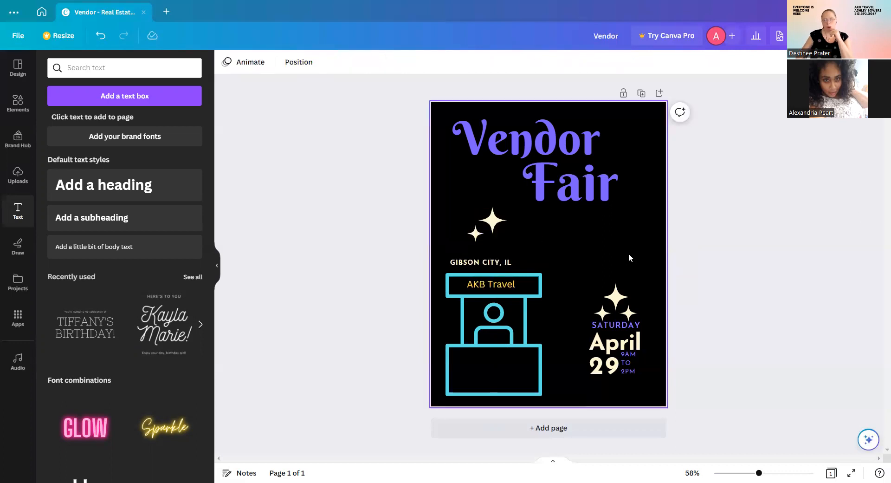
pyautogui.click(581, 261)
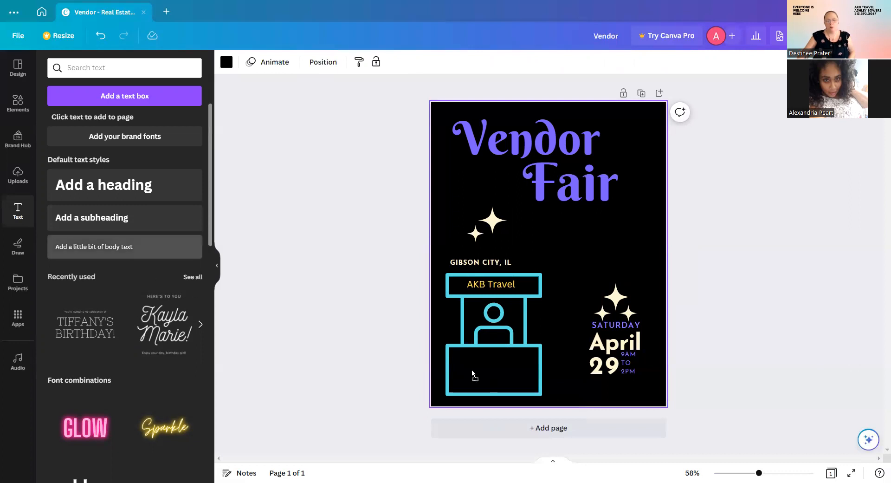
pyautogui.click(378, 62)
# Add yellow 'Hotel Bookings' text at size 14 in the booth's upper left.
pyautogui.click(192, 121)
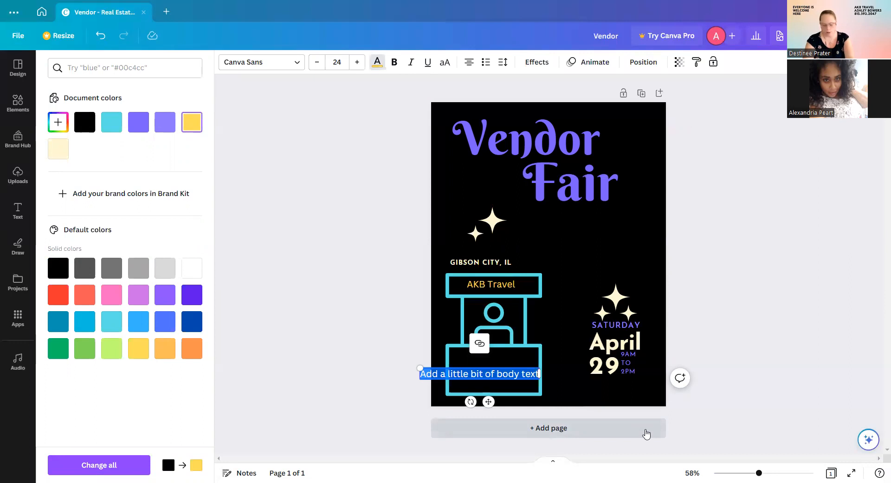
pyautogui.write('Hd')
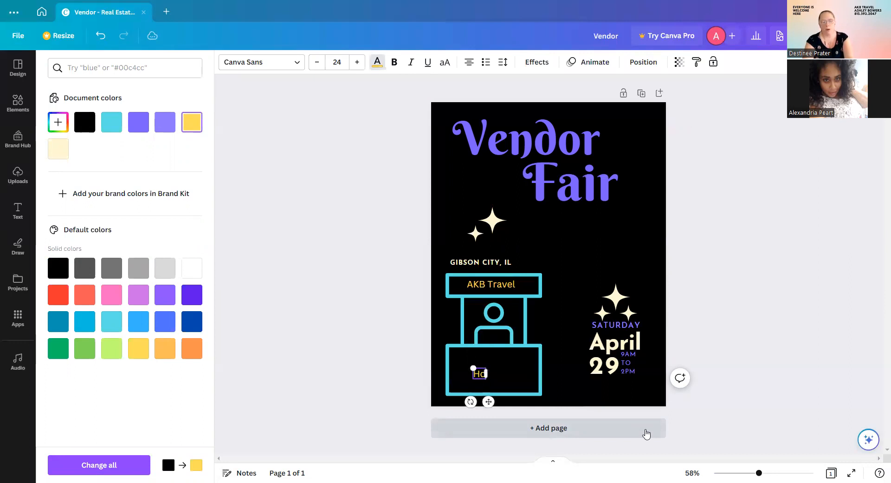
pyautogui.write('tel Bod')
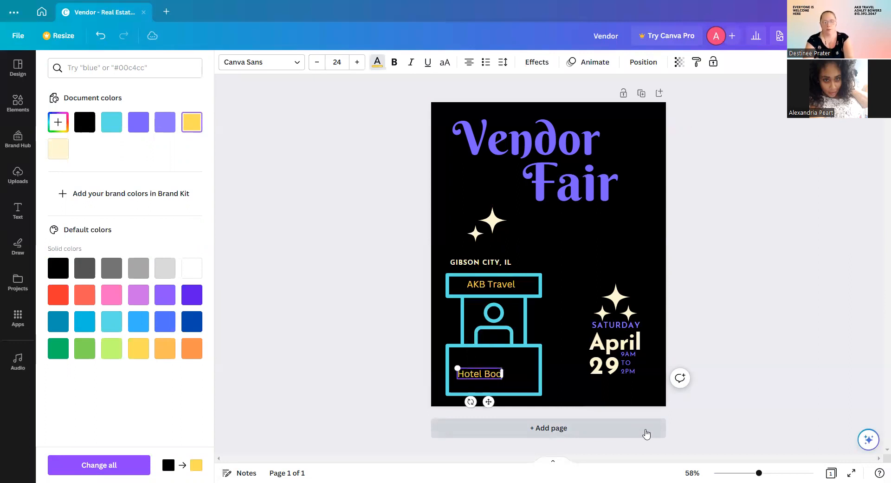
pyautogui.press('BackSpace')
pyautogui.write('okings')
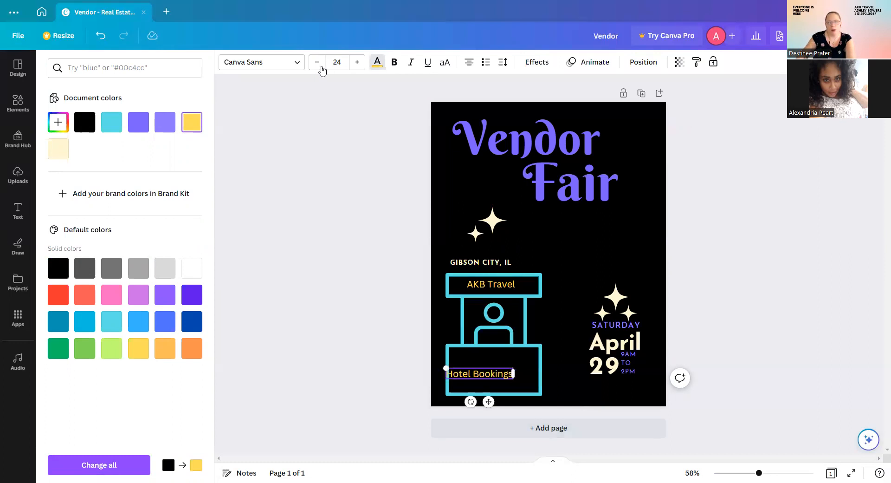
pyautogui.click(317, 62)
pyautogui.click(317, 63)
pyautogui.click(317, 62)
pyautogui.click(317, 62)
pyautogui.click(317, 62)
pyautogui.click(317, 62)
pyautogui.click(317, 62)
pyautogui.click(317, 62)
pyautogui.click(317, 62)
pyautogui.click(317, 62)
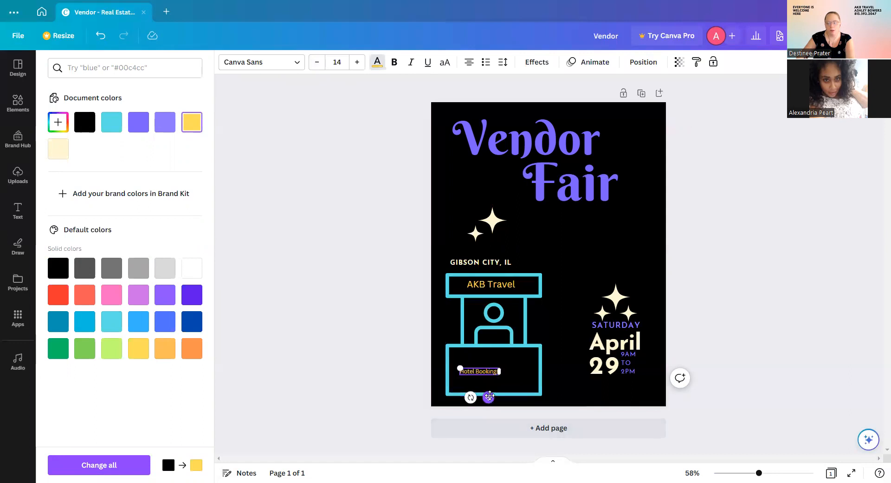
pyautogui.moveTo(486, 385); pyautogui.dragTo(479, 372)
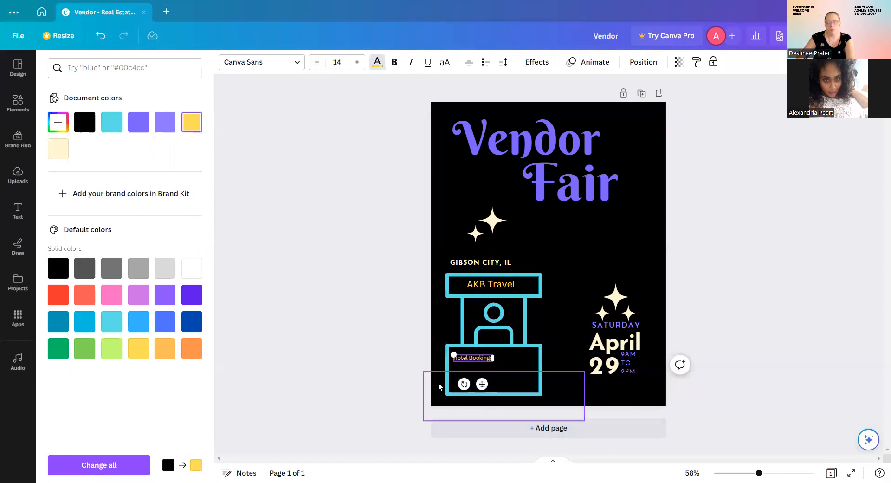
pyautogui.click(413, 366)
# Duplicate Hotel Bookings into 'Cruises' on the right and 'Disney' lower in the booth.
pyautogui.click(486, 355)
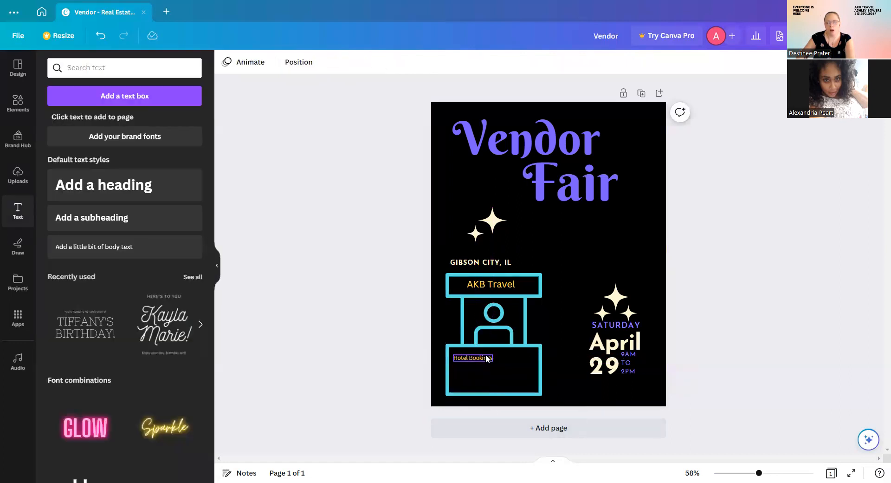
pyautogui.click(456, 329)
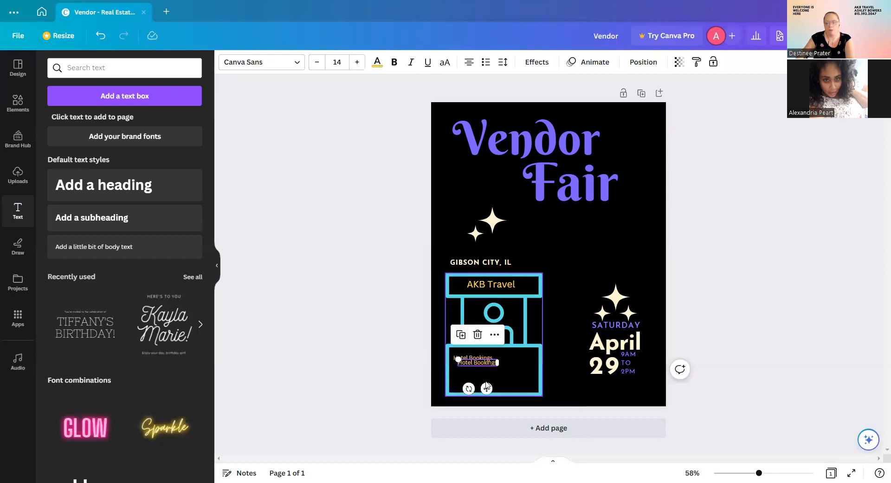
pyautogui.moveTo(488, 389); pyautogui.dragTo(520, 395)
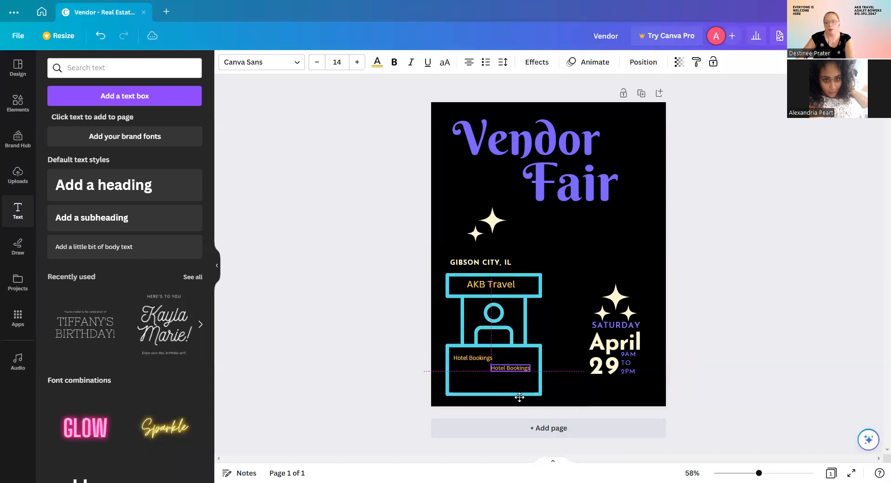
pyautogui.doubleClick(519, 366)
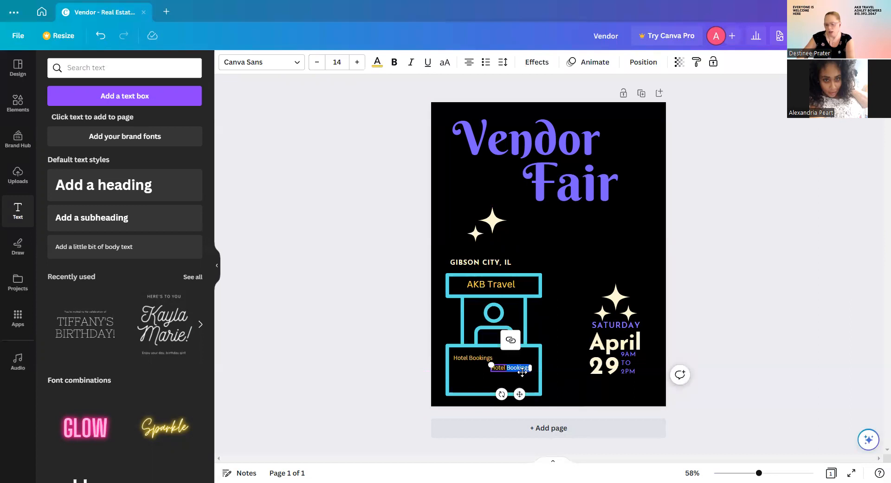
pyautogui.press('BackSpace')
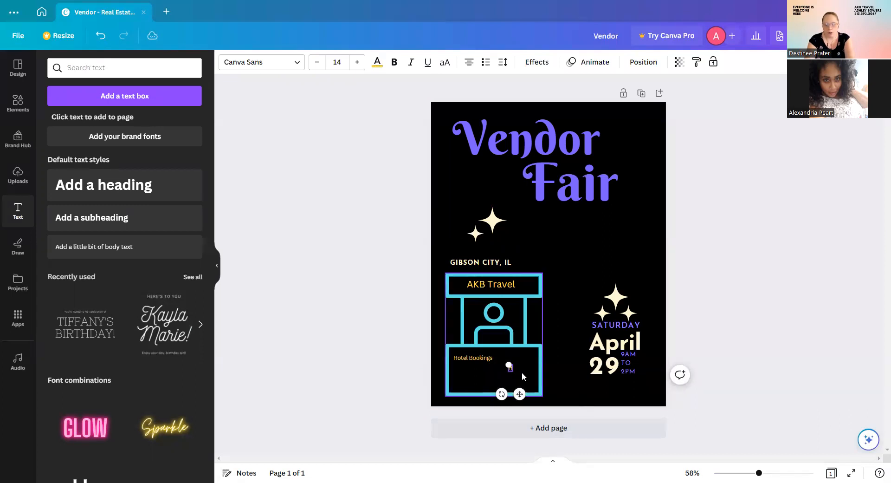
pyautogui.write('Cruises')
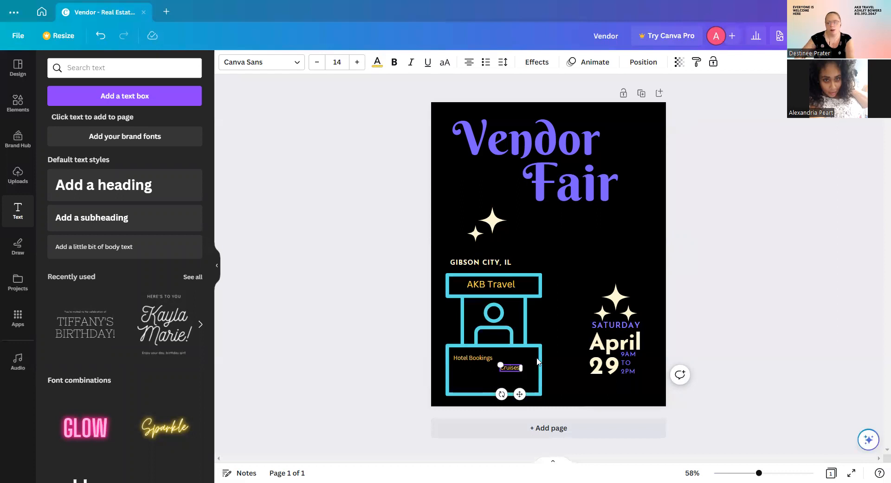
pyautogui.click(481, 359)
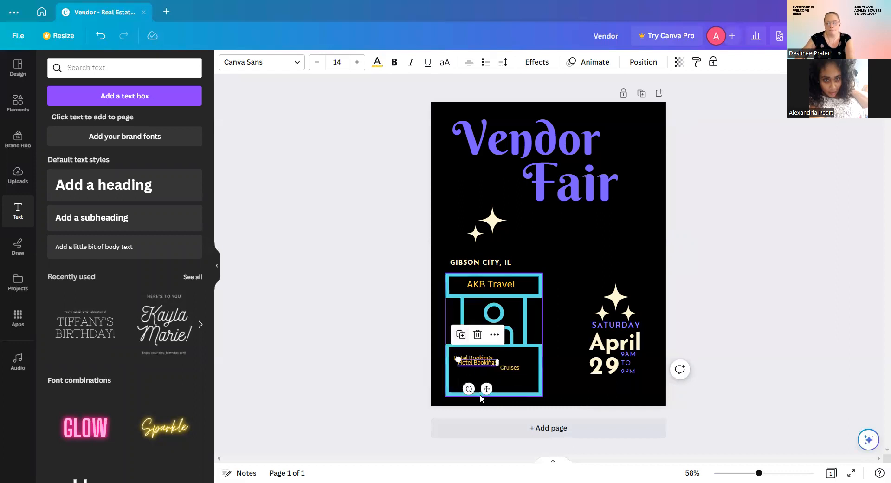
pyautogui.moveTo(481, 384); pyautogui.dragTo(505, 416)
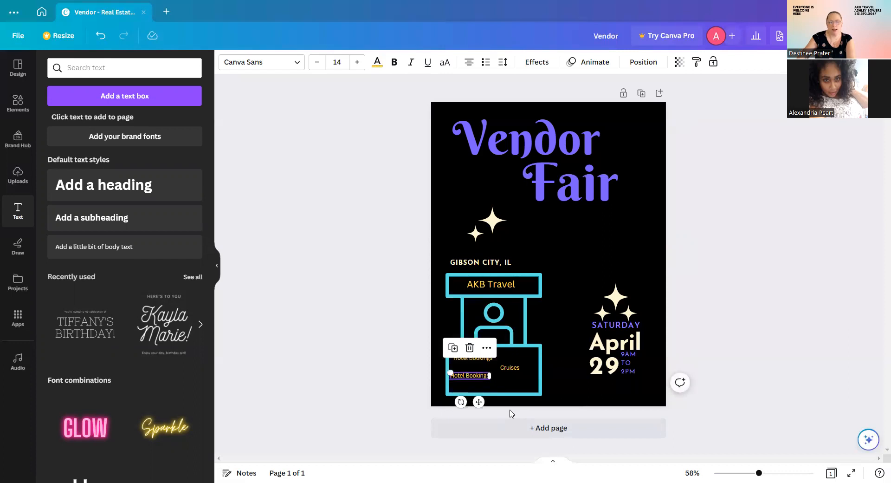
pyautogui.click(466, 374)
pyautogui.hotkey('ctrl', 'a')
pyautogui.write('Dis')
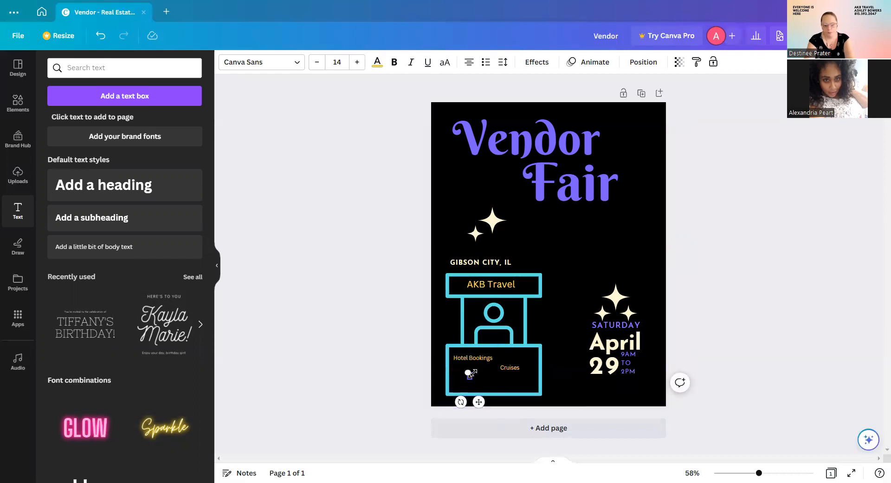
pyautogui.write('ney')
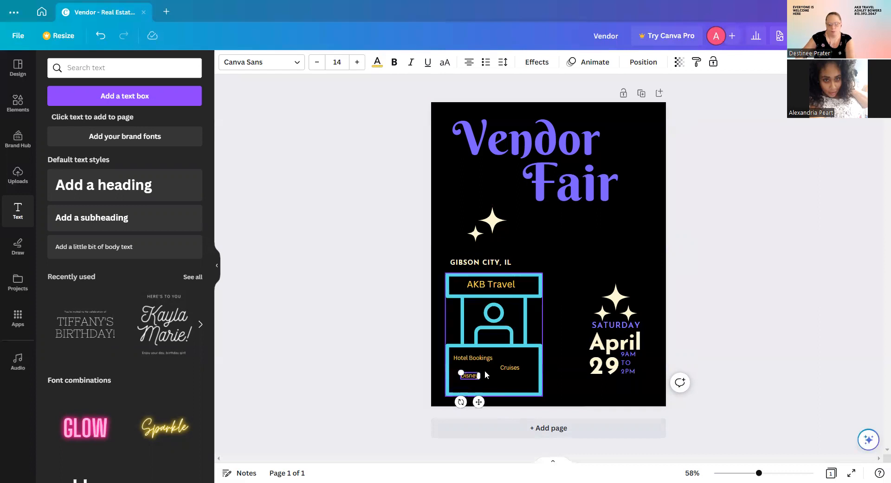
pyautogui.click(488, 379)
# Duplicate labels into 'Flights' at the lower right and 'Excursions' at the upper right.
pyautogui.click(469, 375)
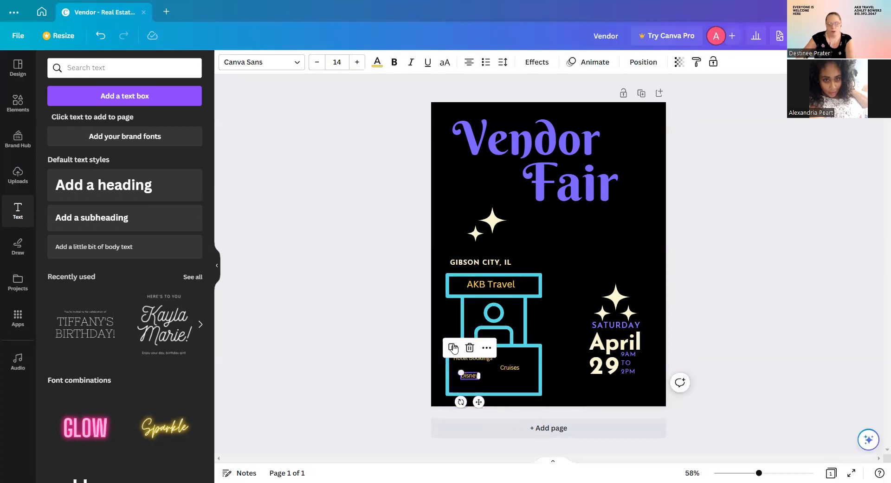
pyautogui.click(454, 348)
pyautogui.moveTo(483, 405); pyautogui.dragTo(525, 405)
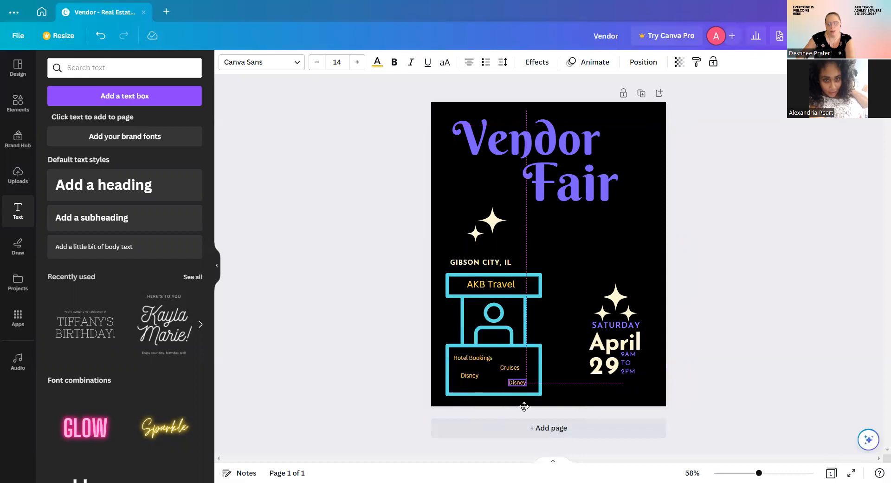
pyautogui.doubleClick(519, 381)
pyautogui.press('BackSpace')
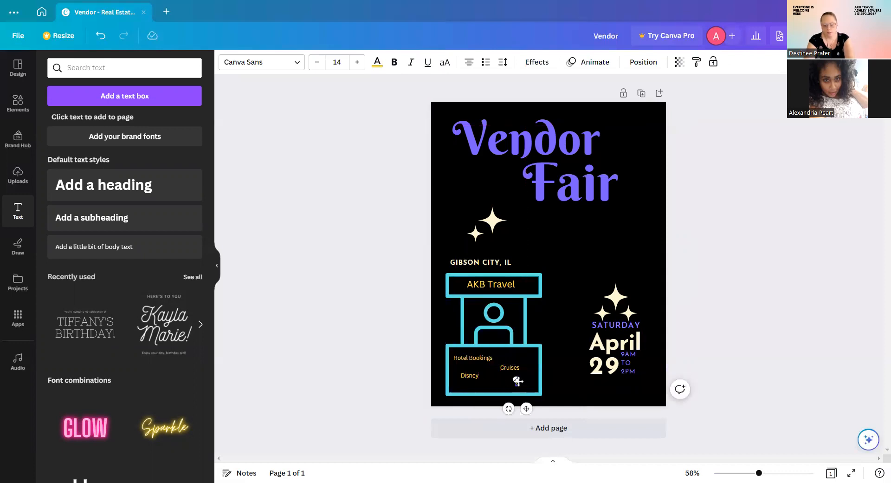
pyautogui.write('Flights')
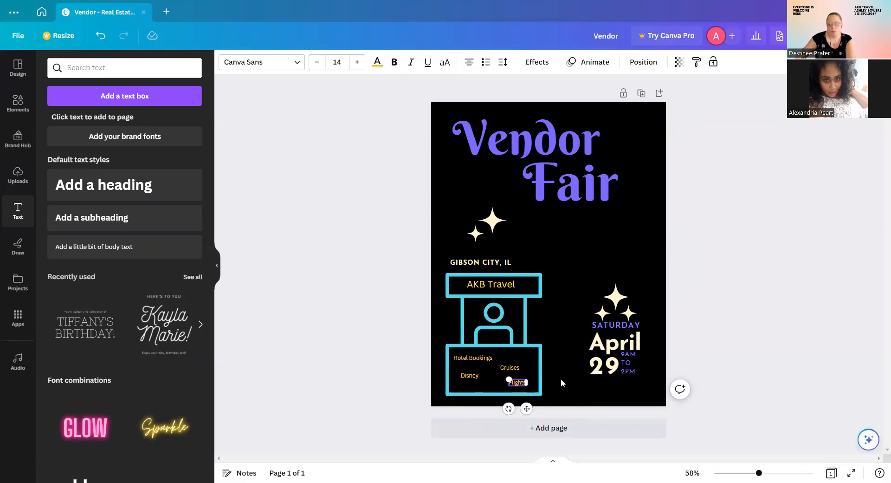
pyautogui.click(477, 359)
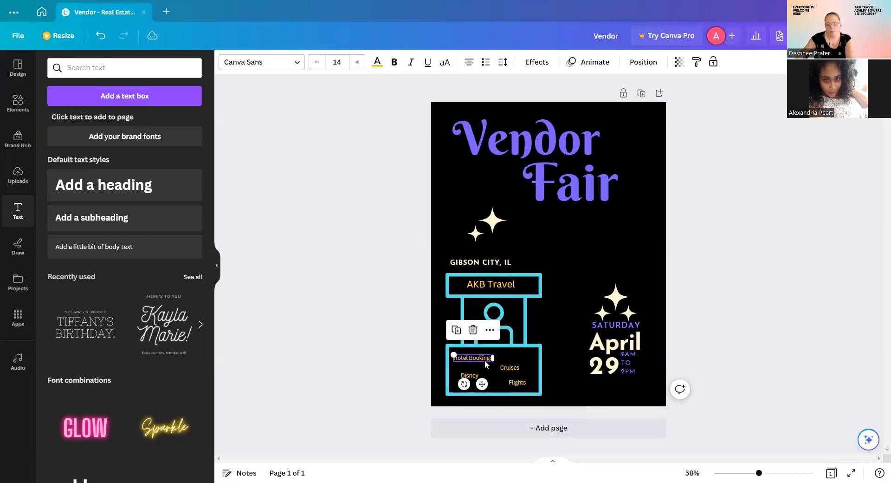
pyautogui.click(458, 330)
pyautogui.moveTo(493, 391); pyautogui.dragTo(530, 380)
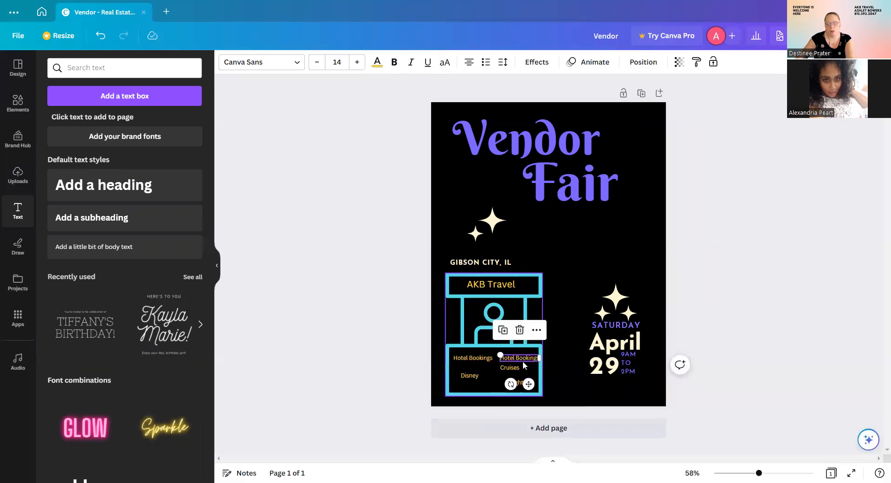
pyautogui.click(520, 359)
pyautogui.doubleClick(520, 357)
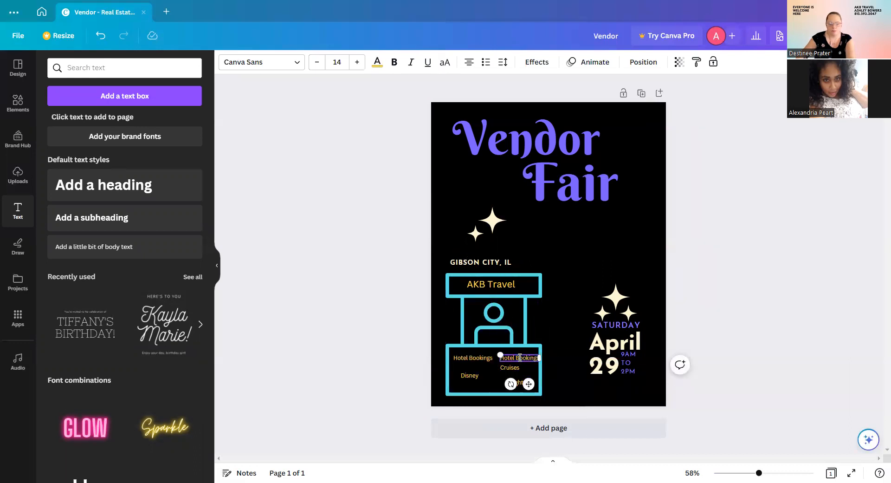
pyautogui.write('Excu')
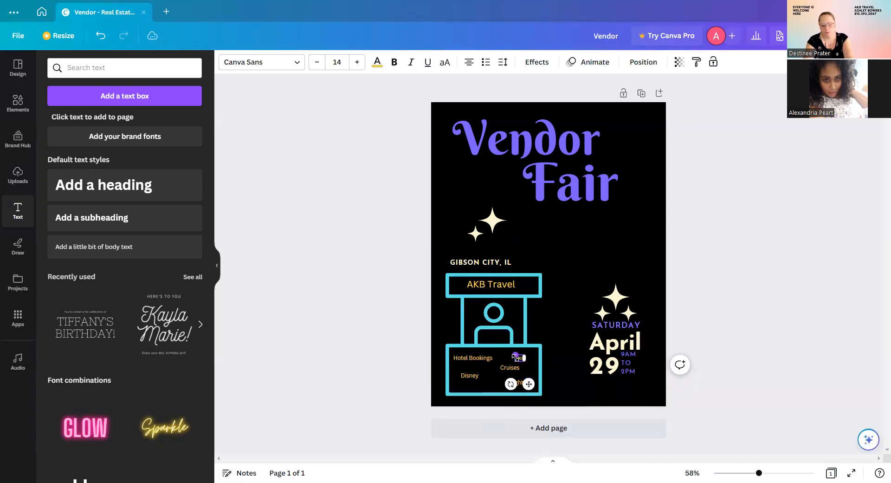
pyautogui.write('rsions')
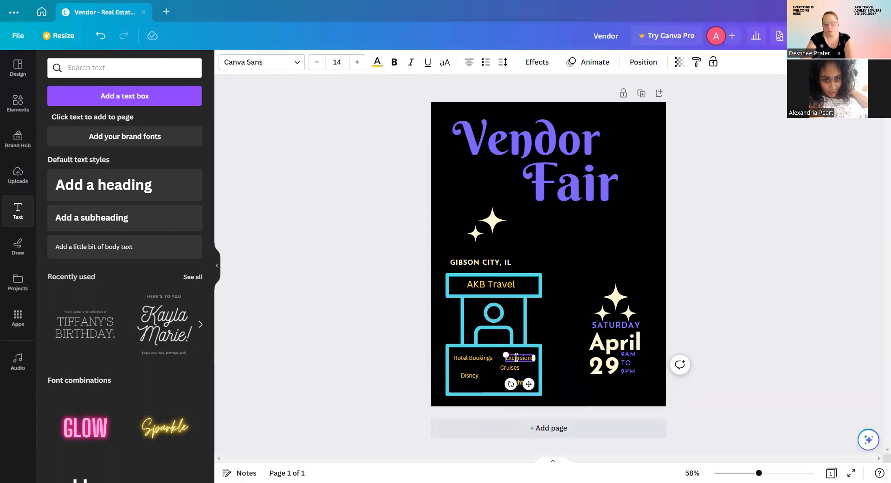
# Add a 'Packages' label below Disney and align both labels inside the booth.
pyautogui.click(463, 374)
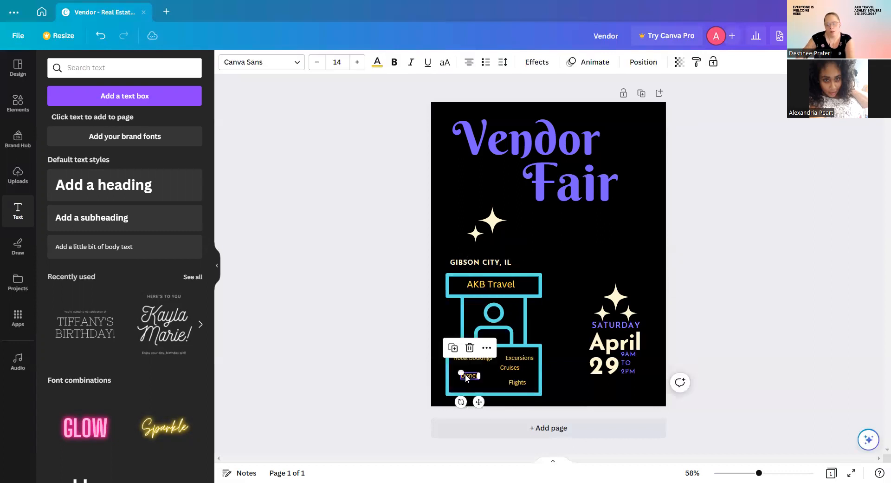
pyautogui.click(453, 349)
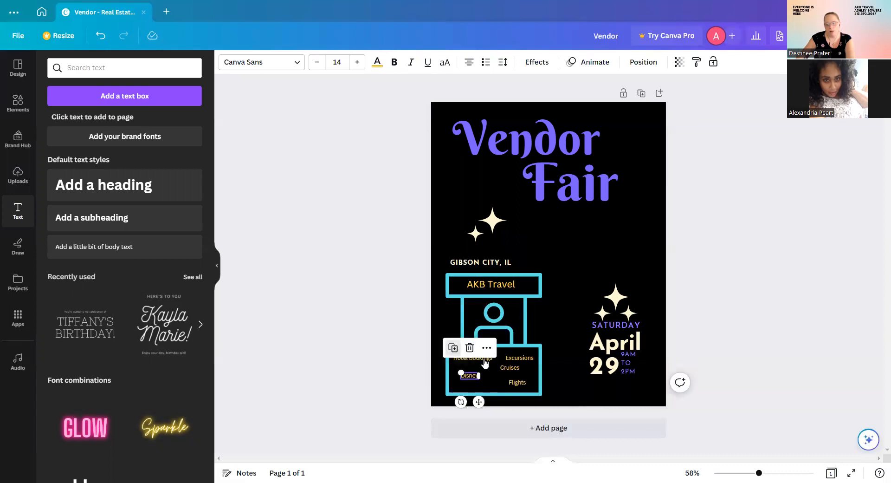
pyautogui.moveTo(483, 408); pyautogui.dragTo(484, 414)
pyautogui.doubleClick(474, 387)
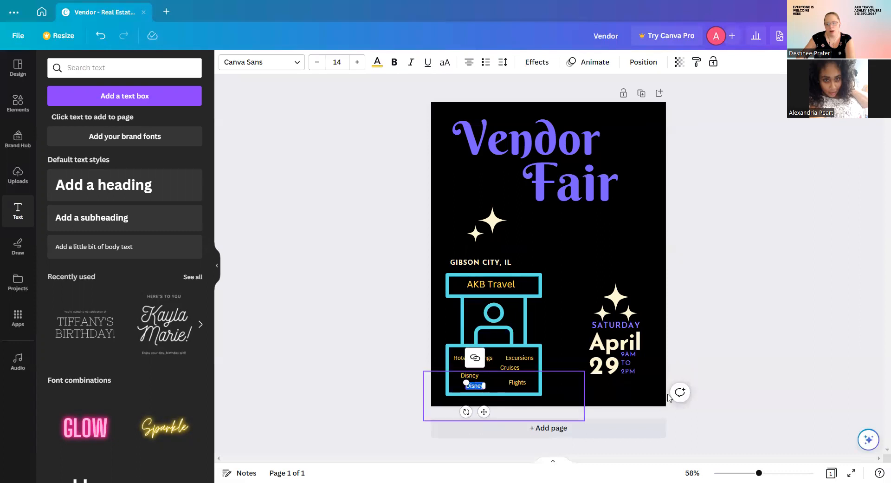
pyautogui.write('Packag')
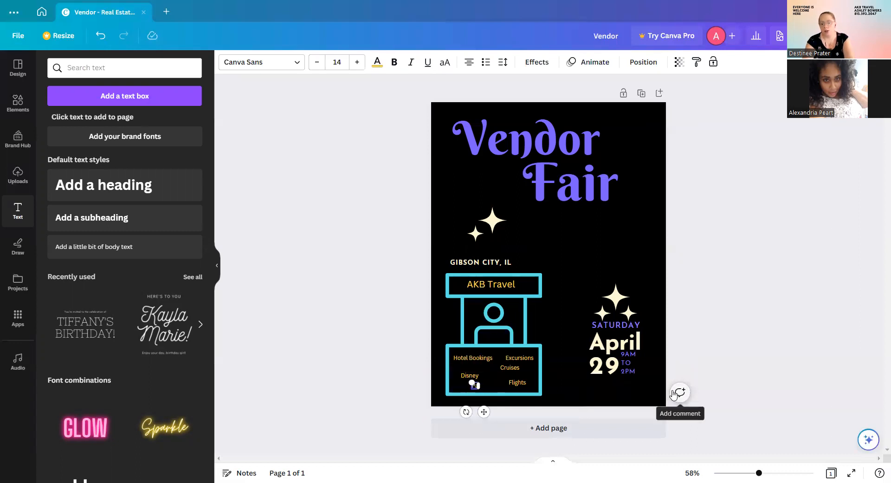
pyautogui.write('es')
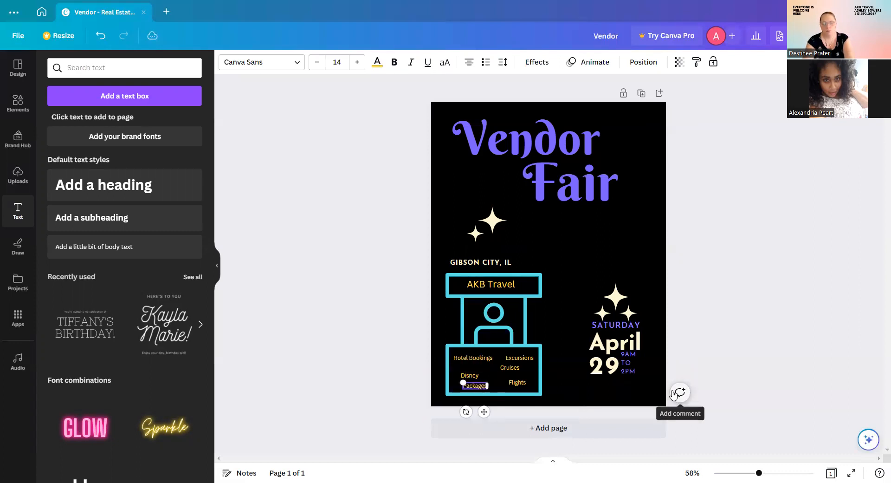
pyautogui.click(472, 375)
pyautogui.moveTo(477, 375)
pyautogui.mouseDown()
pyautogui.moveTo(487, 372)
pyautogui.moveTo(466, 377)
pyautogui.mouseUp()
pyautogui.click(517, 360)
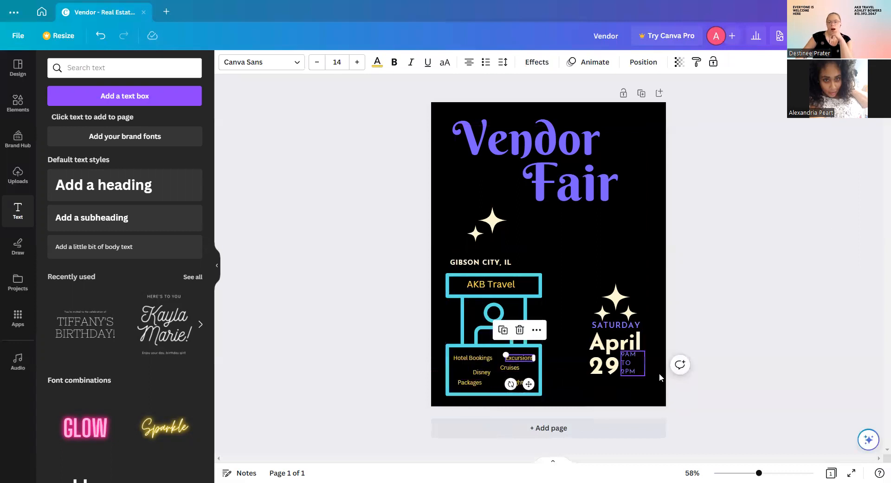
pyautogui.click(616, 390)
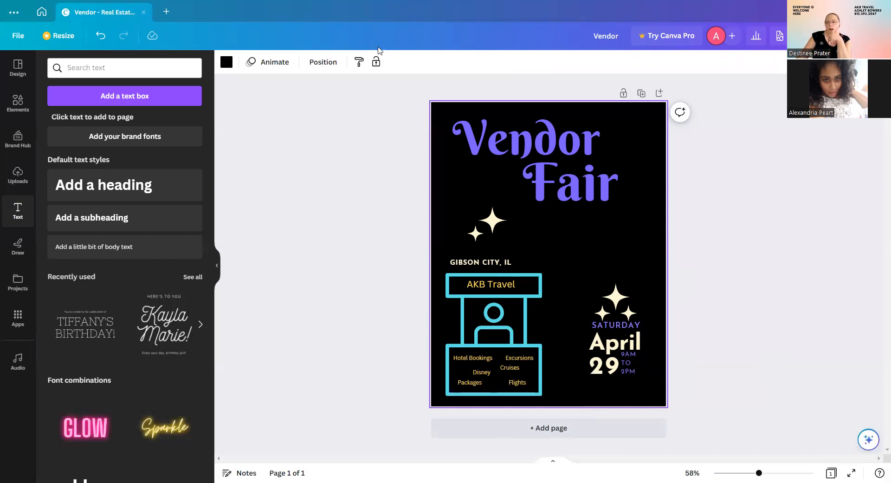
# Download the Vendor Fair flyer as a 1,545 × 2,000 px PNG from Share.
pyautogui.click(862, 36)
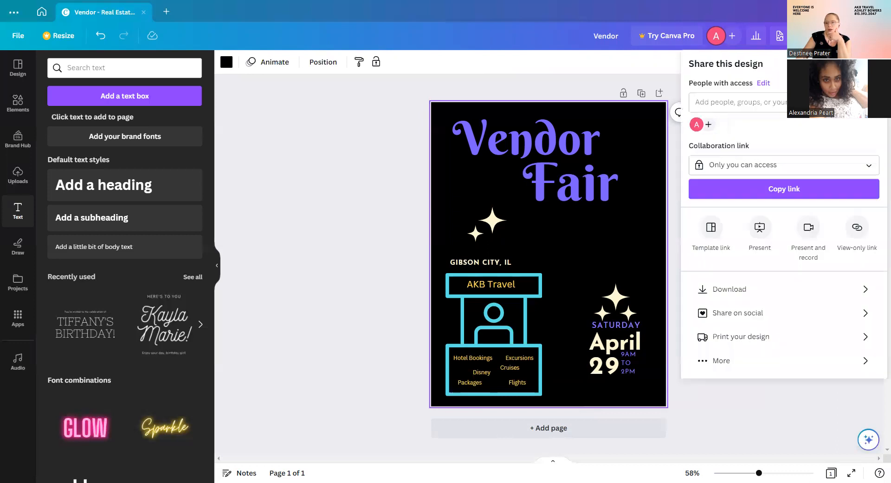
pyautogui.click(734, 289)
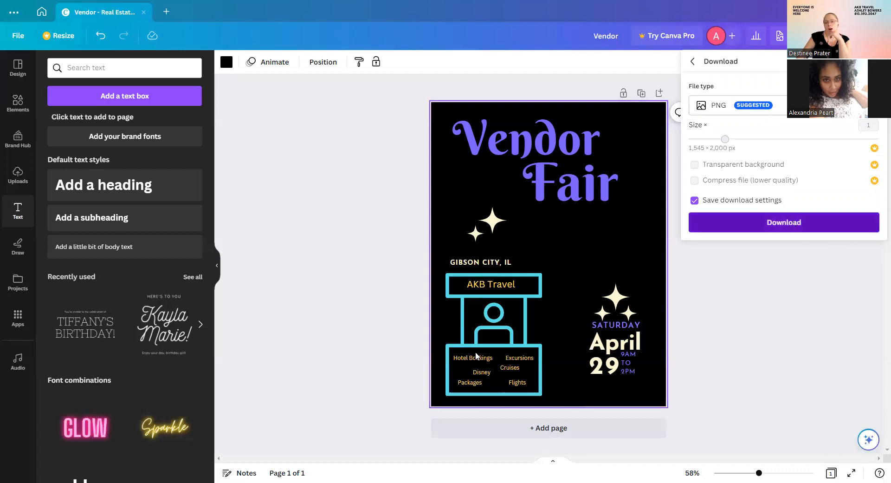
pyautogui.click(792, 221)
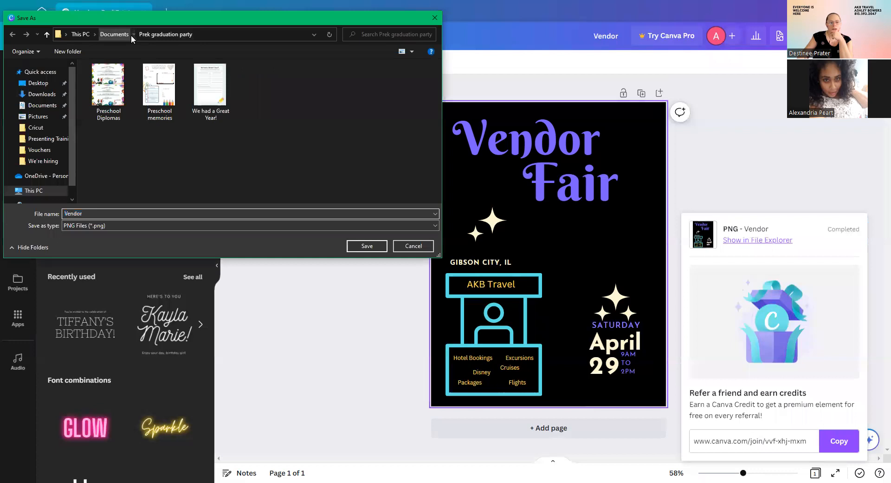
# Save the PNG as 'vendor fair' in Documents > jobs > TRAVEL > Presenting Trainings.
pyautogui.click(108, 32)
pyautogui.doubleClick(110, 93)
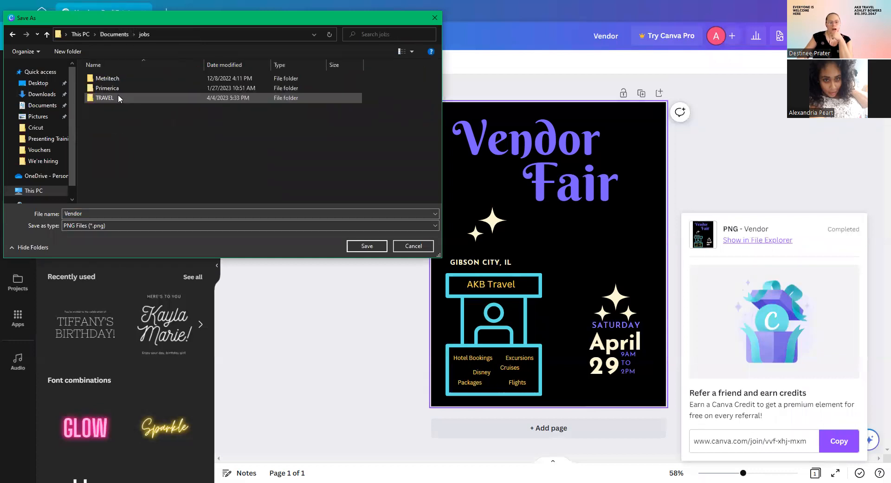
pyautogui.doubleClick(127, 99)
pyautogui.scroll(-1, 376, 111)
pyautogui.click(394, 128)
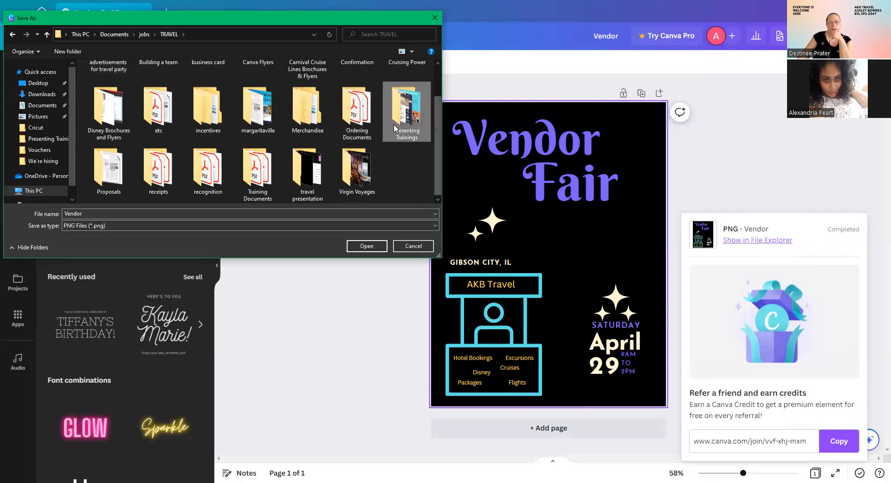
pyautogui.doubleClick(403, 124)
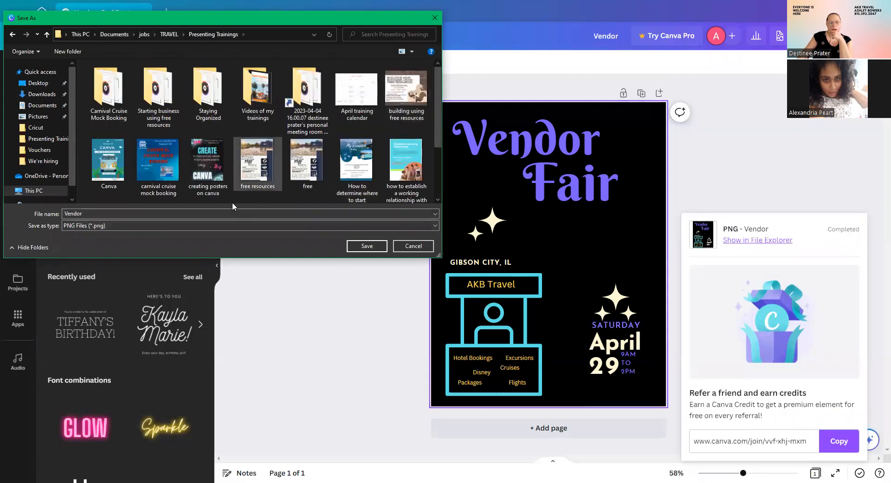
pyautogui.doubleClick(104, 213)
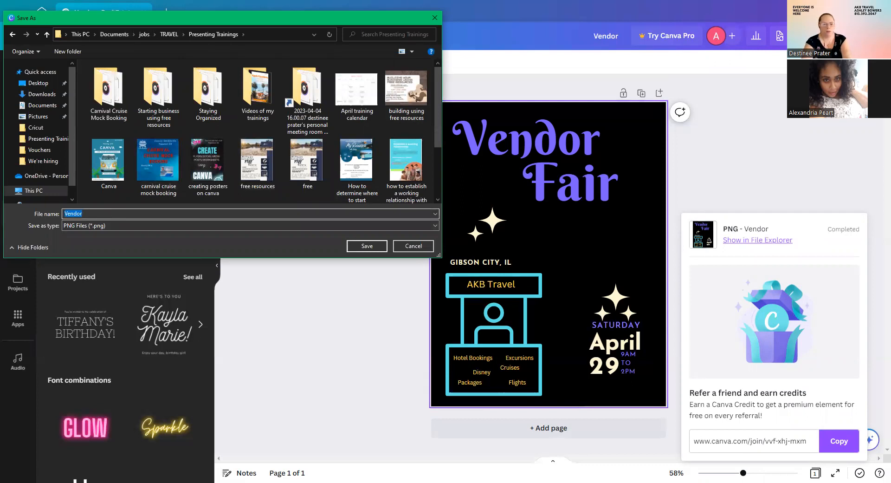
pyautogui.write('vendor fair')
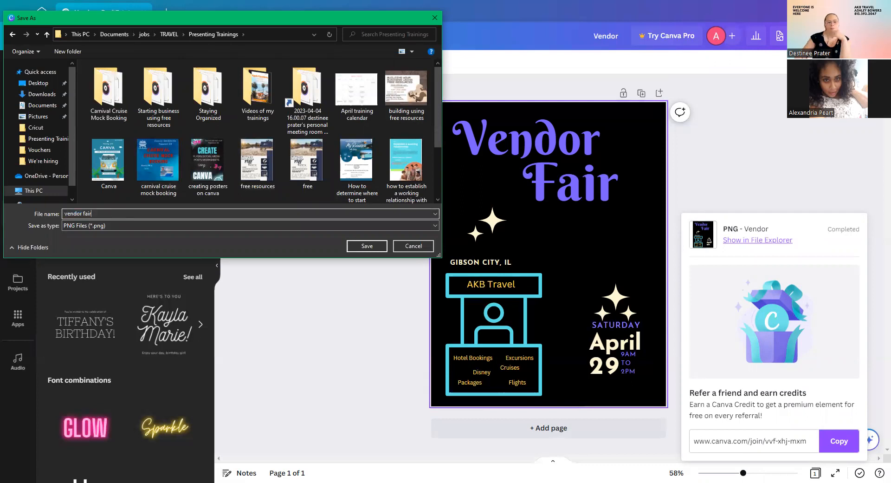
pyautogui.press('Return')
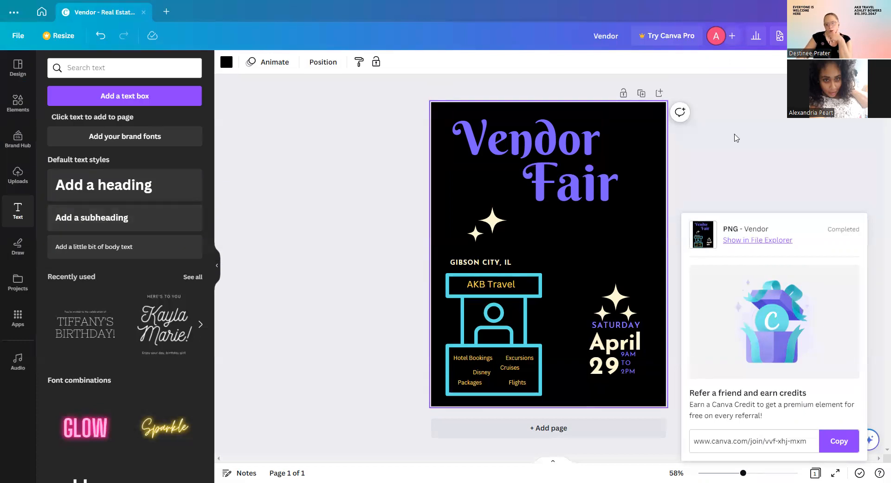
# Close the Vendor design tab and browse the Home page's suggested design types.
pyautogui.click(144, 12)
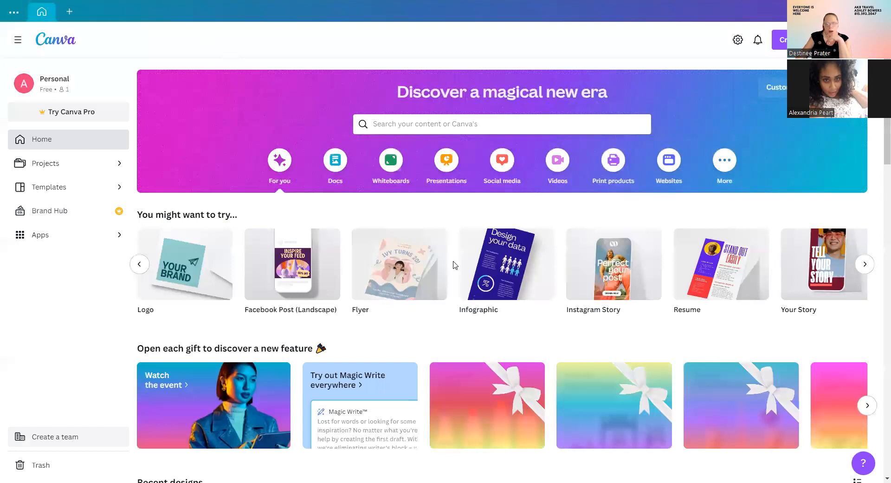
pyautogui.scroll(-2, 454, 264)
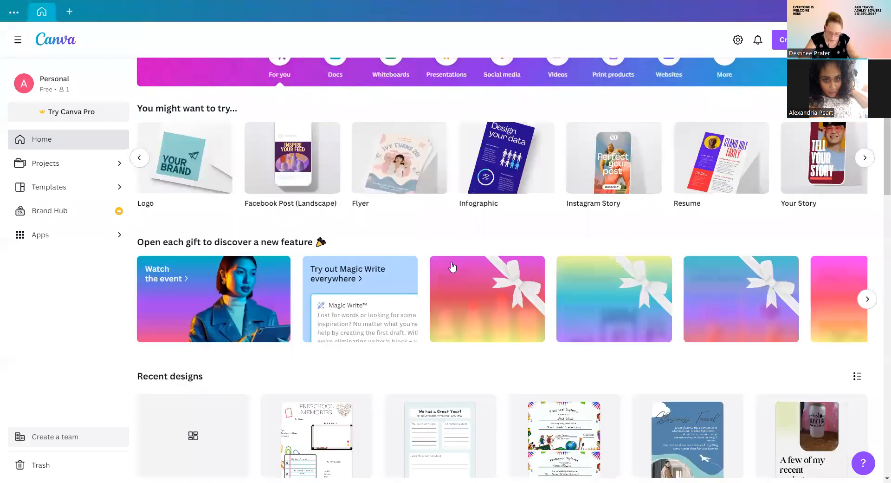
pyautogui.scroll(-4, 453, 266)
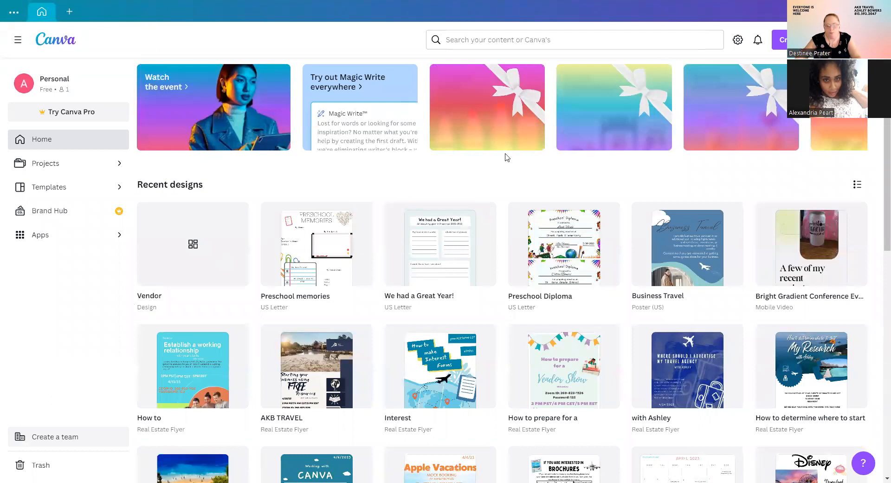
pyautogui.scroll(5, 621, 287)
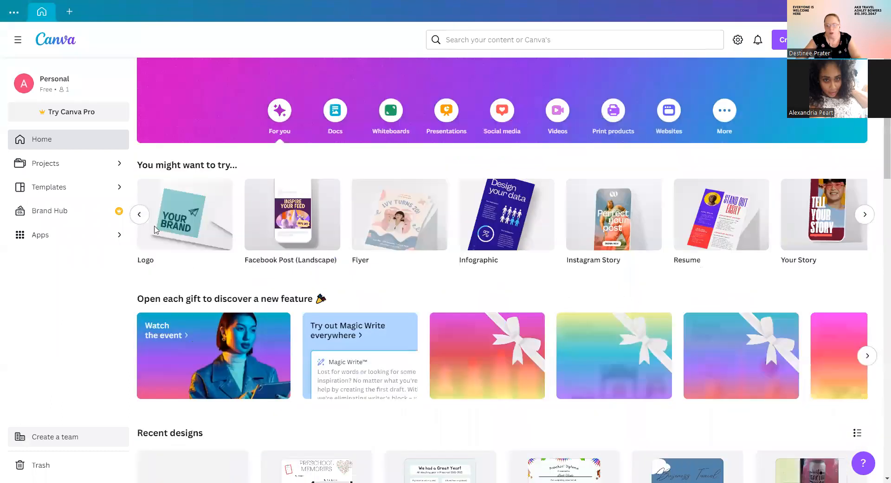
pyautogui.scroll(1, 155, 229)
pyautogui.click(139, 264)
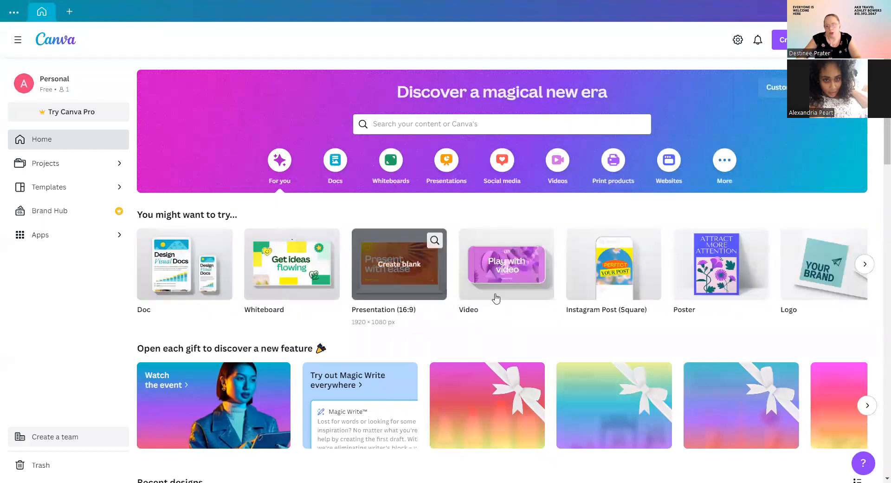
# Create a new blank Video design with one 5-second page and browse its templates.
pyautogui.click(506, 268)
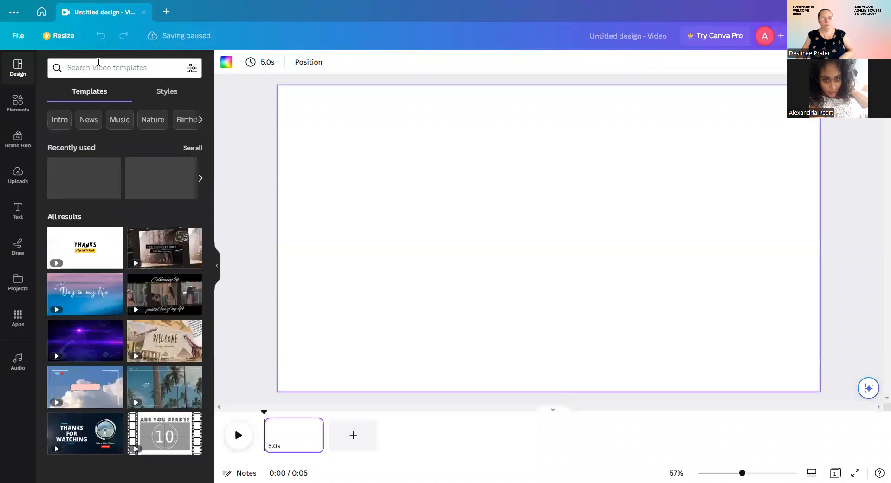
pyautogui.click(93, 70)
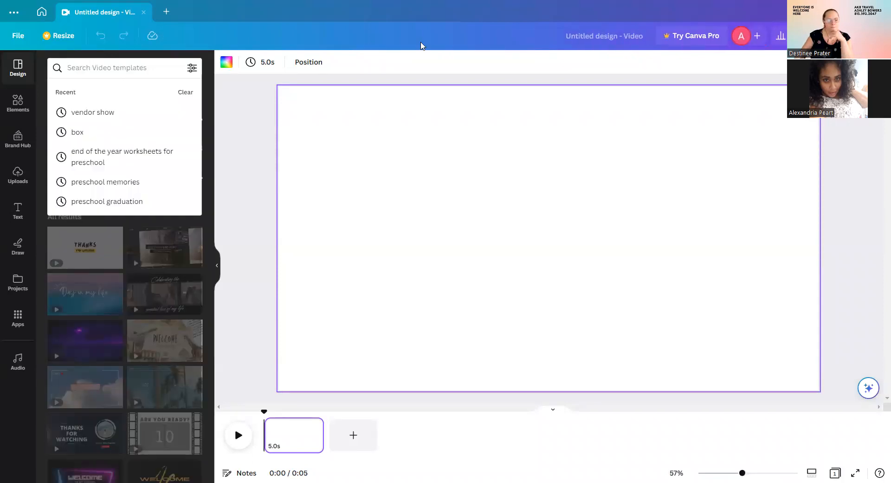
pyautogui.click(226, 135)
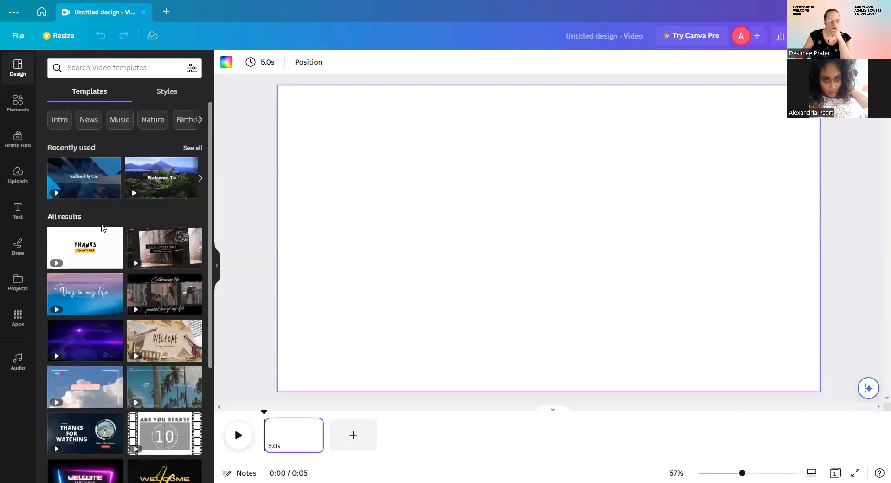
pyautogui.scroll(-1, 101, 226)
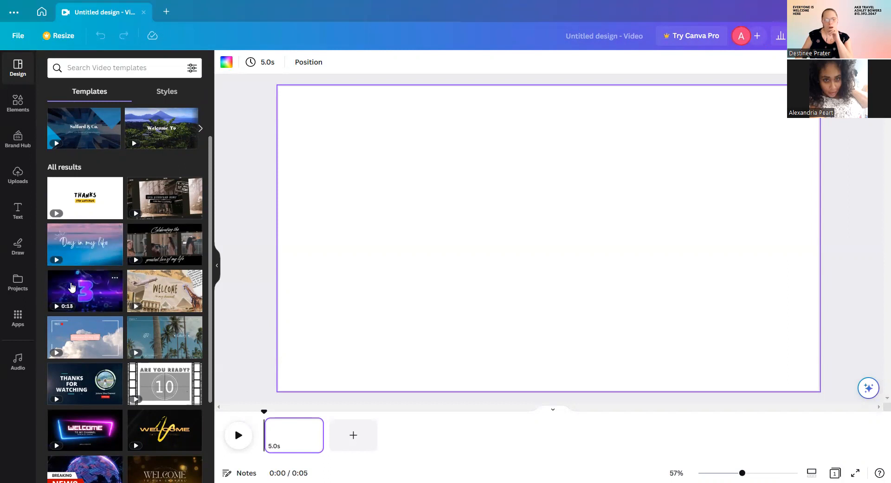
# Apply the 'Day in my life' template to the clip, then view the HEY THERE template's pages.
pyautogui.click(69, 242)
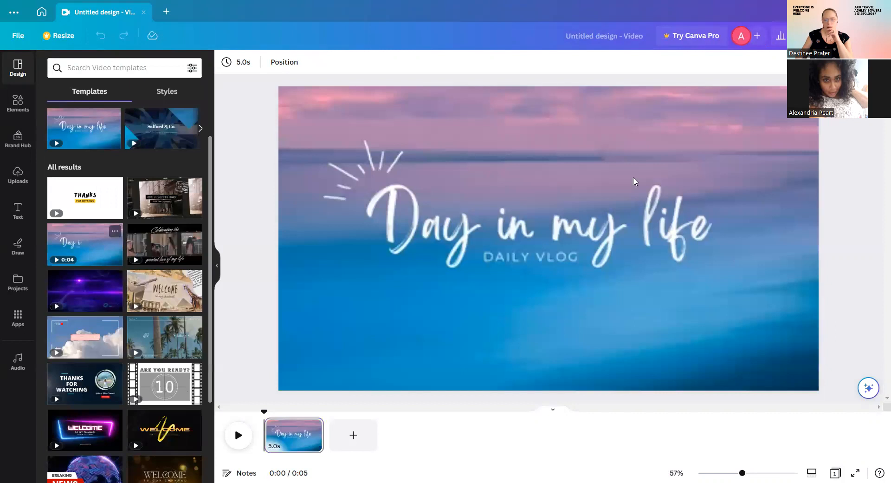
pyautogui.click(541, 226)
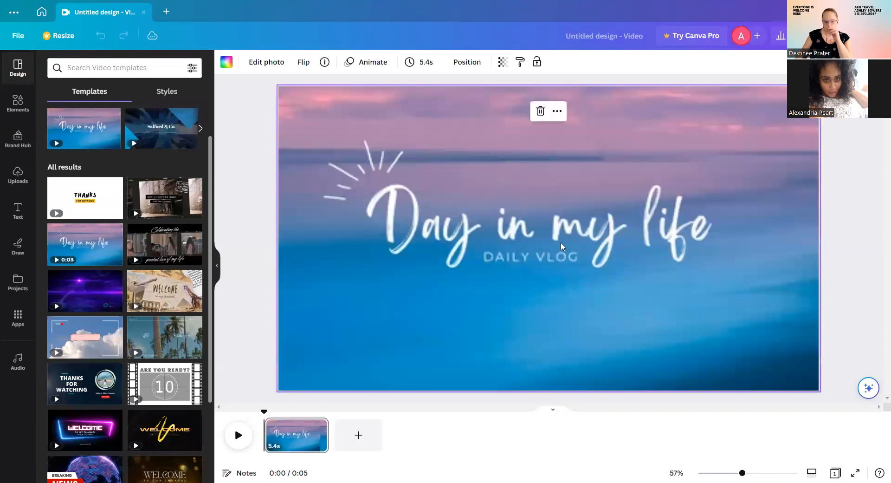
pyautogui.click(567, 235)
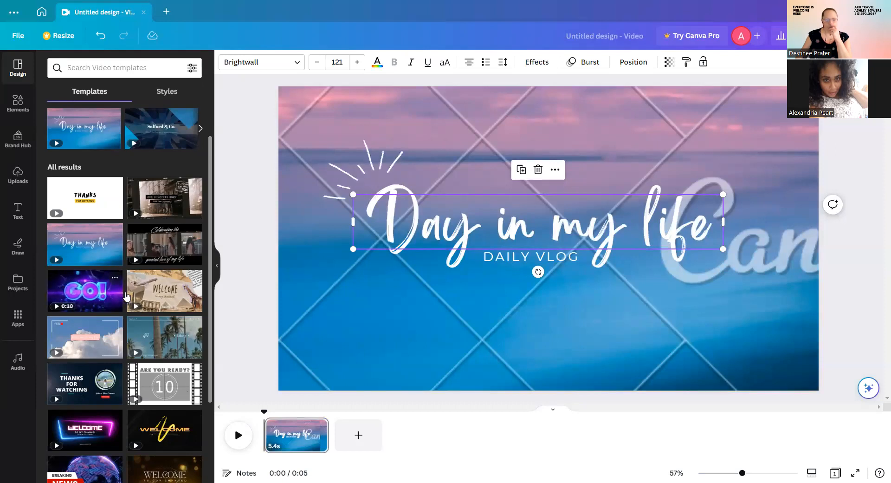
pyautogui.scroll(-1, 174, 297)
pyautogui.scroll(-2, 174, 297)
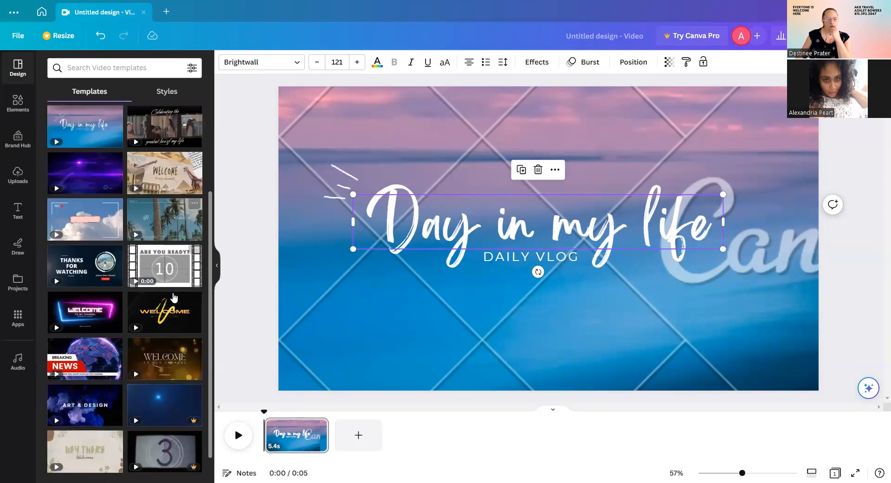
pyautogui.scroll(-2, 172, 297)
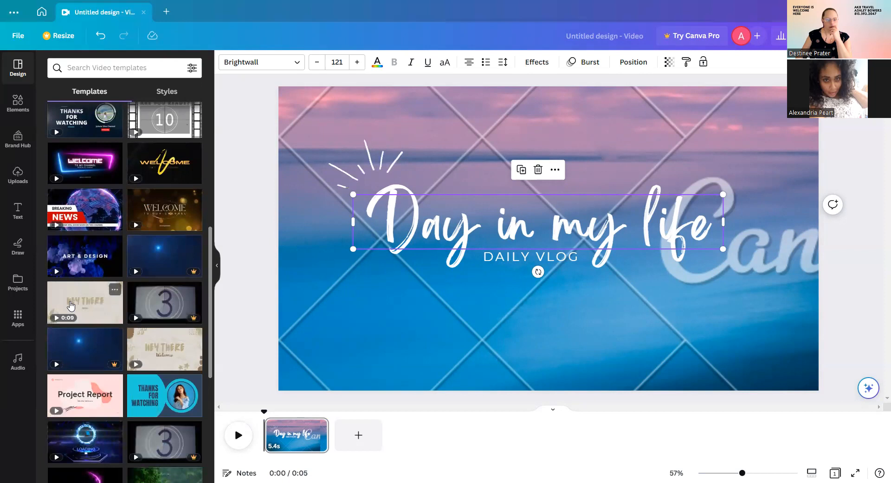
pyautogui.click(74, 301)
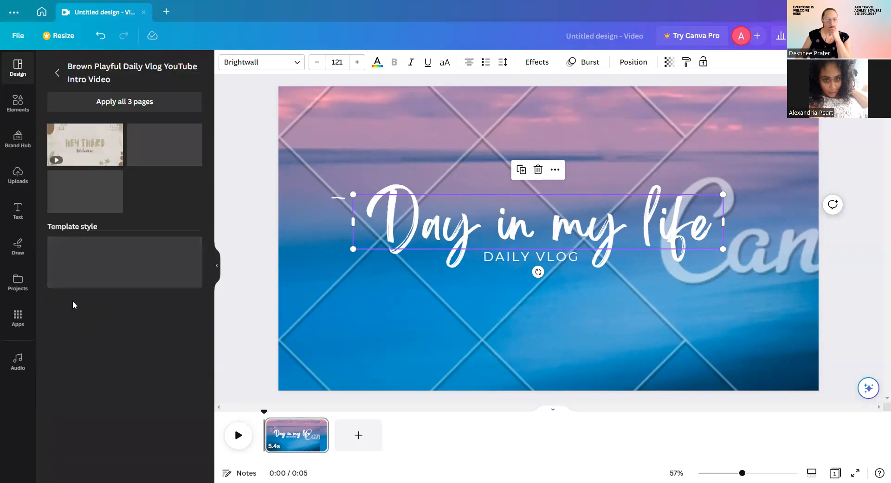
# Replace the Day in my life design with the beige HEY THERE / Welcome template page.
pyautogui.click(83, 147)
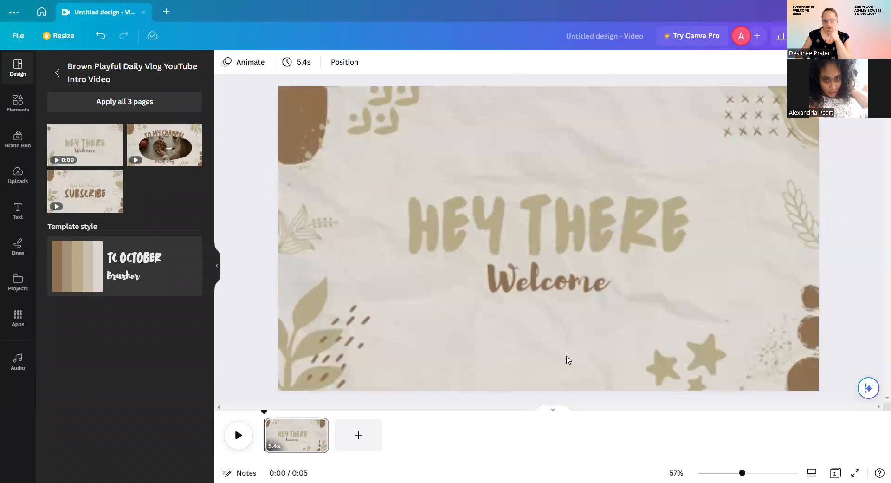
pyautogui.click(512, 365)
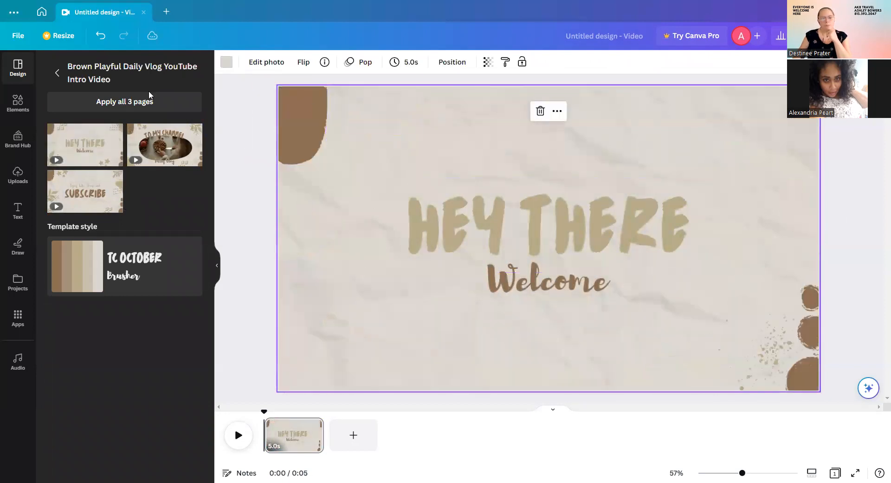
pyautogui.click(55, 74)
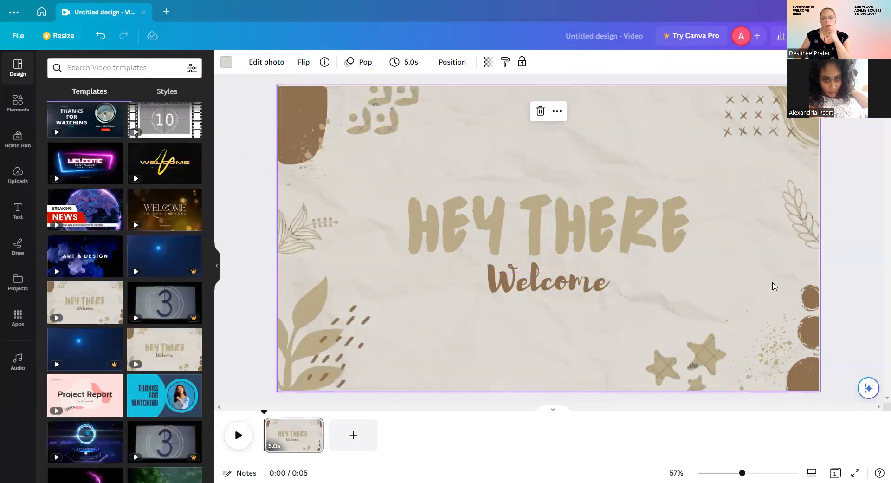
# Change the headline to MY INCENTIVES, widen it onto one line and move it higher.
pyautogui.doubleClick(637, 236)
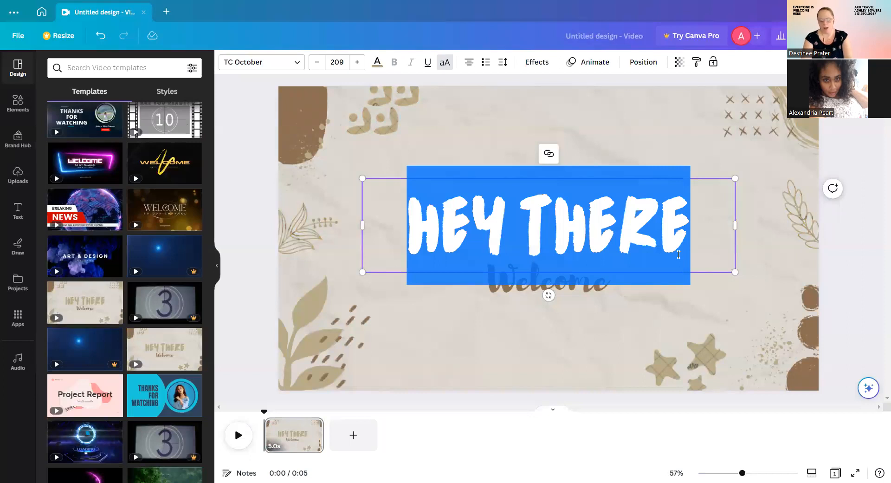
pyautogui.write('MY')
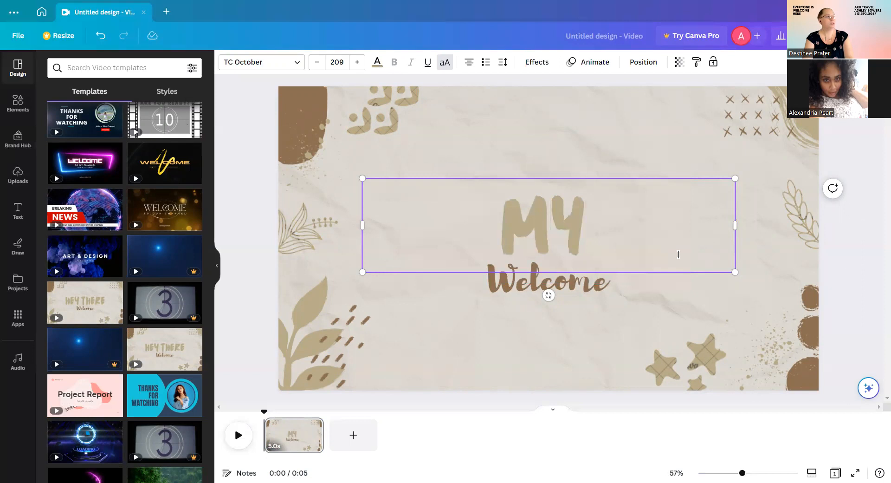
pyautogui.write(' IN')
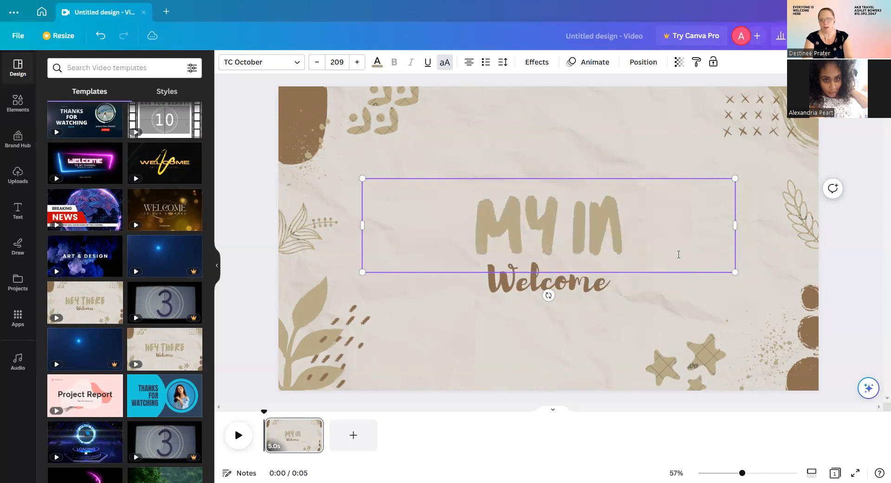
pyautogui.write('CENTIVES')
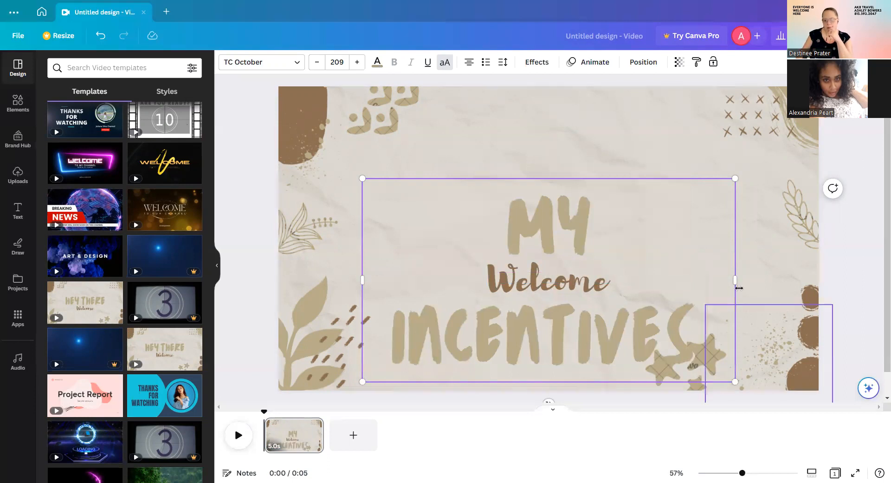
pyautogui.moveTo(746, 280); pyautogui.dragTo(774, 281)
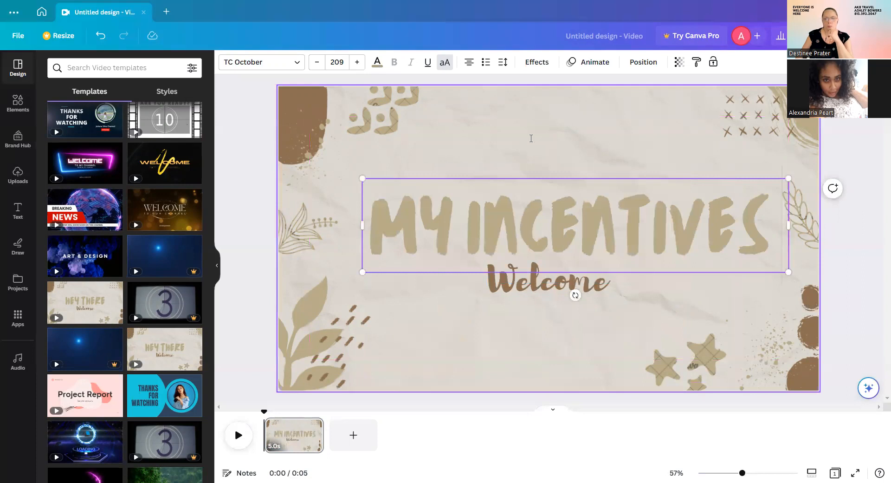
pyautogui.moveTo(530, 141); pyautogui.dragTo(530, 104)
pyautogui.click(363, 122)
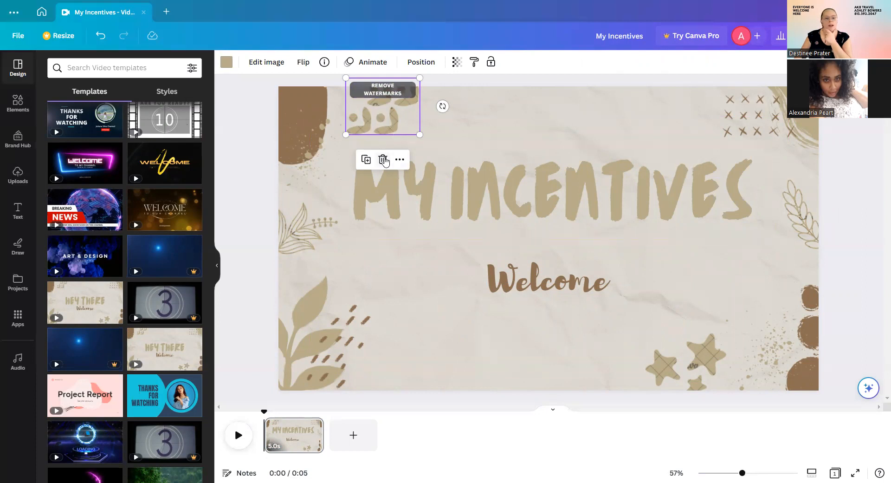
# Delete the stars graphic at bottom right and the leaf sprig on the right edge.
pyautogui.press('Escape')
pyautogui.click(335, 367)
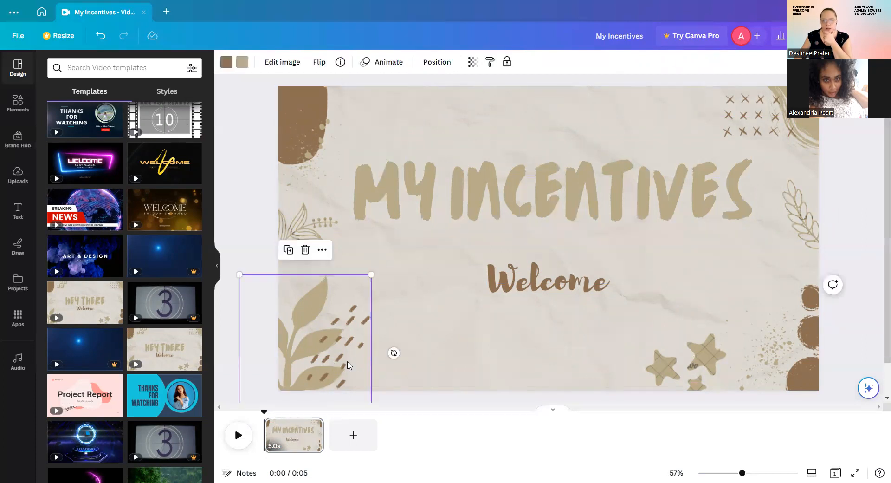
pyautogui.click(684, 374)
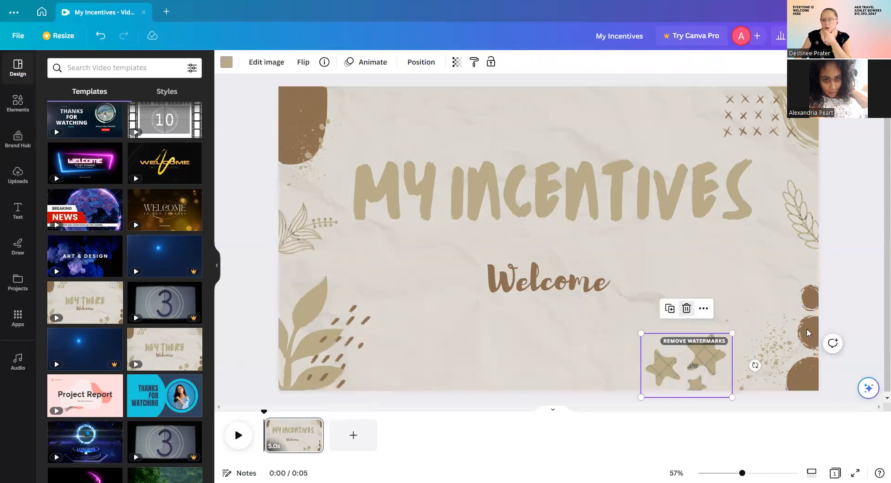
pyautogui.click(687, 308)
pyautogui.click(811, 301)
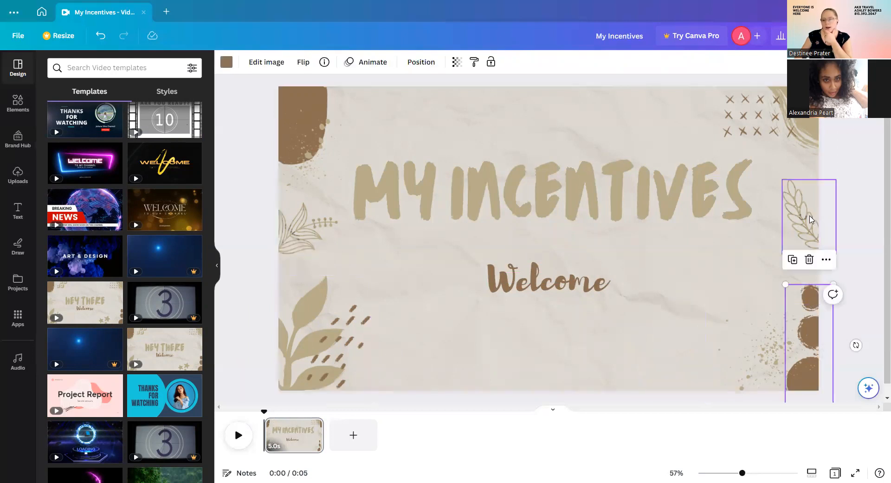
pyautogui.click(801, 209)
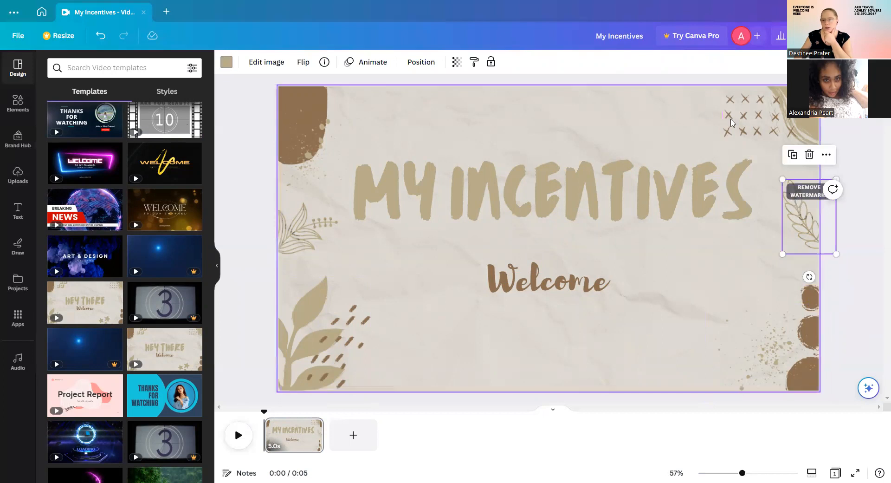
pyautogui.rightClick(818, 218)
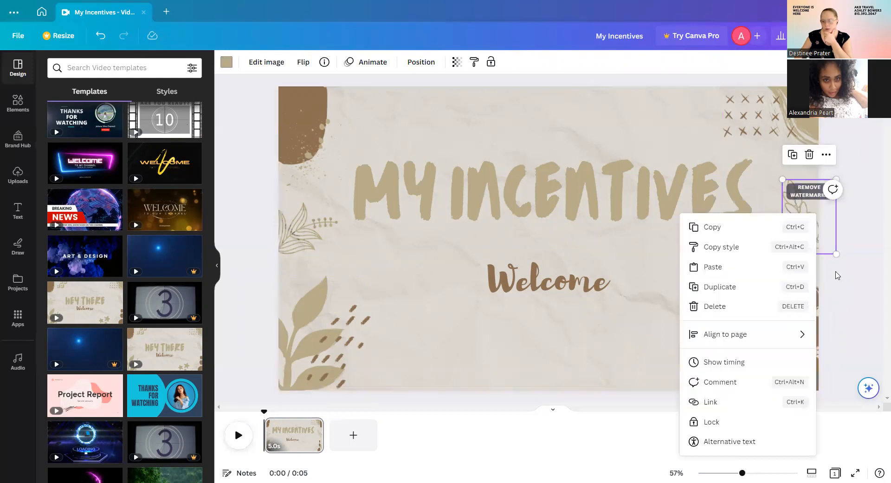
pyautogui.click(749, 306)
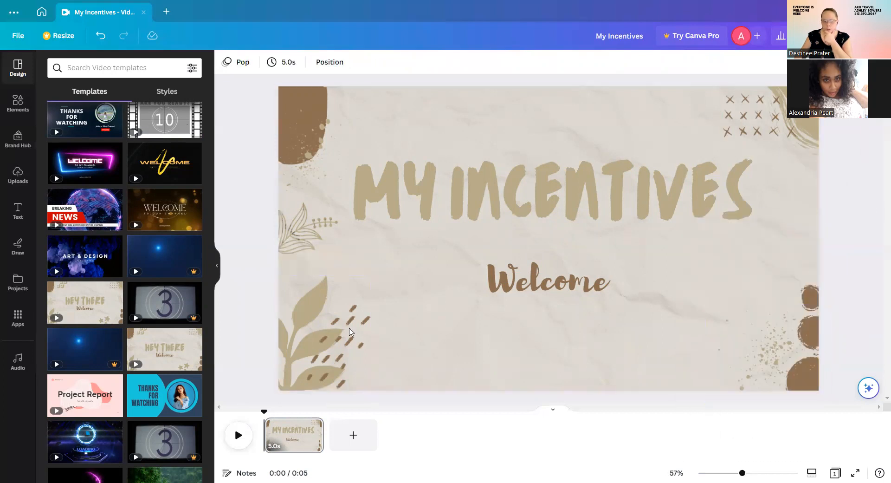
# Delete the left leaf sprig, keeping the corner shapes and Welcome text.
pyautogui.click(315, 237)
pyautogui.rightClick(287, 230)
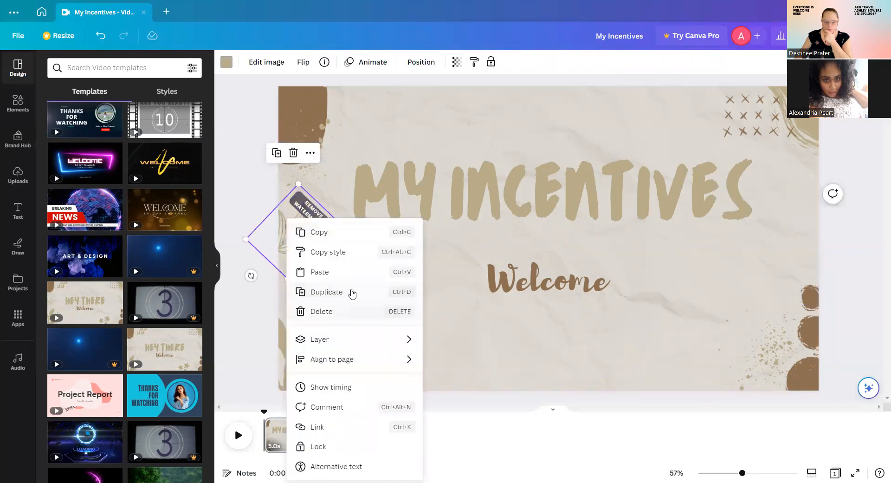
pyautogui.click(370, 310)
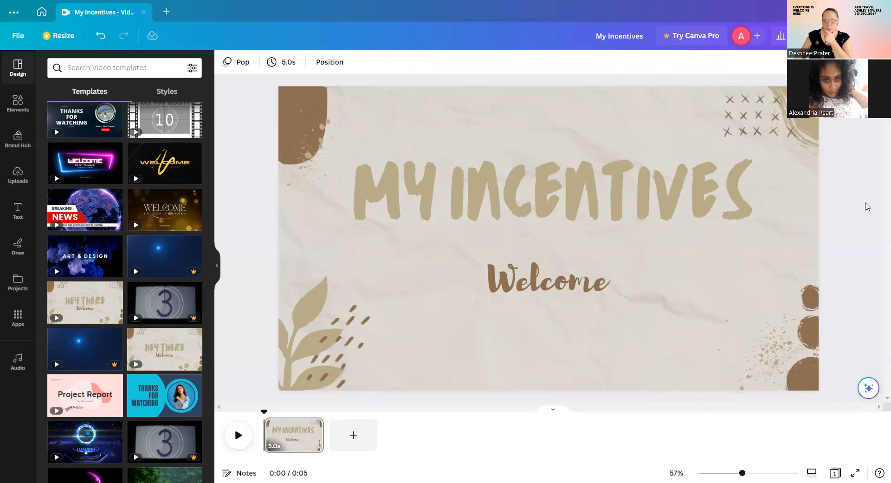
pyautogui.click(765, 113)
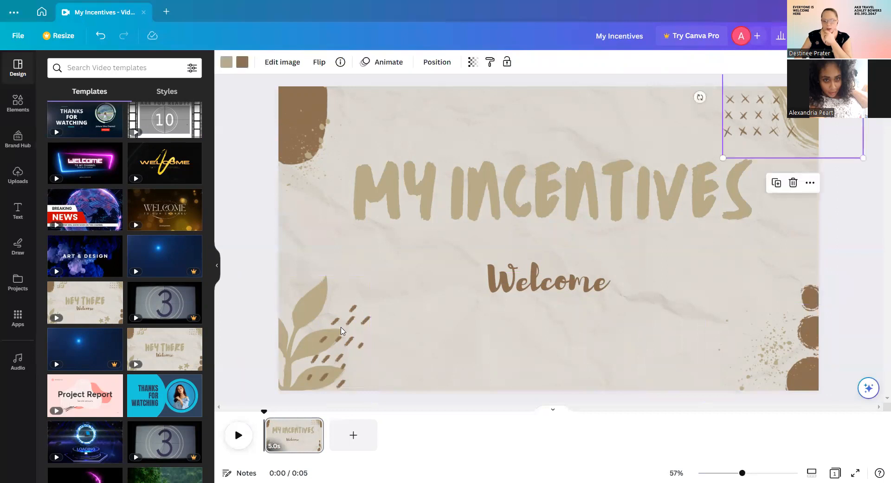
pyautogui.click(355, 354)
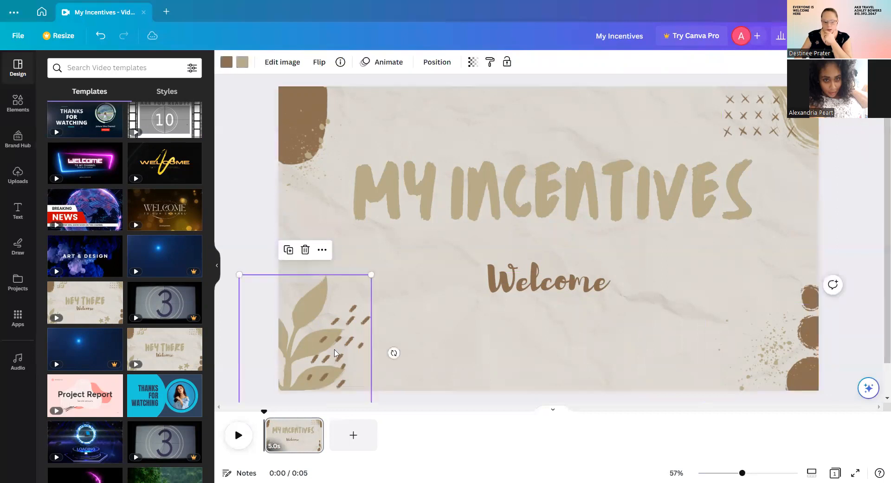
pyautogui.click(483, 365)
pyautogui.click(580, 281)
# Change the Welcome subtitle to 'AKB Travel' and add a blank second page after page 1.
pyautogui.doubleClick(596, 282)
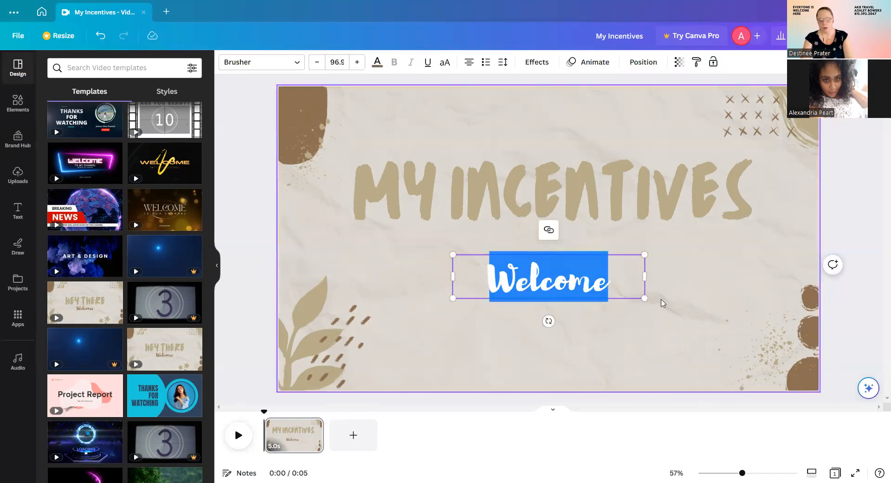
pyautogui.write('AKB ')
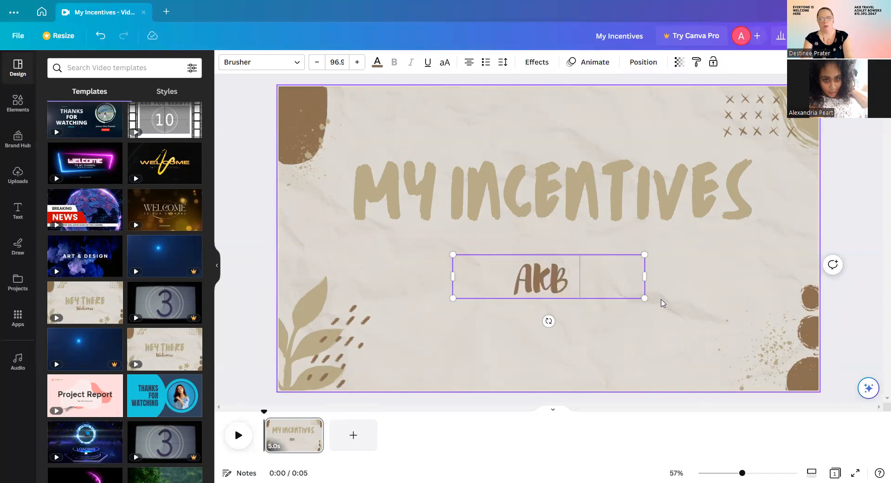
pyautogui.write('Travel')
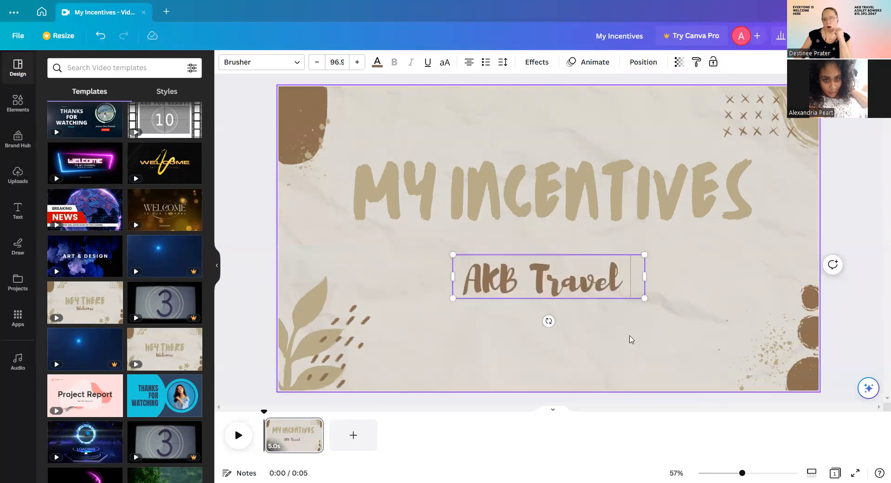
pyautogui.click(354, 443)
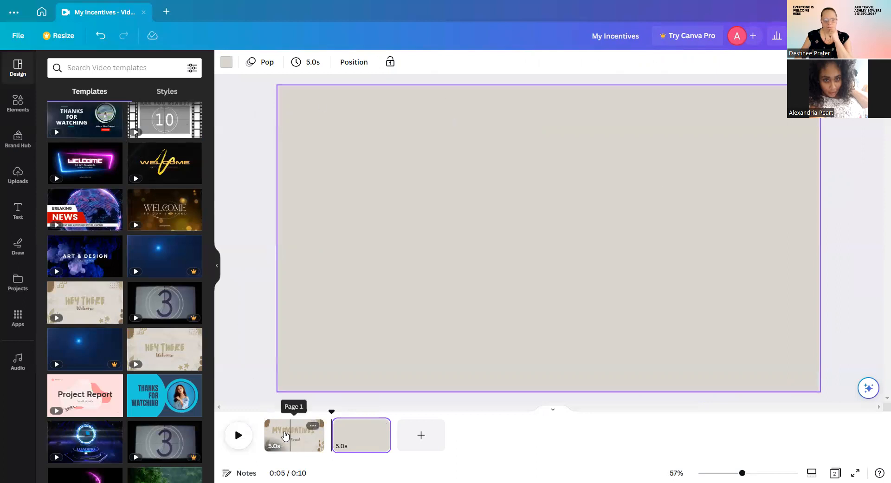
# Copy the AKB Travel text from page 1 and paste it near the top of page 2.
pyautogui.click(302, 437)
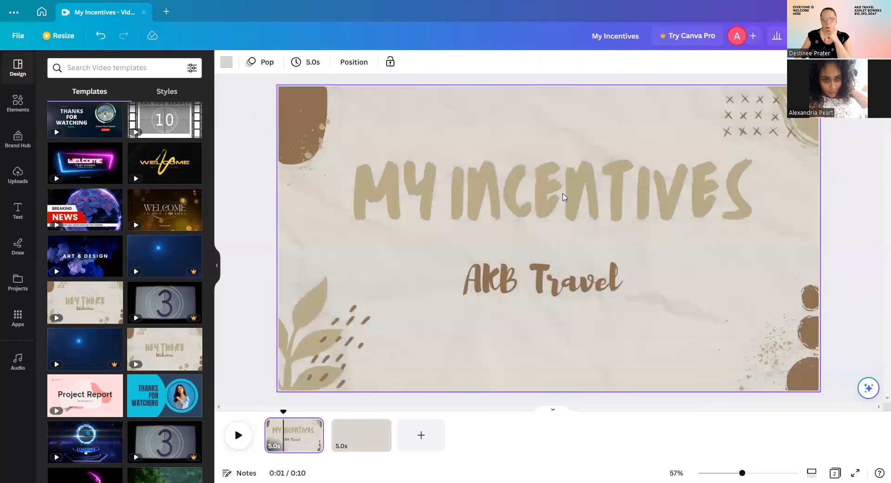
pyautogui.click(563, 199)
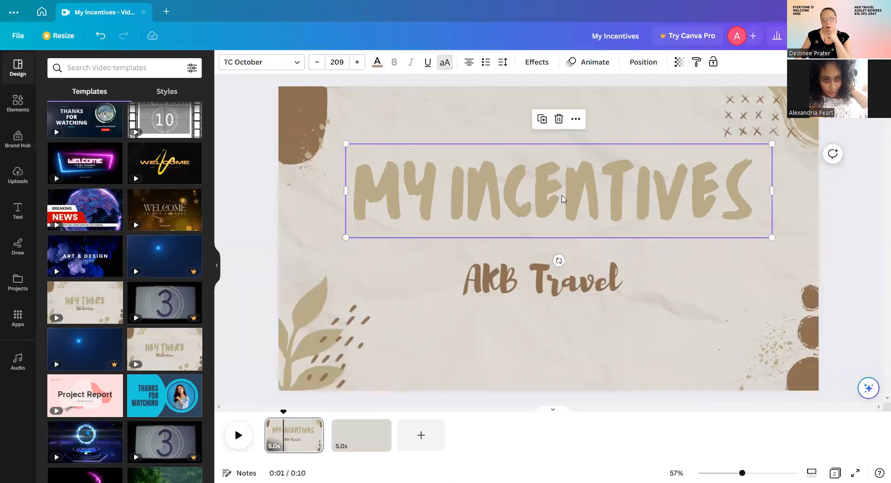
pyautogui.click(565, 284)
pyautogui.rightClick(557, 281)
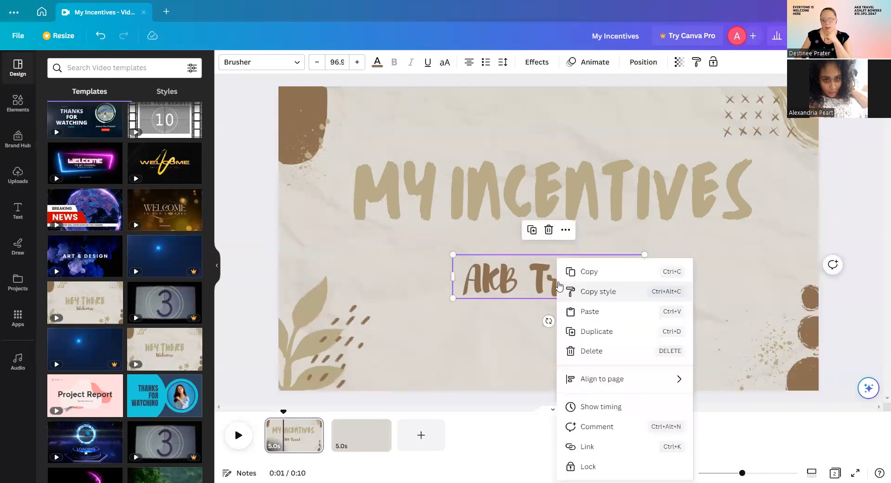
pyautogui.click(599, 273)
pyautogui.click(383, 440)
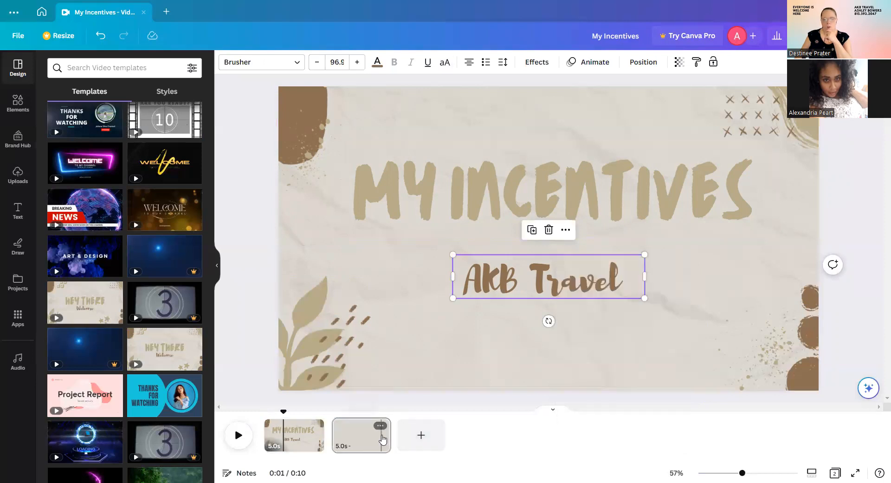
pyautogui.click(342, 441)
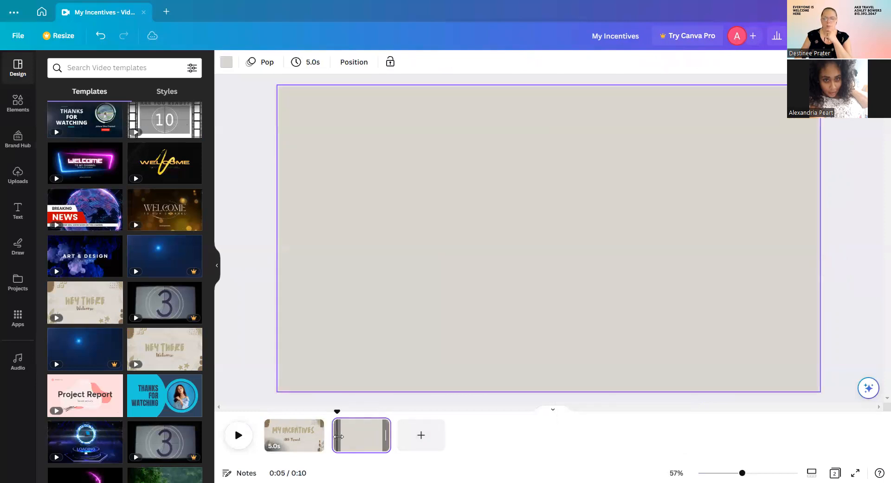
pyautogui.rightClick(500, 204)
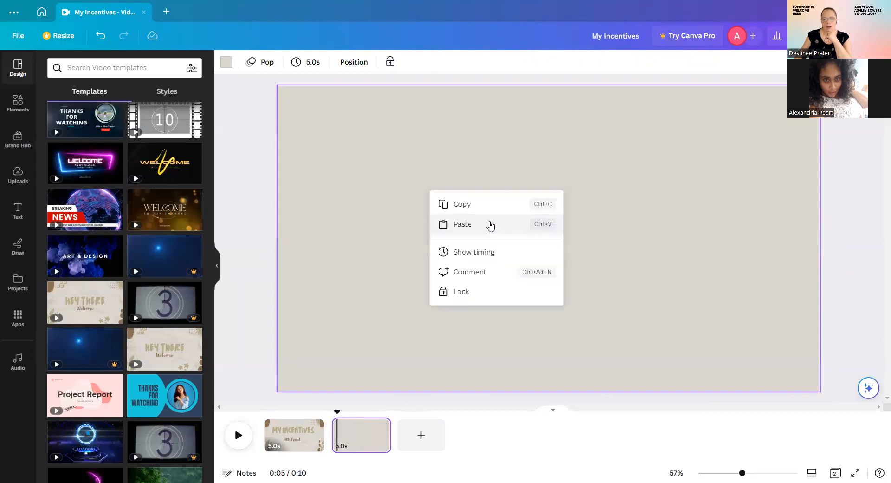
pyautogui.click(490, 225)
pyautogui.moveTo(559, 274); pyautogui.dragTo(555, 123)
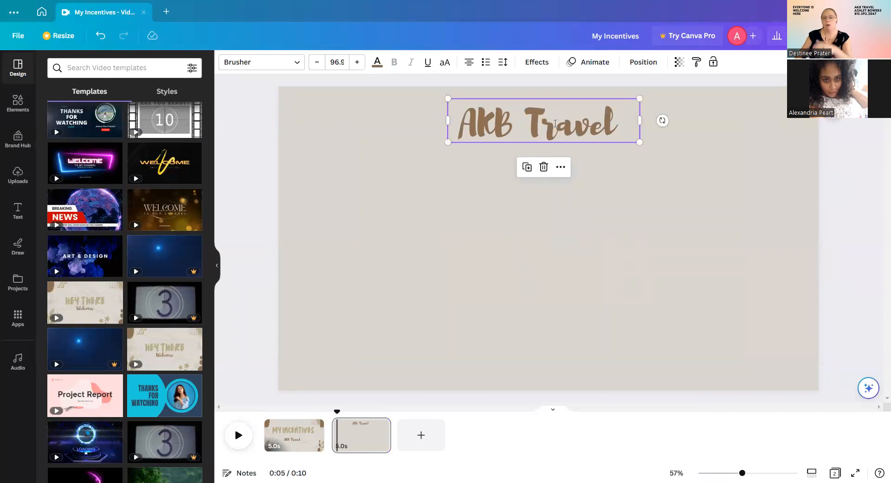
# Rewrite the page-2 text as 'For booking your trip with me...' and widen it onto one line.
pyautogui.doubleClick(556, 124)
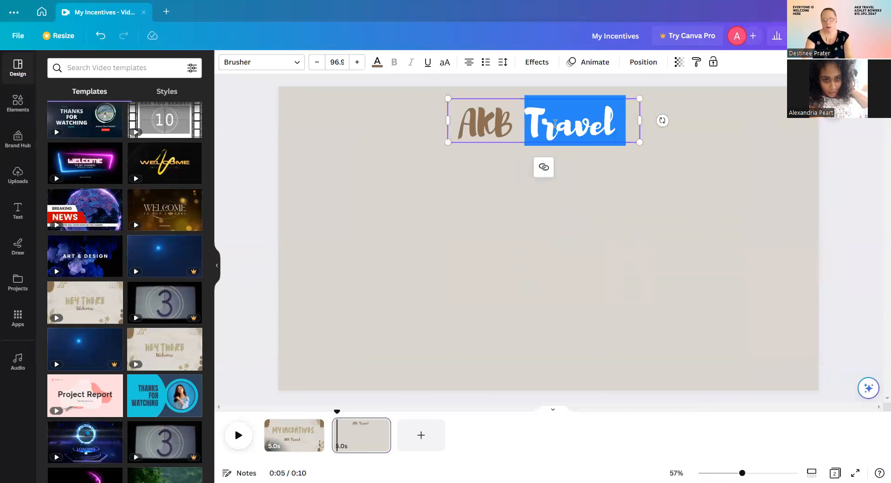
pyautogui.tripleClick(555, 123)
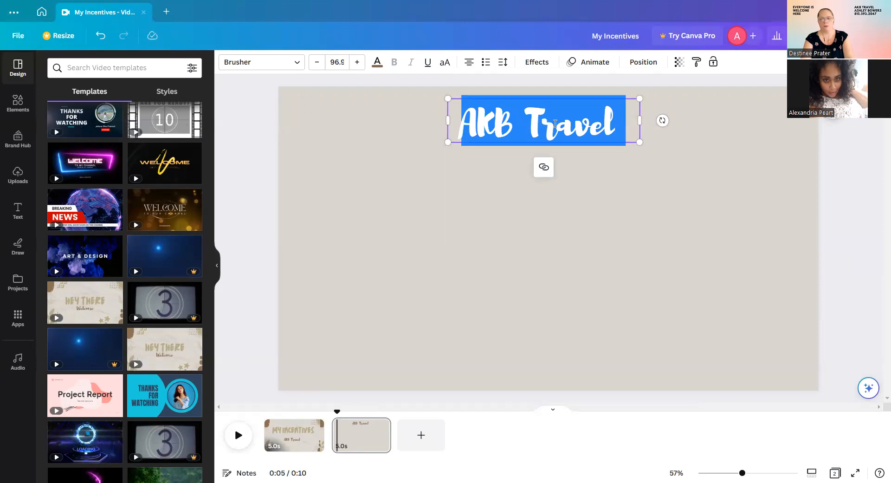
pyautogui.write('For b')
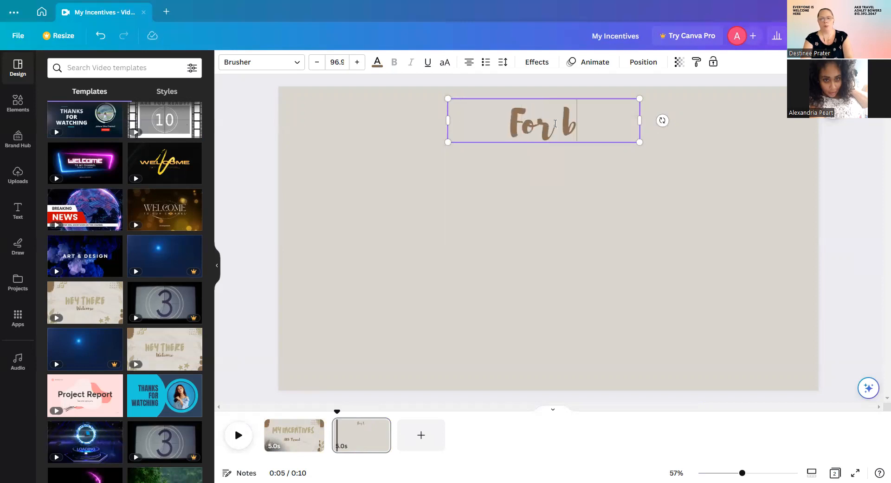
pyautogui.write('ooking your ')
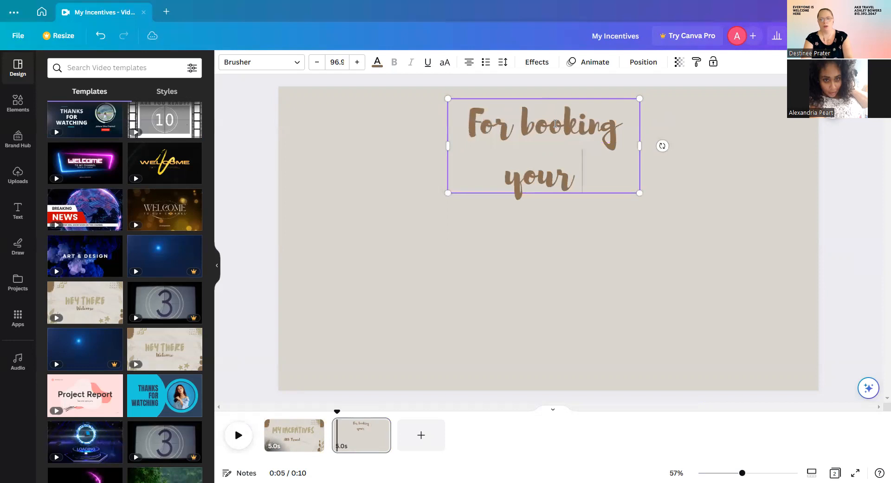
pyautogui.write('trip with')
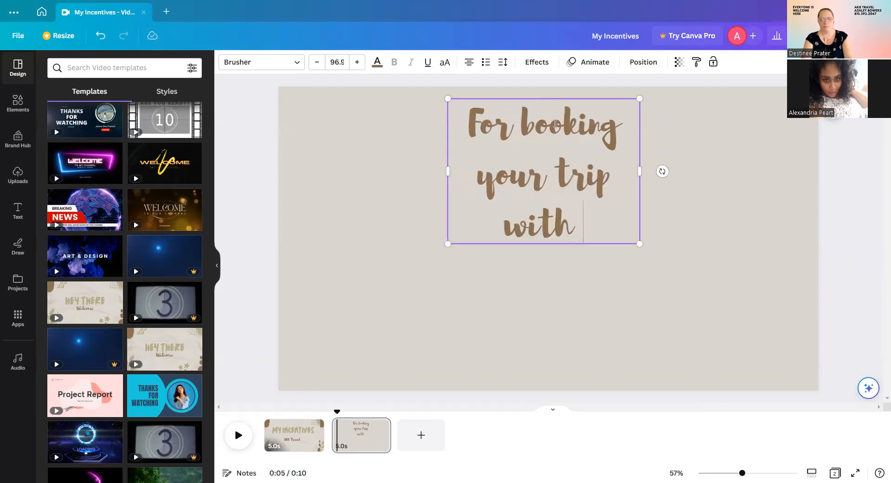
pyautogui.write(' me...')
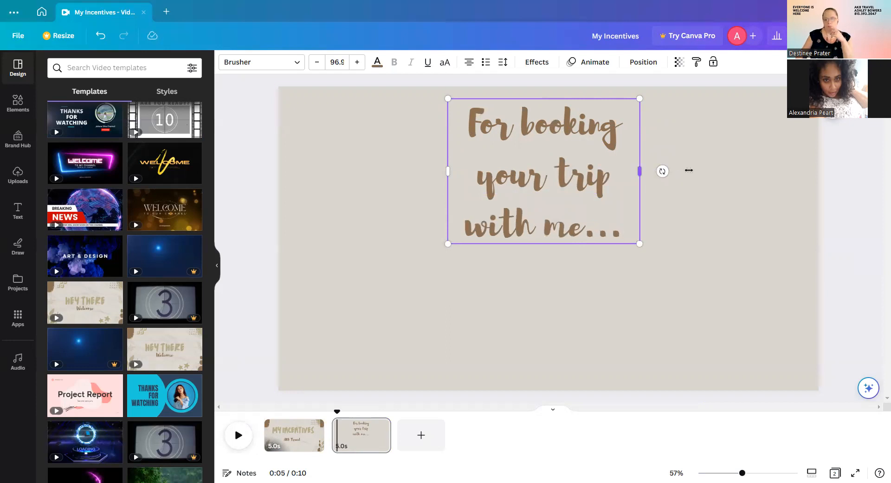
pyautogui.moveTo(688, 170); pyautogui.dragTo(816, 161)
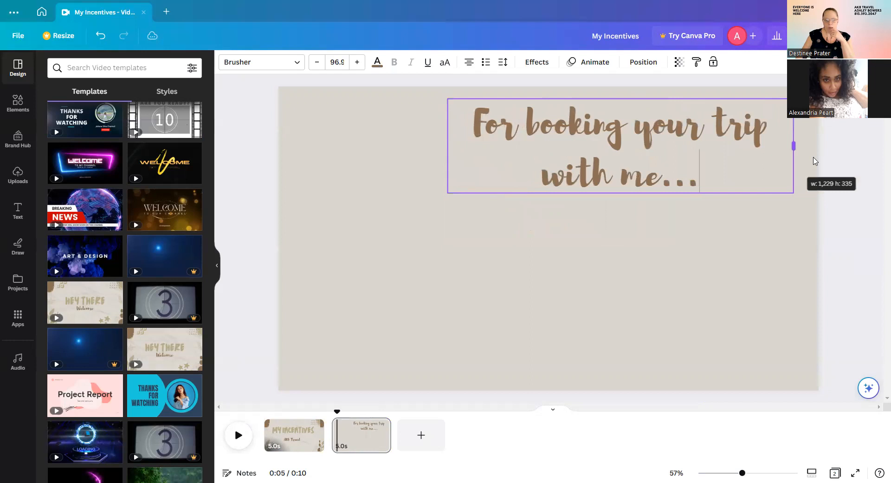
pyautogui.moveTo(448, 145); pyautogui.dragTo(286, 138)
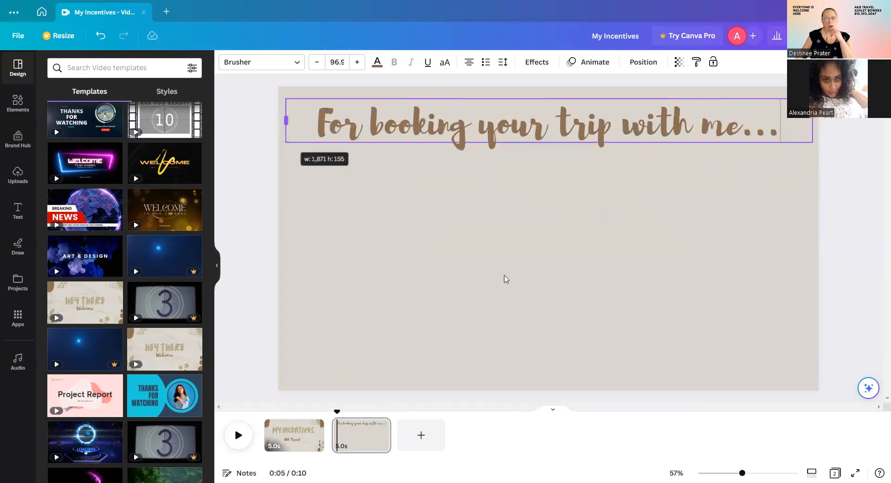
pyautogui.press('Escape')
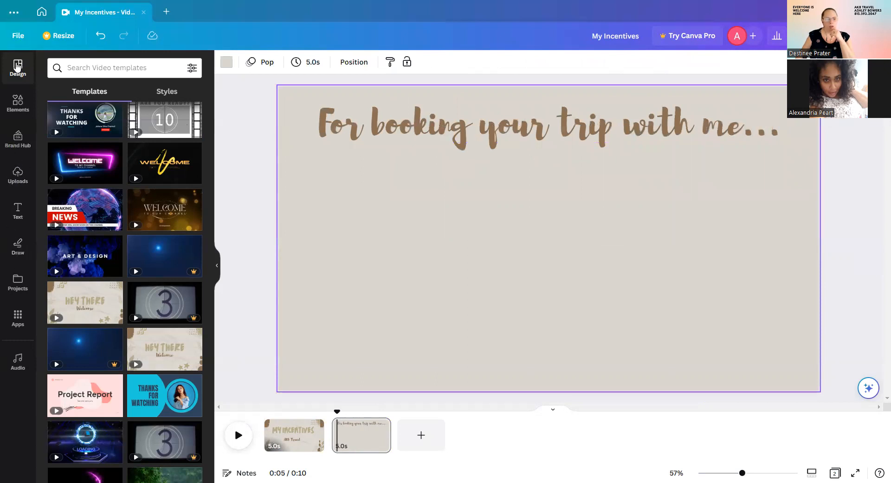
# Browse the Elements library down to Frames and show every frame shape.
pyautogui.click(11, 111)
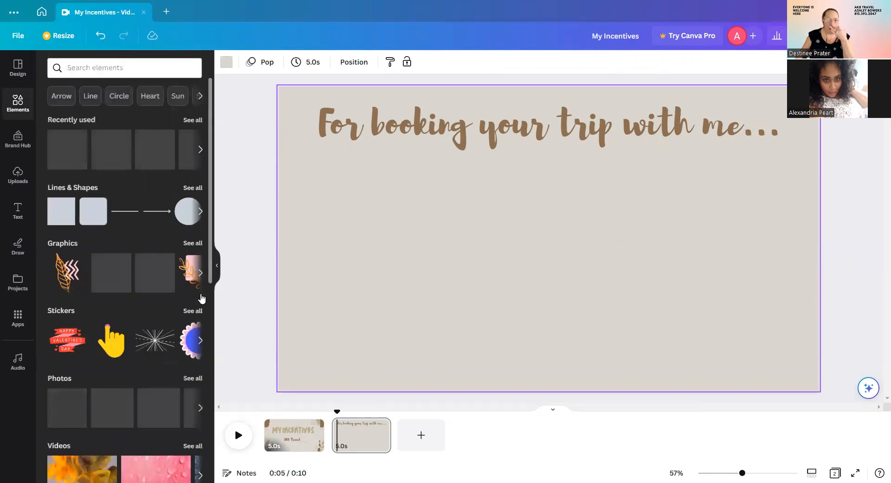
pyautogui.scroll(-2, 190, 291)
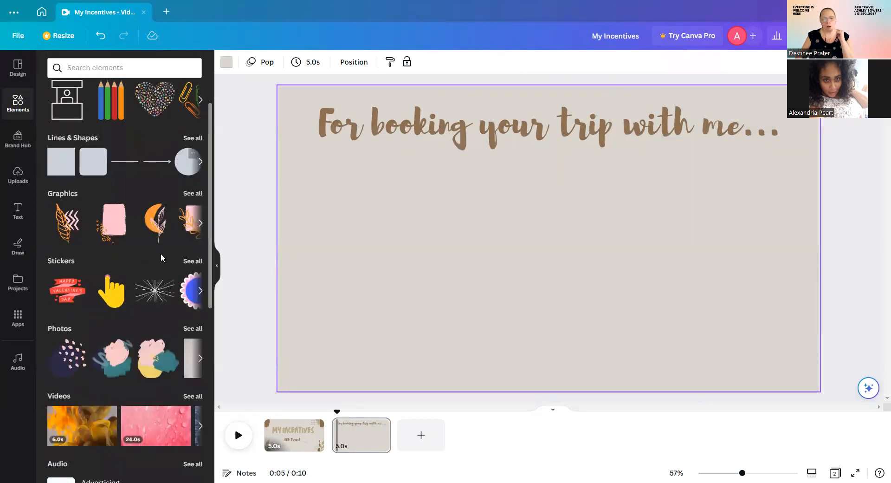
pyautogui.scroll(2, 163, 255)
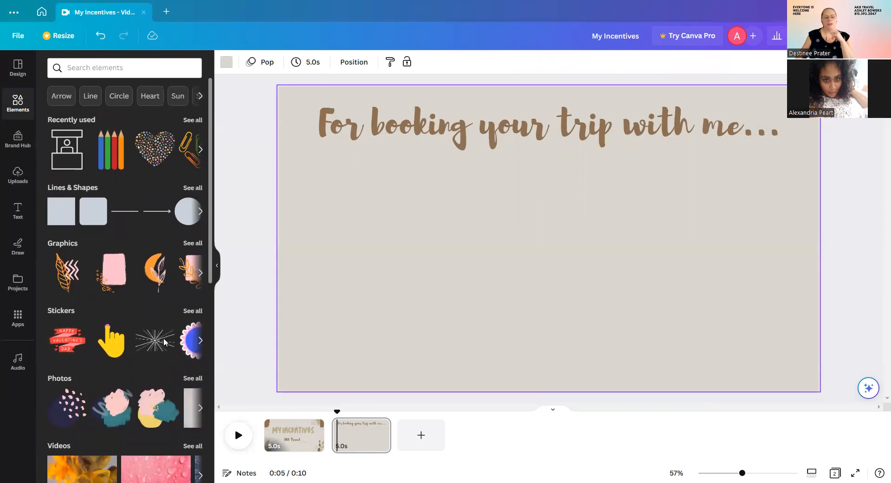
pyautogui.scroll(-2, 115, 303)
pyautogui.scroll(-2, 116, 303)
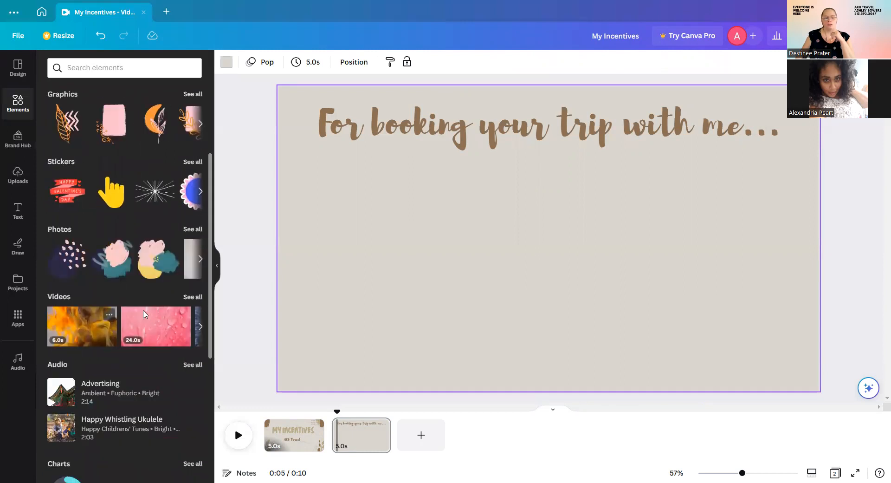
pyautogui.scroll(-6, 93, 325)
pyautogui.scroll(-4, 88, 333)
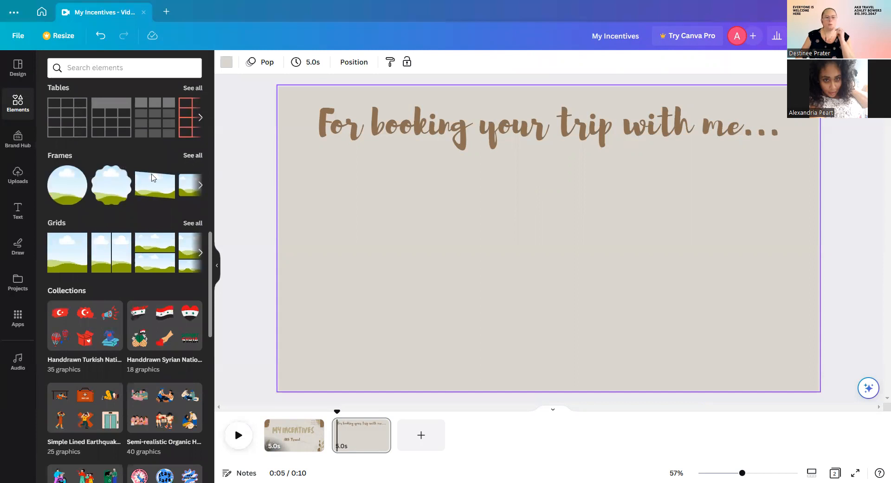
pyautogui.click(193, 155)
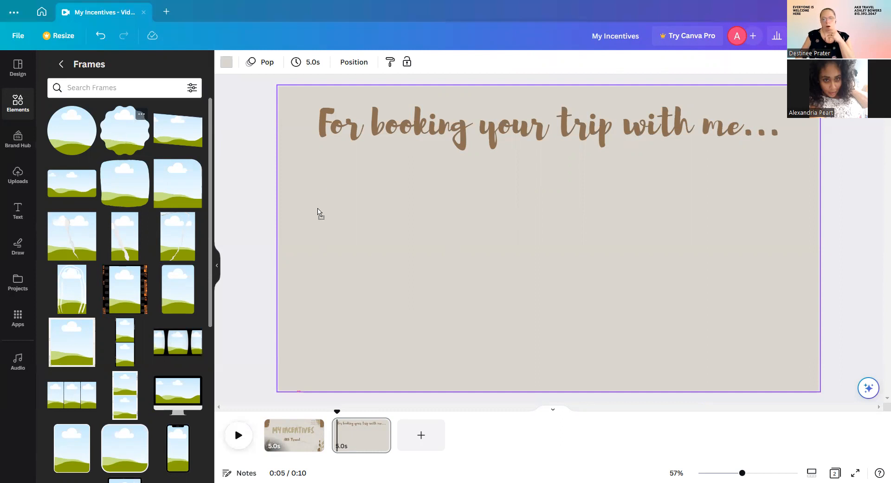
# Add three scalloped photo frames below the heading, resizing and arranging them in a row.
pyautogui.click(134, 144)
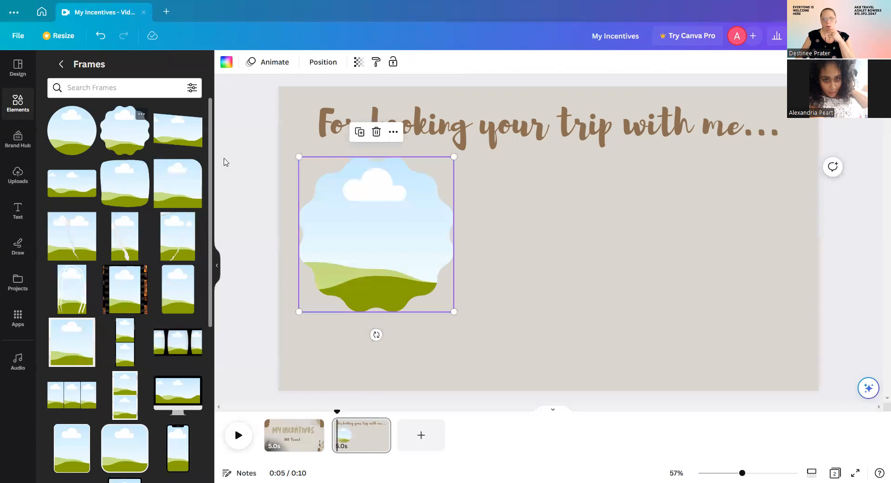
pyautogui.moveTo(126, 118); pyautogui.dragTo(582, 169)
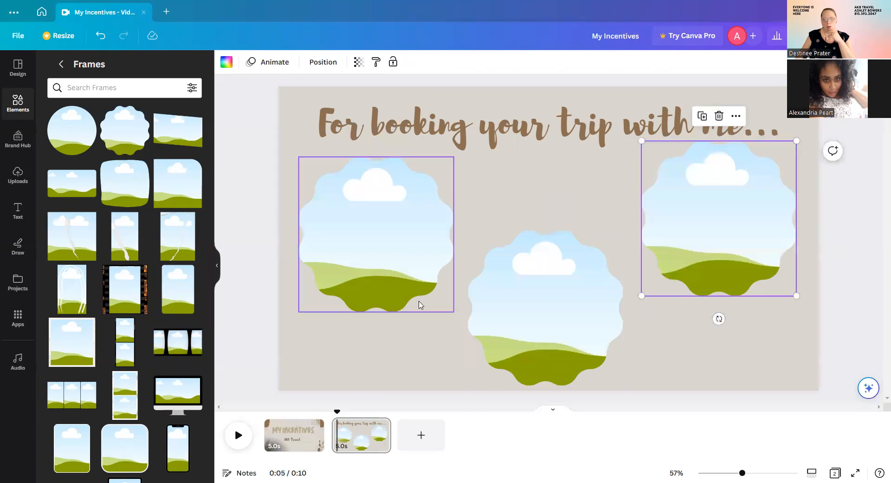
pyautogui.click(386, 269)
pyautogui.moveTo(453, 312); pyautogui.dragTo(368, 226)
pyautogui.moveTo(613, 253); pyautogui.dragTo(565, 286)
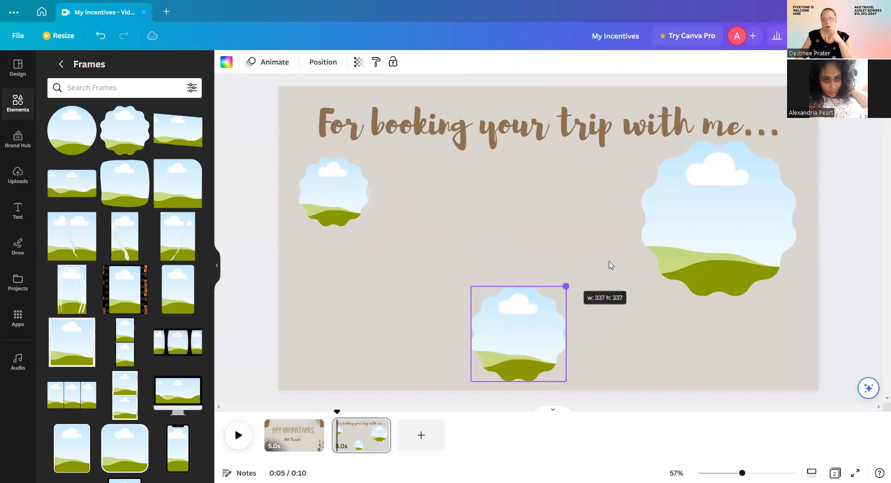
pyautogui.click(696, 227)
pyautogui.moveTo(642, 295); pyautogui.dragTo(711, 226)
# Add a torn-paper frame under the heading, a brush-stroke frame lower right and a hexagon lower left.
pyautogui.scroll(-5, 119, 314)
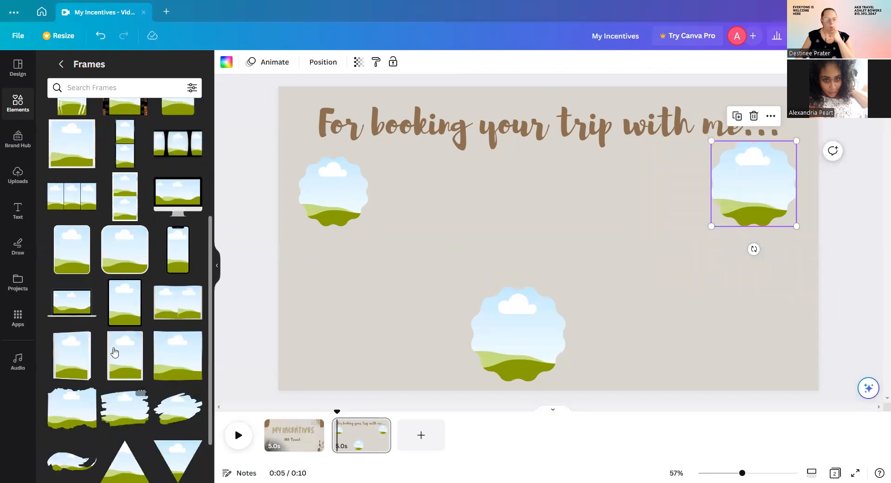
pyautogui.scroll(-2, 115, 351)
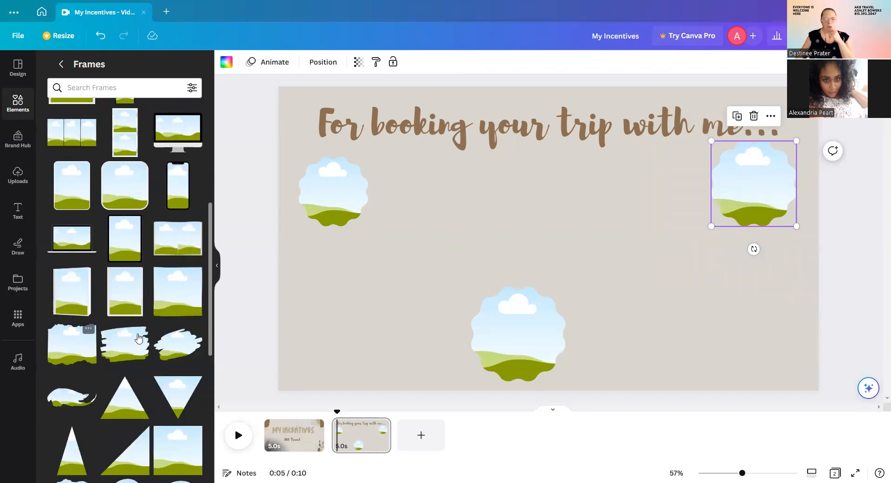
pyautogui.moveTo(428, 308); pyautogui.dragTo(501, 223)
pyautogui.moveTo(552, 187); pyautogui.dragTo(474, 198)
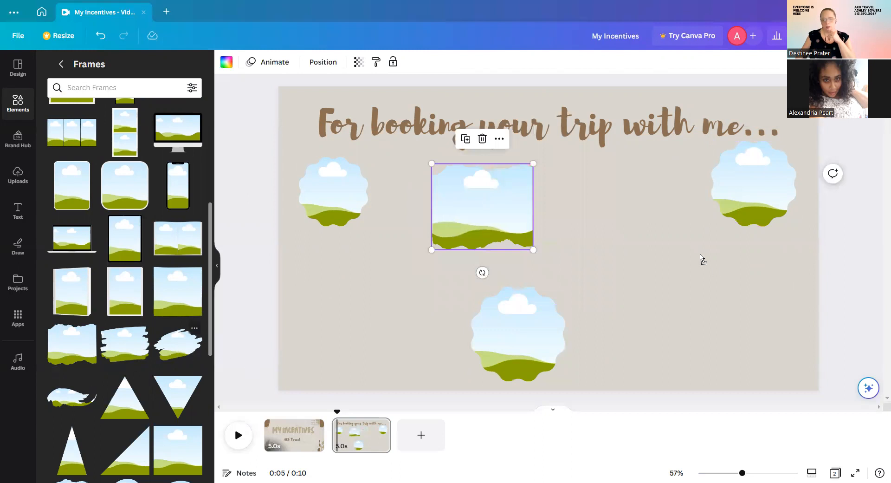
pyautogui.moveTo(583, 381); pyautogui.dragTo(694, 312)
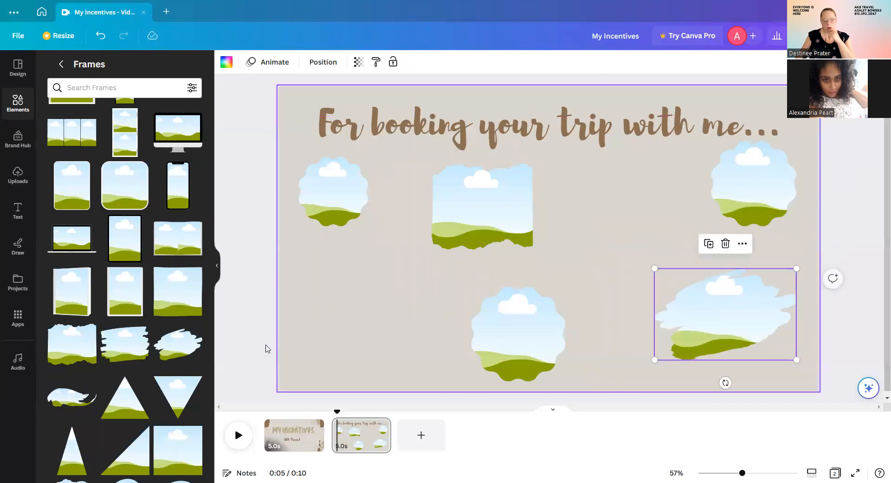
pyautogui.scroll(-6, 157, 320)
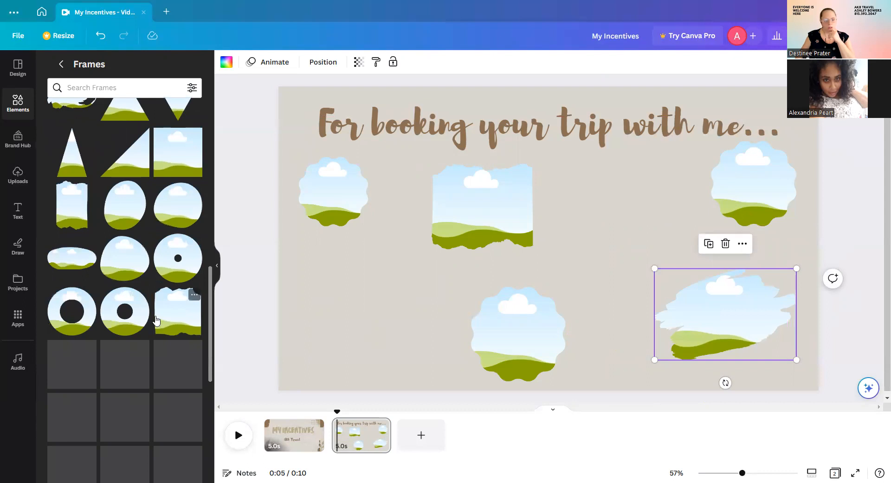
pyautogui.scroll(-2, 156, 320)
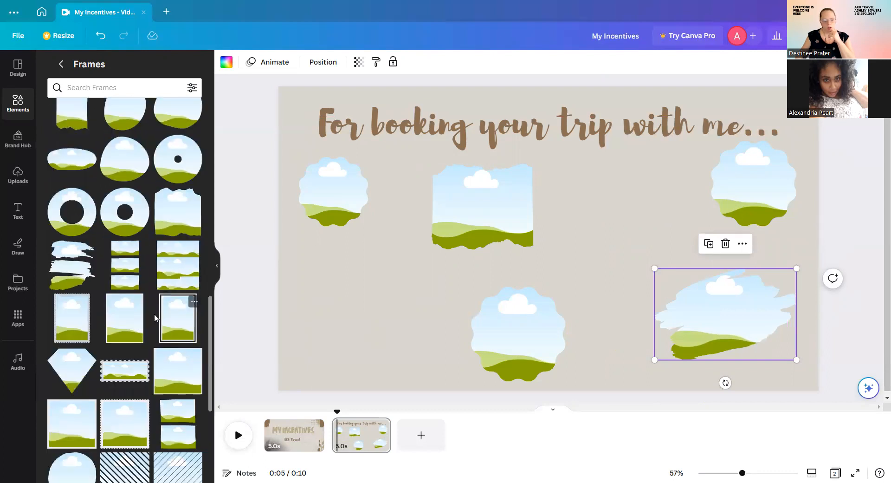
pyautogui.scroll(-3, 186, 302)
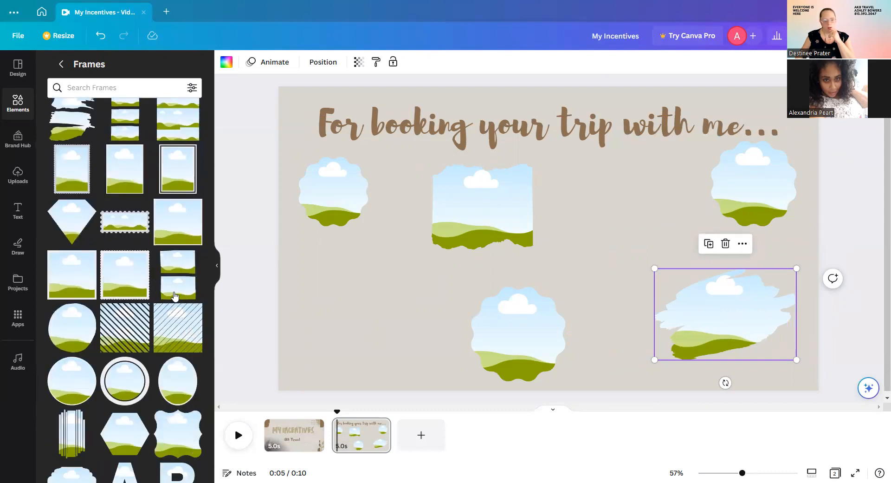
pyautogui.scroll(-2, 177, 297)
pyautogui.scroll(-2, 157, 342)
pyautogui.scroll(-2, 157, 342)
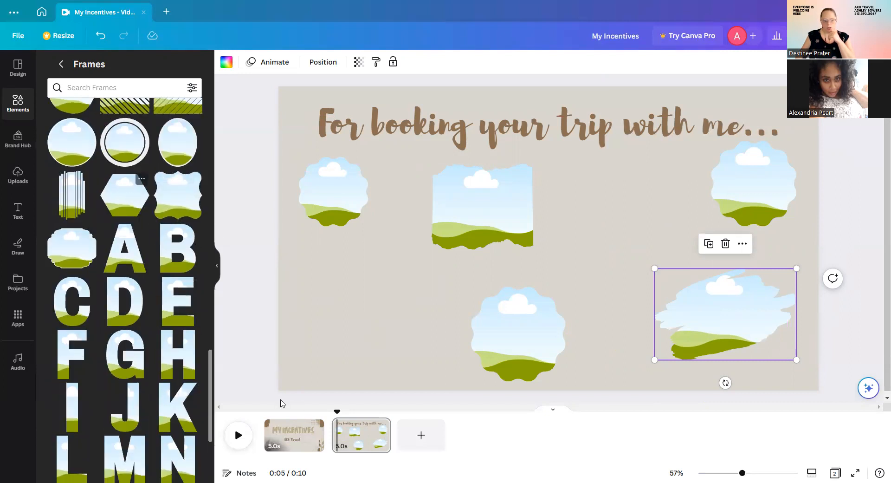
pyautogui.moveTo(280, 403); pyautogui.dragTo(270, 396)
pyautogui.moveTo(312, 338); pyautogui.dragTo(349, 328)
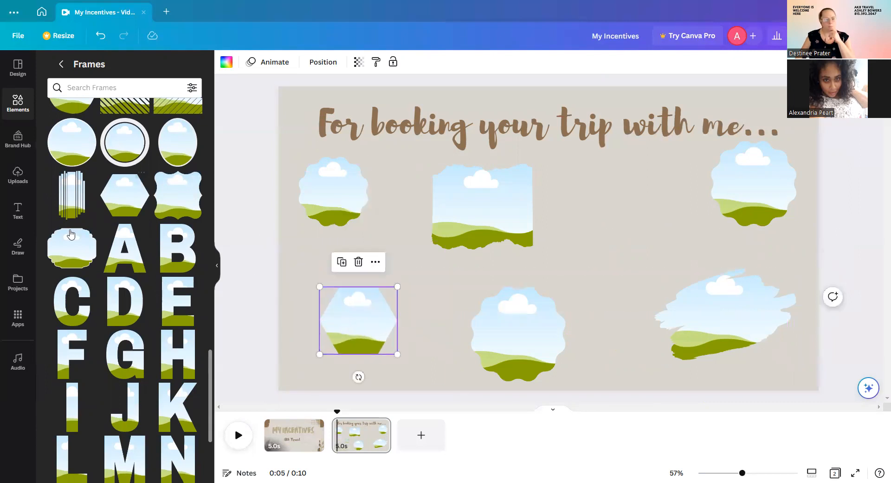
# Fill the top-left frame with the resin-ball photo and another frame with an uploaded craft photo.
pyautogui.click(19, 177)
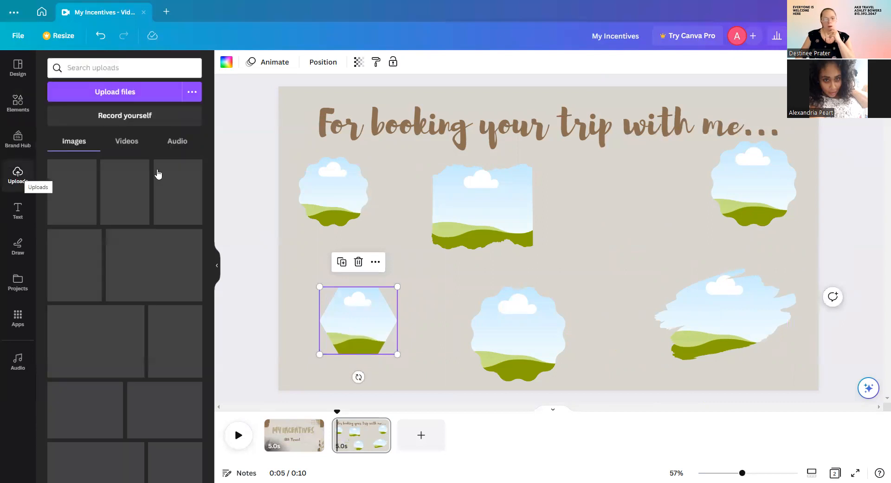
pyautogui.scroll(-5, 206, 283)
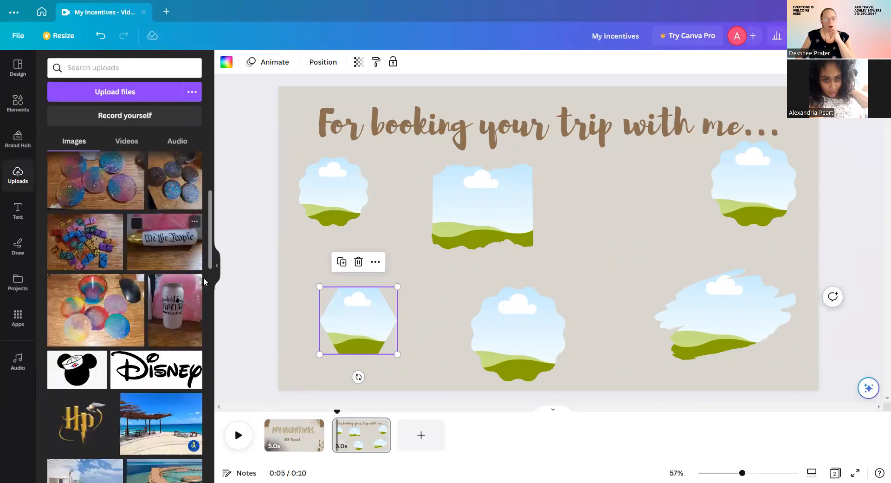
pyautogui.scroll(3, 98, 326)
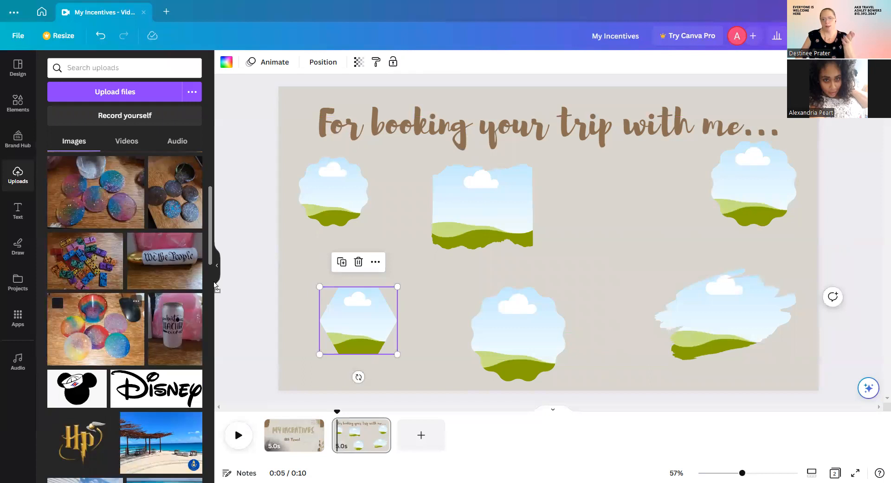
pyautogui.moveTo(349, 169); pyautogui.dragTo(329, 197)
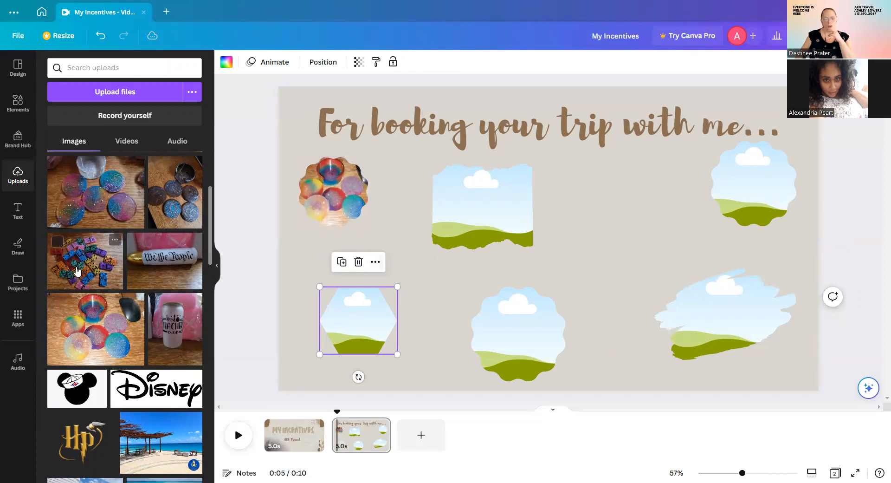
pyautogui.moveTo(444, 183); pyautogui.dragTo(569, 234)
# Fill the hexagon with the keychain photo and the last empty frame with the bracelets photo.
pyautogui.scroll(1, 155, 253)
pyautogui.scroll(1, 154, 253)
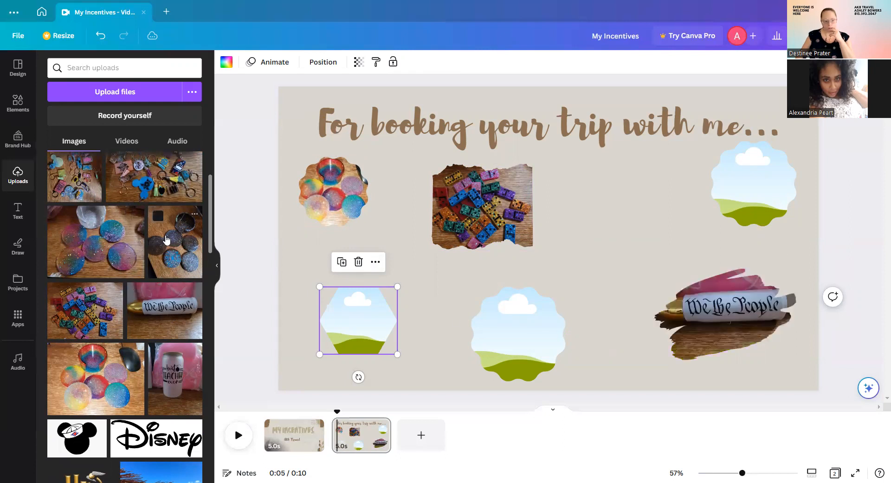
pyautogui.scroll(2, 169, 239)
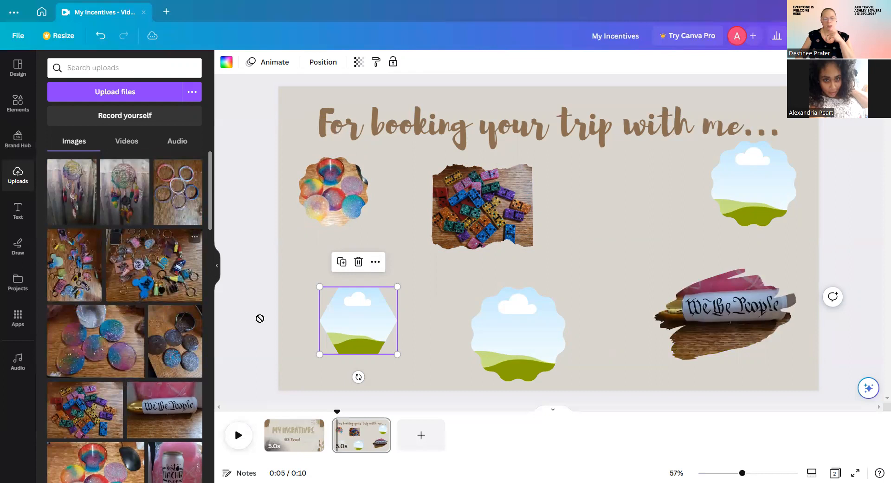
pyautogui.moveTo(487, 351); pyautogui.dragTo(358, 320)
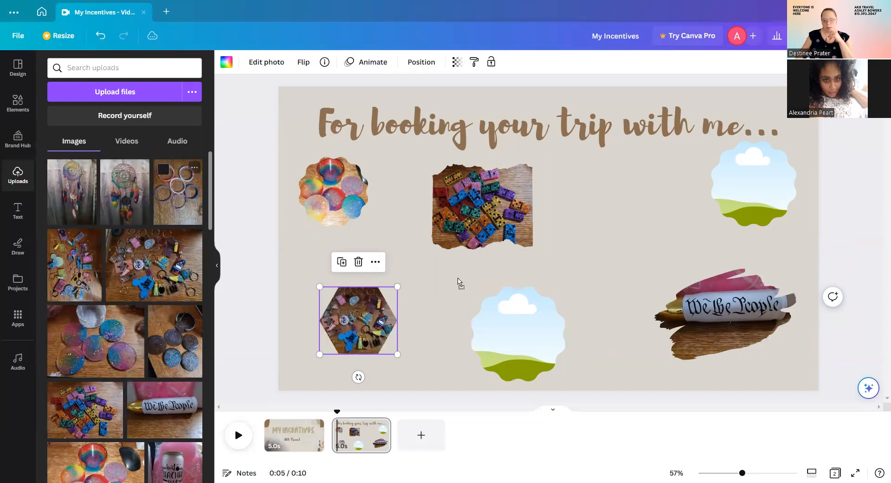
pyautogui.moveTo(458, 282); pyautogui.dragTo(457, 282)
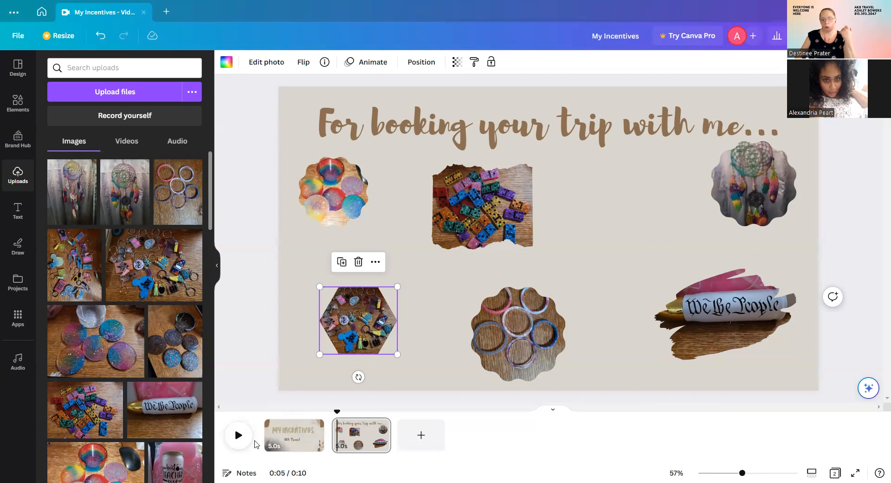
pyautogui.click(273, 439)
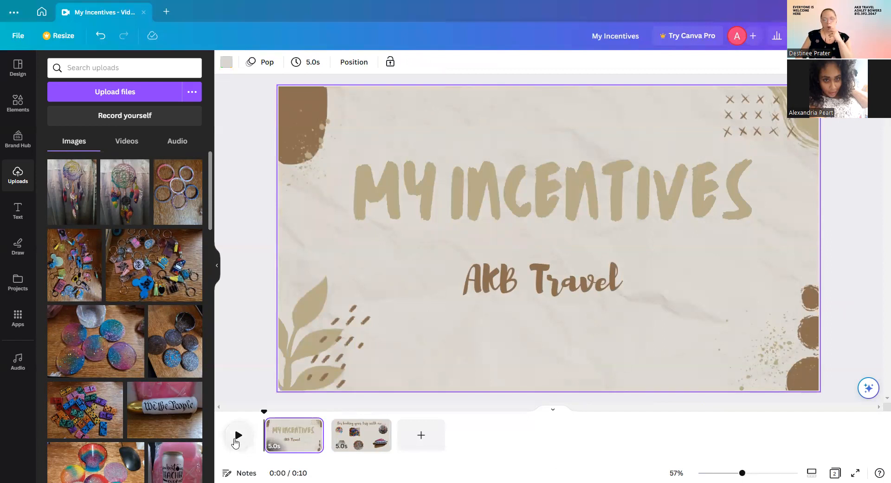
# Preview the video and trim the title page to 3.9 seconds.
pyautogui.click(238, 436)
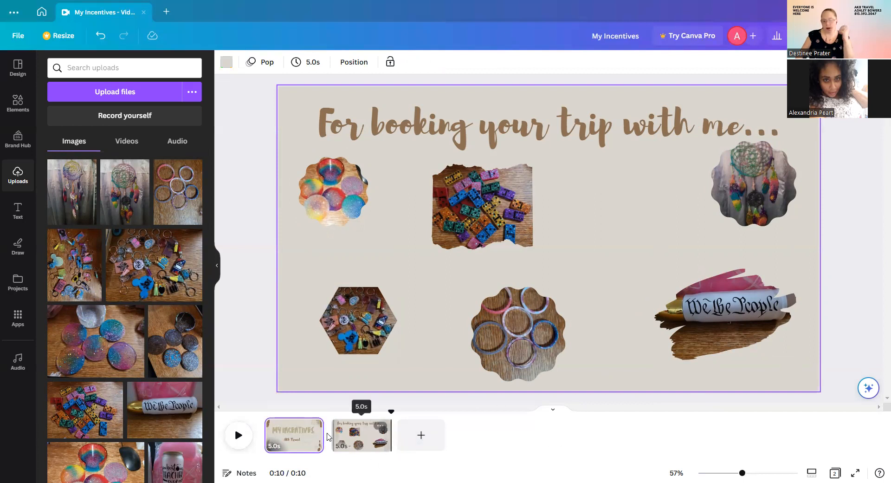
pyautogui.moveTo(314, 435); pyautogui.dragTo(360, 437)
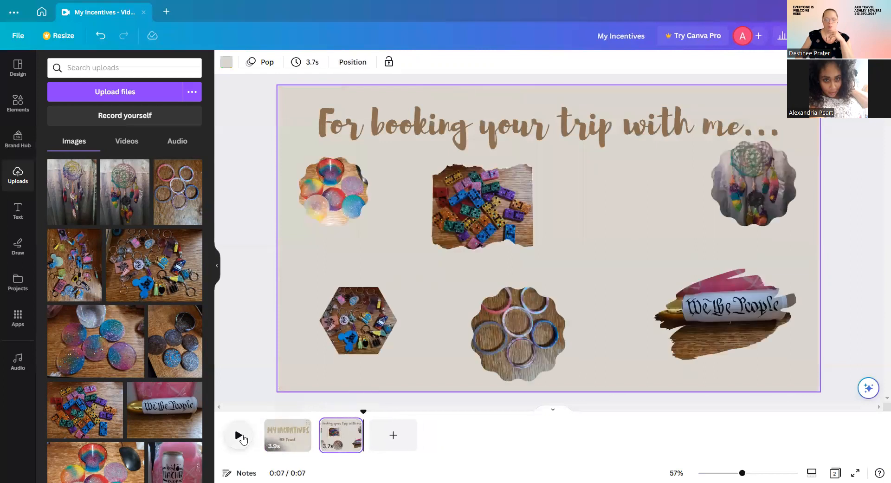
# Add a blank third page and copy the 'MY INCENTIVES' title text from page 1.
pyautogui.click(398, 438)
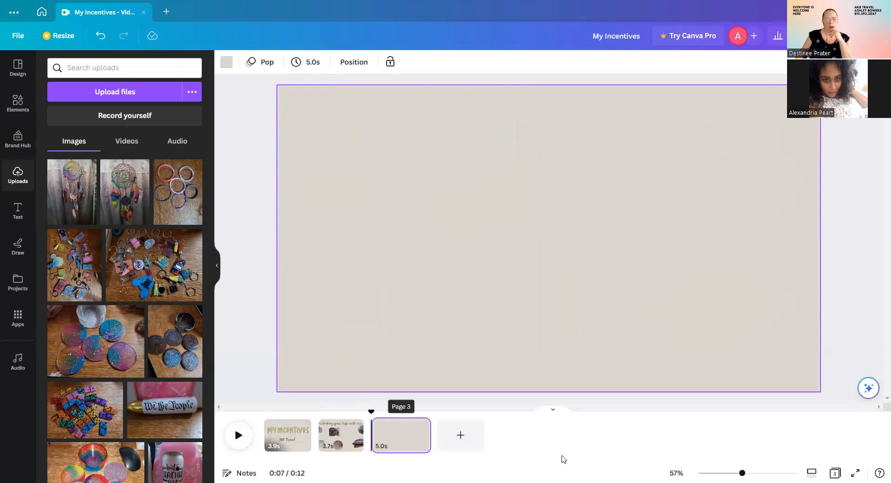
pyautogui.click(344, 435)
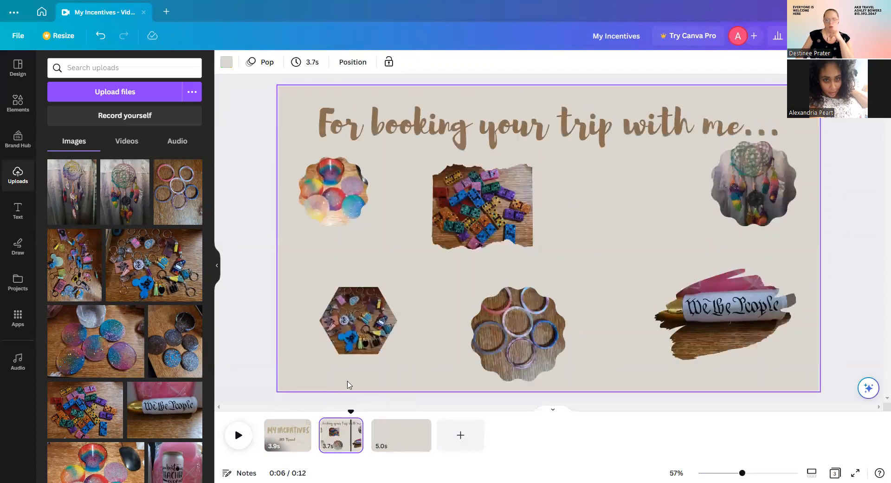
pyautogui.click(290, 438)
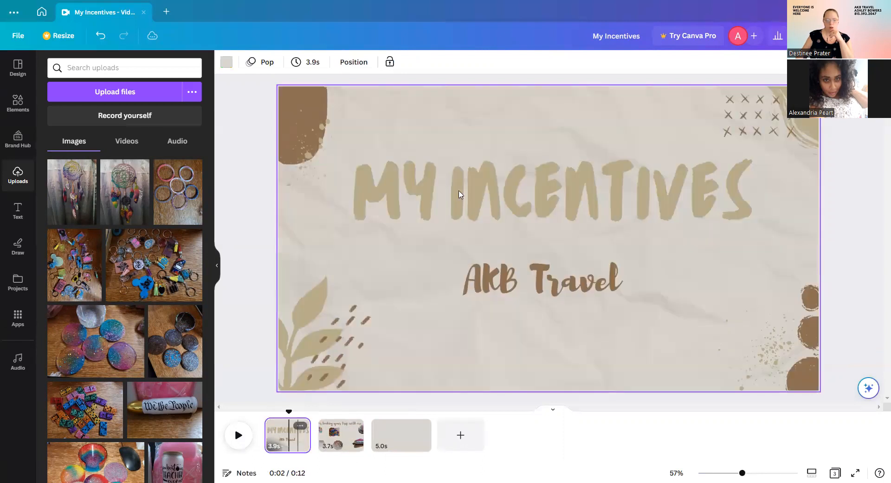
pyautogui.click(513, 194)
pyautogui.rightClick(521, 195)
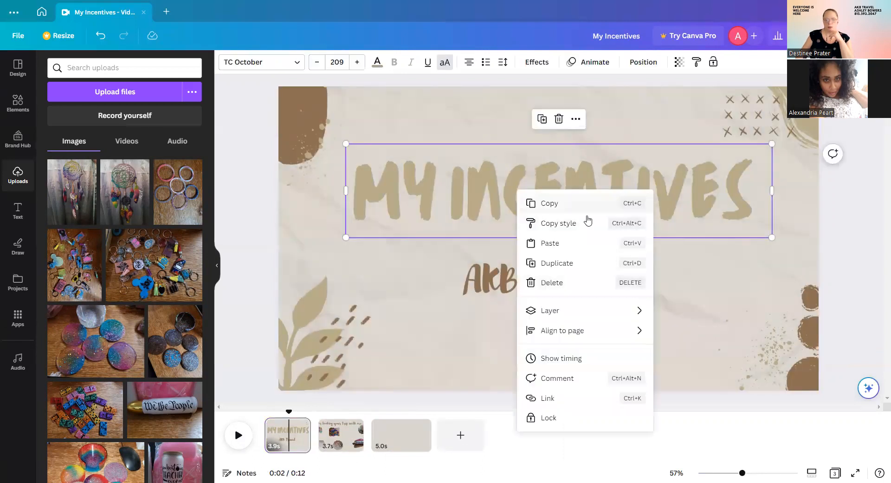
pyautogui.click(580, 204)
# Paste the title onto page 3, retype it as 'THANK YOU FOR BOOKING', and move it near the top.
pyautogui.click(401, 434)
pyautogui.rightClick(448, 230)
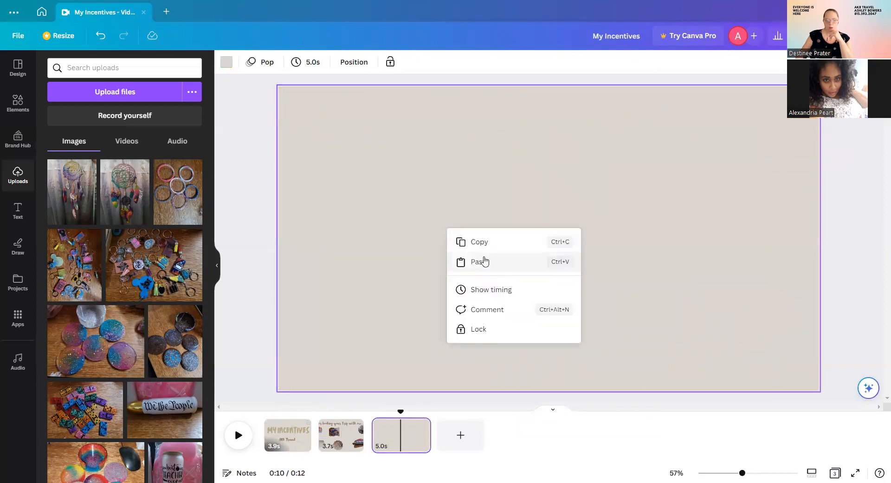
pyautogui.click(481, 262)
pyautogui.doubleClick(608, 186)
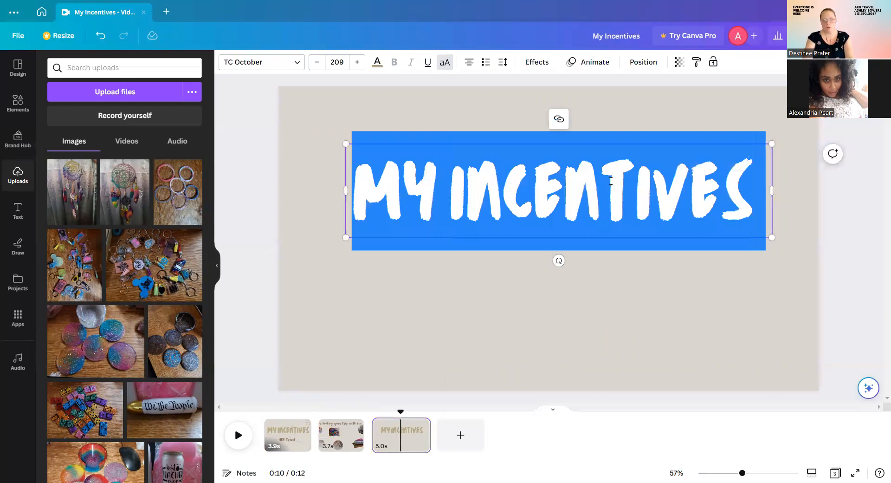
pyautogui.write('THANK YOU')
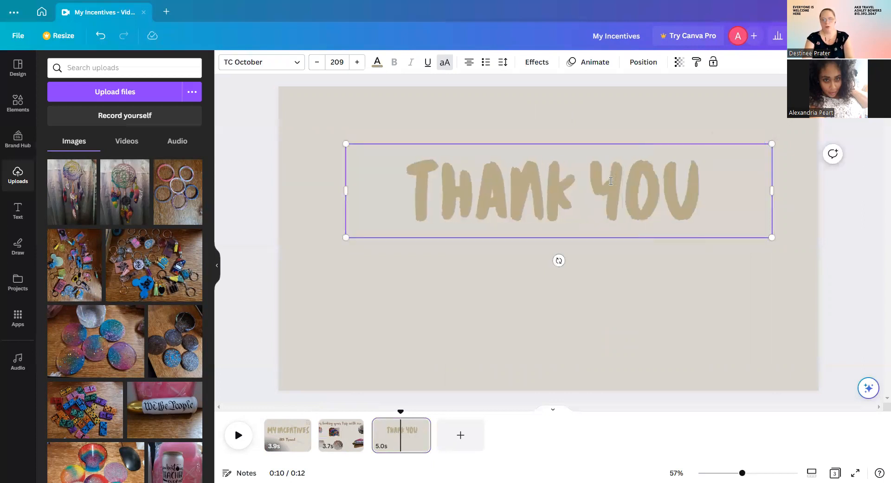
pyautogui.write(' FOR')
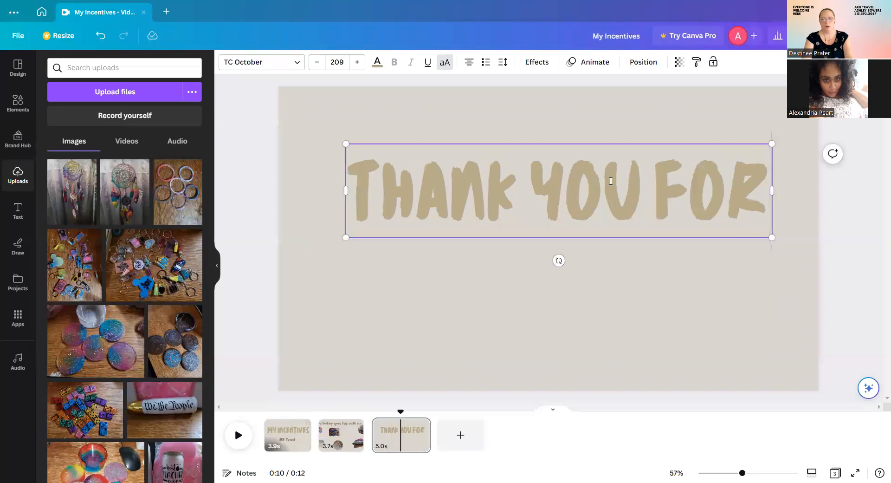
pyautogui.write(' BOOKIN')
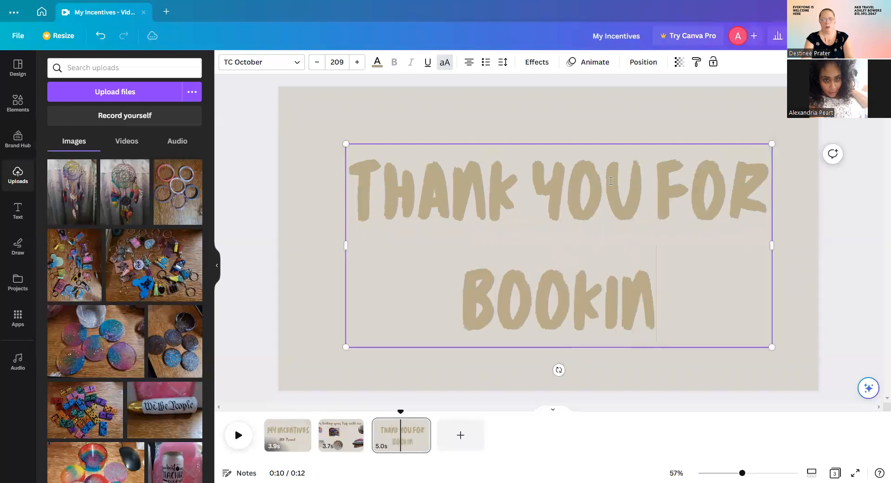
pyautogui.write('G')
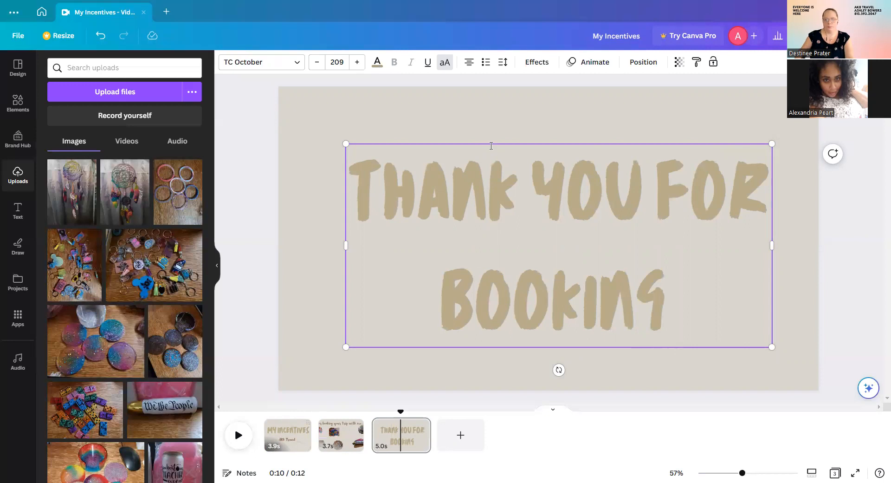
pyautogui.moveTo(480, 110); pyautogui.dragTo(481, 107)
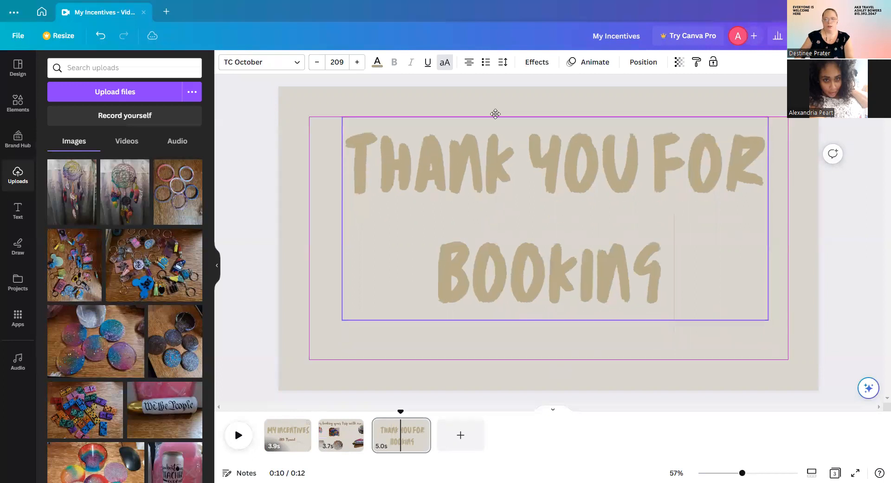
pyautogui.click(555, 326)
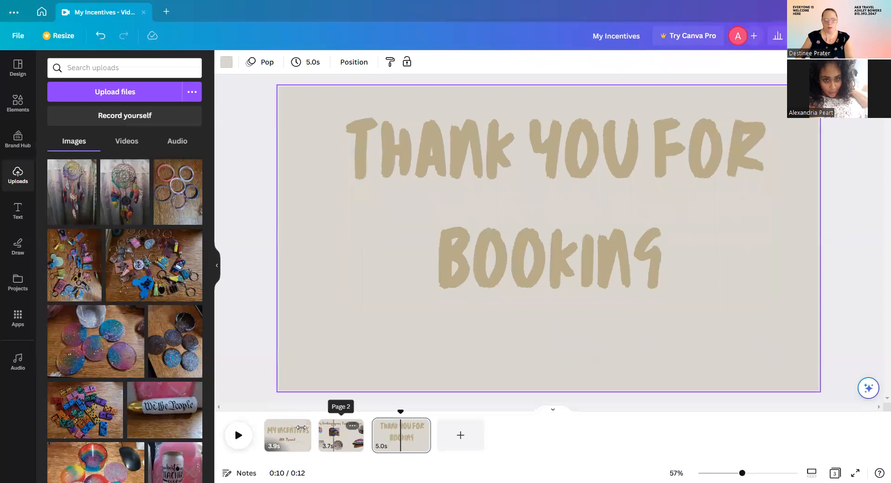
pyautogui.click(280, 447)
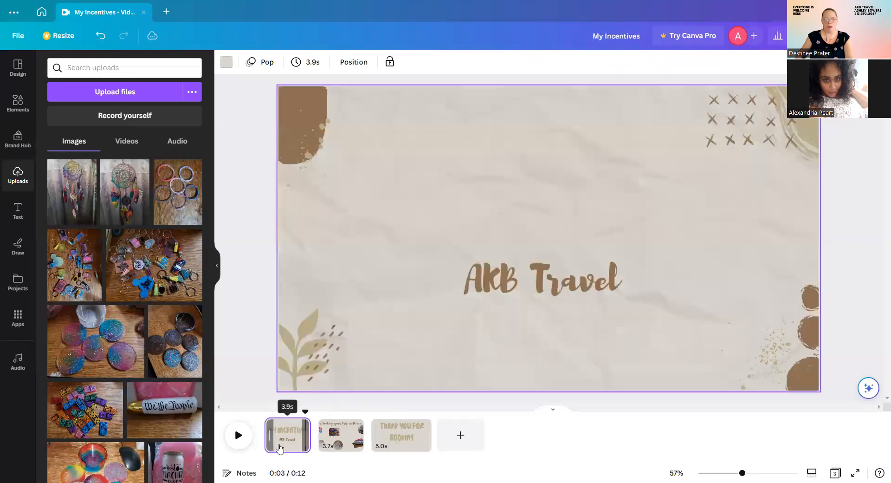
# Copy the 'AKB Travel' line from page 1 and place it below 'THANK YOU FOR BOOKING' on page 3.
pyautogui.click(543, 282)
pyautogui.rightClick(541, 281)
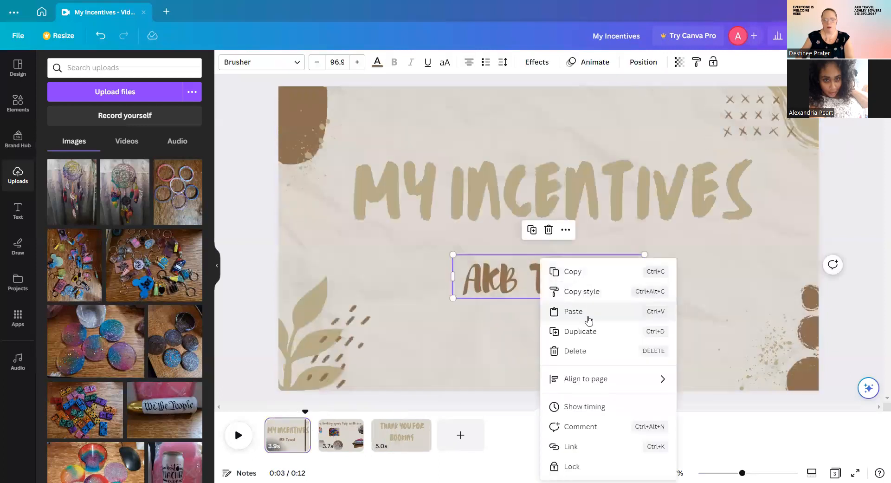
pyautogui.click(591, 274)
pyautogui.click(408, 441)
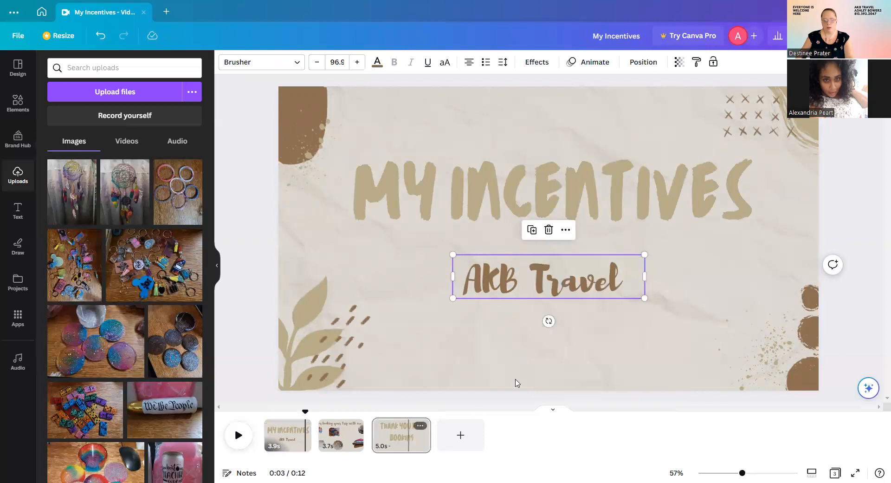
pyautogui.rightClick(539, 337)
pyautogui.click(592, 375)
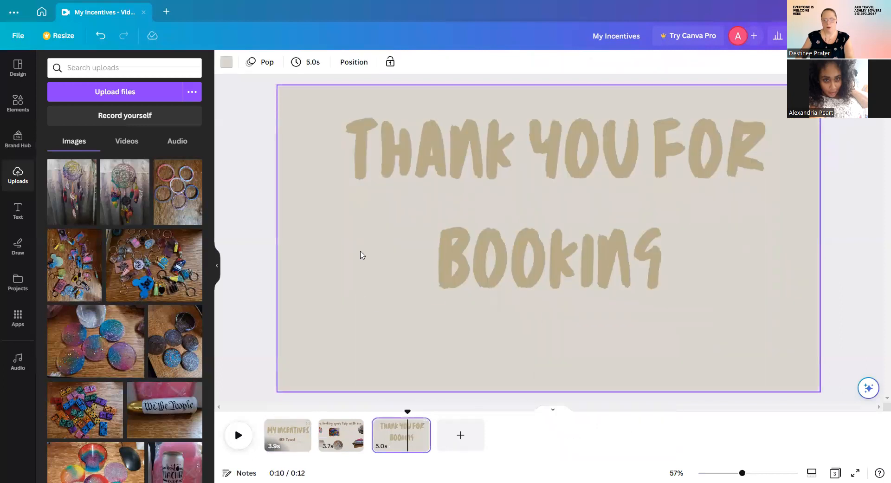
pyautogui.moveTo(567, 278); pyautogui.dragTo(555, 352)
pyautogui.click(698, 324)
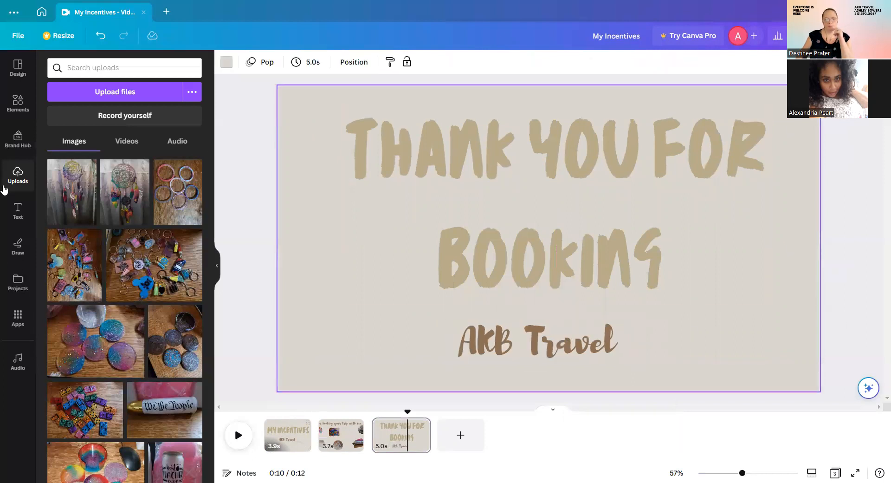
pyautogui.scroll(-5, 142, 278)
pyautogui.scroll(-5, 144, 273)
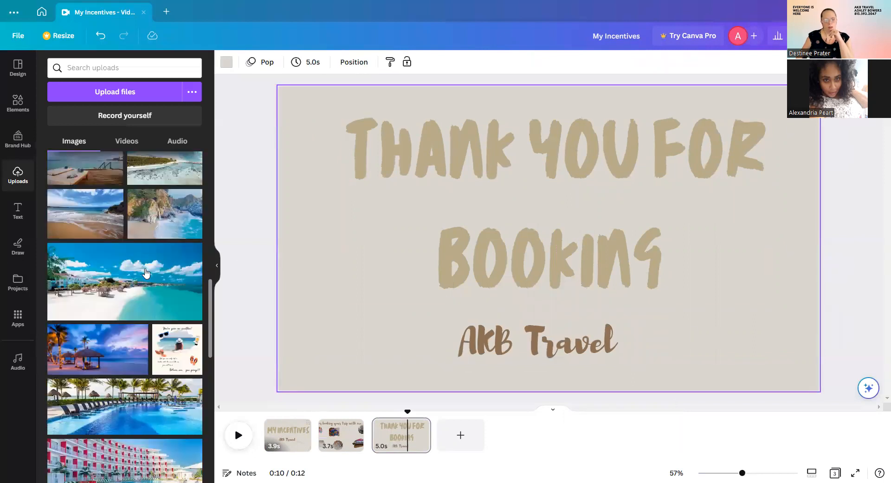
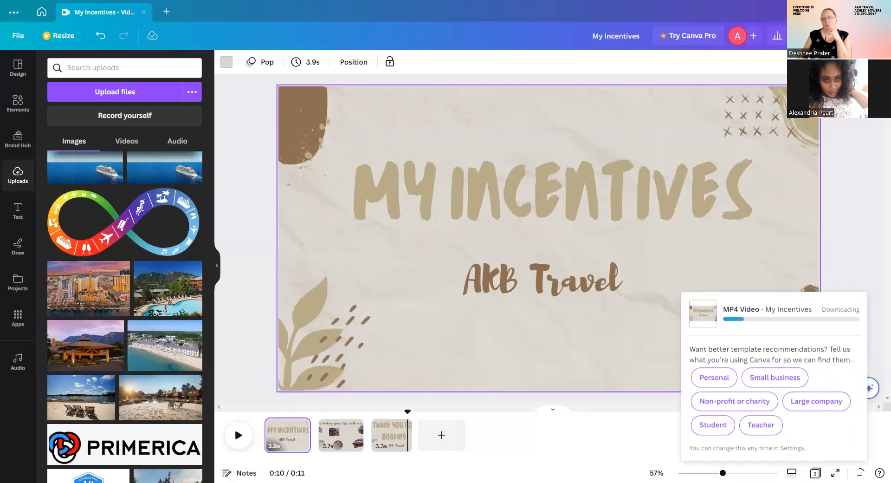
# Return to the Canva home page and scroll down through the Recent designs grid.
pyautogui.click(41, 13)
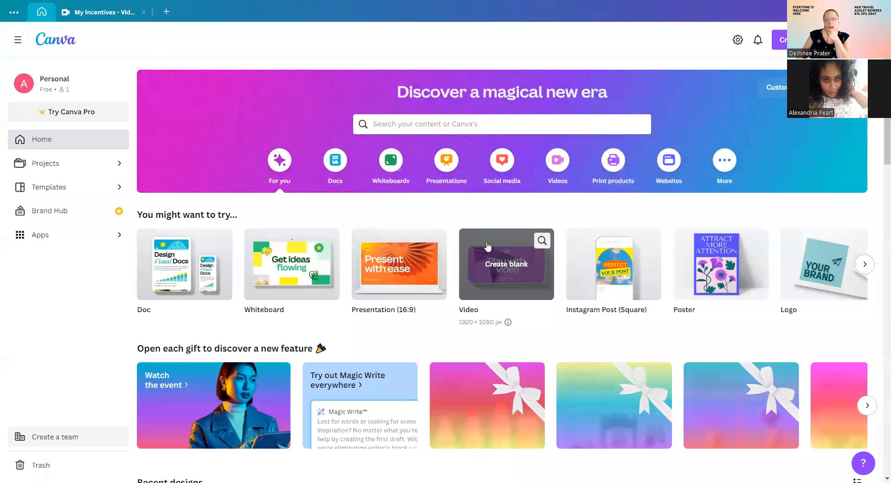
pyautogui.scroll(-5, 497, 248)
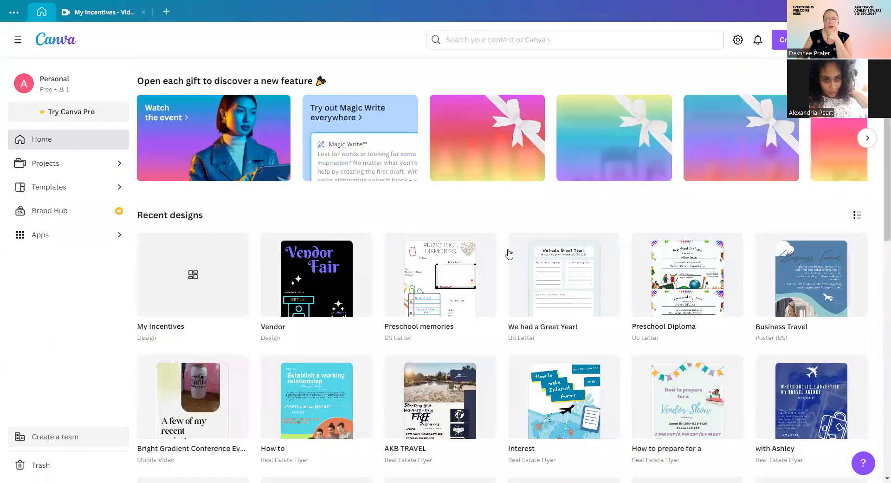
pyautogui.scroll(-3, 551, 285)
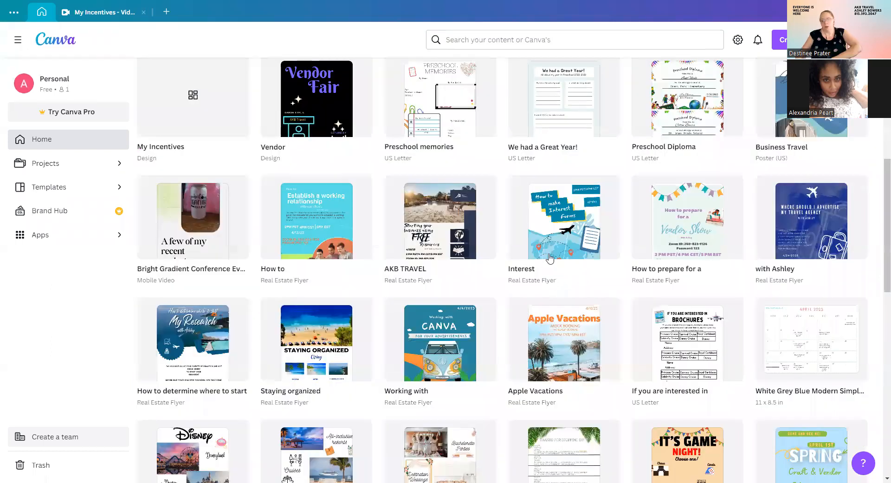
pyautogui.scroll(-10, 591, 261)
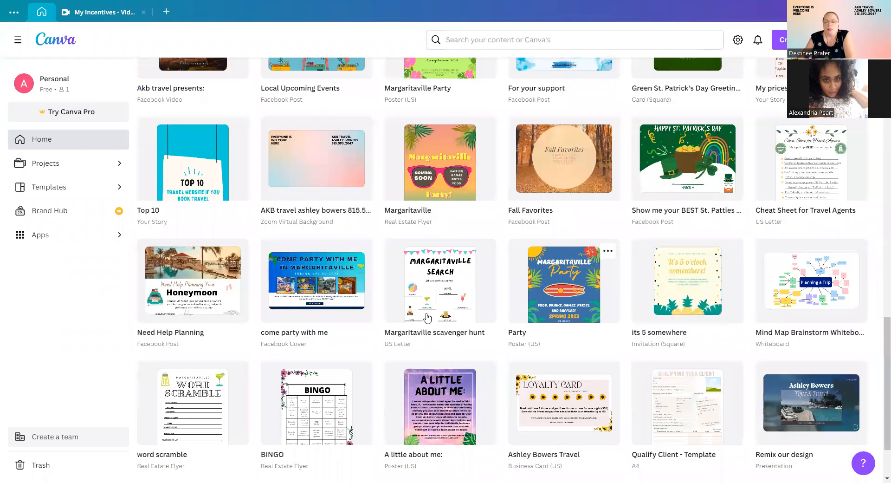
pyautogui.scroll(-2, 589, 332)
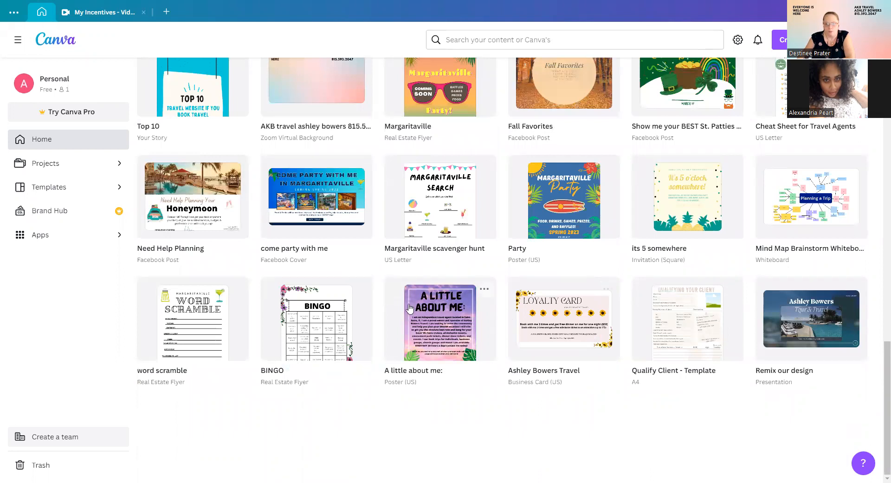
pyautogui.scroll(2, 362, 408)
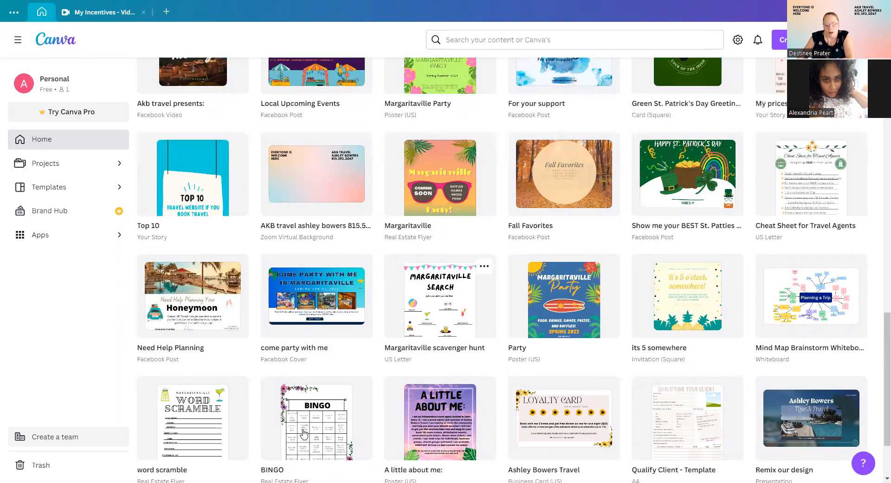
pyautogui.scroll(-2, 333, 344)
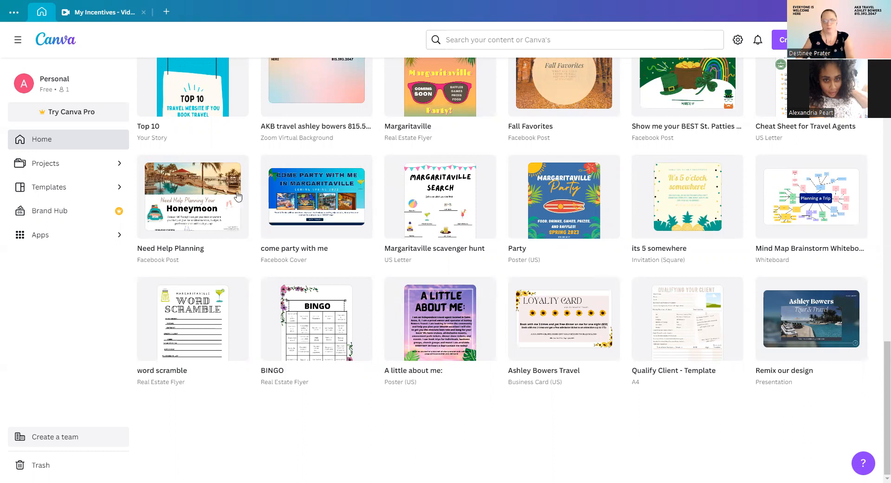
# Scroll back up the recent designs to the My Incentives design among the flyers and posts.
pyautogui.scroll(1, 524, 356)
pyautogui.scroll(2, 524, 357)
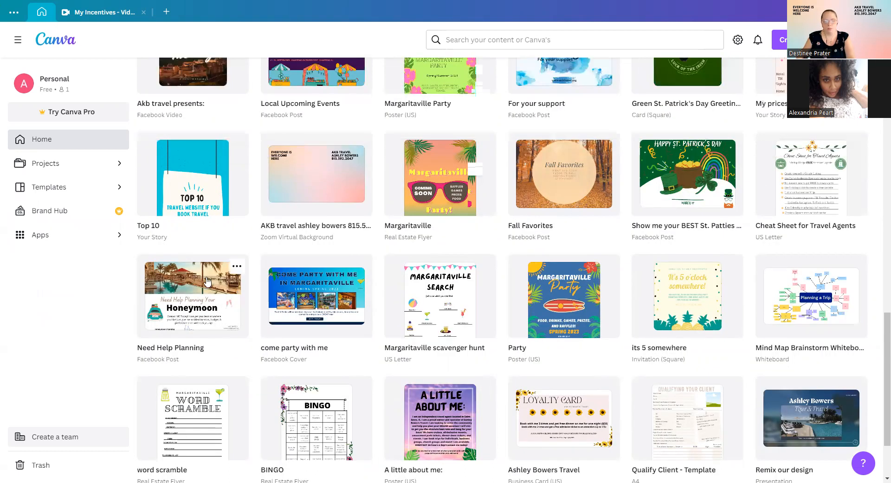
pyautogui.scroll(1, 200, 353)
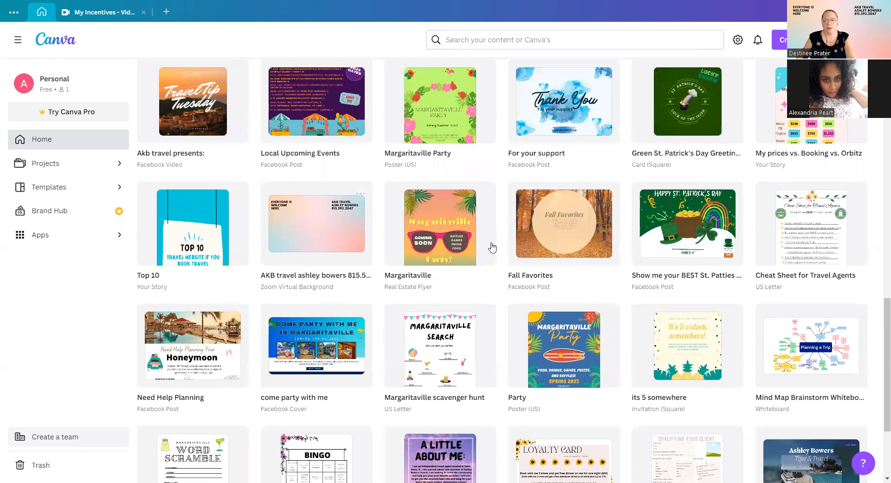
pyautogui.scroll(2, 217, 183)
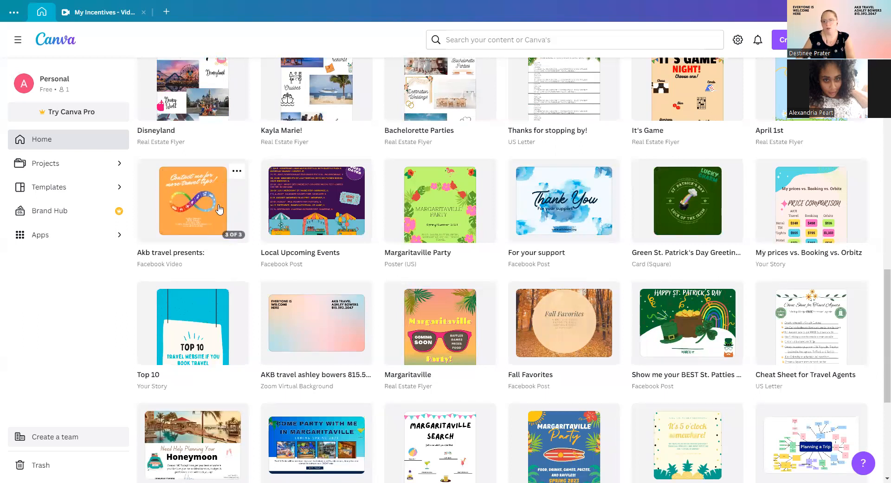
pyautogui.scroll(3, 212, 202)
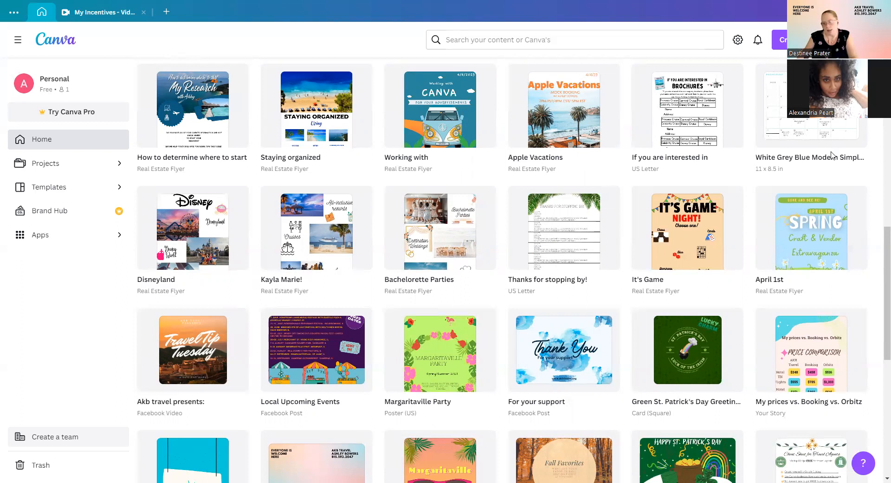
pyautogui.moveTo(687, 119)
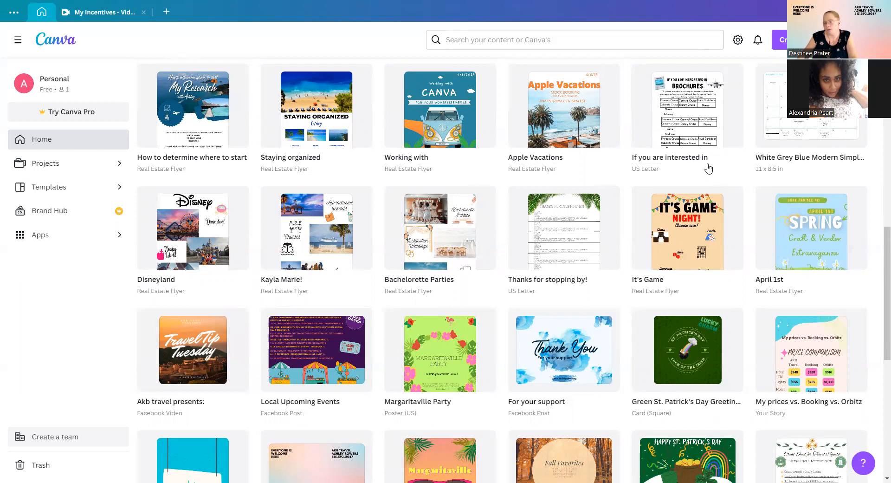
pyautogui.scroll(-1, 700, 150)
pyautogui.scroll(-3, 686, 152)
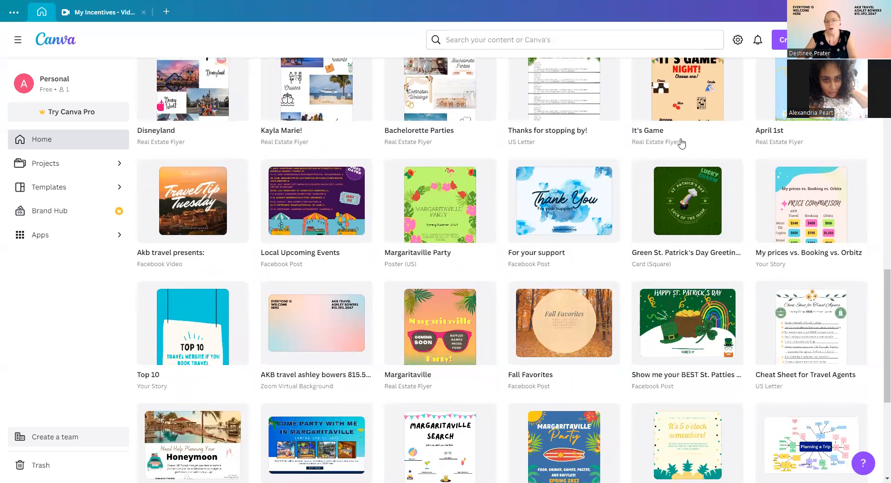
pyautogui.scroll(7, 681, 143)
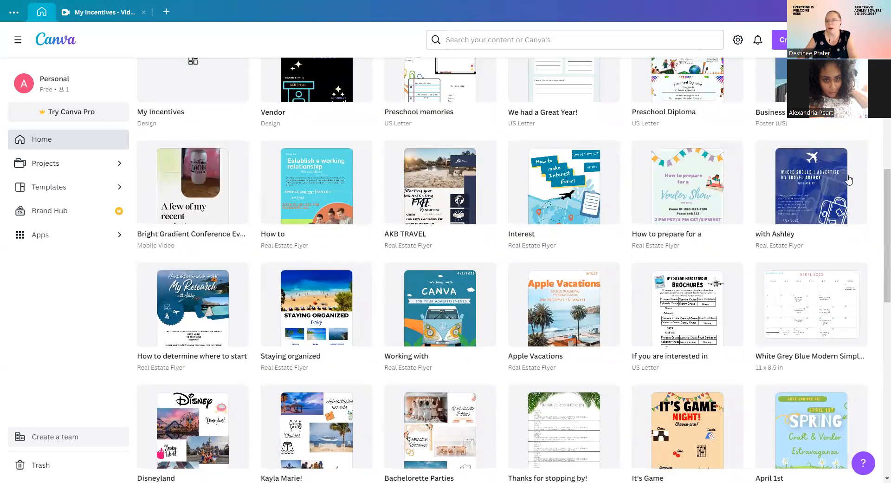
pyautogui.scroll(1, 630, 224)
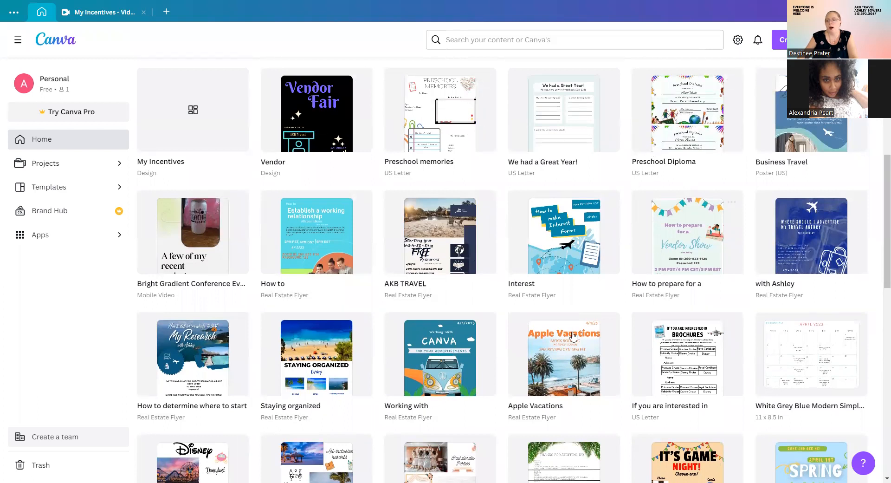
# Open the Preschool Diploma design, then close the My Incentives and Preschool Diploma tabs.
pyautogui.click(689, 137)
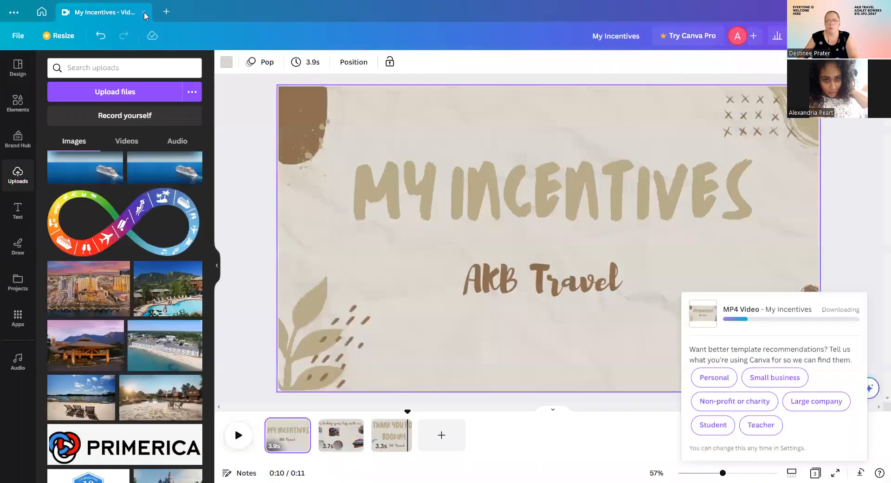
pyautogui.click(142, 13)
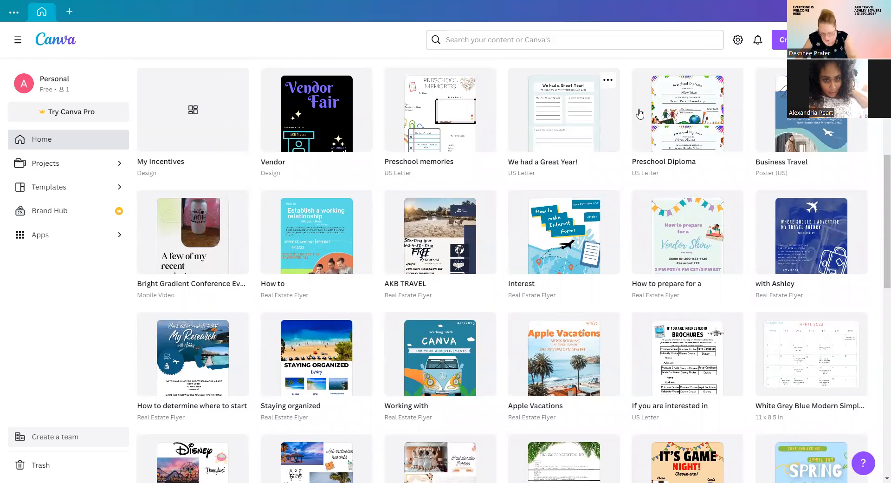
# Show more design types and page to the end, reaching Lesson Plan, Bookmark and Phone Wallpaper.
pyautogui.scroll(5, 746, 176)
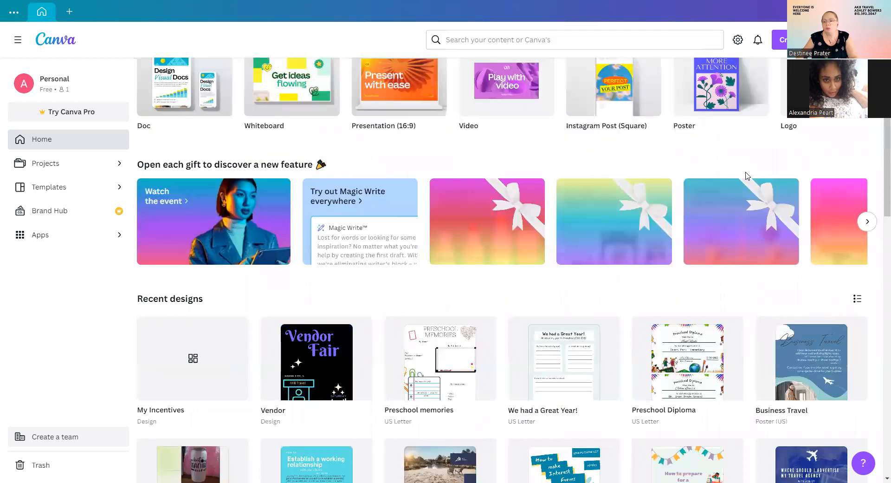
pyautogui.scroll(4, 744, 166)
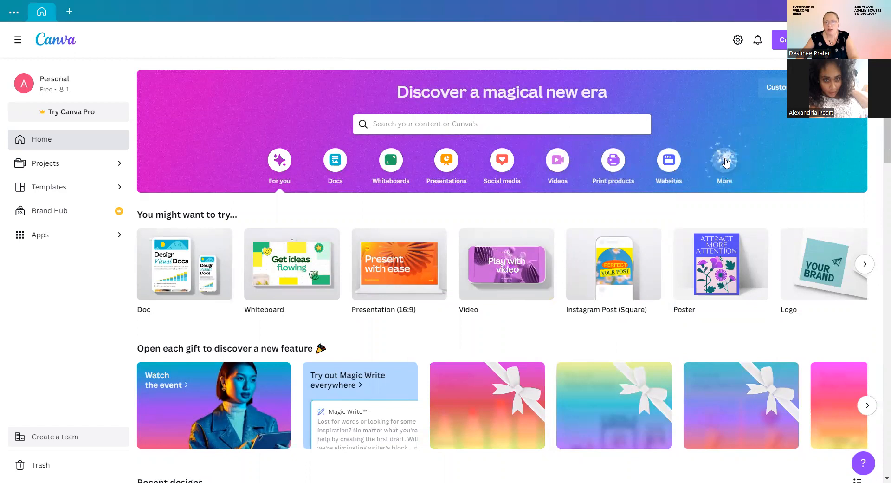
pyautogui.click(725, 160)
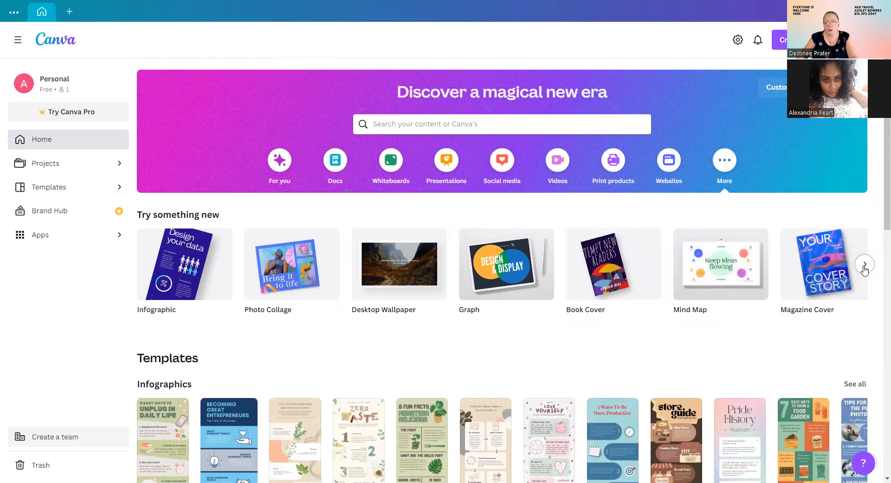
pyautogui.click(864, 265)
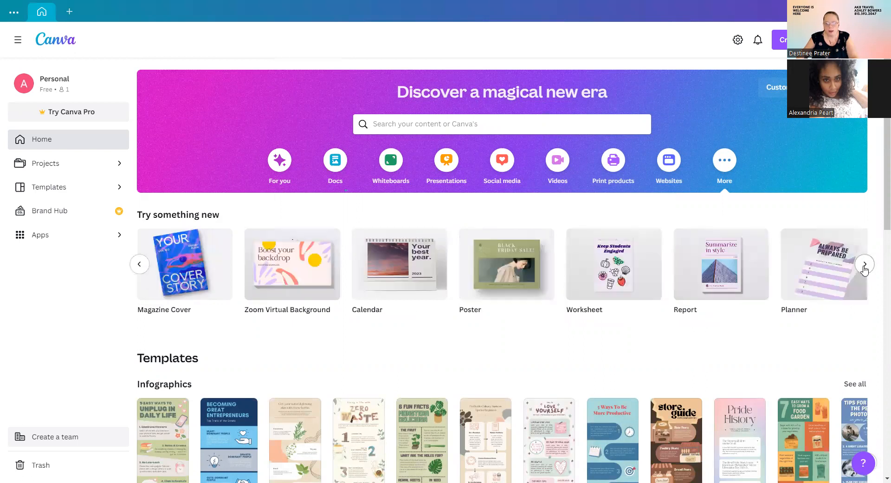
pyautogui.click(864, 266)
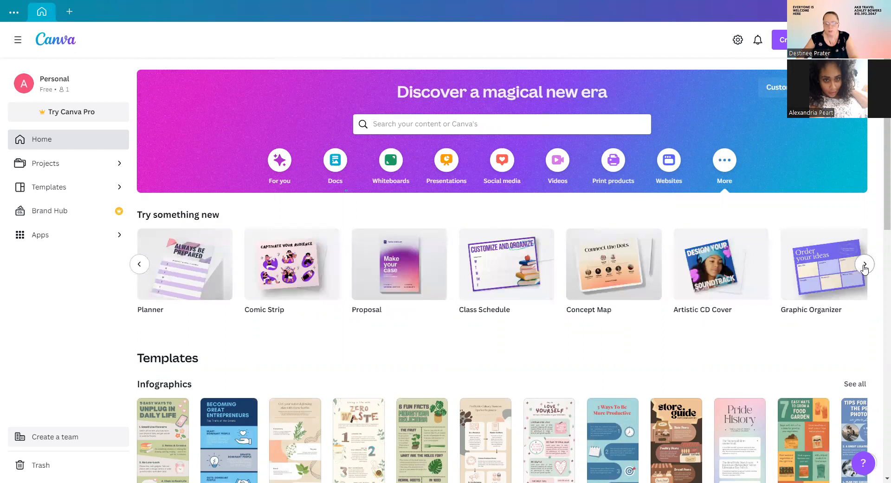
pyautogui.click(865, 265)
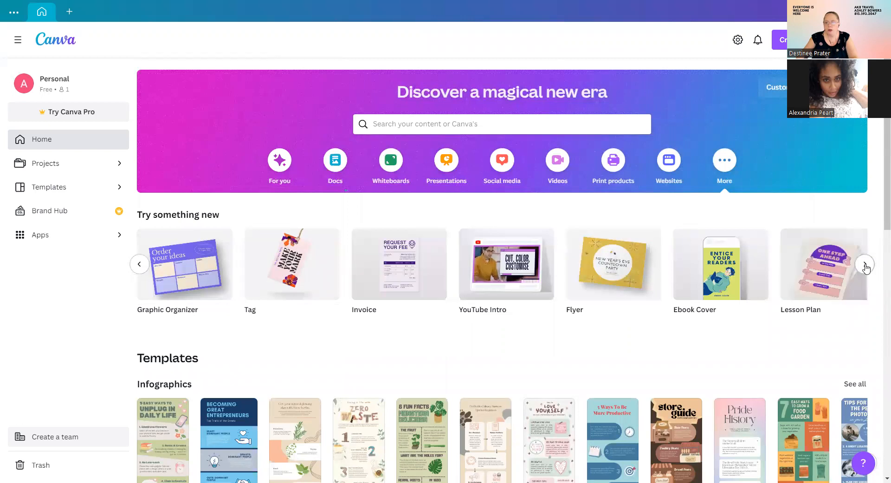
pyautogui.click(864, 264)
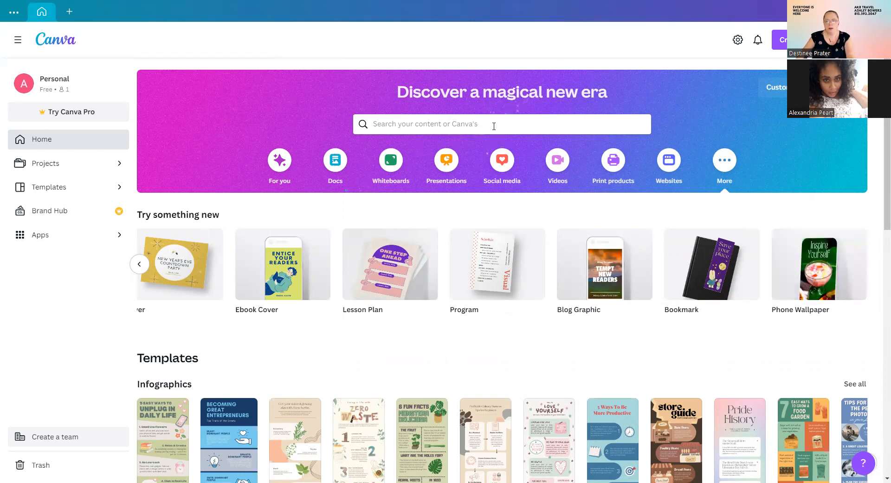
pyautogui.click(495, 123)
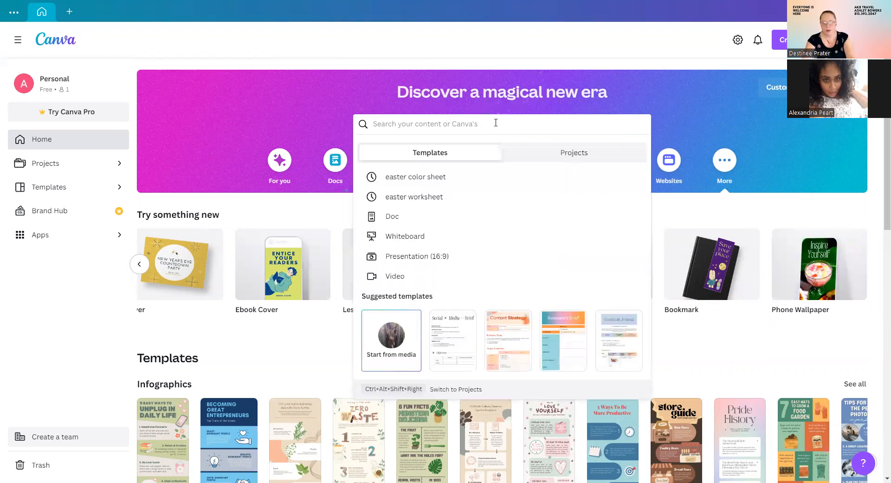
pyautogui.write('zoom')
pyautogui.write('background')
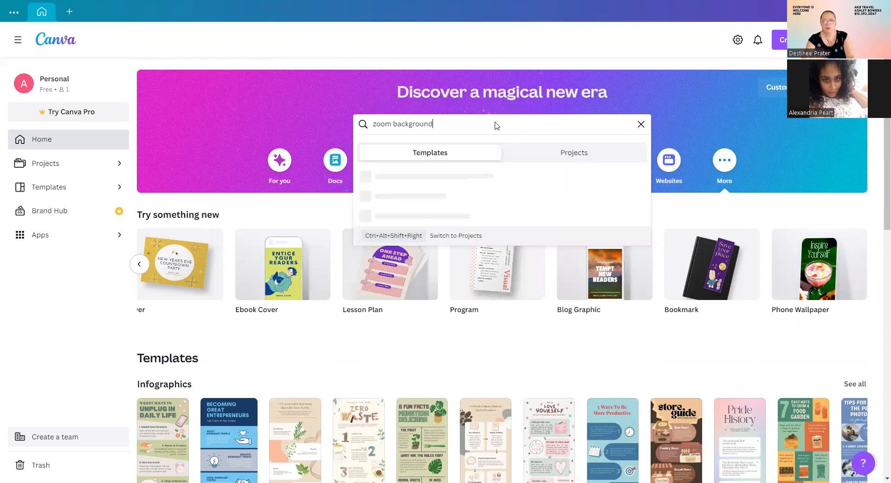
pyautogui.press('Return')
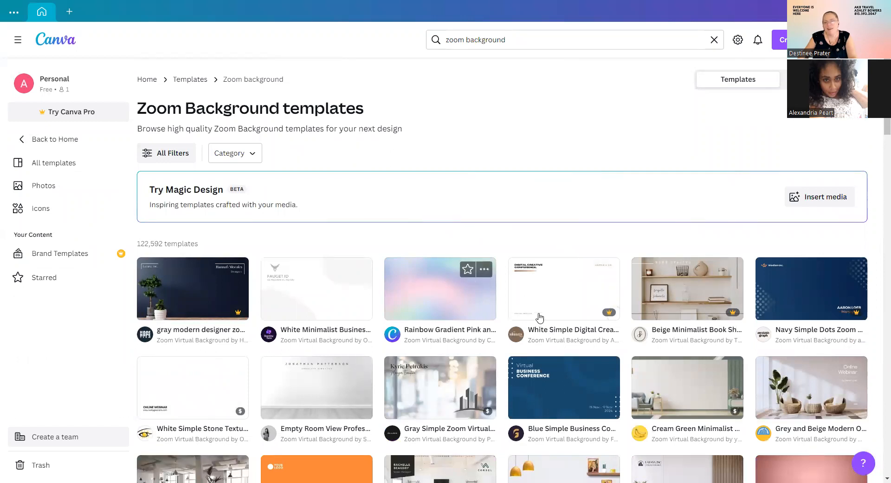
pyautogui.scroll(-3, 488, 199)
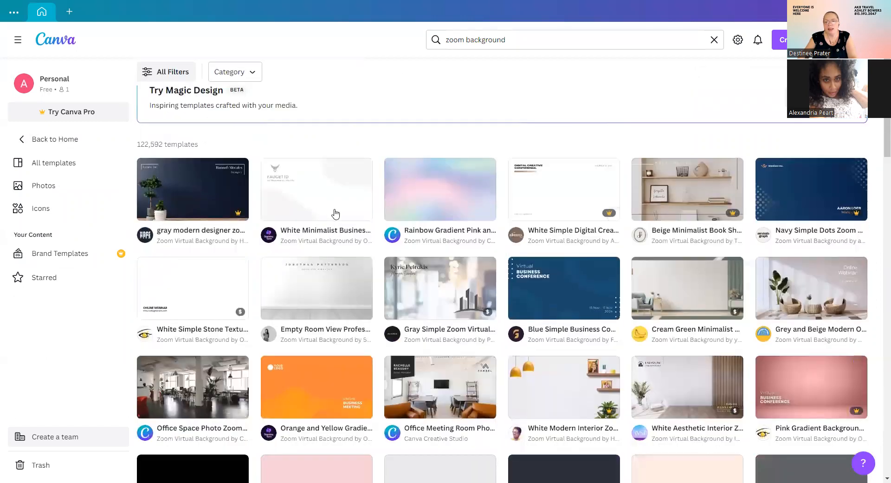
pyautogui.moveTo(603, 217)
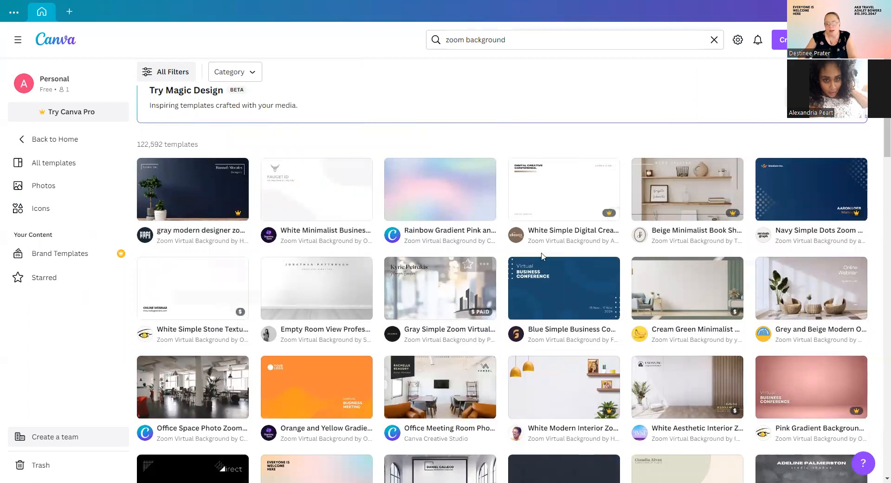
pyautogui.scroll(-1, 666, 296)
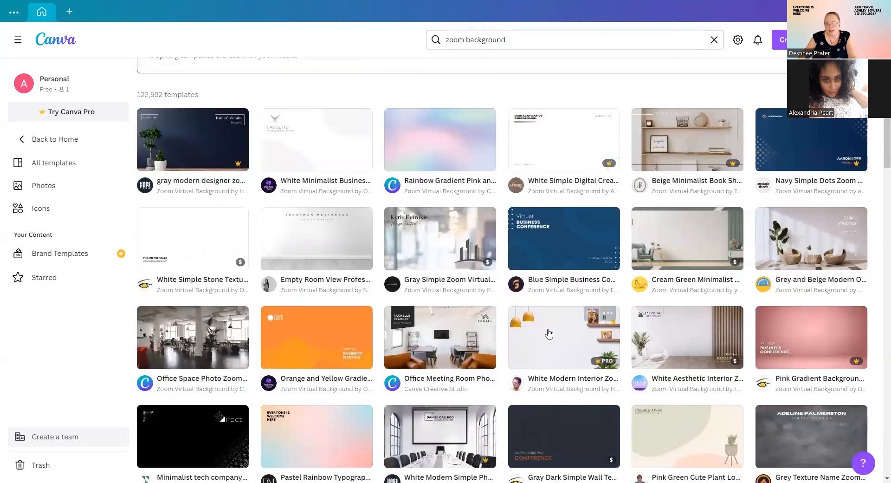
pyautogui.scroll(-3, 316, 237)
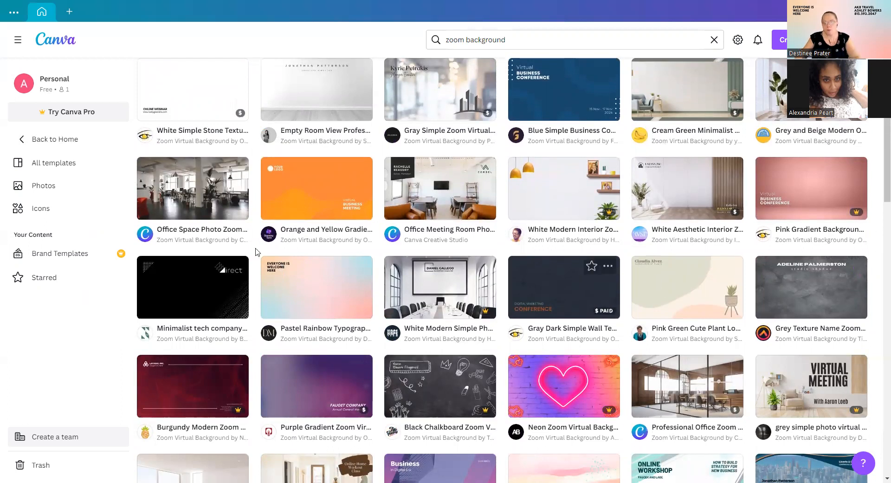
pyautogui.scroll(-2, 316, 265)
pyautogui.scroll(-2, 317, 262)
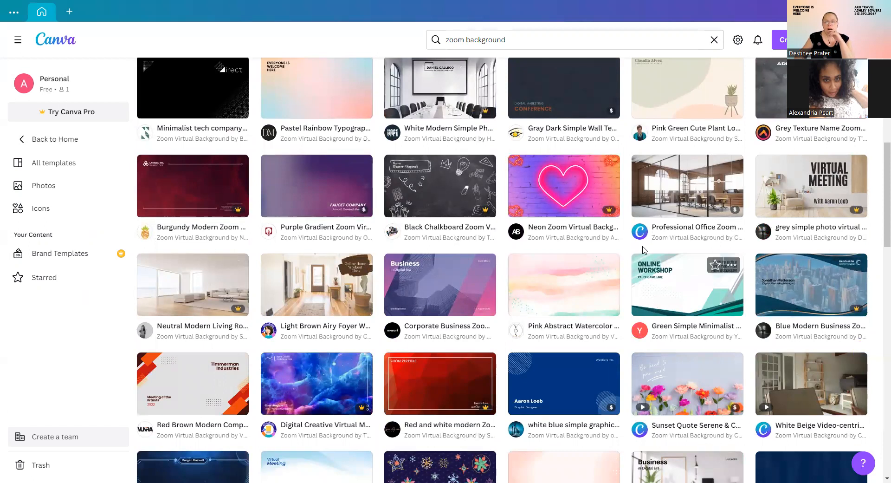
pyautogui.scroll(-2, 644, 248)
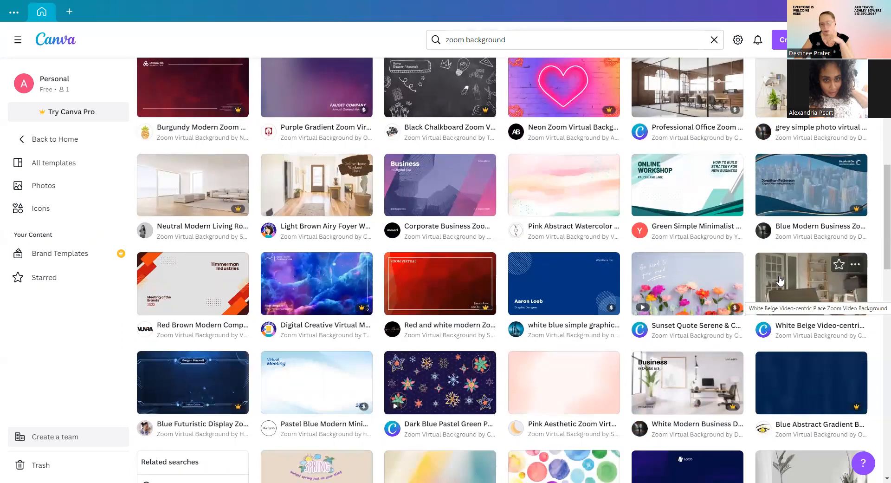
pyautogui.scroll(-4, 503, 352)
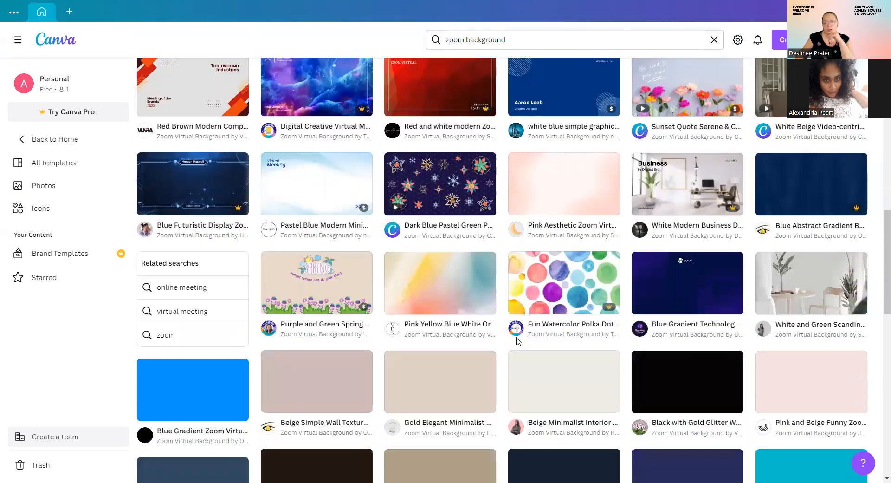
pyautogui.scroll(-1, 634, 375)
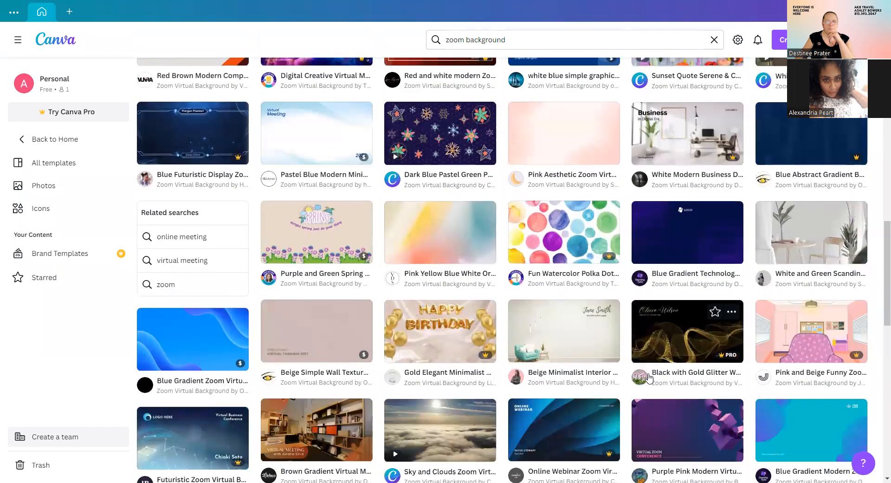
pyautogui.scroll(-1, 648, 377)
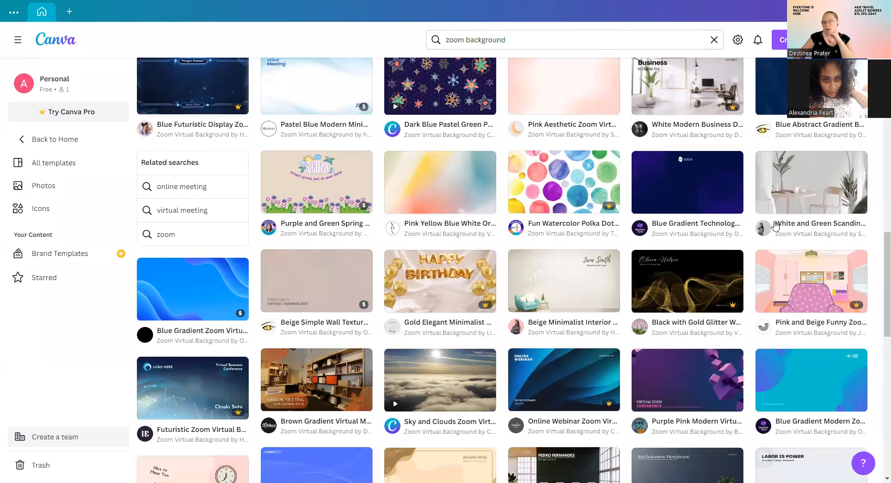
pyautogui.scroll(-2, 550, 266)
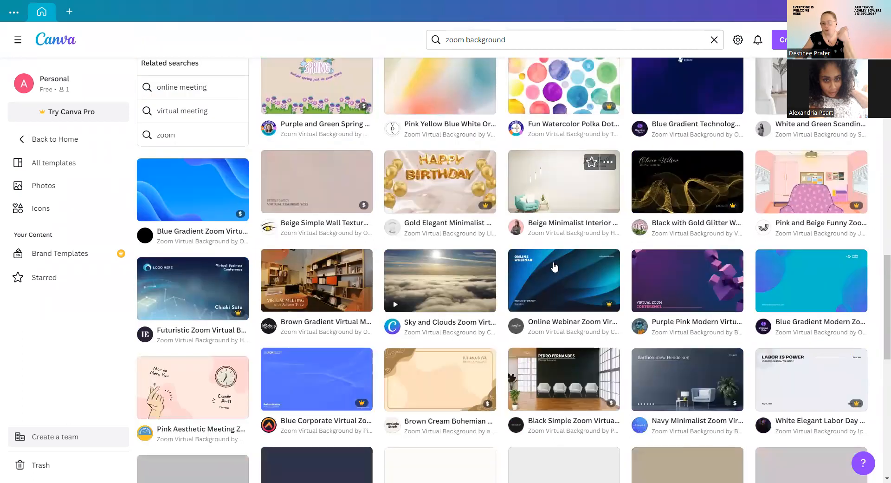
pyautogui.scroll(-4, 563, 260)
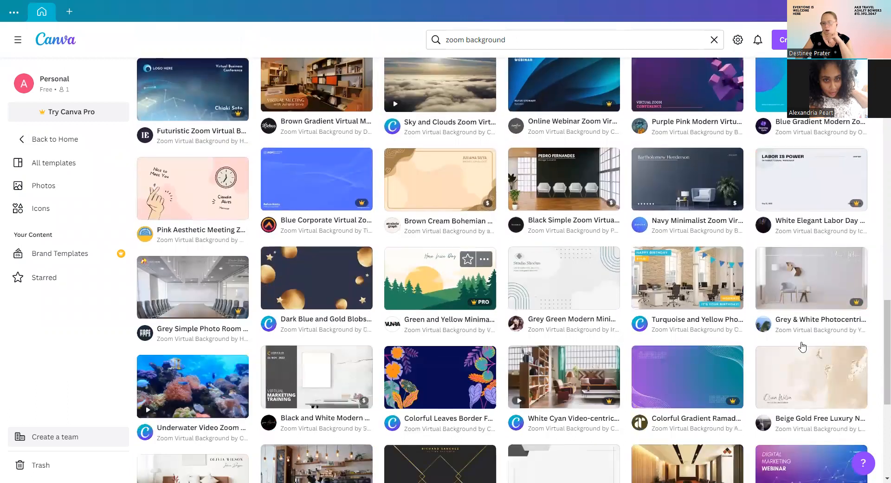
pyautogui.scroll(-3, 423, 302)
pyautogui.scroll(-3, 469, 315)
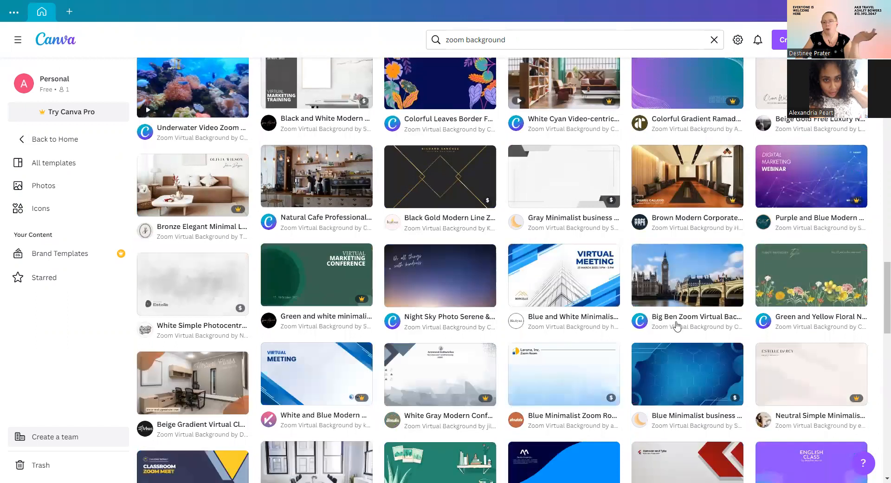
pyautogui.scroll(-1, 521, 375)
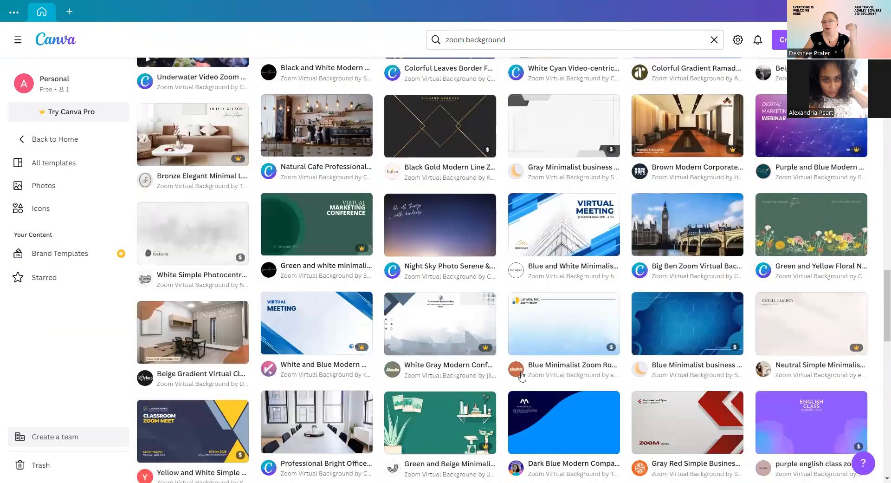
pyautogui.scroll(-2, 589, 362)
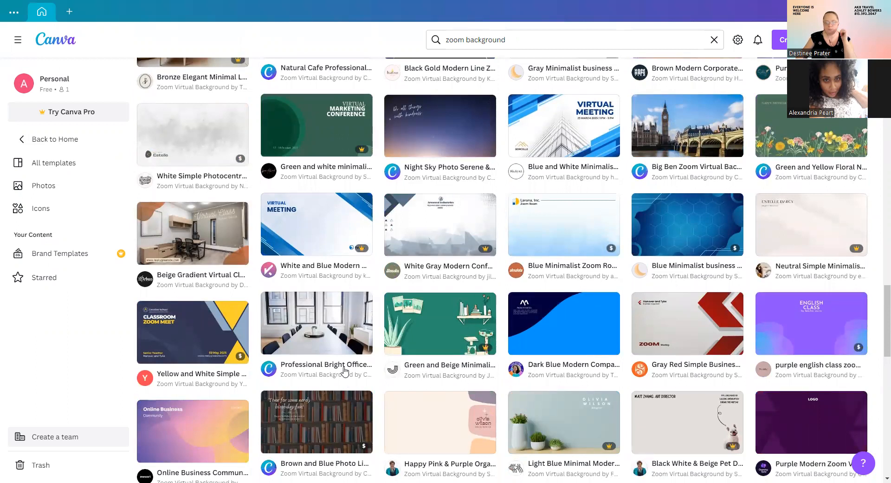
pyautogui.scroll(-4, 344, 370)
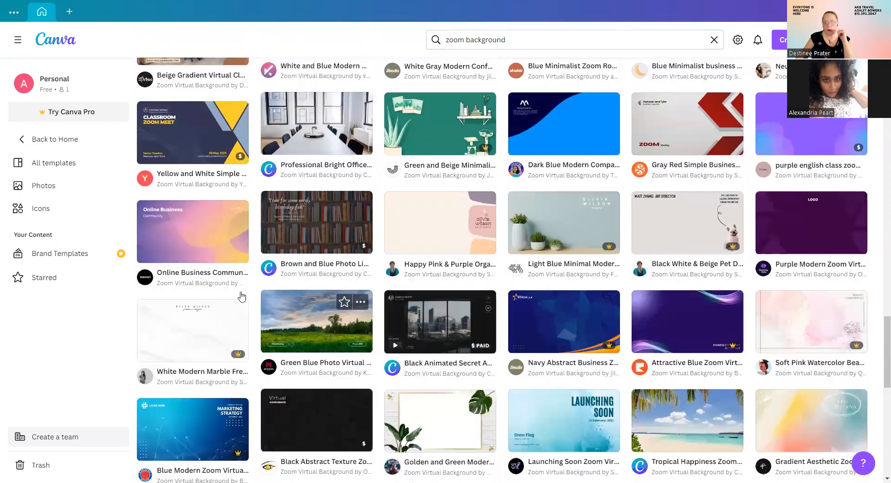
pyautogui.scroll(-3, 241, 296)
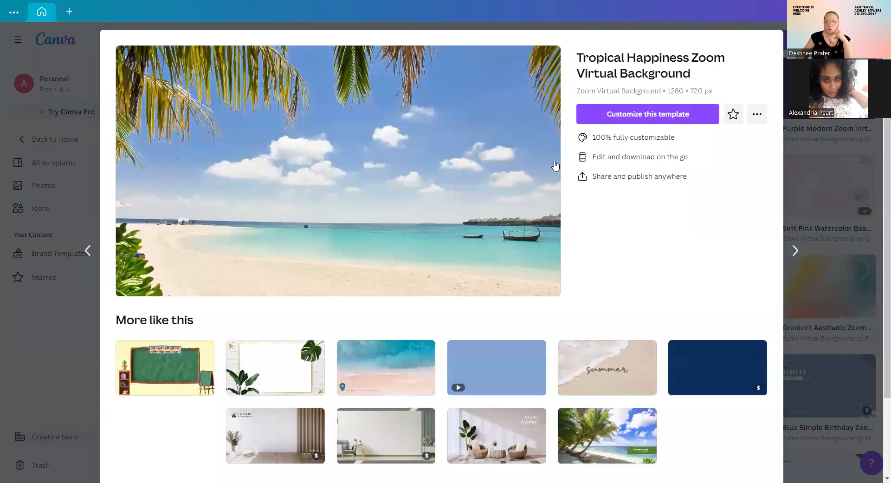
# Customize the Tropical Happiness Zoom Virtual Background template and show the Elements library.
pyautogui.click(664, 118)
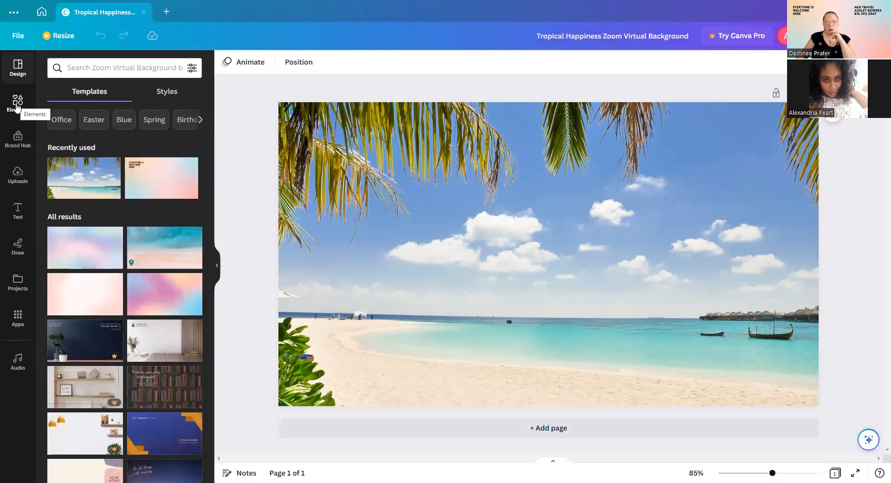
pyautogui.click(17, 105)
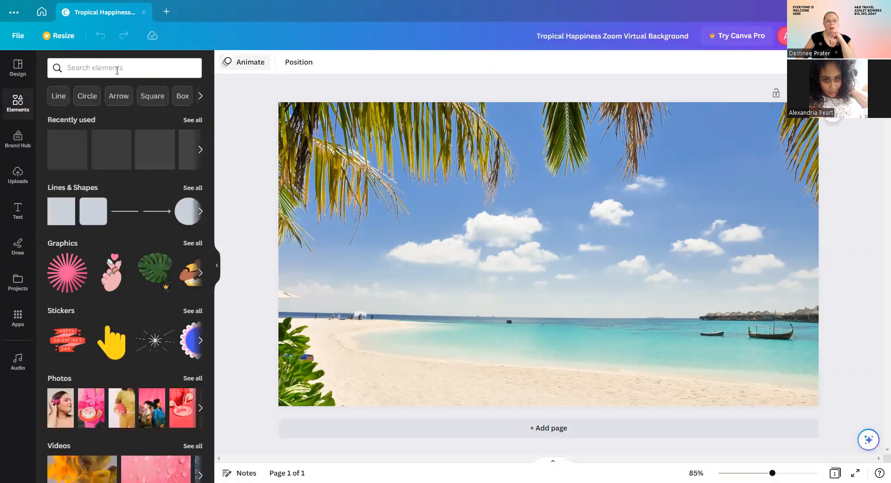
# Search elements for 'beach chairs' and list all of its Graphics results.
pyautogui.click(117, 70)
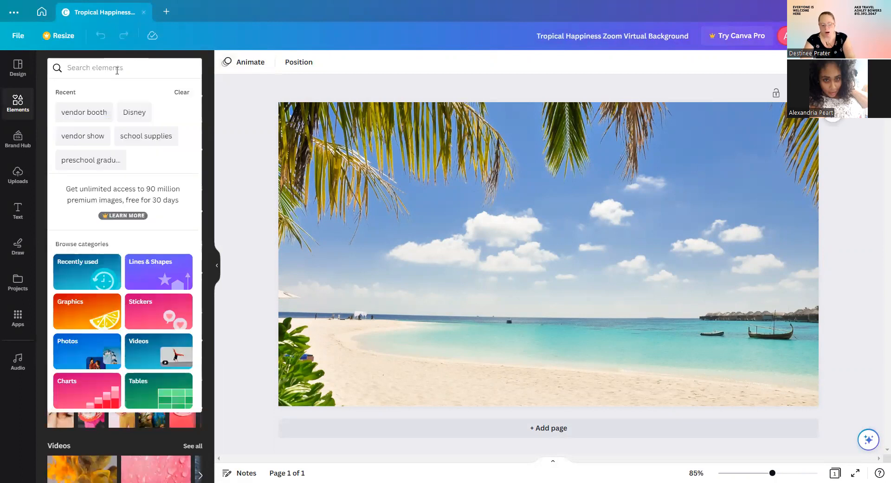
pyautogui.write('bea')
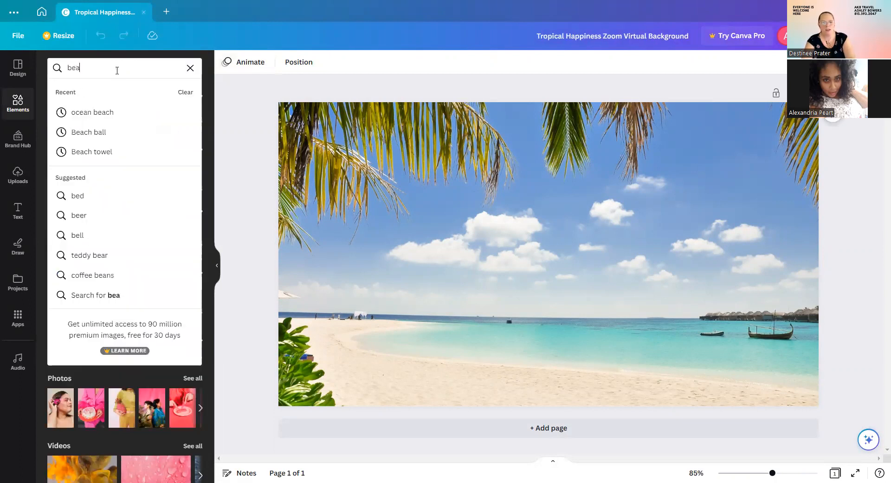
pyautogui.write('ch c')
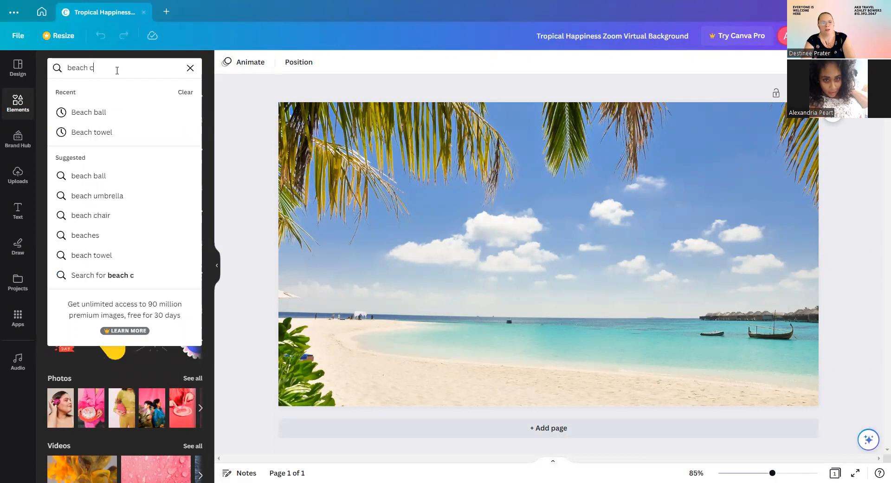
pyautogui.write('har')
pyautogui.press('BackSpace')
pyautogui.write('irs')
pyautogui.press('Return')
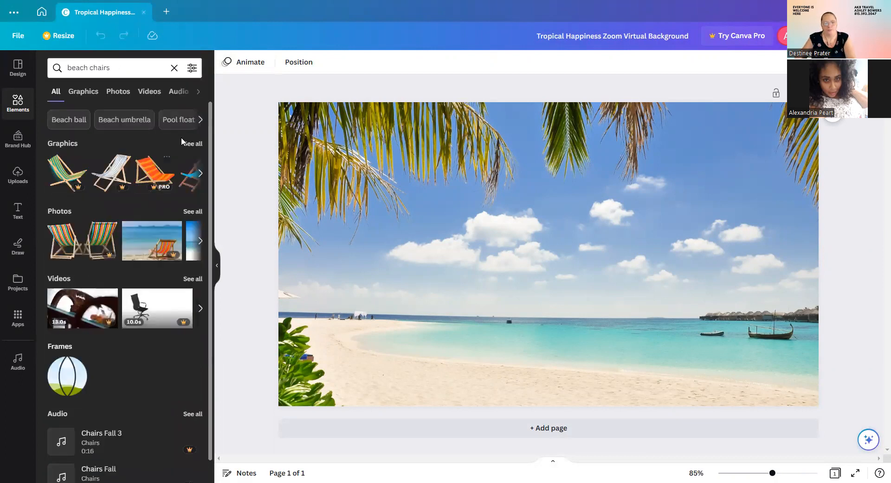
pyautogui.click(189, 143)
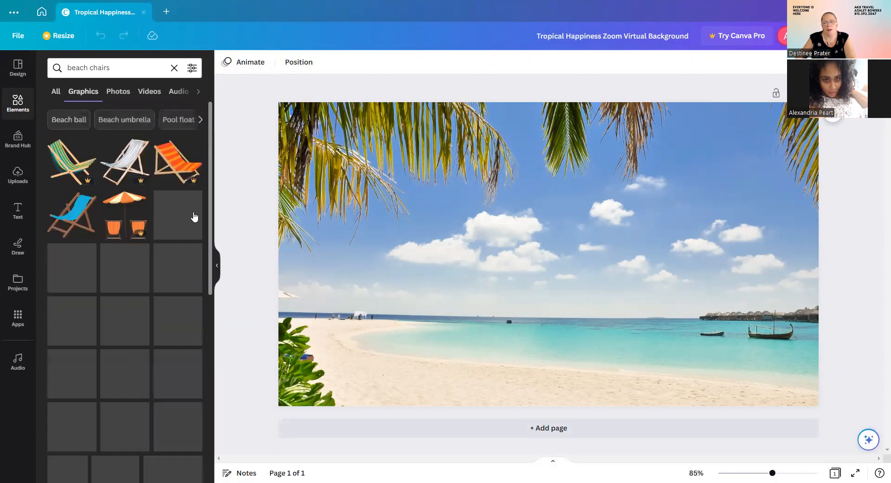
pyautogui.scroll(-1, 146, 215)
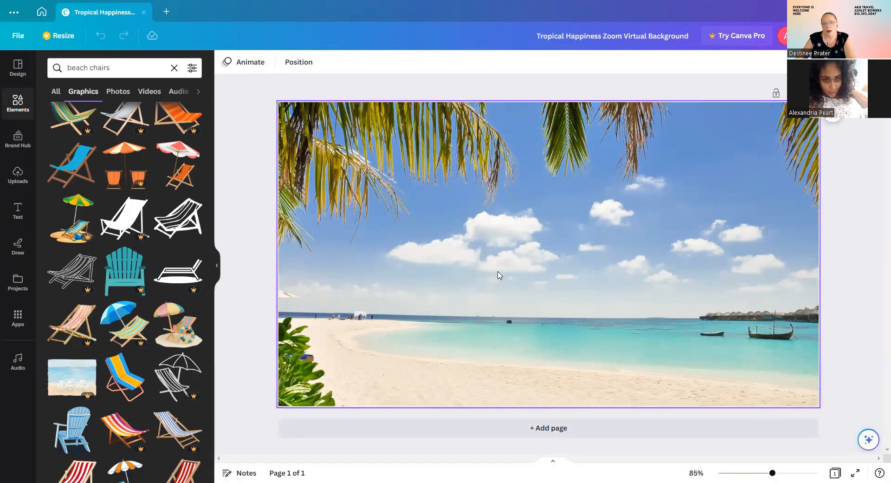
pyautogui.scroll(-7, 126, 282)
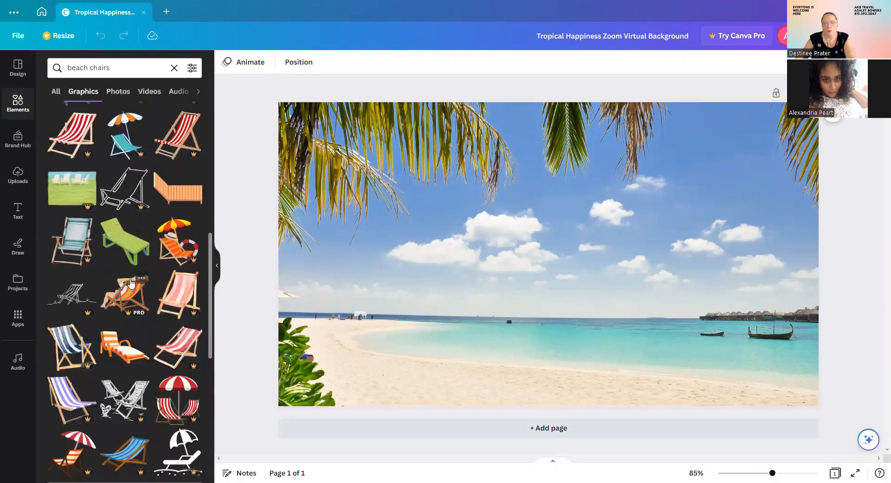
pyautogui.scroll(-1, 130, 285)
# Place a small, slightly tilted orange lounge chair on the lower-left sand of the beach.
pyautogui.moveTo(128, 297); pyautogui.dragTo(403, 256)
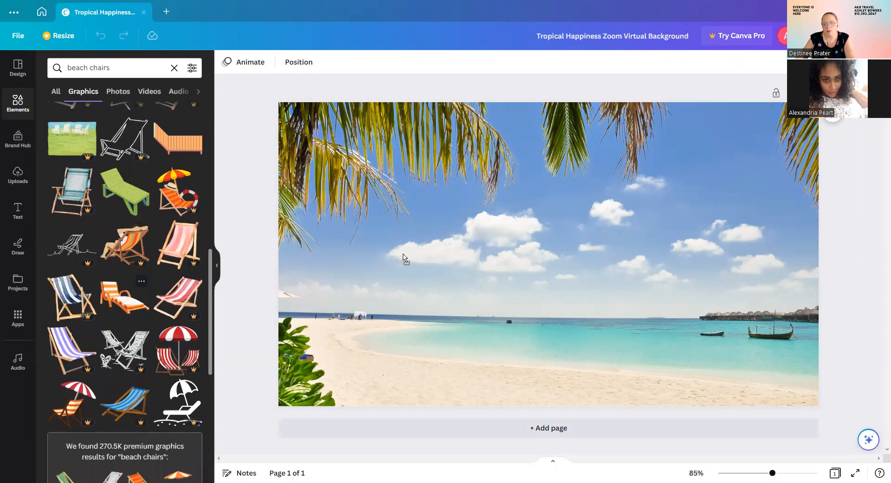
pyautogui.moveTo(812, 338); pyautogui.dragTo(746, 223)
pyautogui.moveTo(690, 278); pyautogui.dragTo(530, 368)
pyautogui.moveTo(359, 206); pyautogui.dragTo(450, 298)
pyautogui.moveTo(489, 275); pyautogui.dragTo(365, 419)
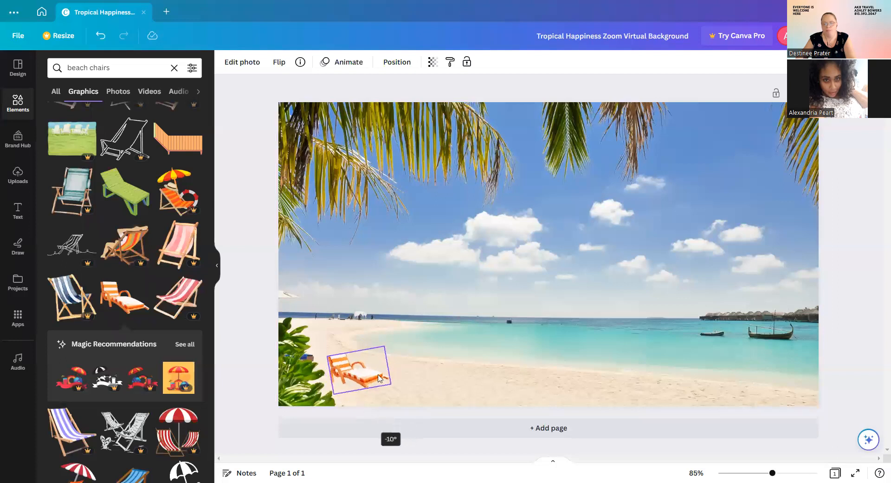
pyautogui.moveTo(374, 372); pyautogui.dragTo(361, 354)
pyautogui.click(406, 357)
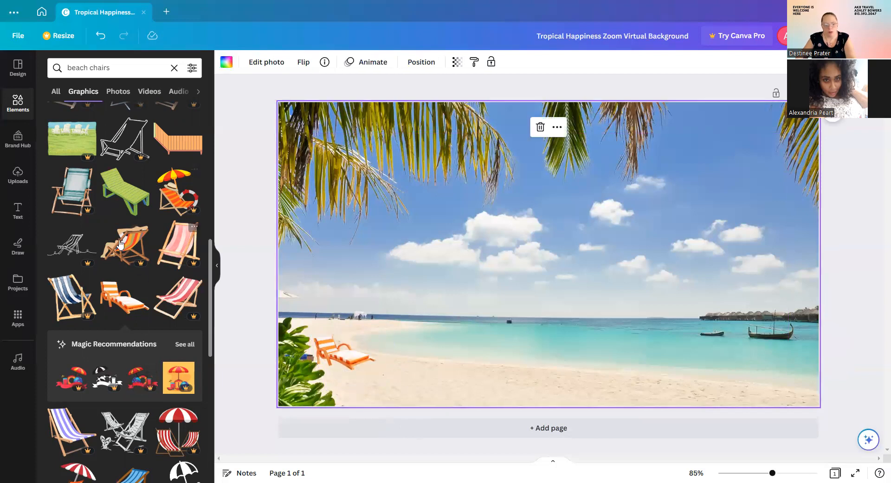
# Switch the graphics results to the related 'Beach umbrella' search.
pyautogui.scroll(-5, 180, 294)
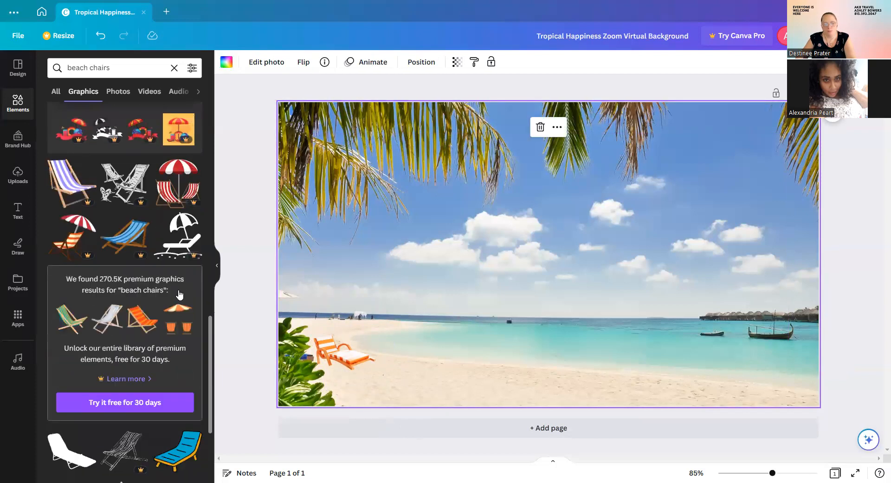
pyautogui.scroll(-12, 180, 294)
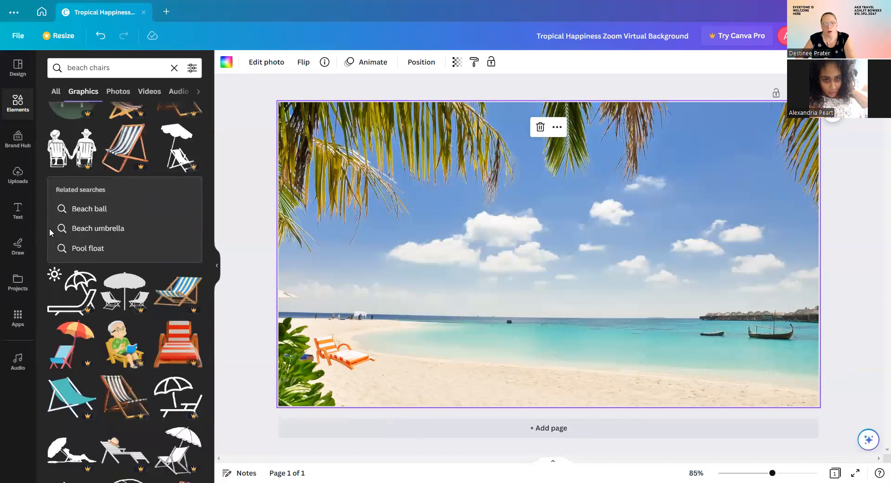
pyautogui.scroll(-2, 99, 255)
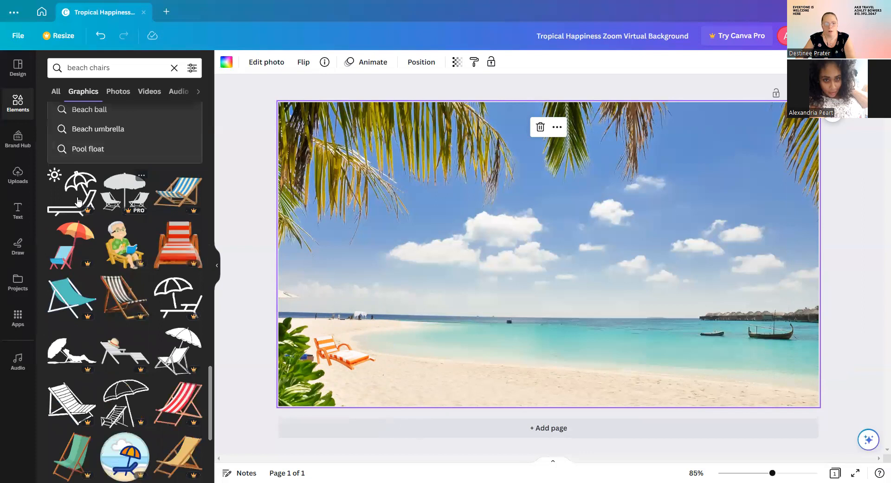
pyautogui.scroll(-2, 136, 211)
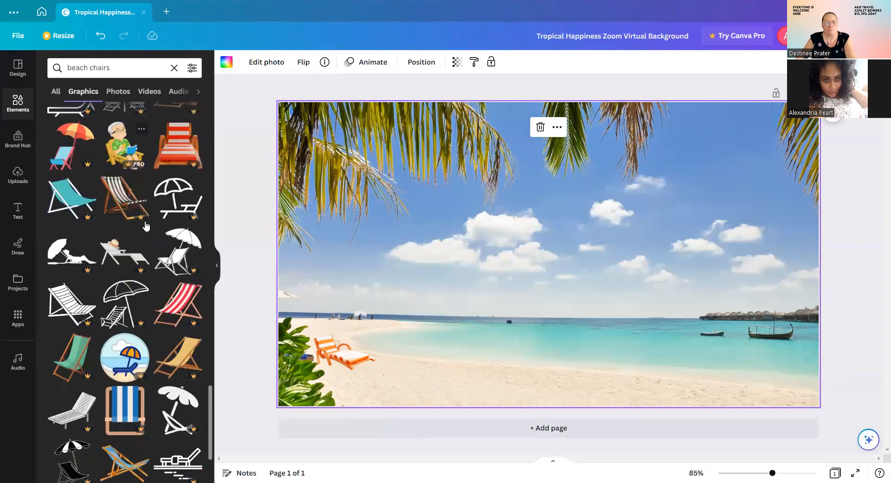
pyautogui.scroll(-2, 146, 226)
pyautogui.scroll(4, 135, 204)
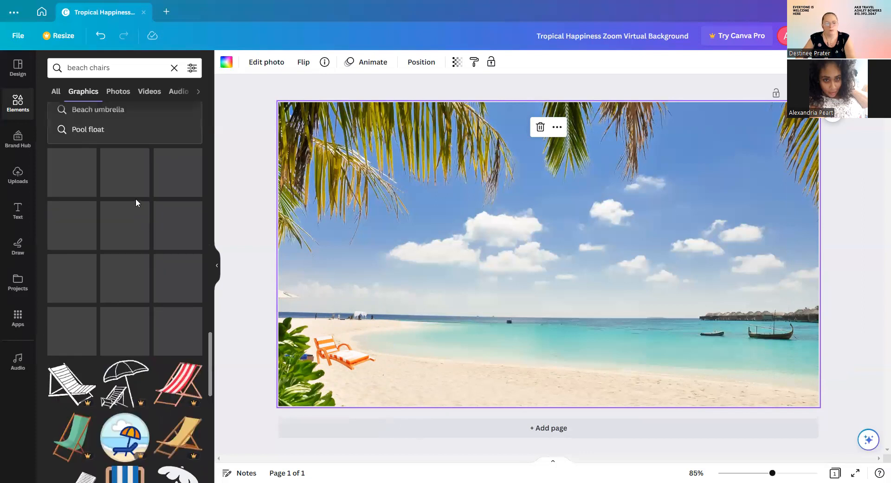
pyautogui.scroll(3, 144, 207)
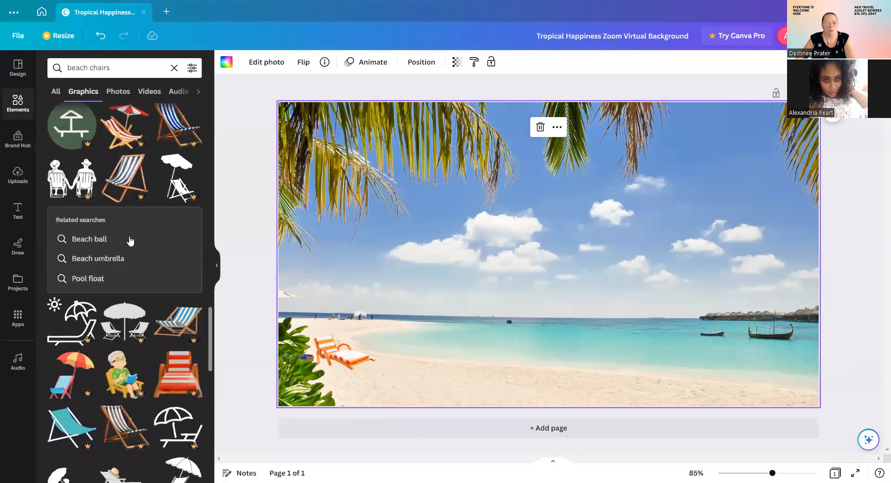
pyautogui.click(106, 260)
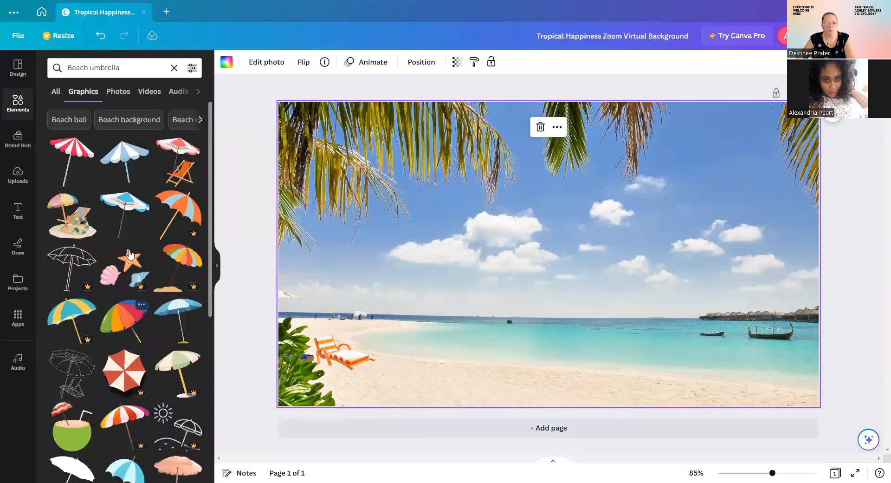
# Browse the grid of colourful Beach umbrella graphics.
pyautogui.scroll(-2, 177, 260)
pyautogui.scroll(-2, 148, 222)
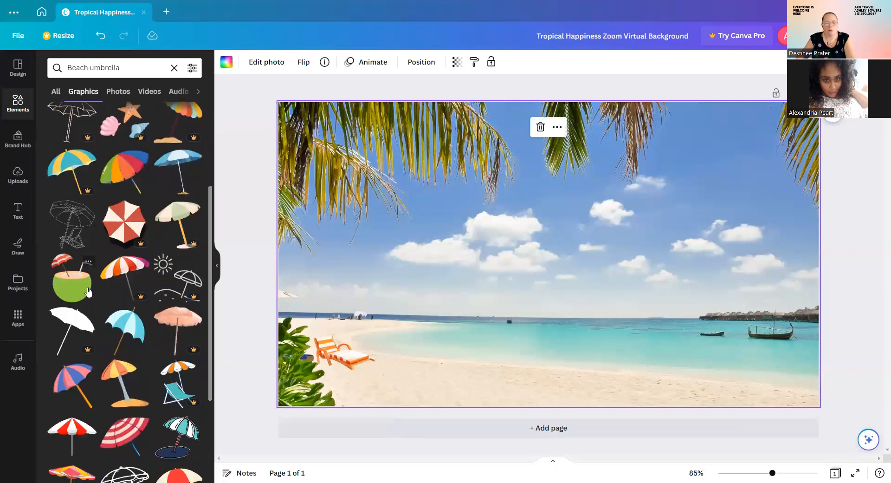
pyautogui.scroll(-3, 65, 292)
pyautogui.scroll(-3, 96, 300)
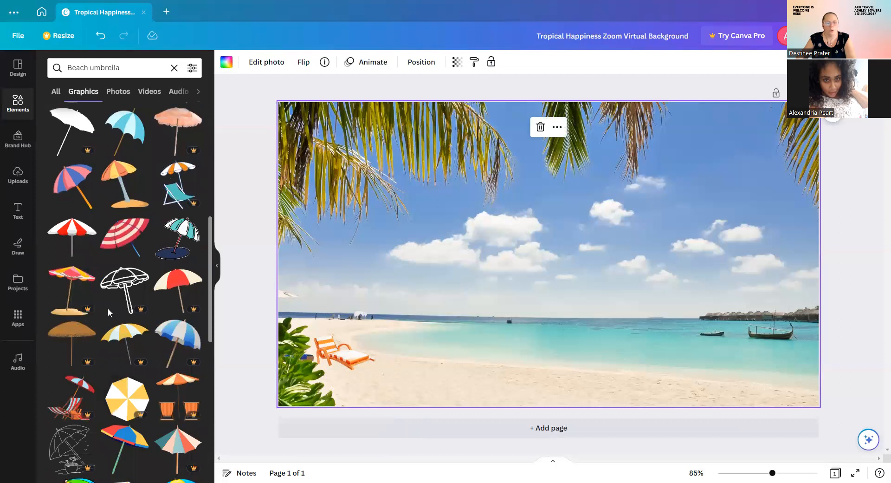
pyautogui.scroll(-3, 153, 316)
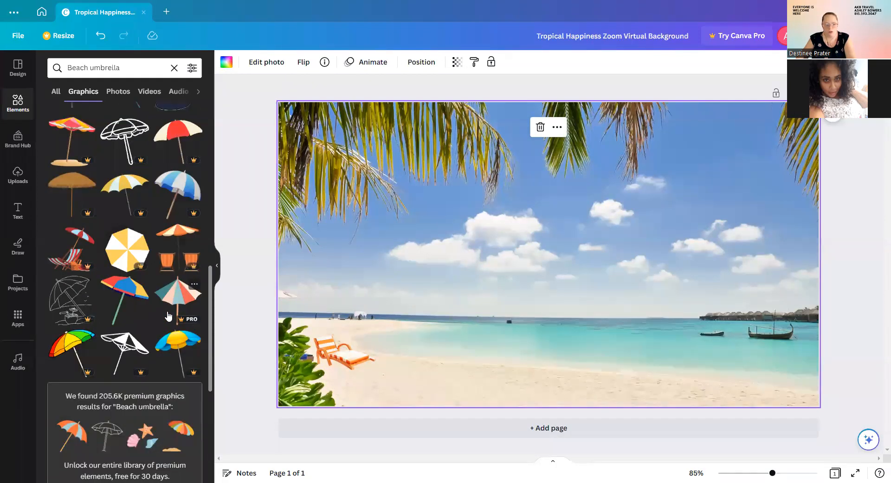
pyautogui.scroll(-2, 126, 244)
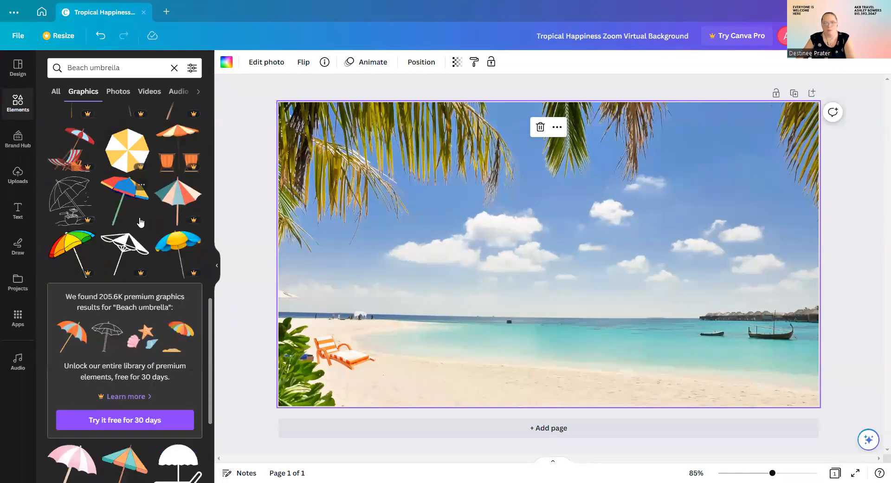
pyautogui.scroll(1, 141, 222)
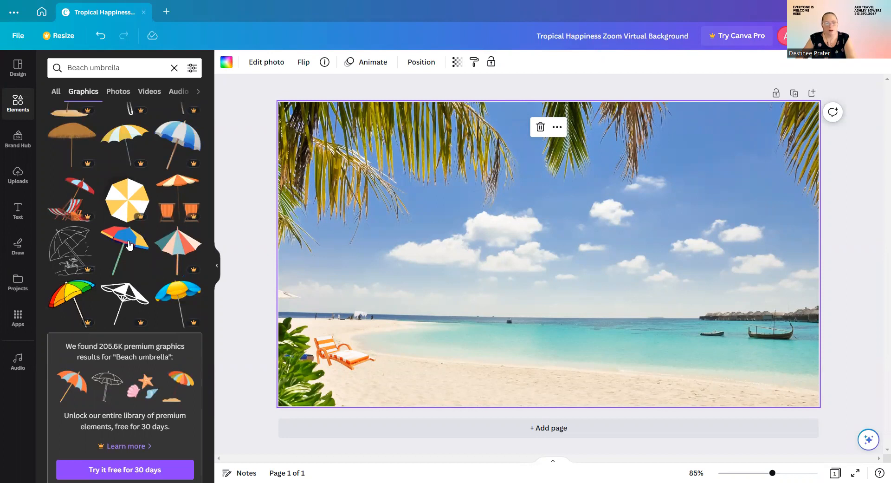
pyautogui.scroll(-8, 122, 245)
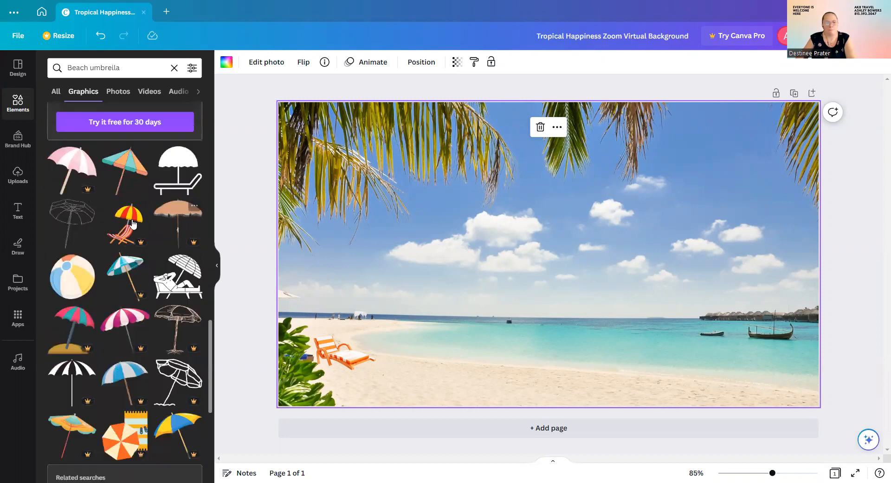
pyautogui.scroll(-10, 122, 213)
pyautogui.scroll(15, 124, 180)
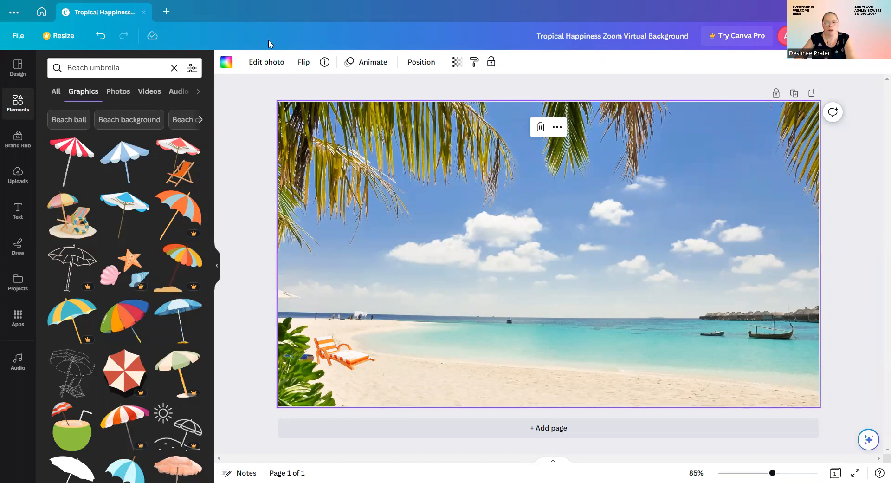
# Close the Tropical Happiness design and its preview, back to the 'zoom background' results.
pyautogui.click(144, 14)
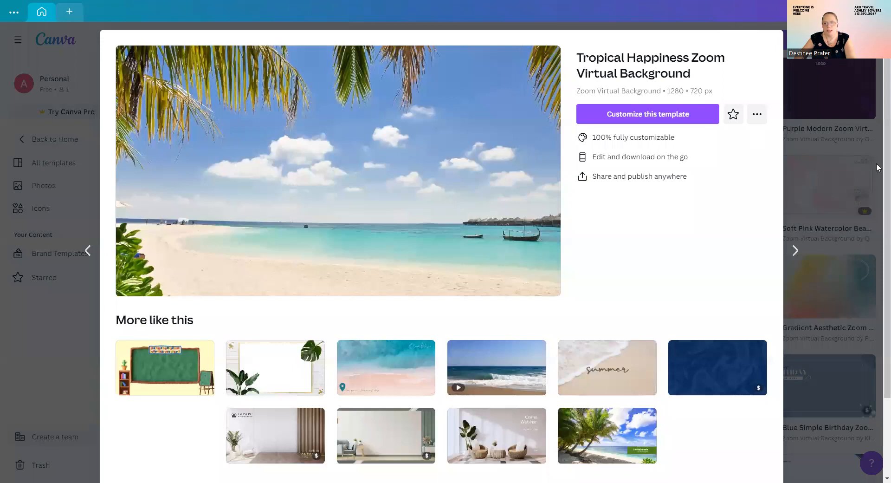
pyautogui.click(92, 66)
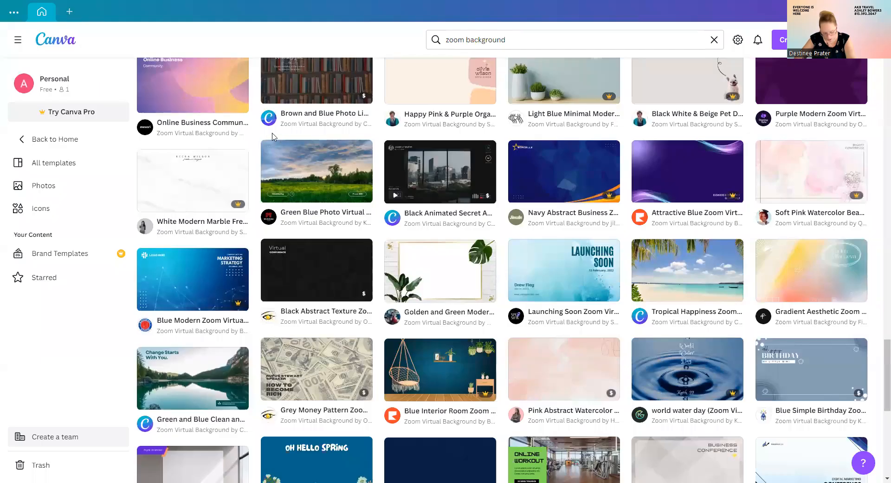
pyautogui.moveTo(235, 178)
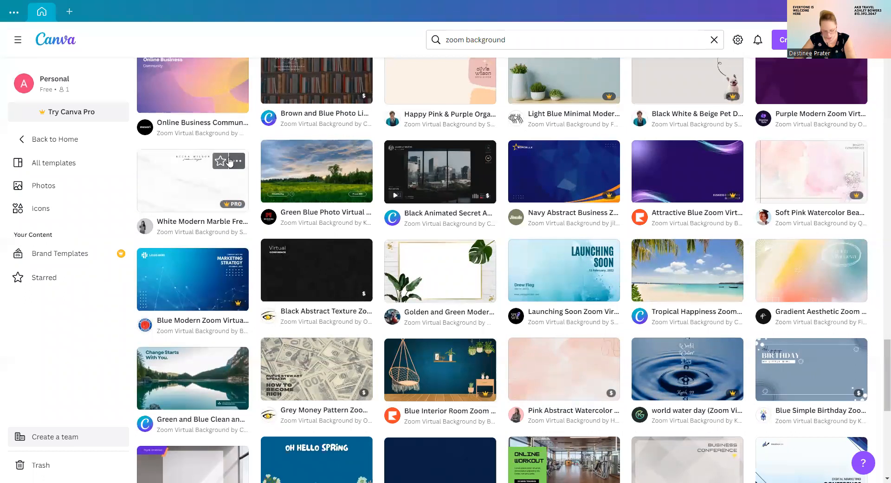
pyautogui.click(73, 11)
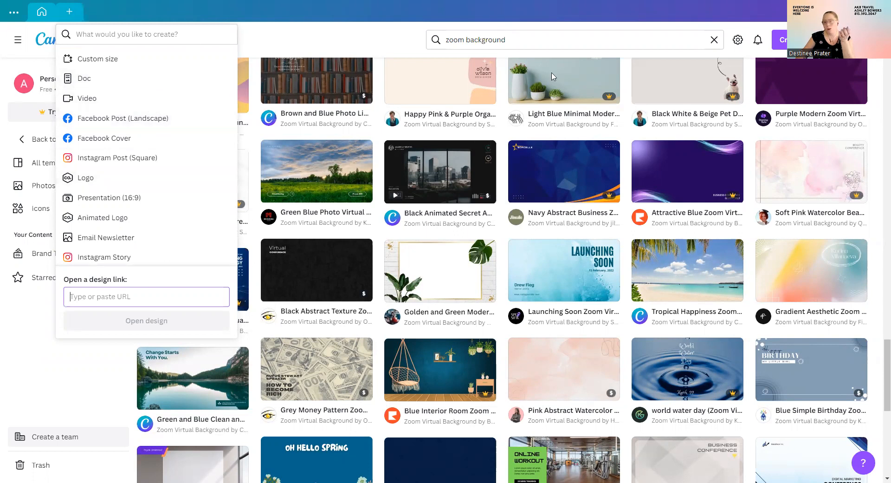
# Replace the old search with 'certificates of completion' to list 27,540 certificate templates.
pyautogui.click(714, 40)
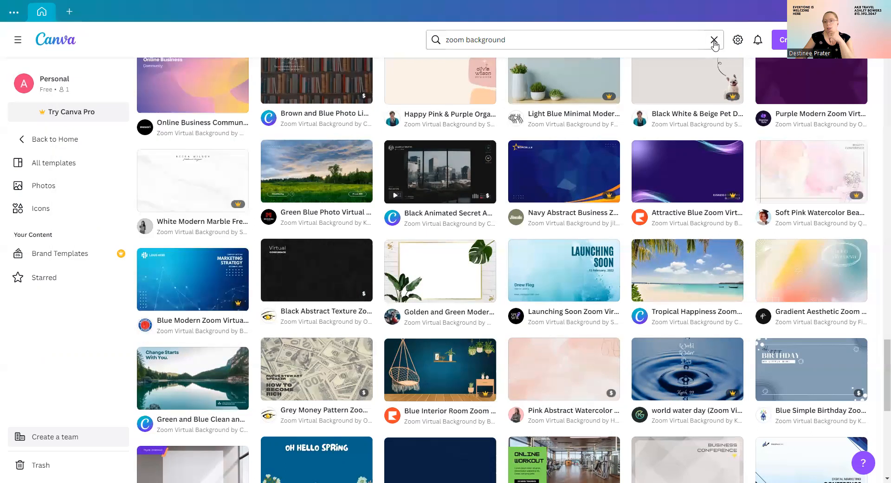
pyautogui.click(714, 40)
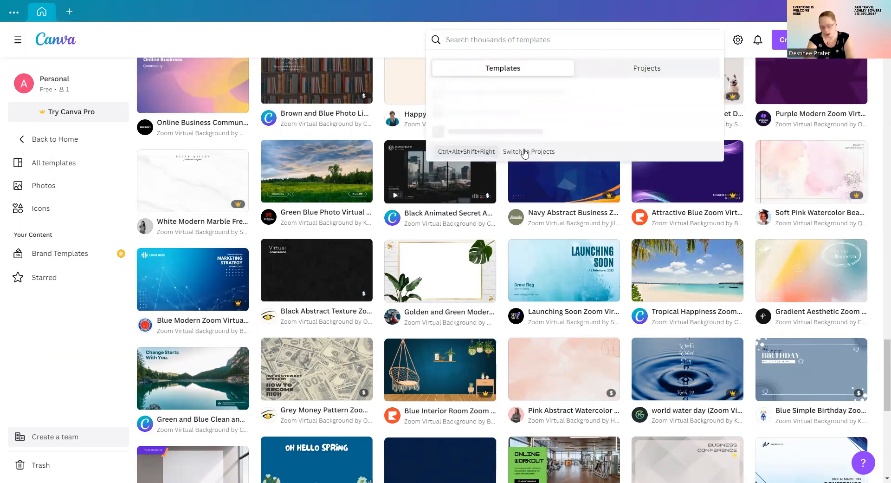
pyautogui.write('cert')
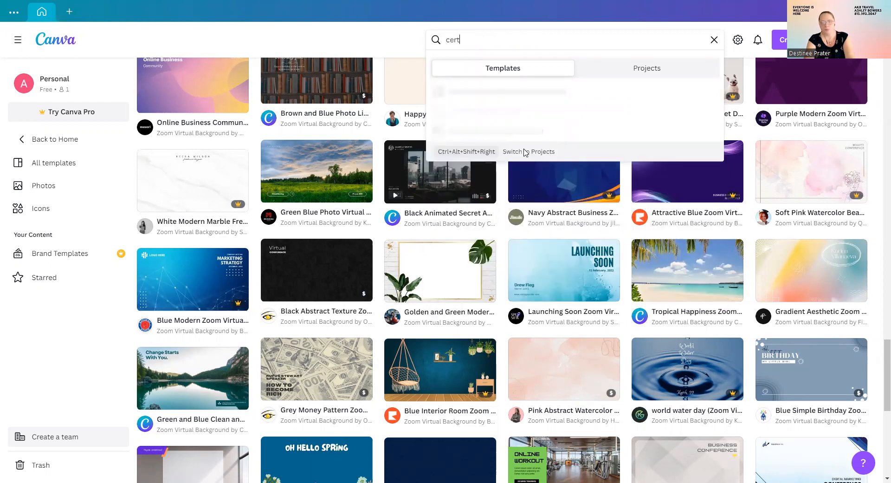
pyautogui.write('ificates o')
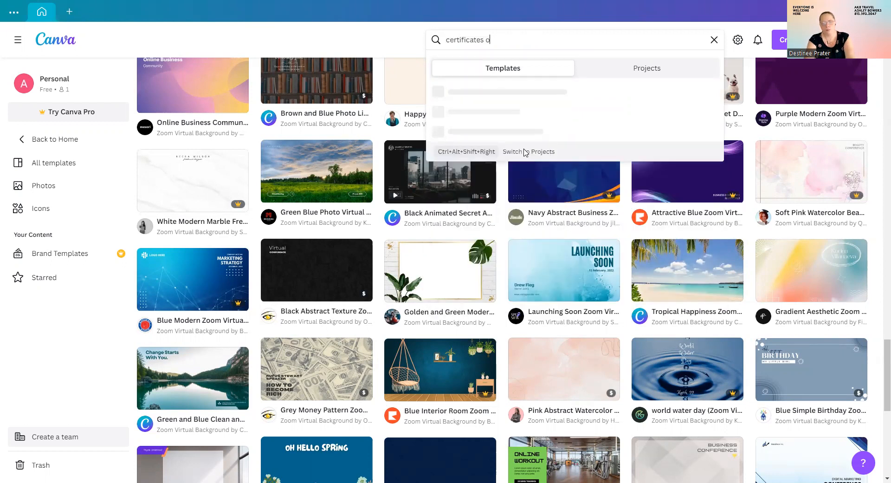
pyautogui.write('f completion')
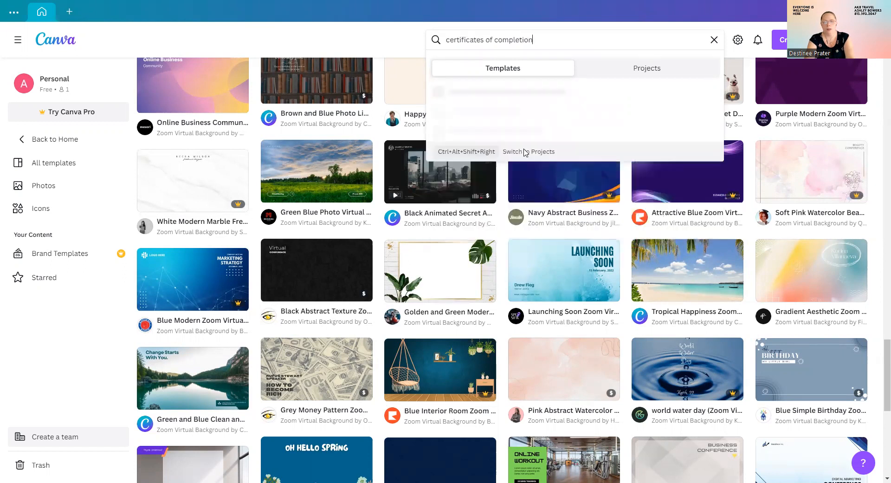
pyautogui.press('Return')
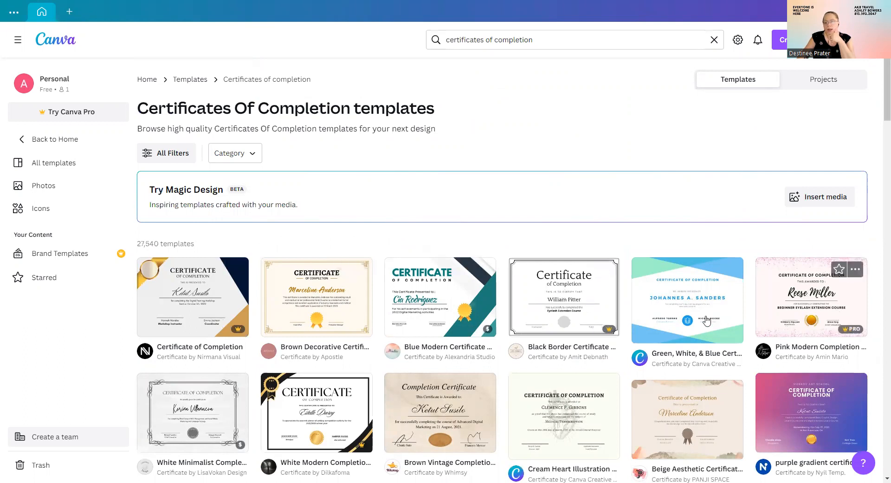
# Scroll down through the certificates of completion template results.
pyautogui.scroll(-4, 697, 306)
pyautogui.scroll(-2, 692, 291)
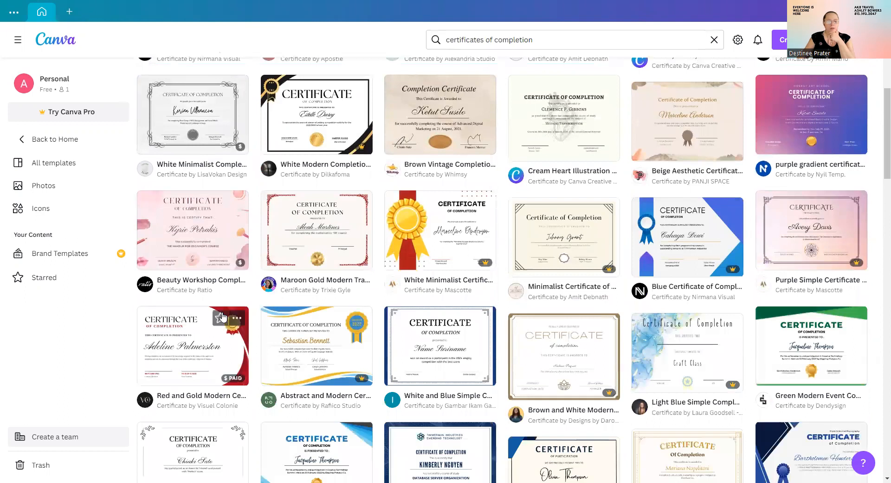
pyautogui.scroll(-5, 293, 291)
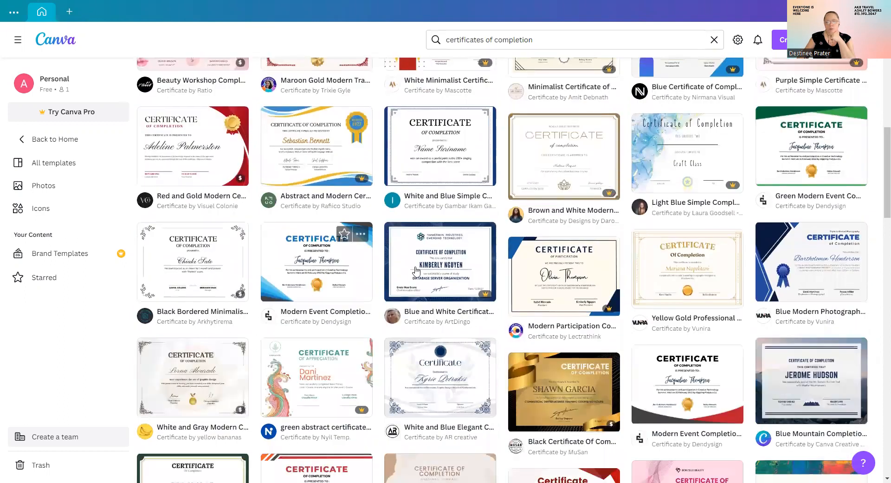
pyautogui.scroll(-1, 465, 302)
pyautogui.scroll(-2, 470, 295)
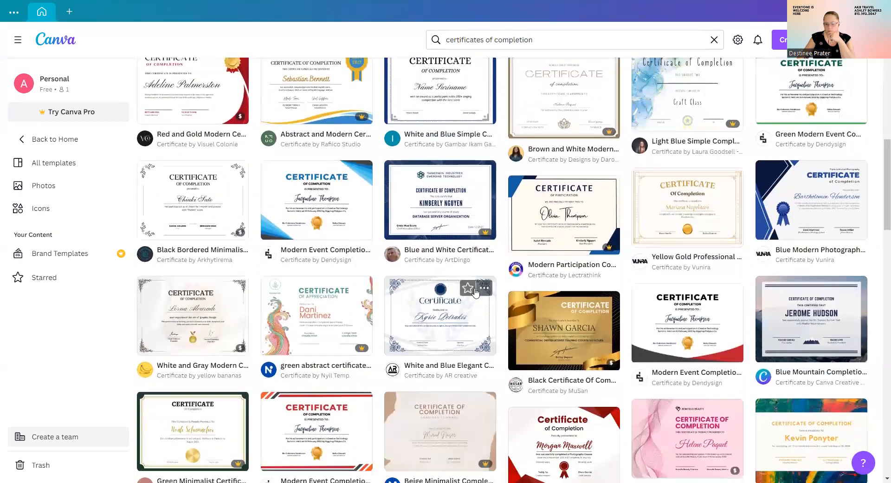
pyautogui.scroll(-4, 392, 283)
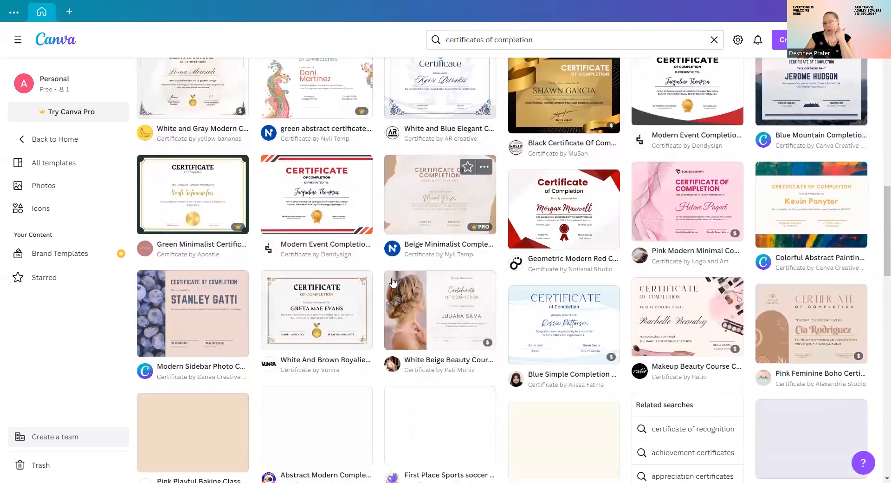
pyautogui.scroll(-3, 397, 279)
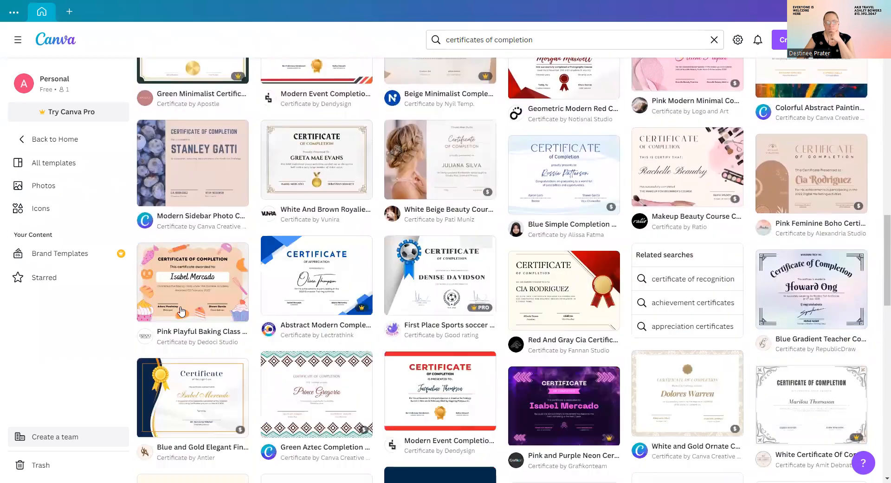
pyautogui.scroll(-7, 363, 302)
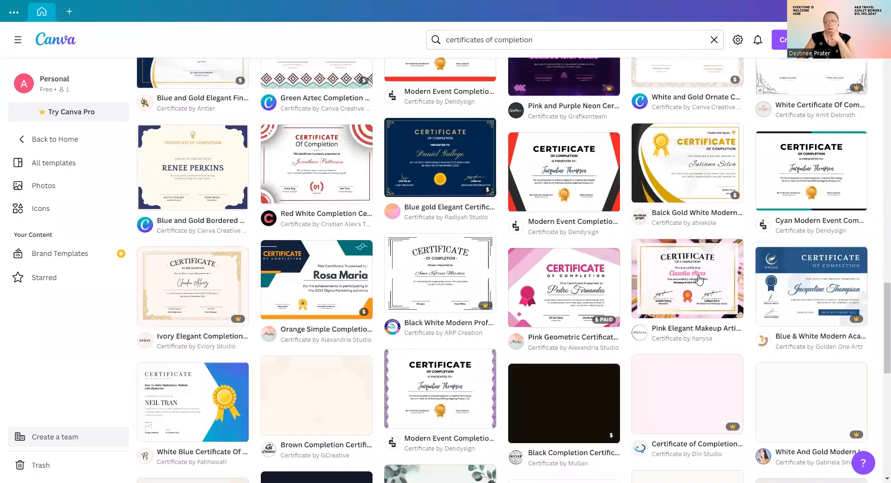
pyautogui.scroll(-1, 736, 304)
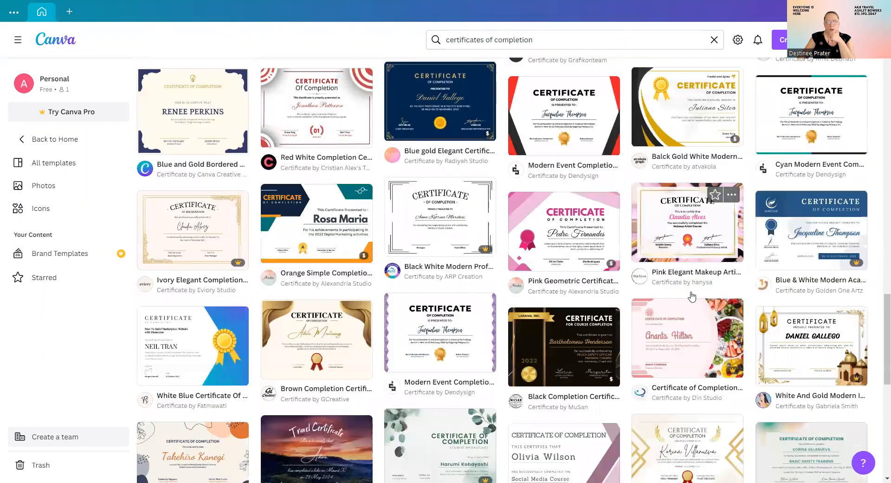
pyautogui.scroll(-5, 697, 295)
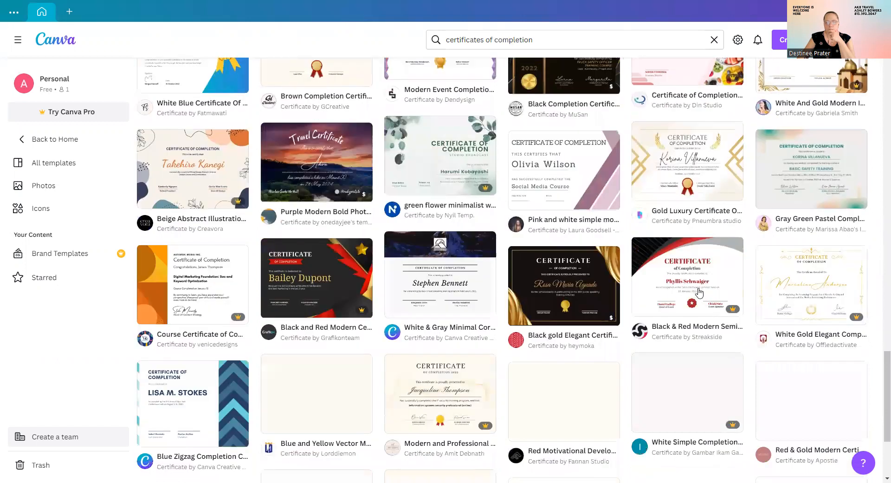
pyautogui.scroll(-4, 699, 292)
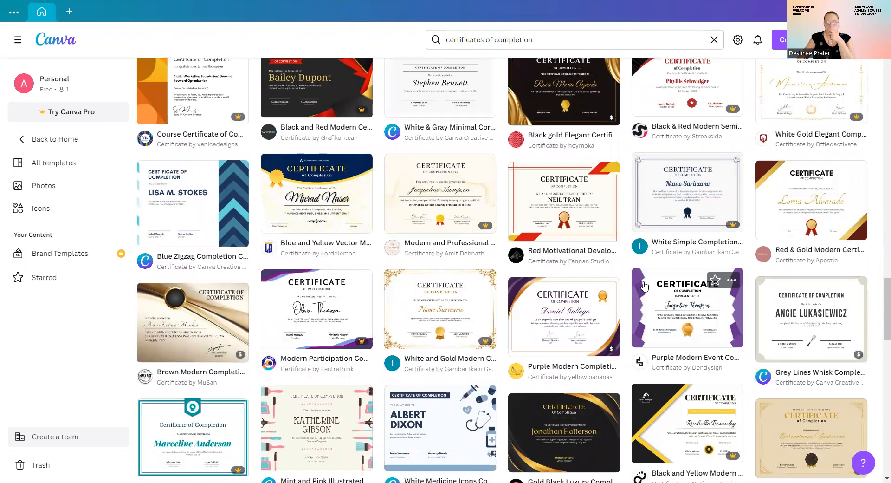
pyautogui.scroll(-5, 645, 288)
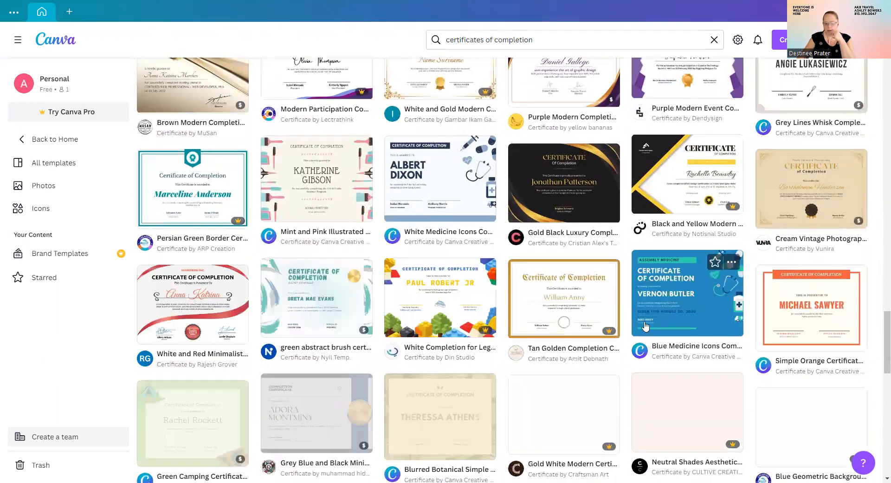
pyautogui.scroll(-5, 645, 325)
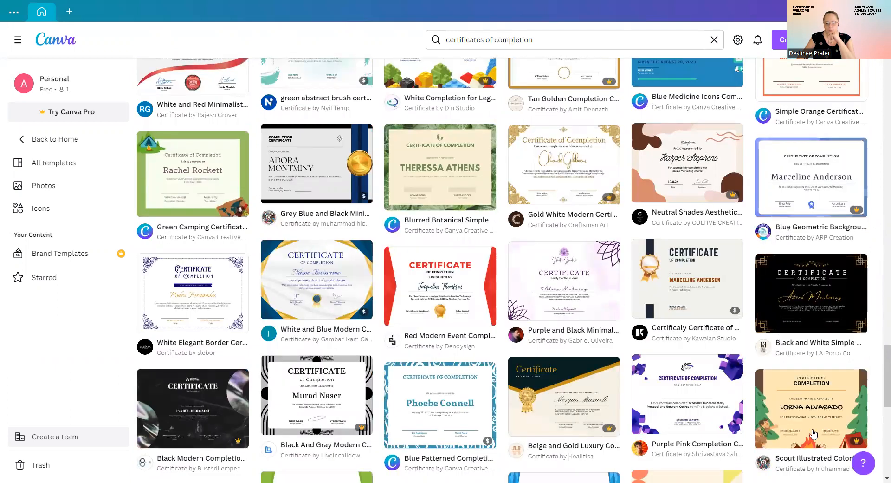
pyautogui.scroll(-4, 567, 367)
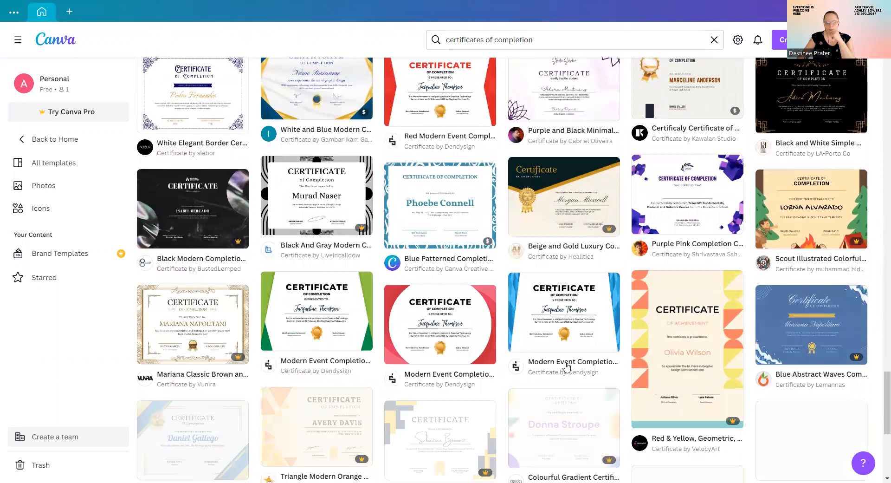
pyautogui.scroll(-6, 565, 366)
# Open the Brown Decorative Certificate Of Completion template preview (11 × 8.5 in).
pyautogui.scroll(10, 530, 356)
pyautogui.scroll(5, 530, 357)
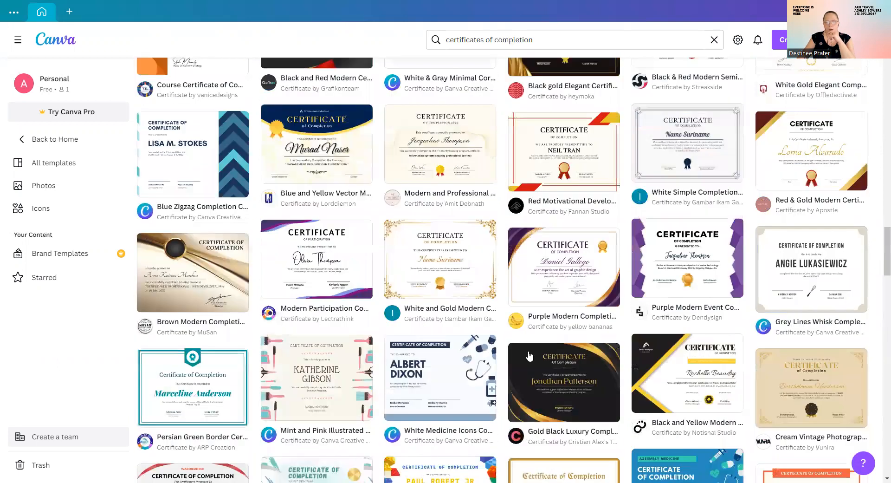
pyautogui.scroll(5, 530, 356)
pyautogui.scroll(-2, 397, 334)
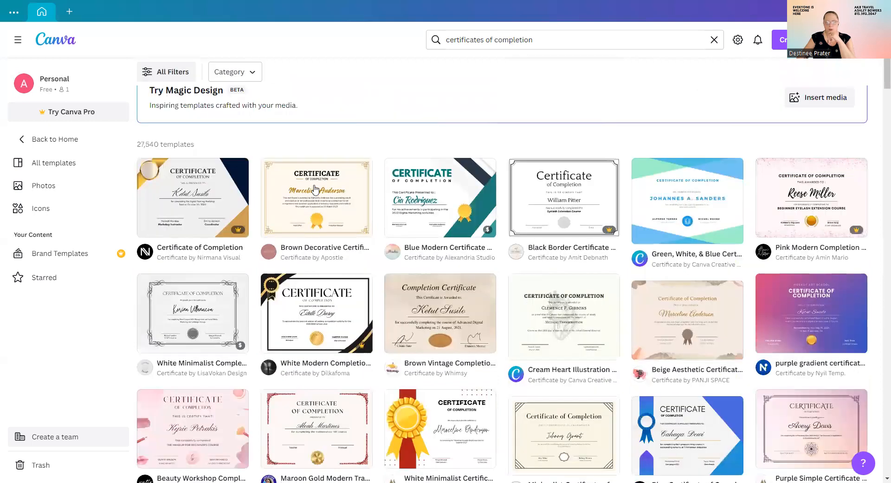
pyautogui.click(320, 199)
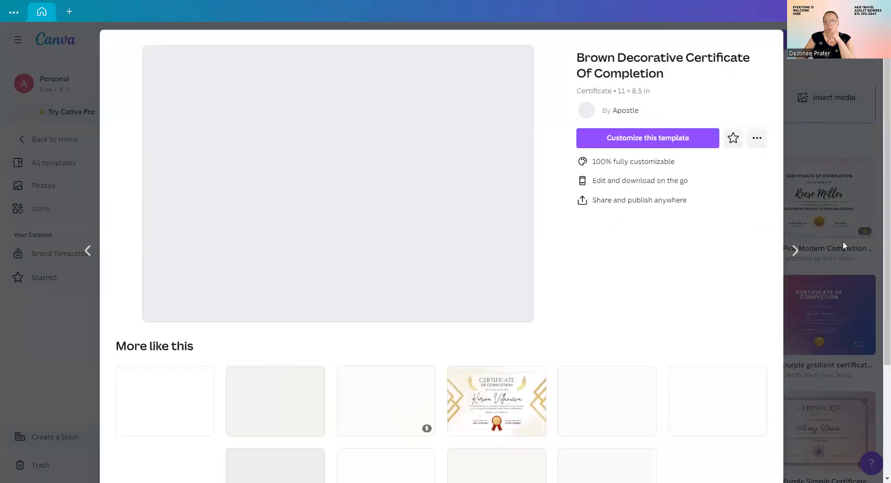
# Start a design from the Brown Decorative certificate template and type the recipient's name over the sample name.
pyautogui.click(649, 138)
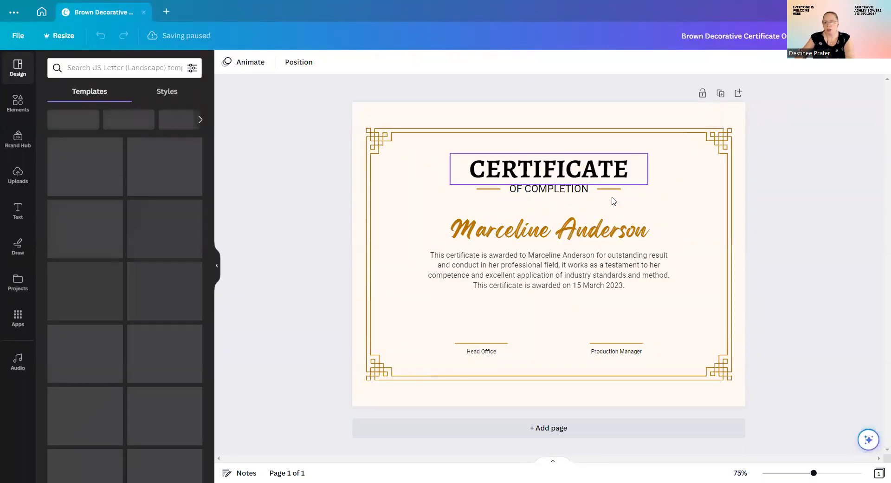
pyautogui.doubleClick(546, 234)
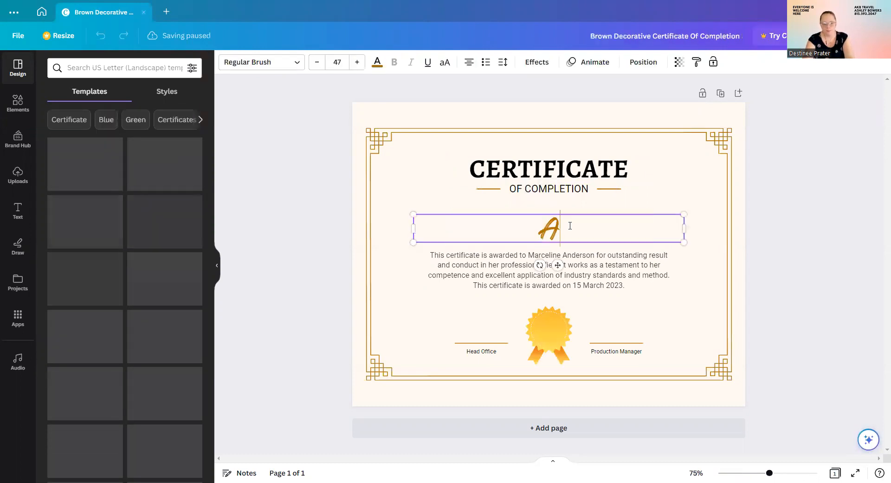
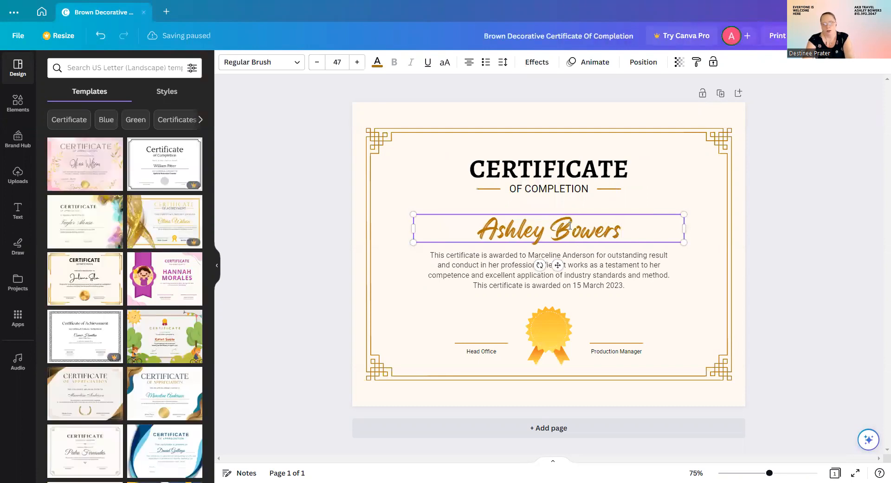
# Replace the sample name in the award paragraph with the recipient's full name.
pyautogui.click(544, 263)
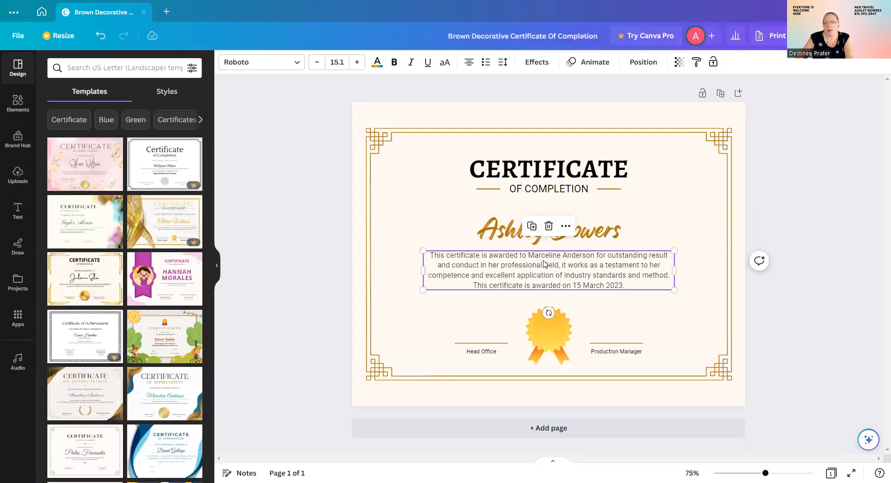
pyautogui.click(506, 258)
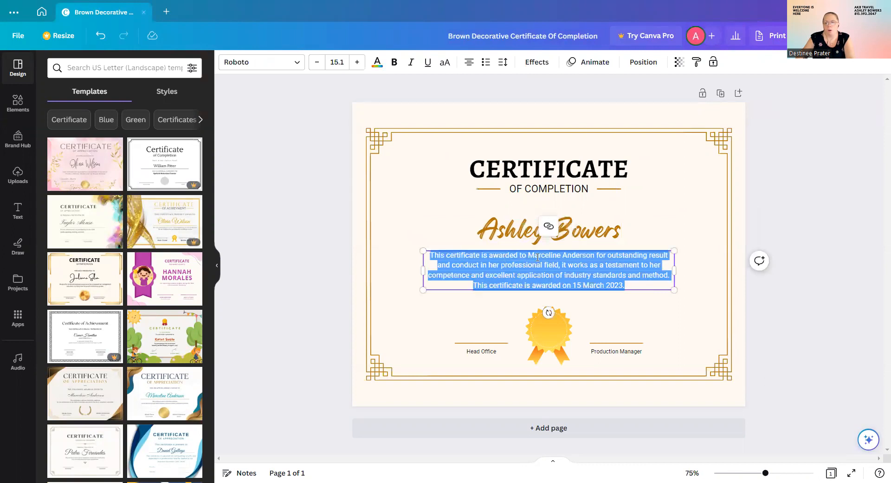
pyautogui.click(588, 254)
pyautogui.press('Right')
pyautogui.hotkey('shift', 'Left')
pyautogui.hotkey('shift', 'Left')
pyautogui.hotkey('shift', 'Left')
pyautogui.hotkey('shift', 'Left')
pyautogui.hotkey('shift', 'Left')
pyautogui.hotkey('shift', 'Left')
pyautogui.hotkey('shift', 'Left')
pyautogui.hotkey('shift', 'Left')
pyautogui.hotkey('shift', 'Left')
pyautogui.hotkey('shift', 'Left')
pyautogui.hotkey('shift', 'Left')
pyautogui.hotkey('shift', 'Left')
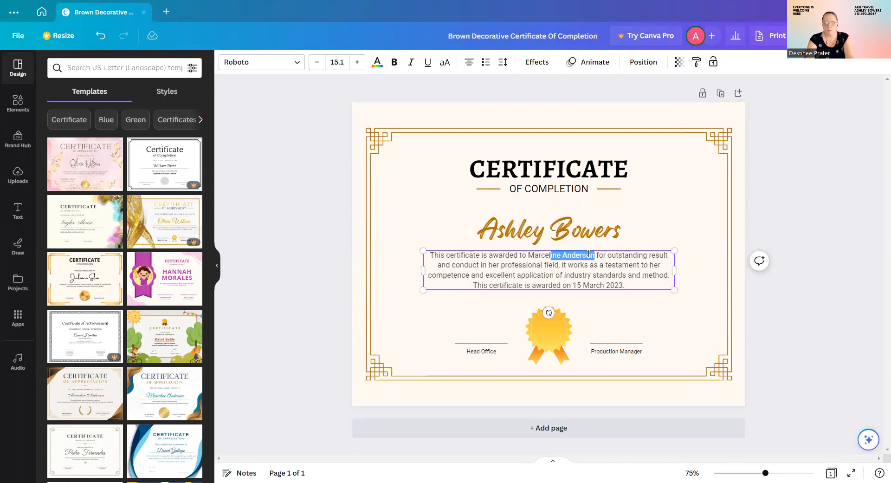
pyautogui.press('BackSpace')
pyautogui.press('BackSpace')
pyautogui.press('BackSpace')
pyautogui.press('BackSpace')
pyautogui.press('BackSpace')
pyautogui.press('BackSpace')
pyautogui.press('BackSpace')
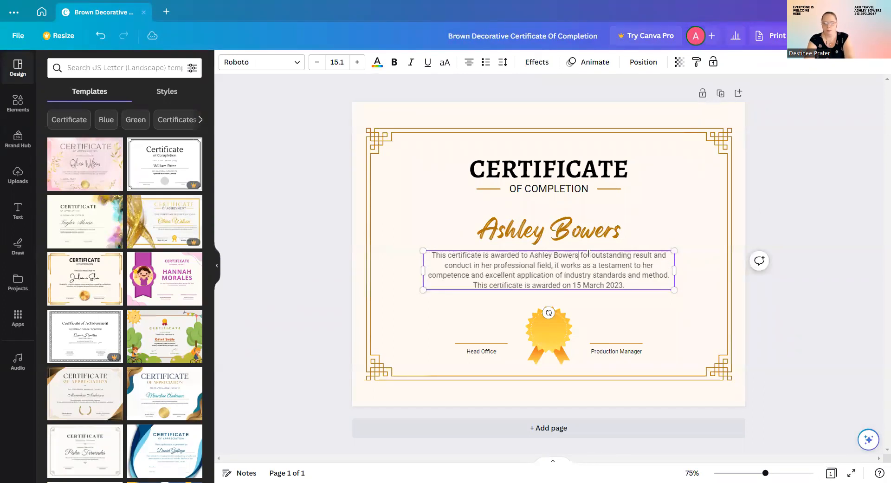
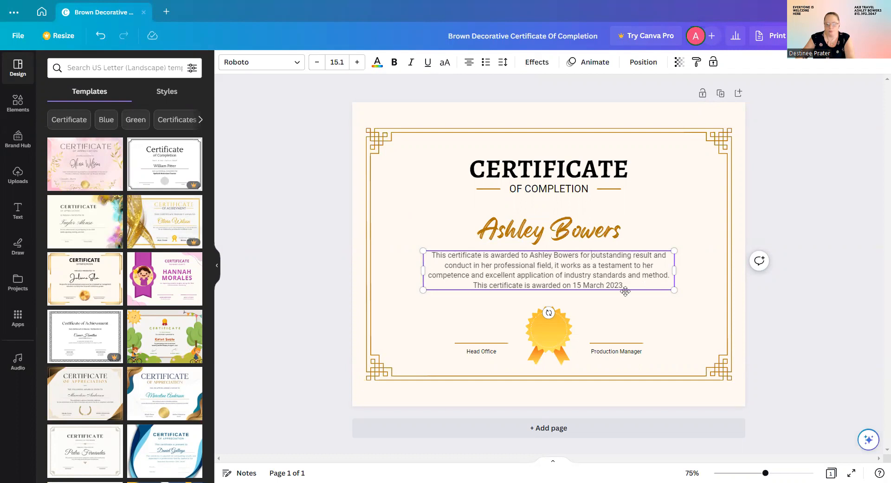
# Delete the 'outstanding…method.' passage and start typing 'completing her recommended t'.
pyautogui.keyDown('shift'); pyautogui.click(671, 277); pyautogui.keyUp('shift')
pyautogui.press('BackSpace')
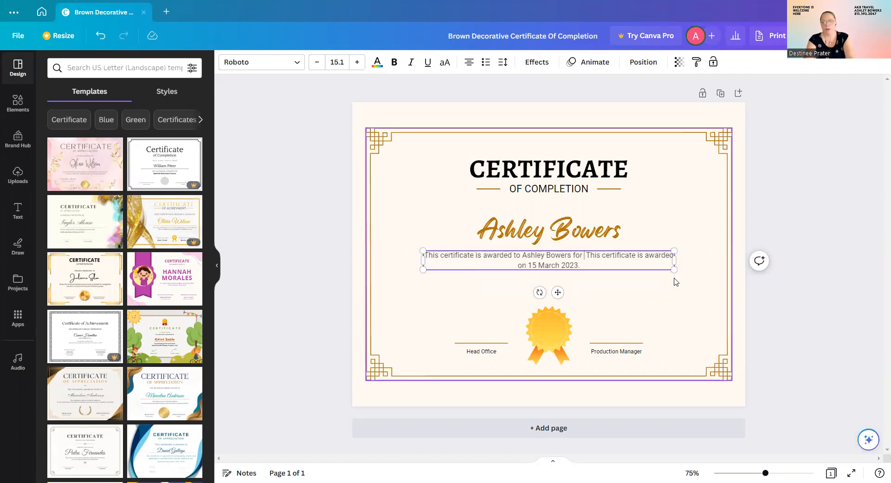
pyautogui.write('completin')
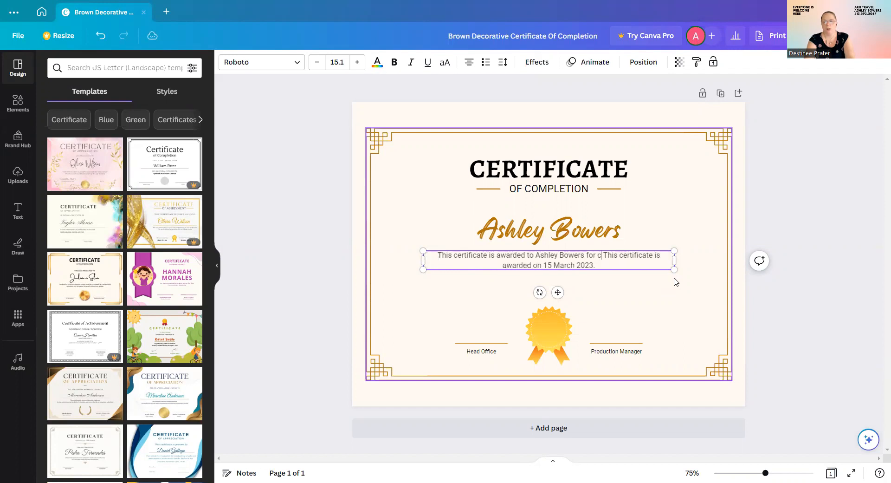
pyautogui.write('g ')
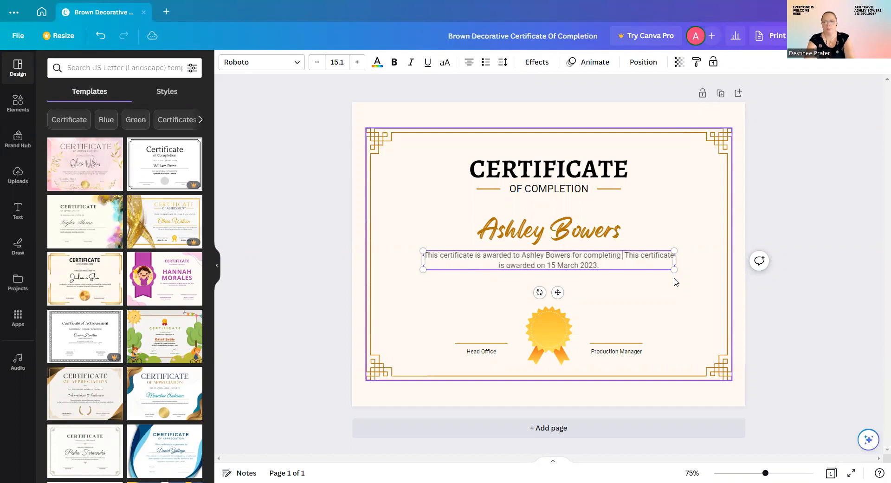
pyautogui.write('her requi')
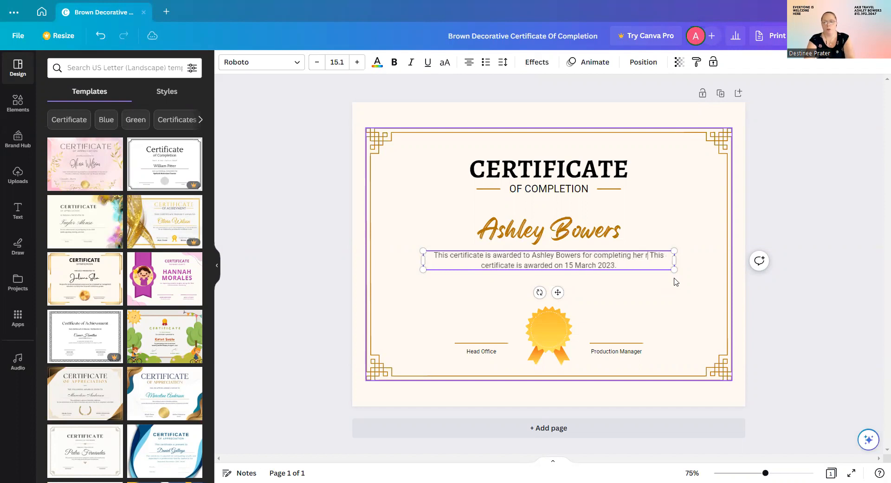
pyautogui.press('BackSpace')
pyautogui.press('BackSpace')
pyautogui.press('BackSpace')
pyautogui.press('BackSpace')
pyautogui.write('ecommend')
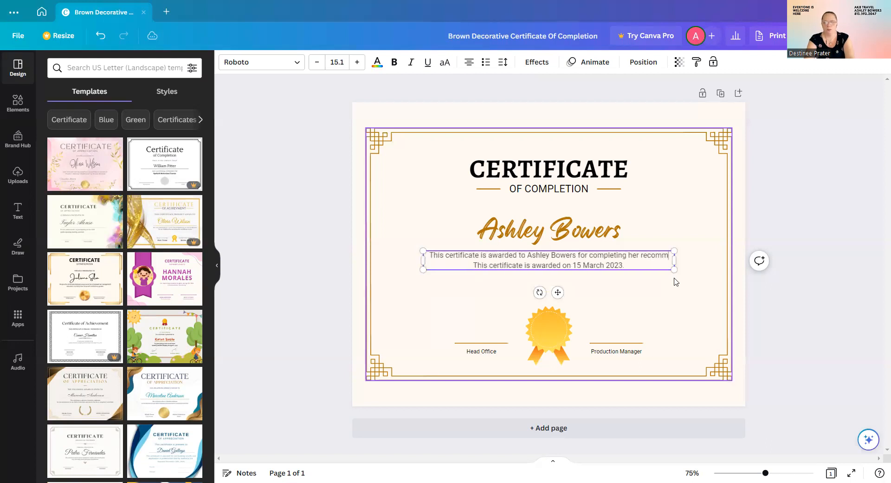
pyautogui.write('ed trai')
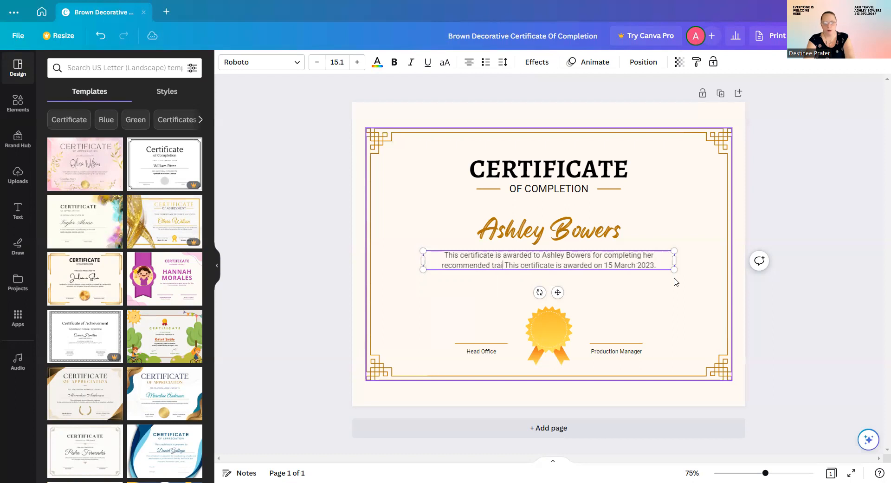
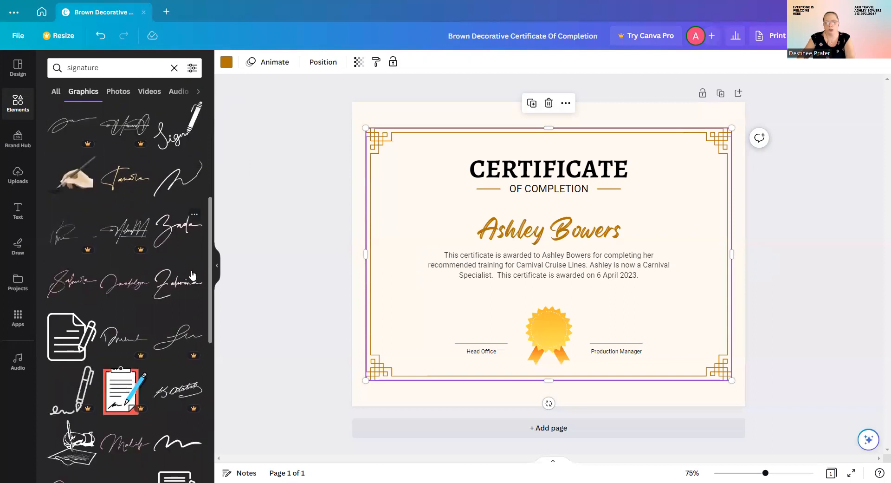
pyautogui.scroll(-2, 106, 279)
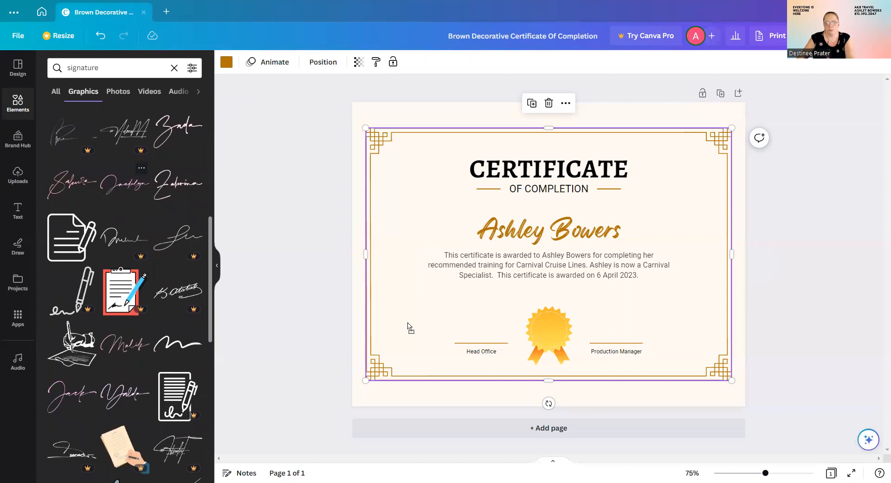
# Place script signatures on the Head Office and Production Manager lines, sized to fit.
pyautogui.moveTo(404, 360)
pyautogui.mouseDown()
pyautogui.moveTo(392, 360)
pyautogui.moveTo(473, 328)
pyautogui.moveTo(483, 336)
pyautogui.moveTo(471, 338)
pyautogui.mouseUp()
pyautogui.click(623, 321)
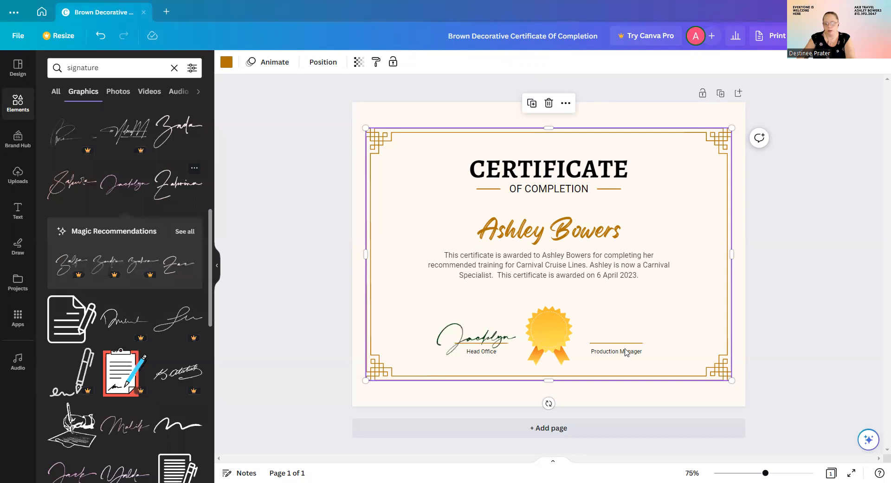
pyautogui.moveTo(625, 352); pyautogui.dragTo(625, 351)
pyautogui.moveTo(596, 380)
pyautogui.mouseDown()
pyautogui.moveTo(679, 310)
pyautogui.moveTo(610, 338)
pyautogui.moveTo(613, 344)
pyautogui.mouseUp()
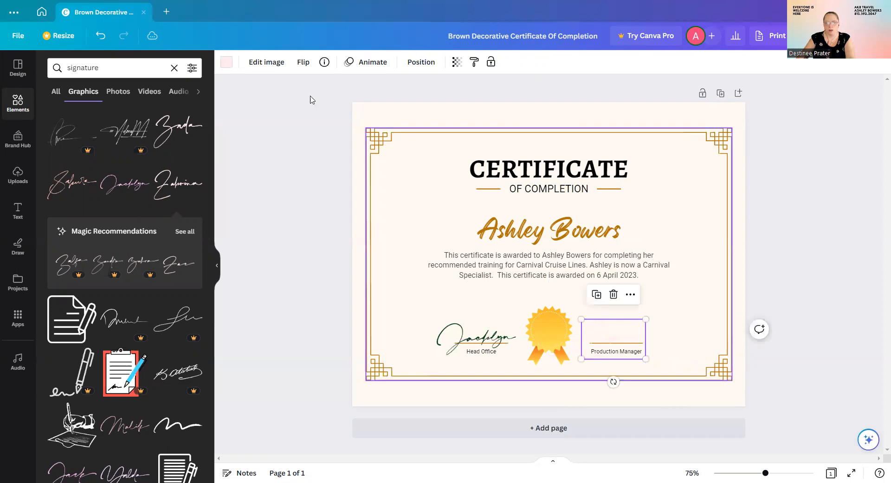
# Recolour the Production Manager signature dark green from Document colors and bring up Share.
pyautogui.click(227, 62)
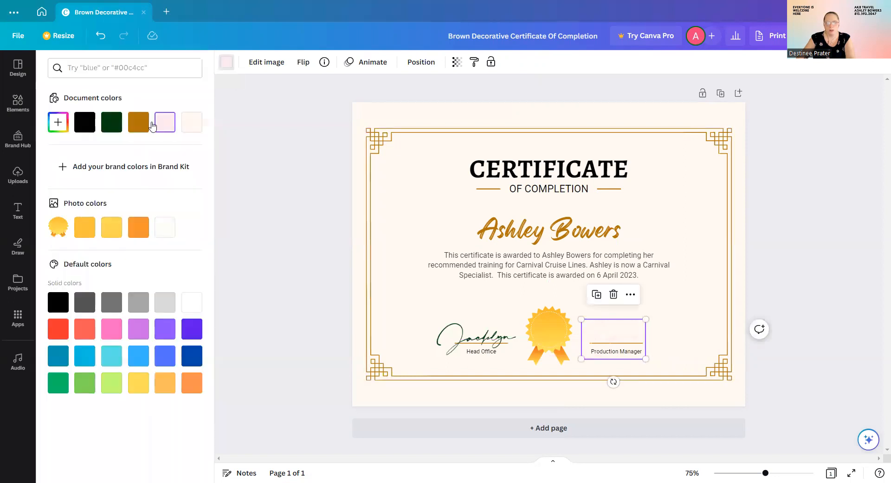
pyautogui.click(111, 122)
pyautogui.click(703, 267)
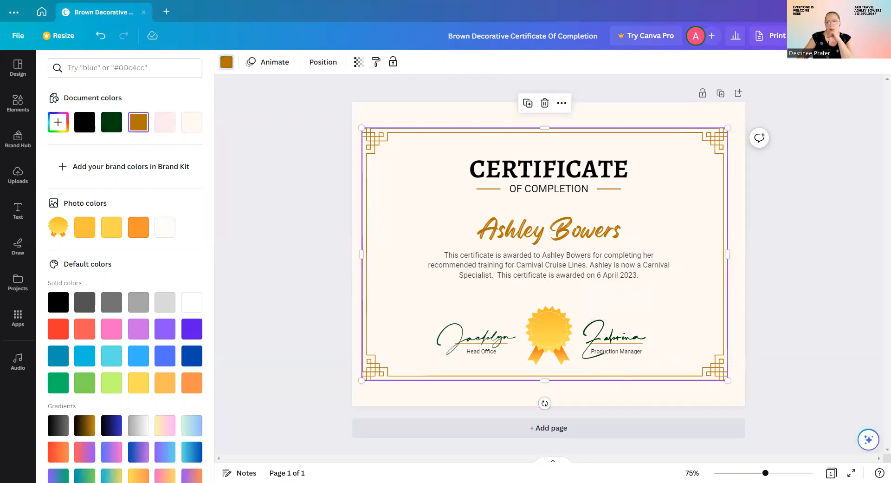
pyautogui.click(836, 35)
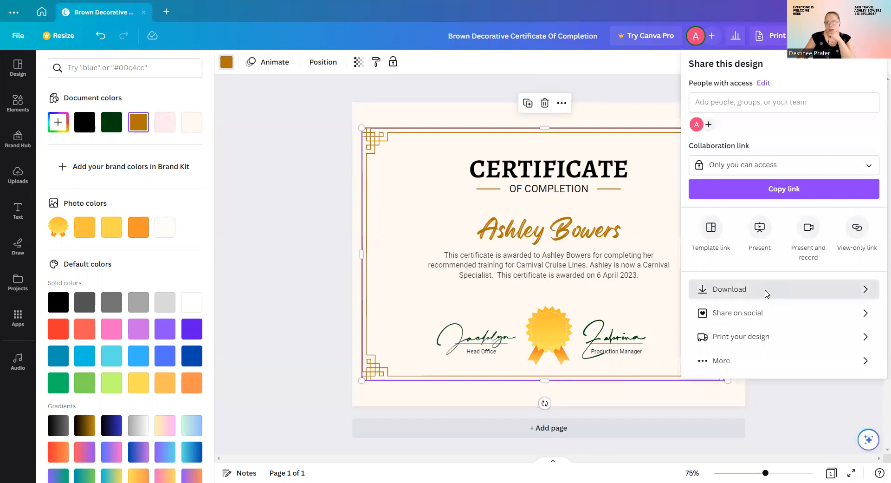
# Download the certificate as a PNG into the Presenting Trainings folder and close the design.
pyautogui.click(762, 292)
pyautogui.click(782, 235)
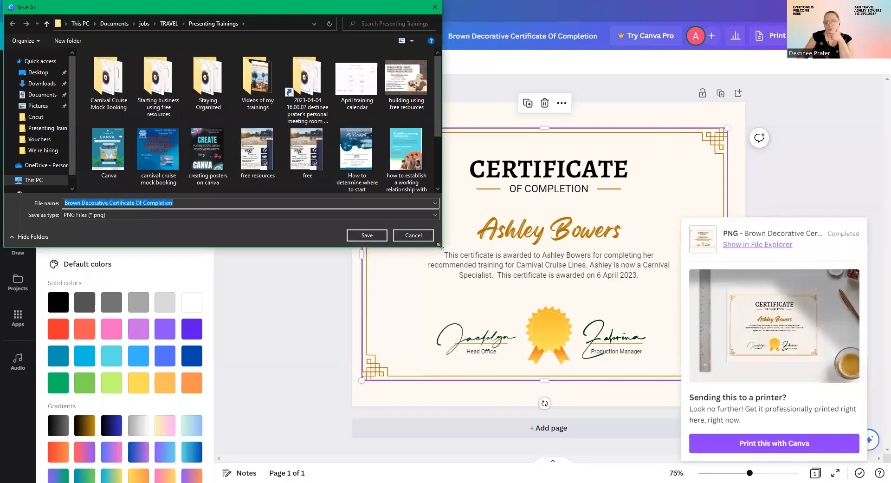
pyautogui.click(367, 235)
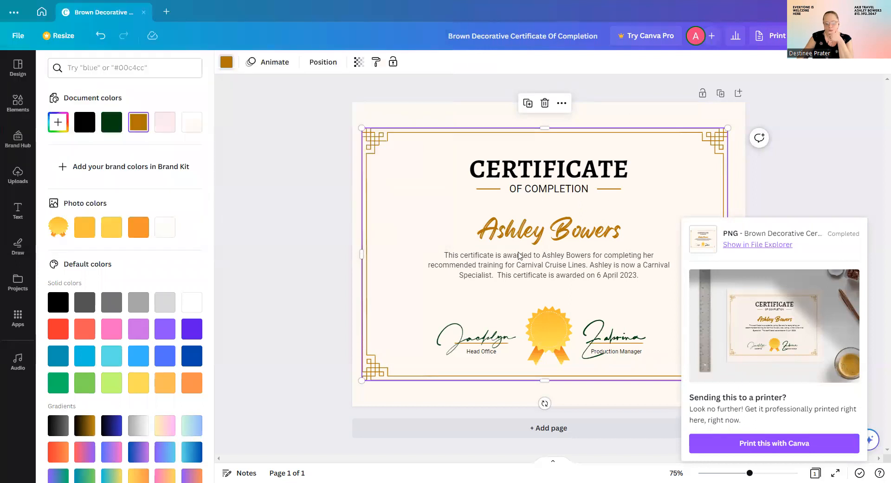
pyautogui.click(143, 12)
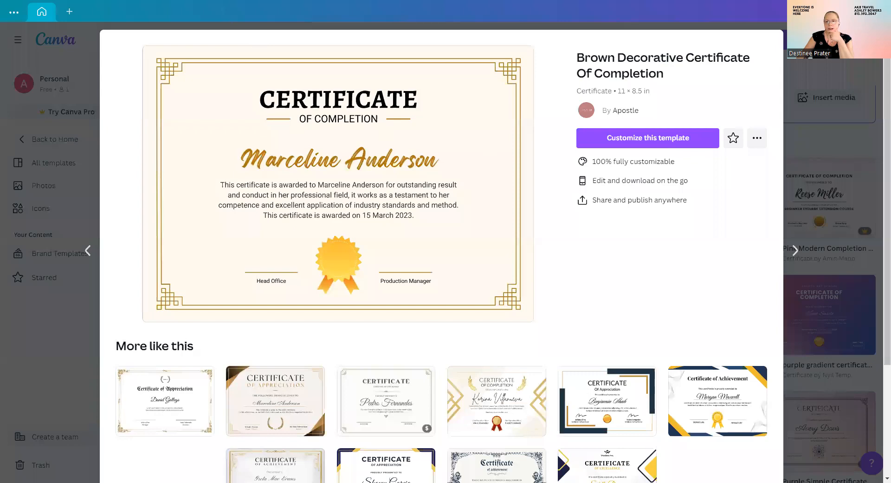
# Dismiss the certificate template preview, return to Home and scroll through the home page.
pyautogui.press('Escape')
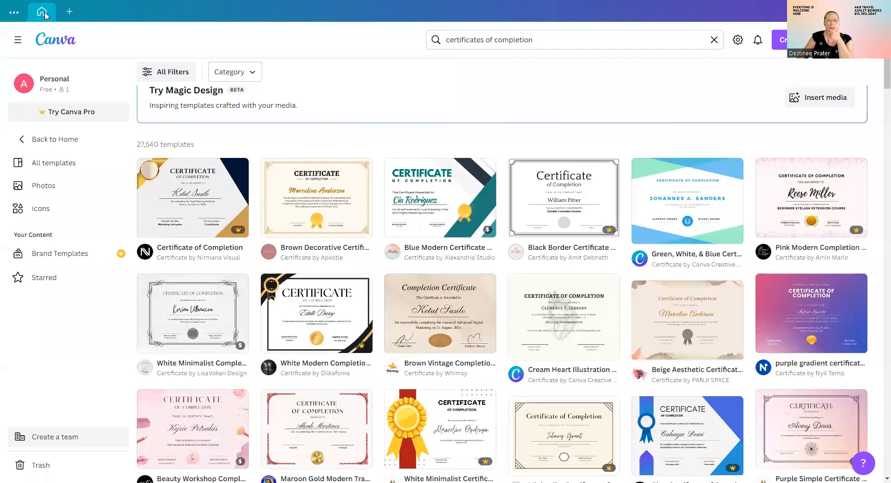
pyautogui.click(54, 42)
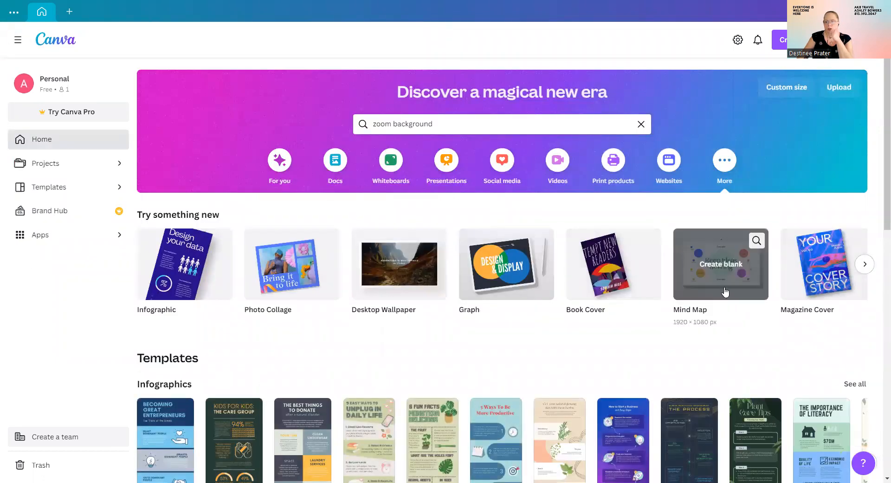
pyautogui.scroll(-1, 733, 293)
pyautogui.scroll(-1, 744, 293)
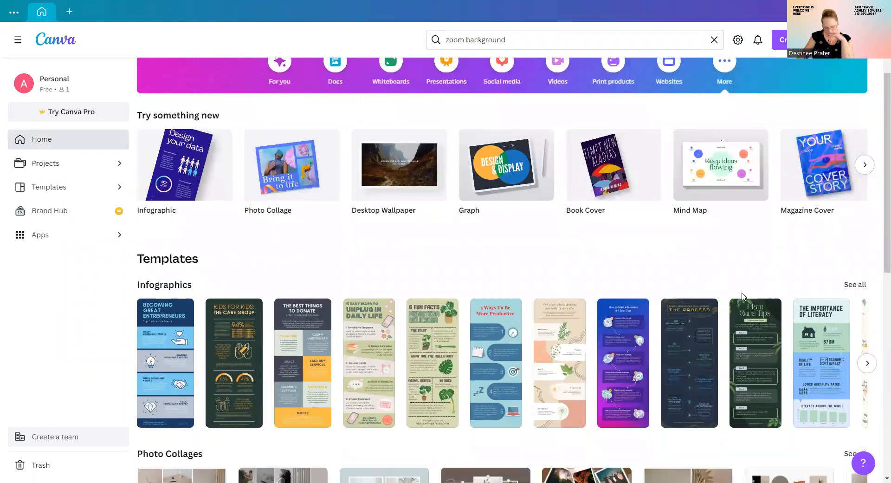
pyautogui.scroll(-1, 743, 294)
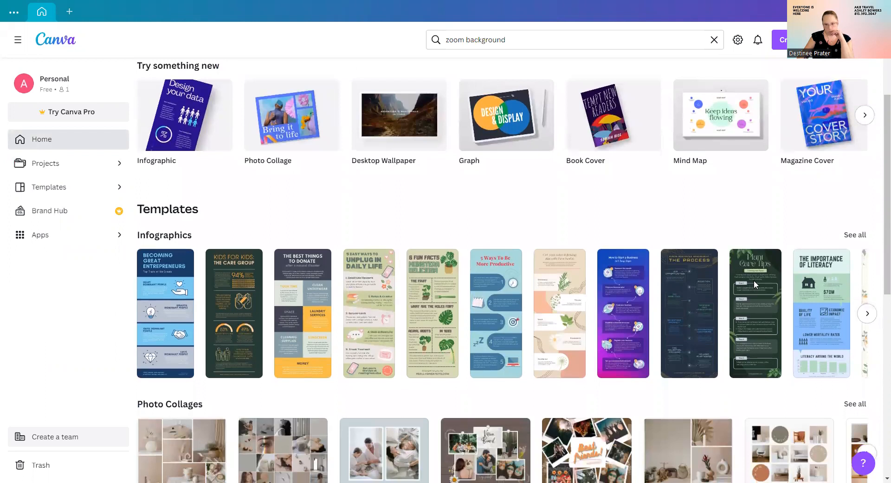
pyautogui.scroll(3, 754, 280)
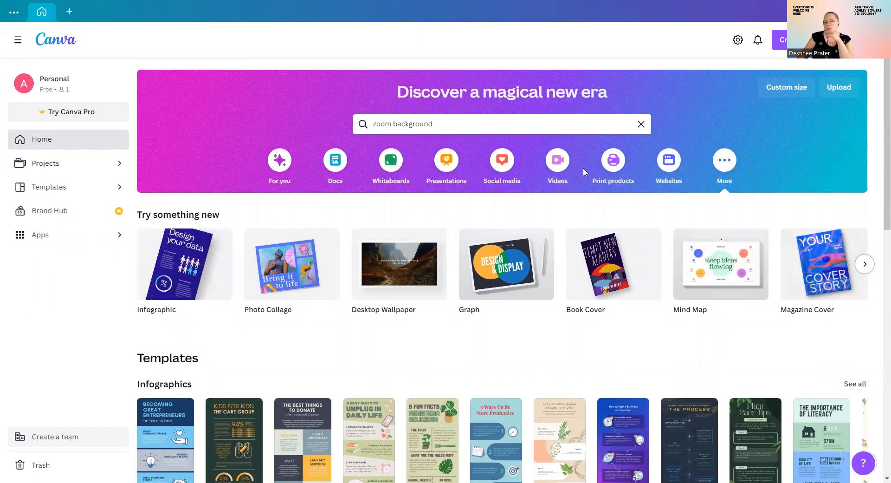
pyautogui.moveTo(495, 124); pyautogui.dragTo(343, 116)
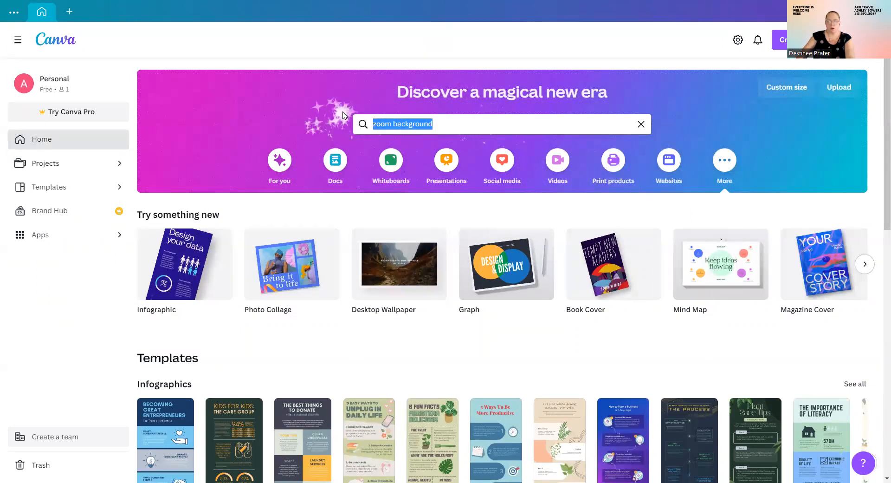
pyautogui.write('workshi')
pyautogui.press('BackSpace')
pyautogui.write('eets')
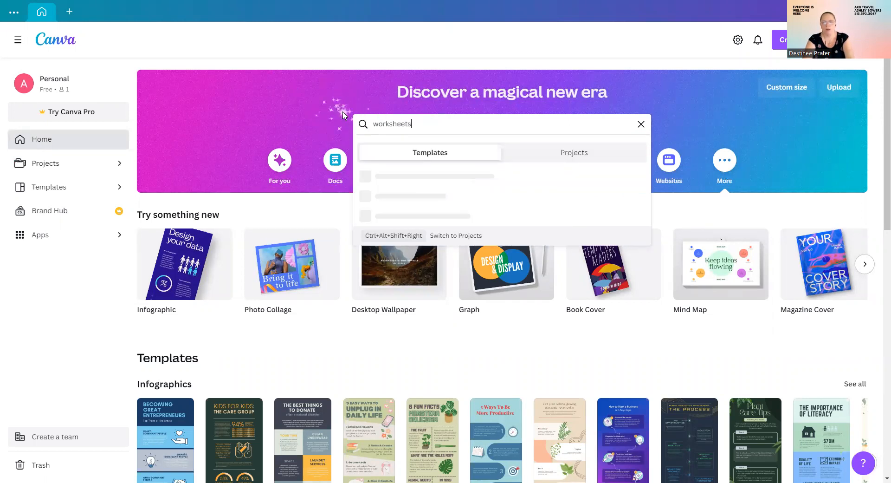
pyautogui.press('Return')
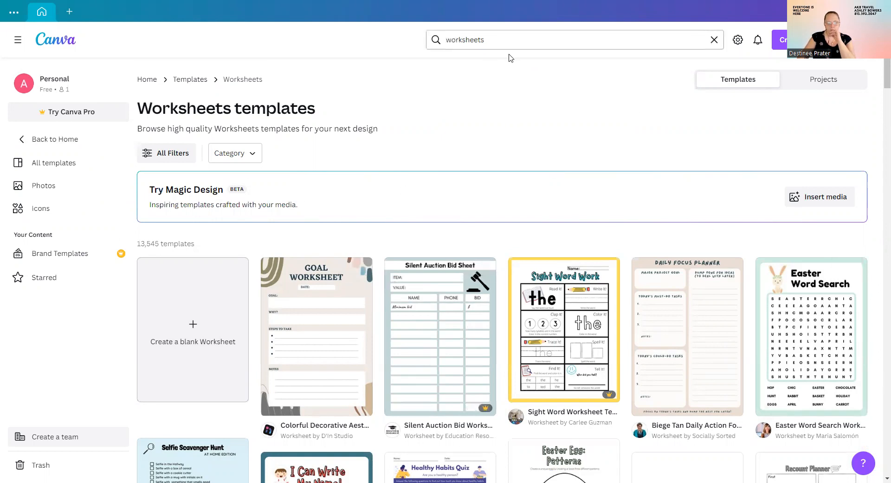
pyautogui.scroll(-7, 631, 218)
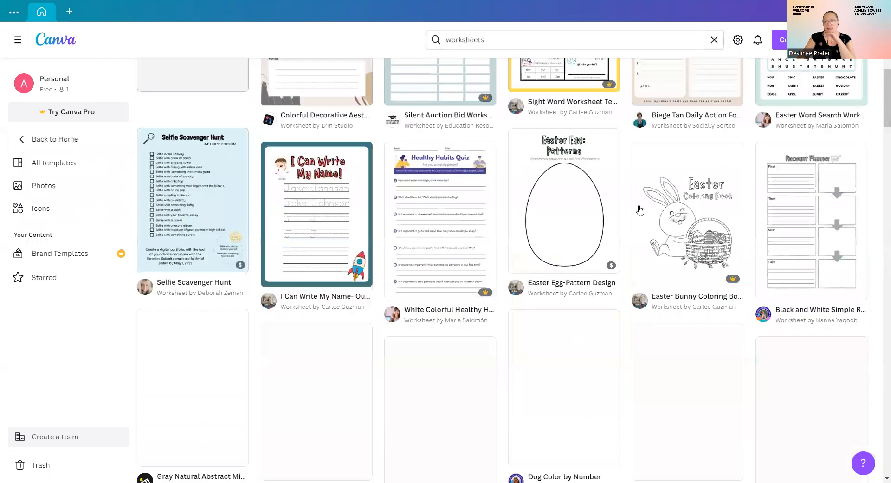
pyautogui.scroll(-1, 641, 220)
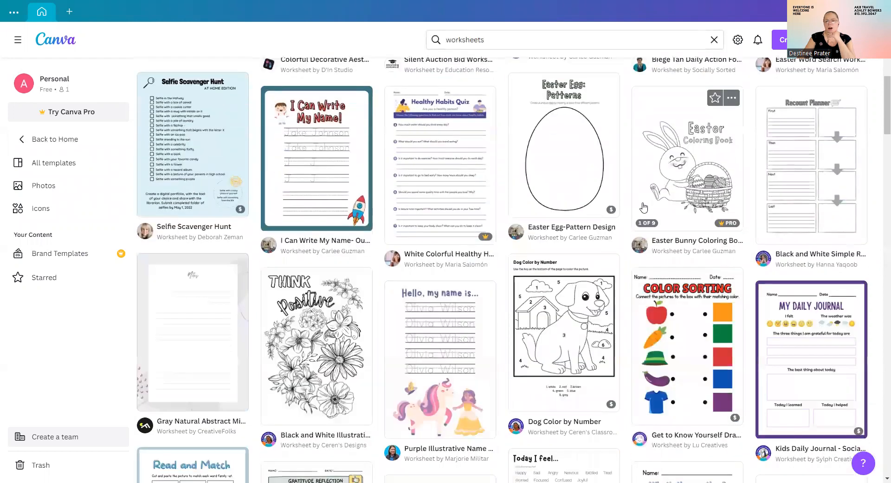
pyautogui.scroll(-3, 634, 203)
pyautogui.scroll(-3, 633, 201)
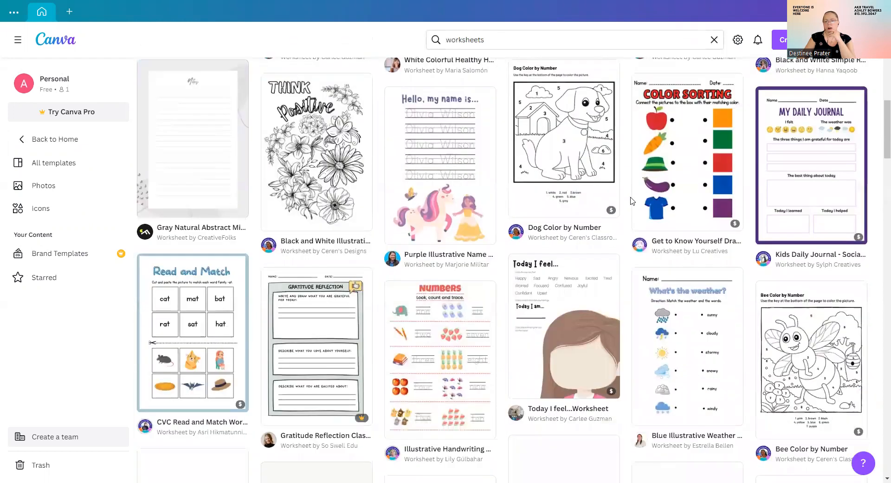
pyautogui.scroll(-2, 631, 200)
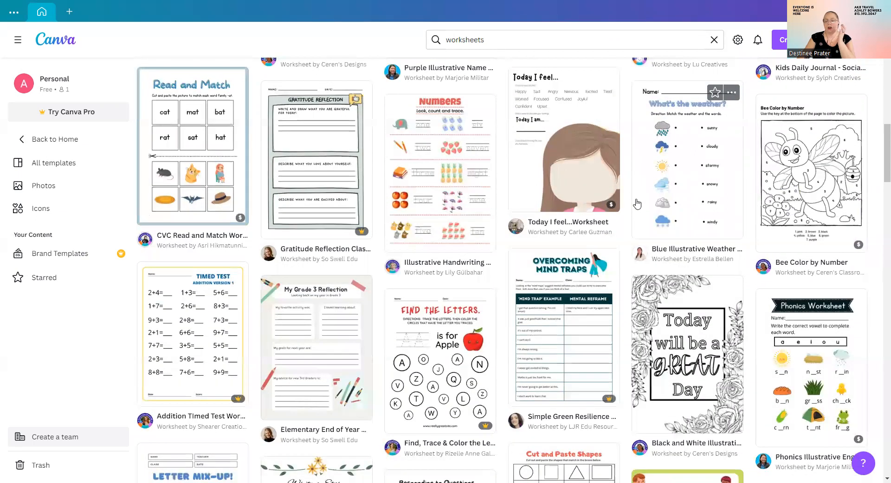
pyautogui.scroll(-8, 637, 204)
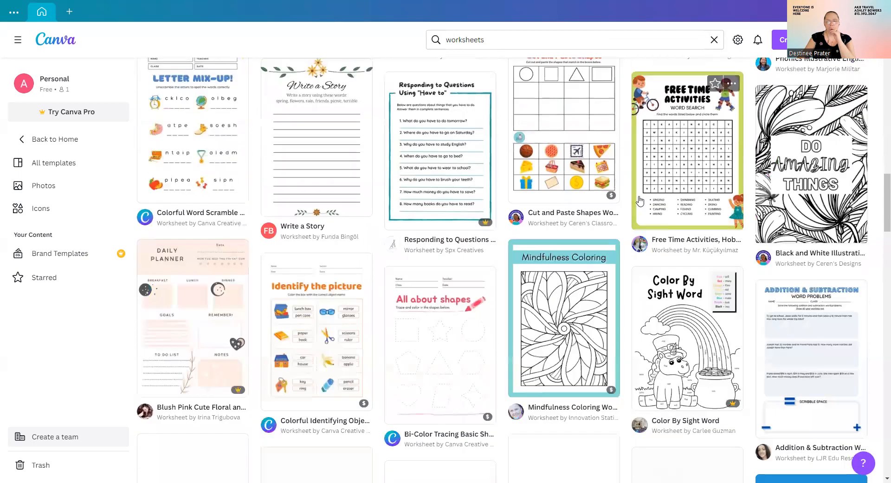
pyautogui.scroll(-6, 639, 200)
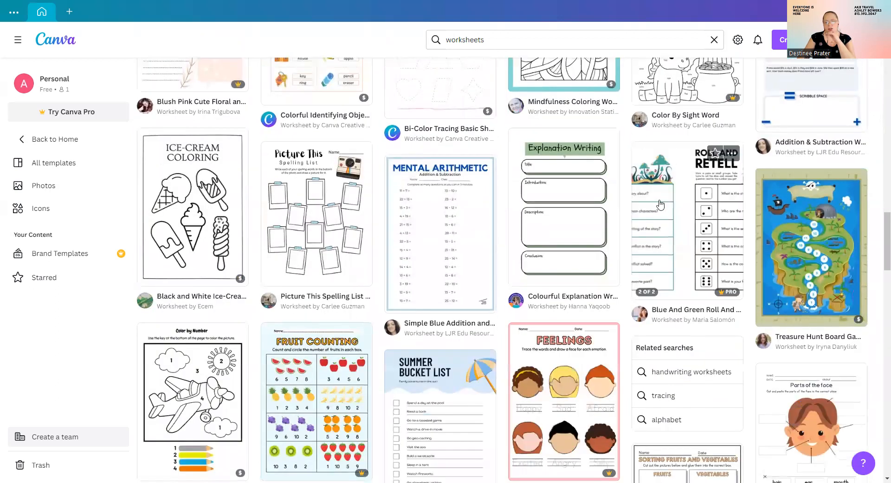
pyautogui.scroll(-4, 660, 204)
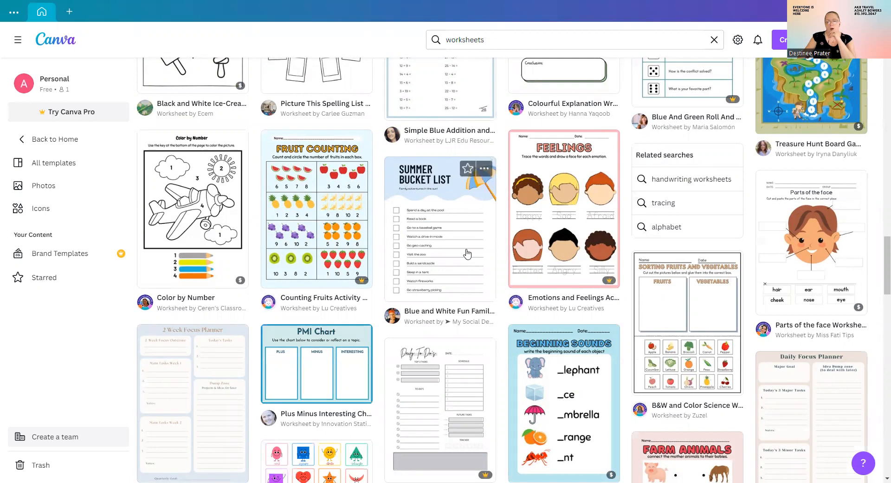
pyautogui.scroll(-7, 469, 243)
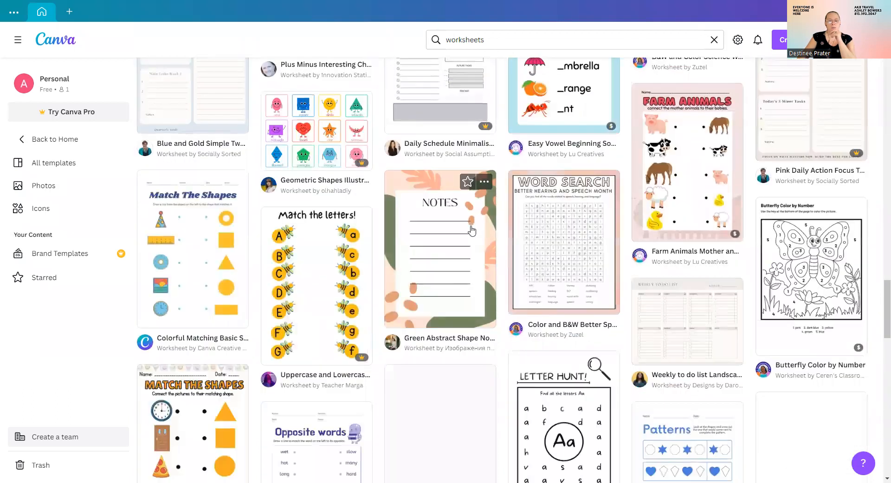
pyautogui.scroll(-1, 472, 231)
pyautogui.scroll(-6, 473, 230)
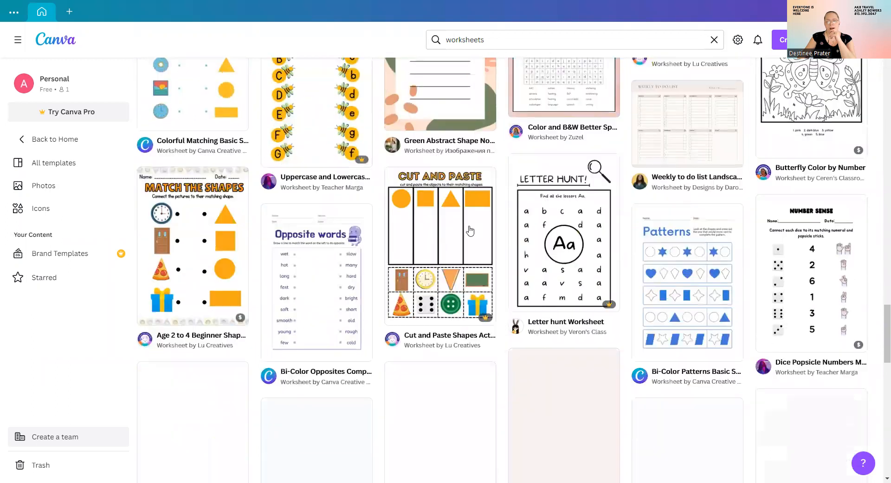
pyautogui.scroll(-1, 469, 222)
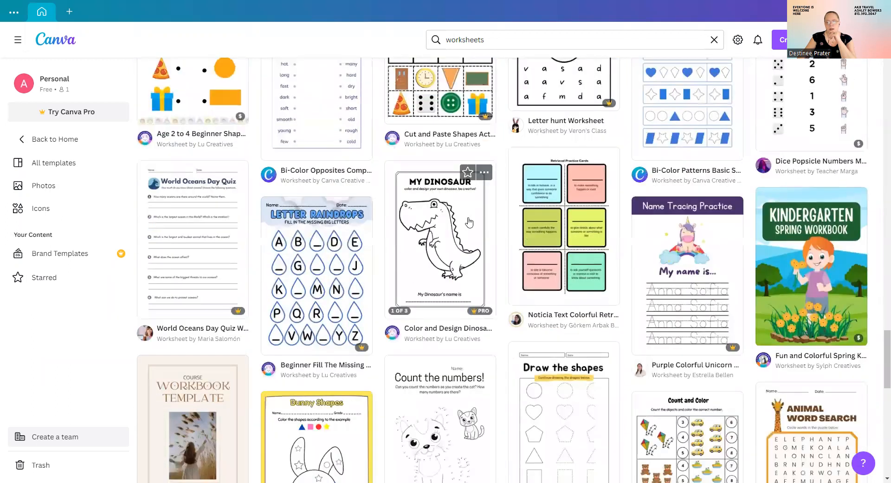
pyautogui.scroll(-7, 471, 222)
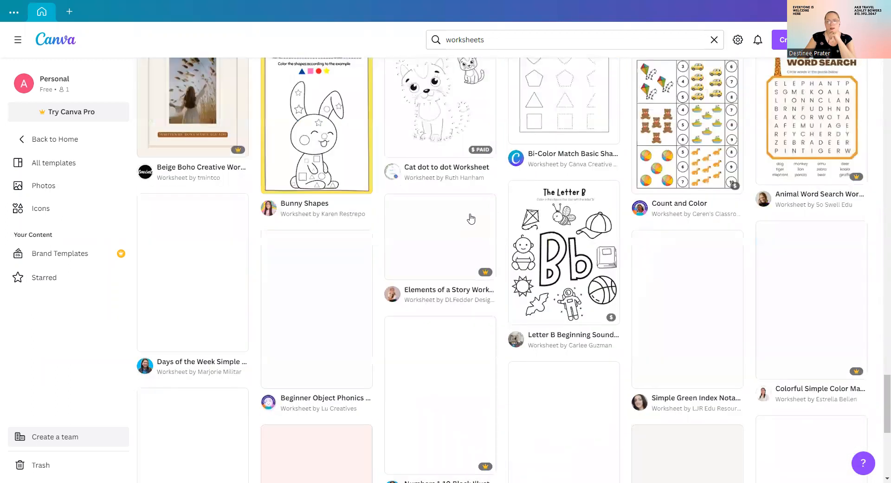
pyautogui.scroll(-1, 471, 219)
pyautogui.scroll(-2, 471, 217)
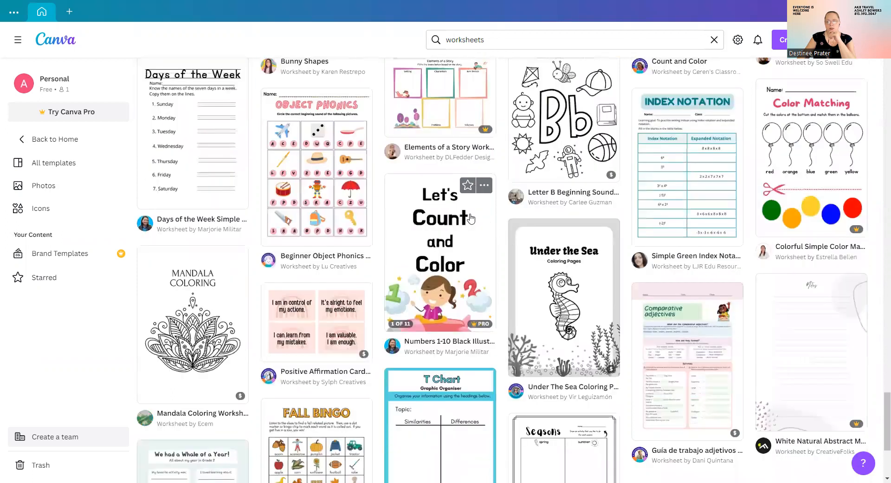
pyautogui.scroll(-7, 470, 221)
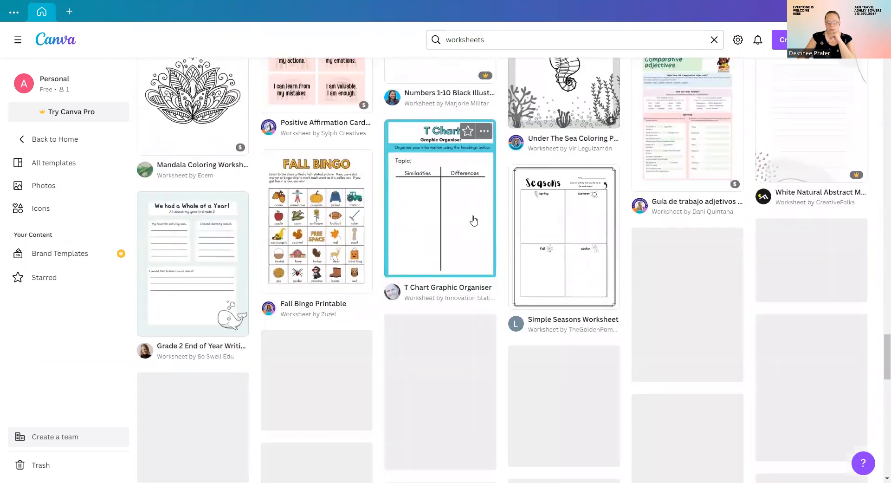
pyautogui.scroll(-4, 474, 219)
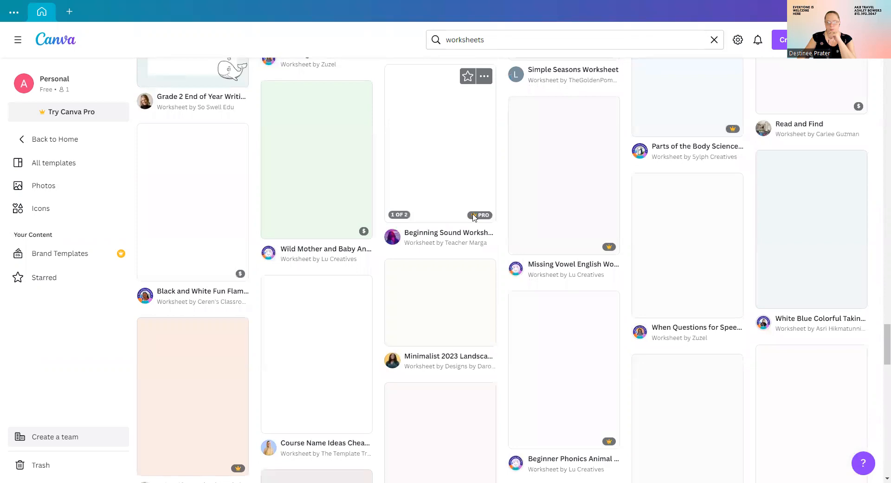
pyautogui.scroll(-3, 474, 218)
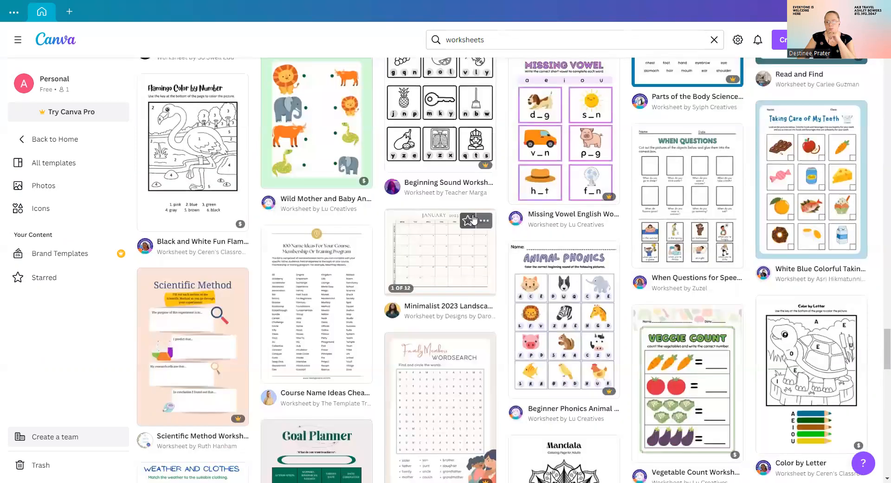
pyautogui.scroll(-9, 474, 218)
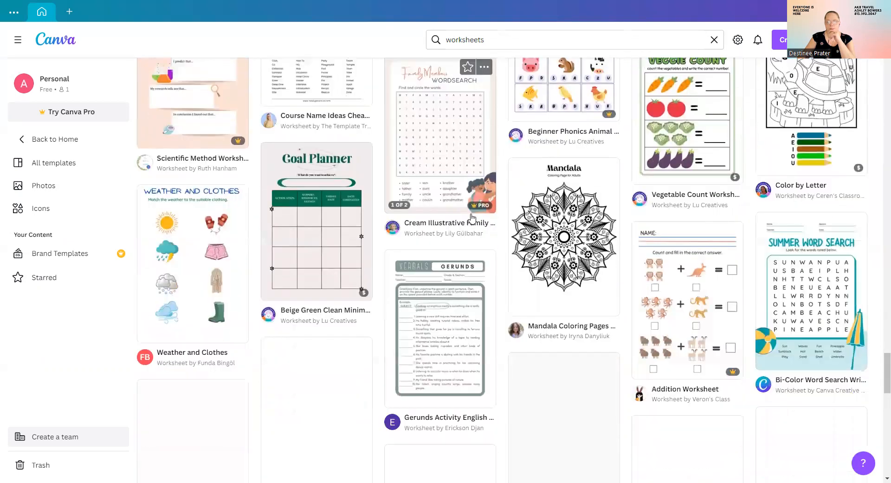
pyautogui.scroll(-2, 471, 217)
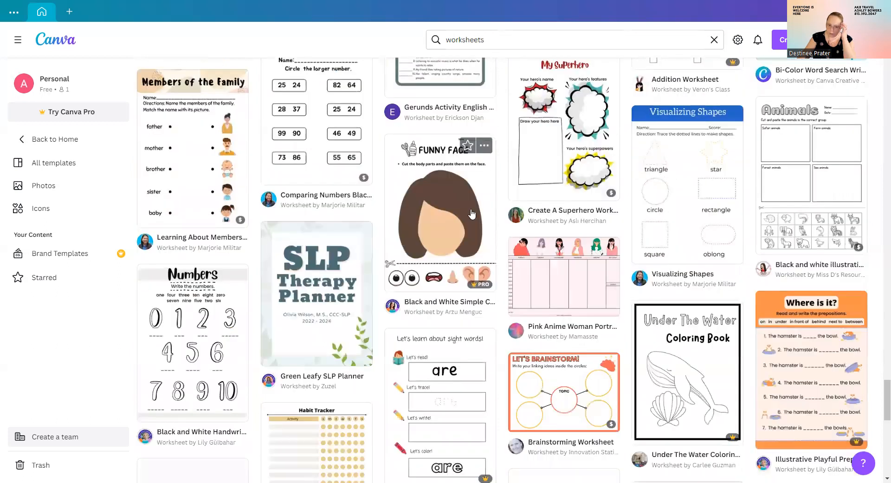
pyautogui.scroll(-5, 471, 215)
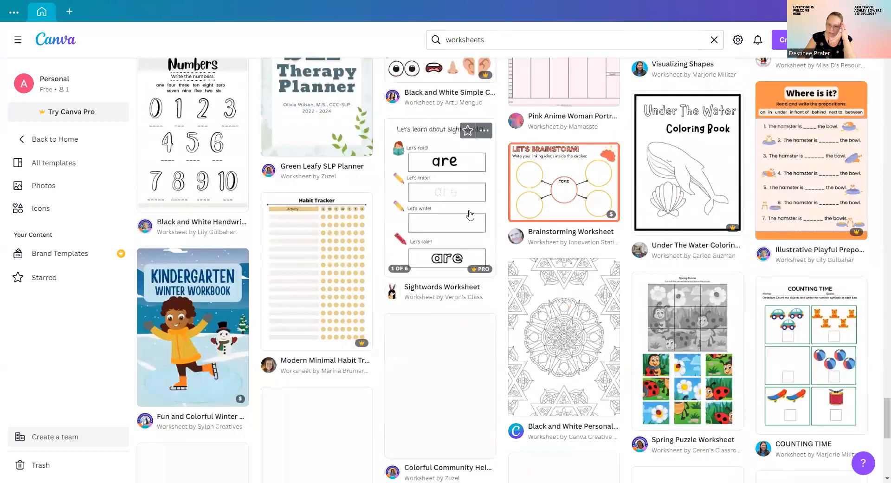
pyautogui.scroll(-4, 470, 215)
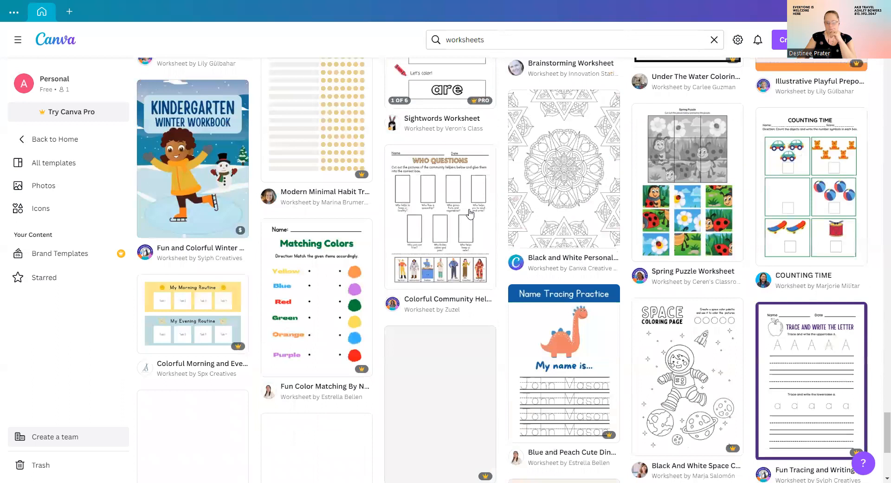
pyautogui.scroll(-5, 471, 214)
pyautogui.scroll(-5, 465, 213)
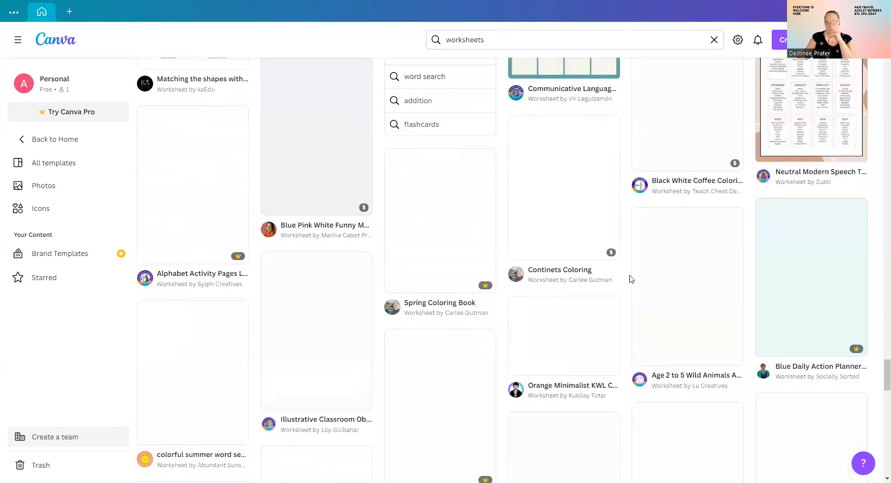
pyautogui.scroll(8, 634, 281)
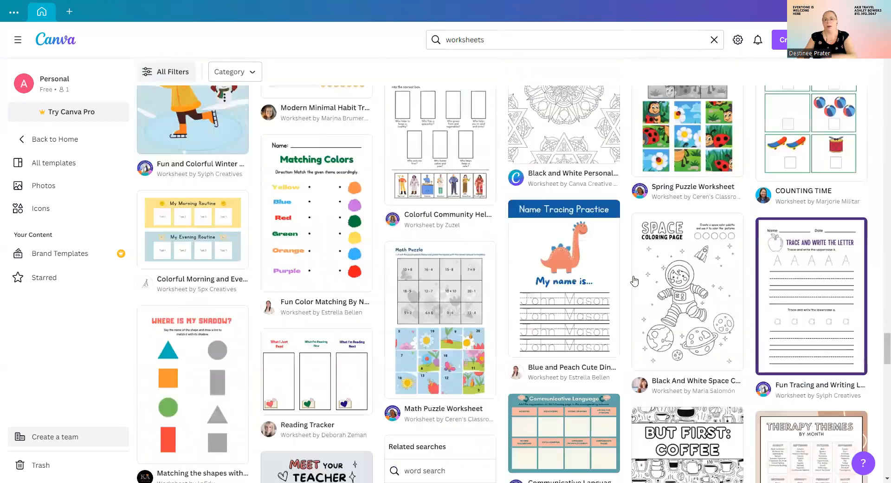
pyautogui.scroll(10, 589, 268)
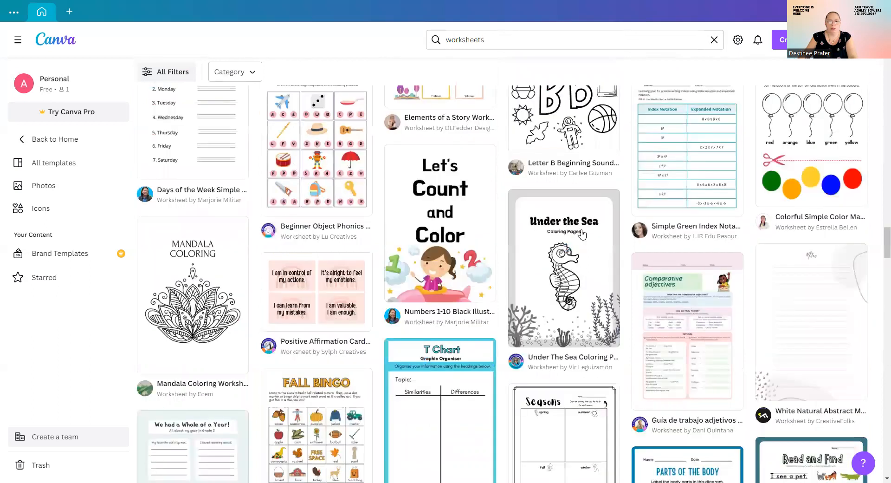
pyautogui.scroll(10, 626, 228)
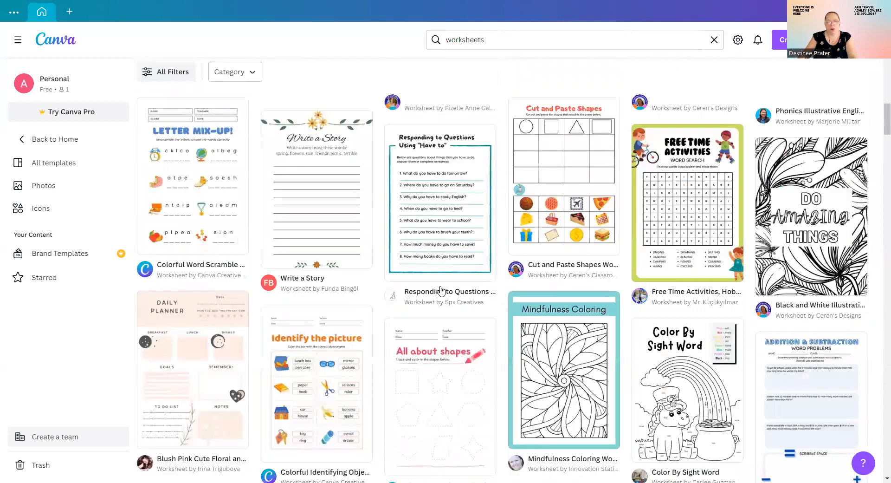
pyautogui.scroll(5, 192, 324)
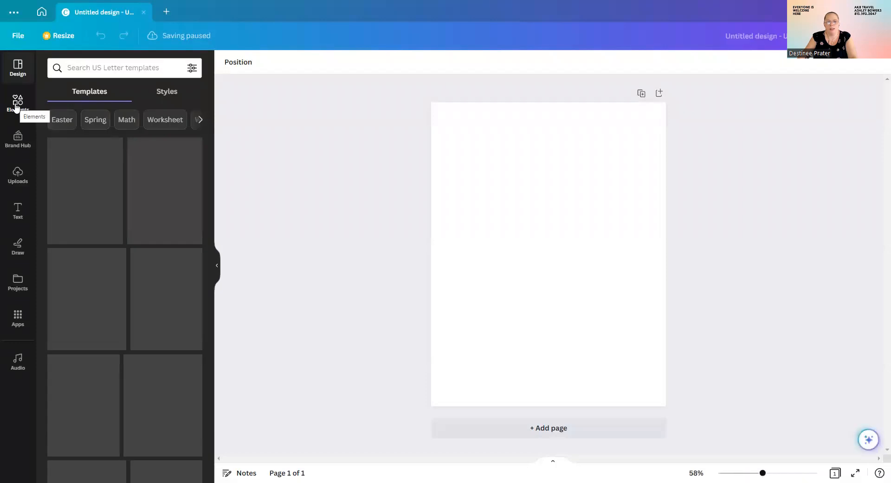
# Open the Elements library beside the blank US Letter page.
pyautogui.click(17, 105)
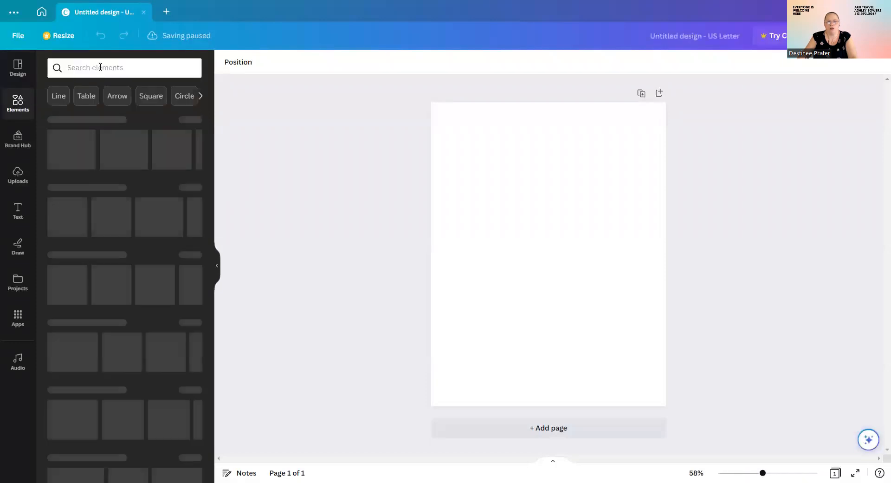
# Search Elements for 'Travel' and browse its Graphics, Photos and Videos results.
pyautogui.click(100, 68)
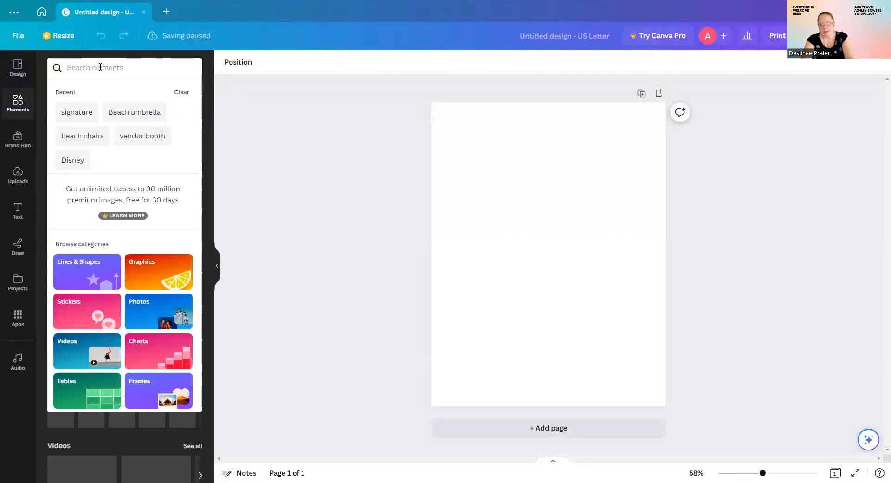
pyautogui.write('Tra')
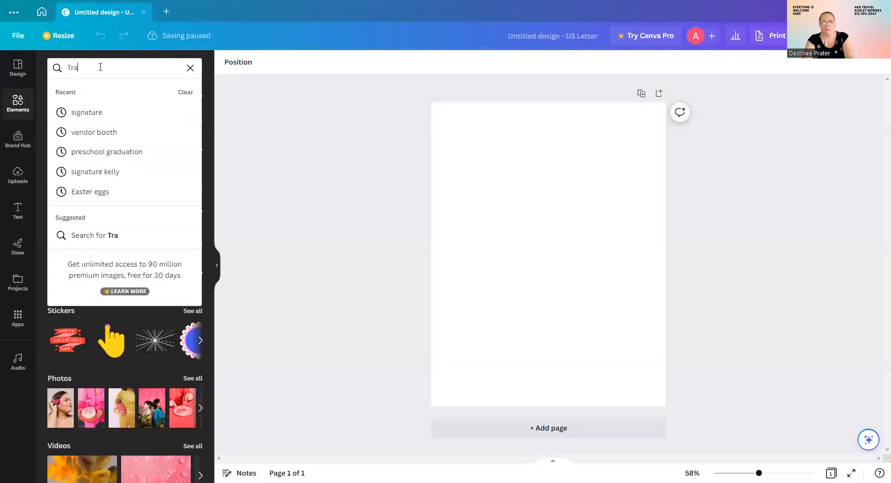
pyautogui.write('vel')
pyautogui.press('Return')
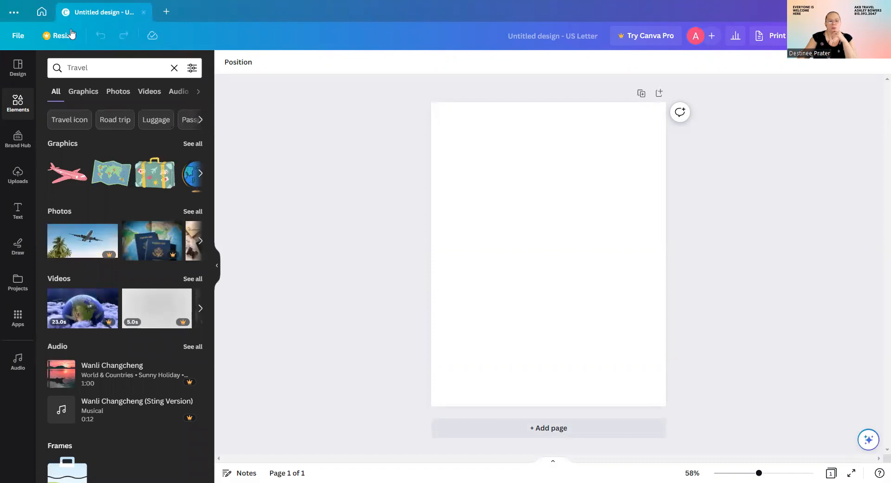
pyautogui.click(193, 145)
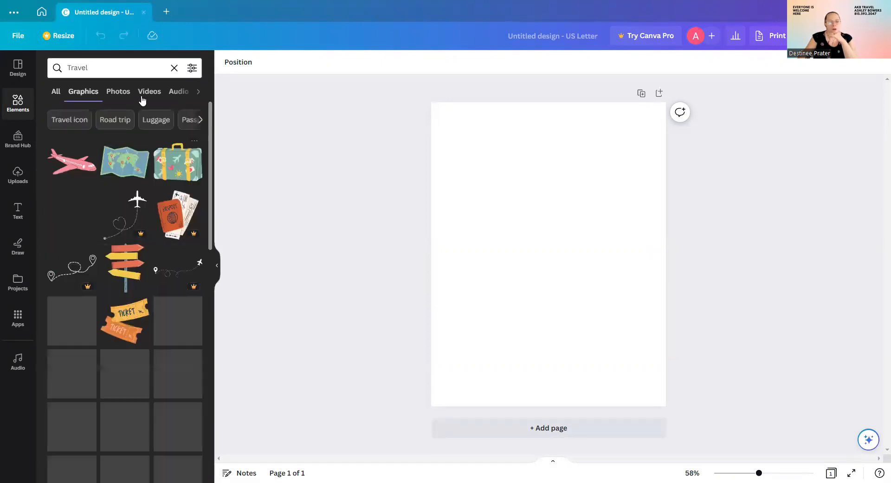
pyautogui.click(117, 92)
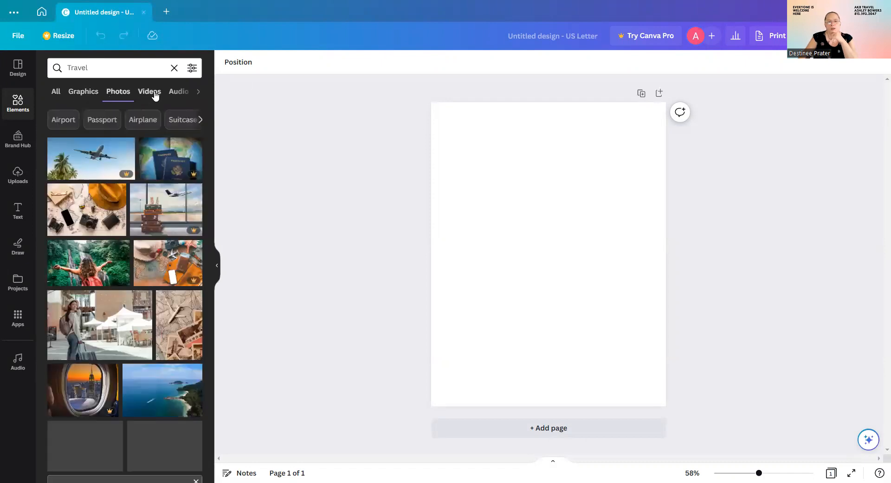
pyautogui.click(154, 92)
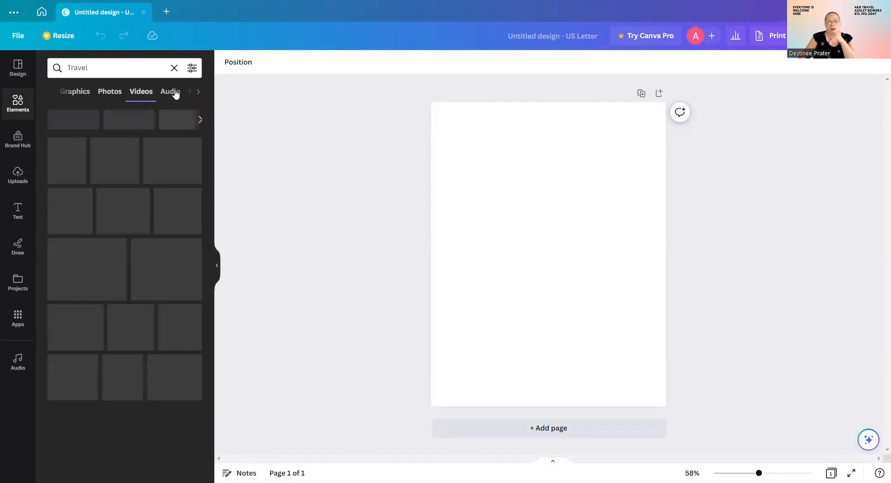
pyautogui.click(66, 94)
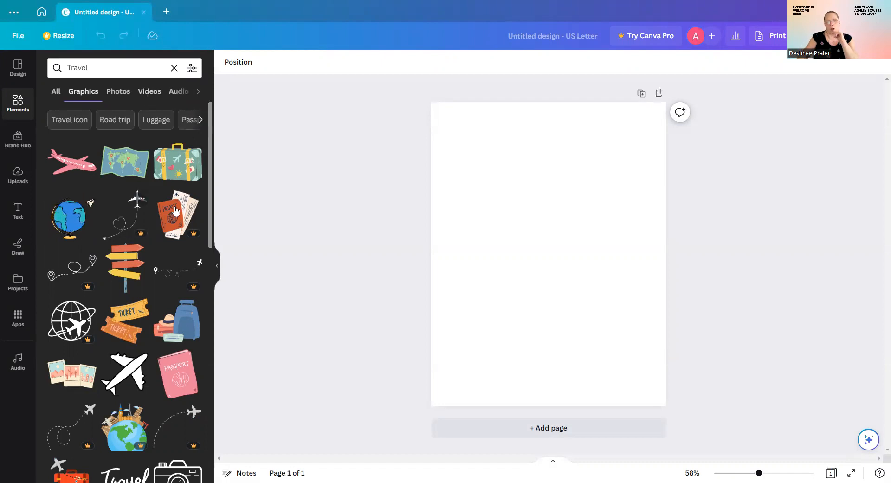
# Add the travel ticket graphic and place the pink airplane at the page's bottom right.
pyautogui.scroll(-3, 212, 356)
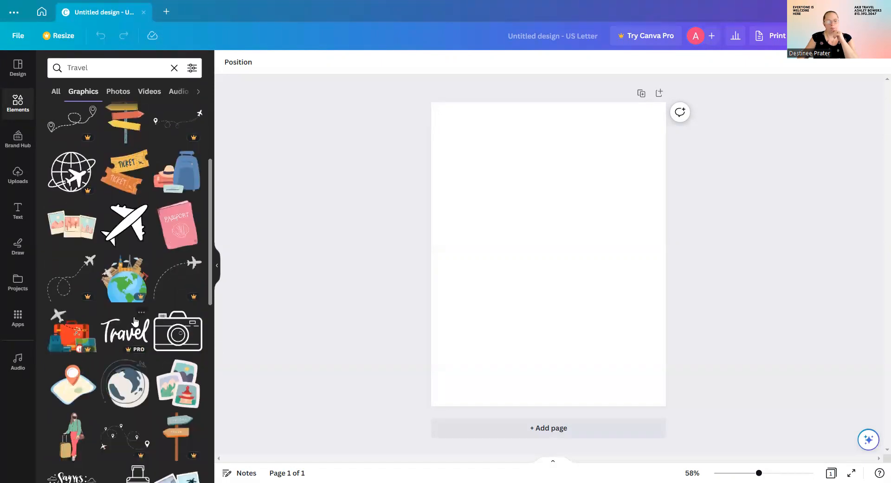
pyautogui.scroll(-3, 146, 312)
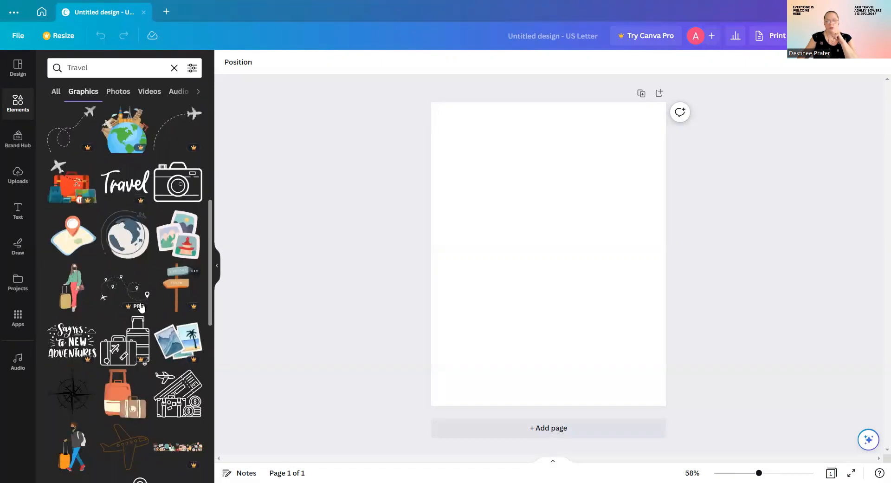
pyautogui.scroll(-2, 197, 337)
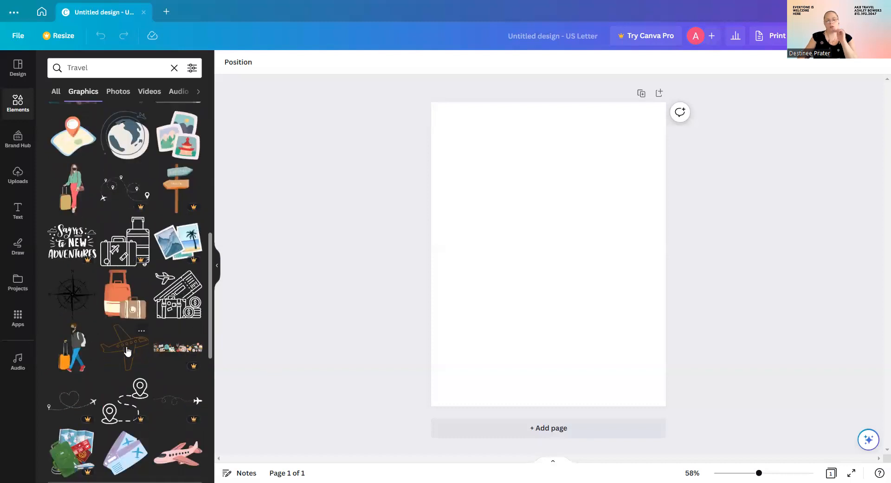
pyautogui.scroll(-4, 146, 282)
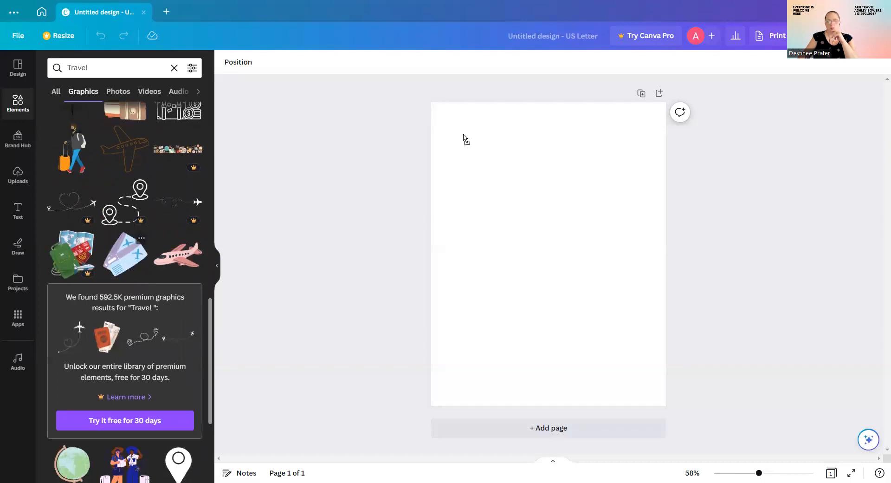
pyautogui.click(125, 253)
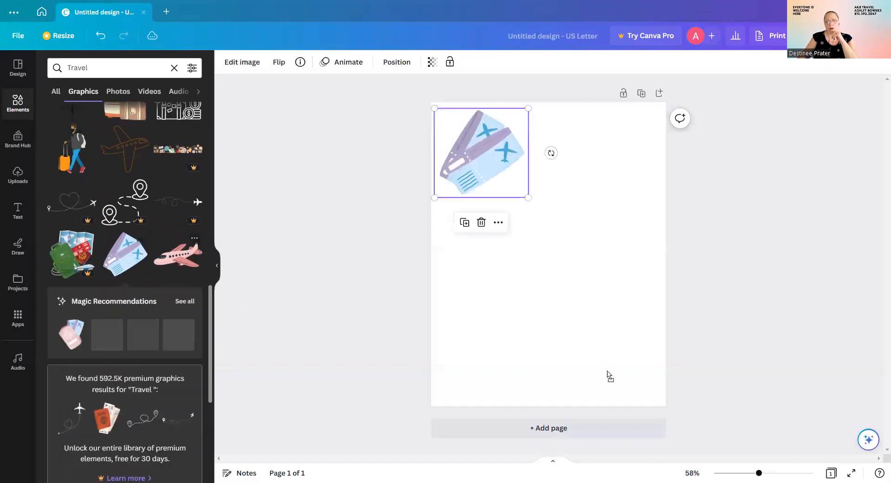
pyautogui.moveTo(177, 254); pyautogui.dragTo(601, 367)
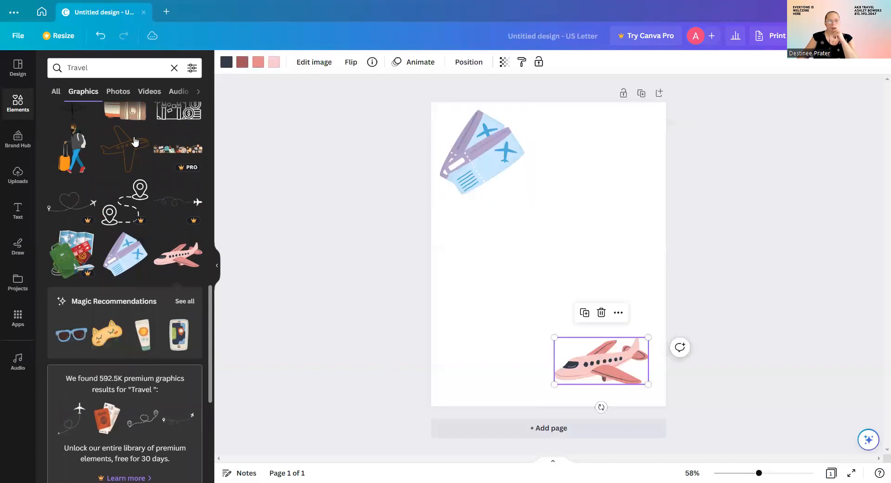
pyautogui.click(21, 210)
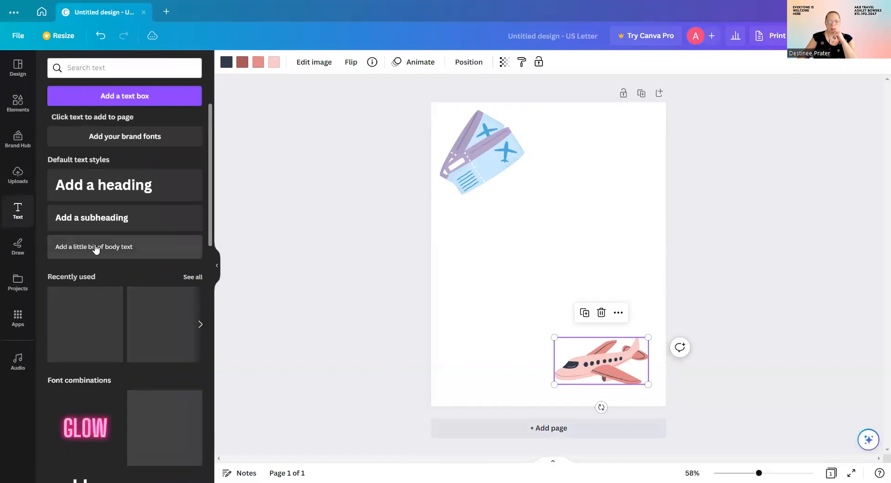
# Add a body text box reading 'Interest Forms' and move it near the page top.
pyautogui.moveTo(96, 248); pyautogui.dragTo(495, 210)
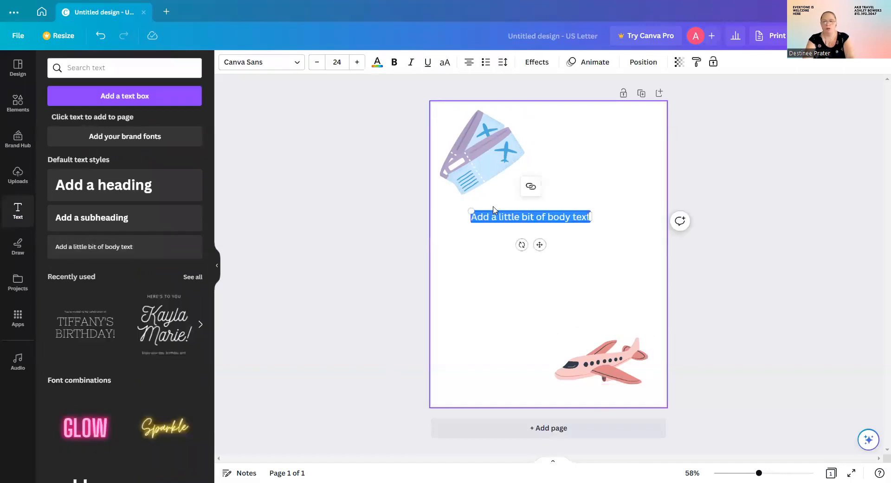
pyautogui.write('Interest')
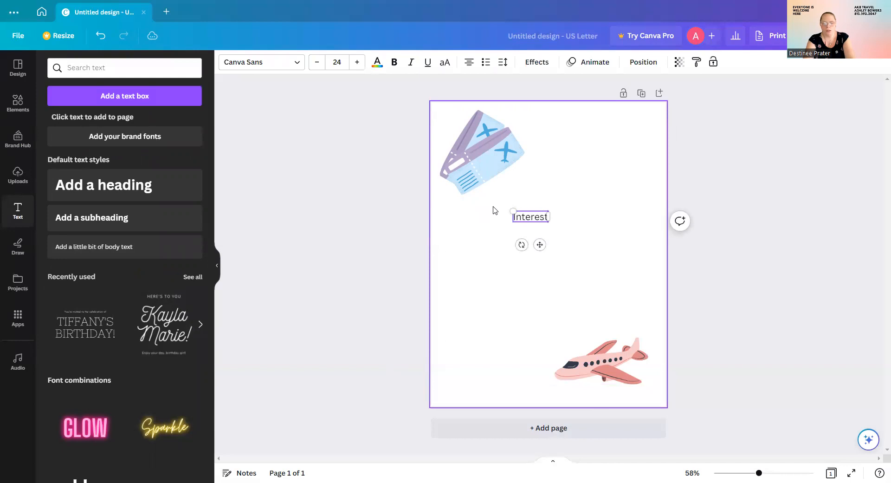
pyautogui.write(' FOrm')
pyautogui.press('BackSpace')
pyautogui.press('BackSpace')
pyautogui.press('BackSpace')
pyautogui.write('orms')
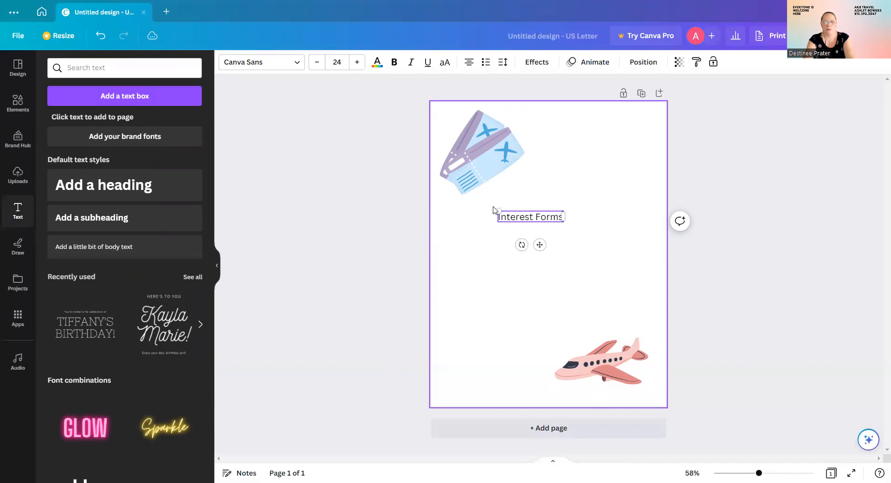
pyautogui.moveTo(540, 243); pyautogui.dragTo(583, 148)
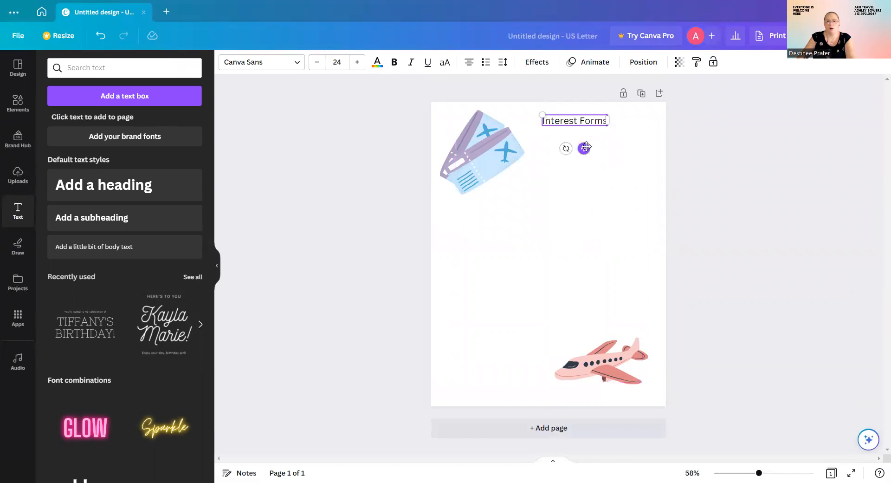
pyautogui.click(457, 252)
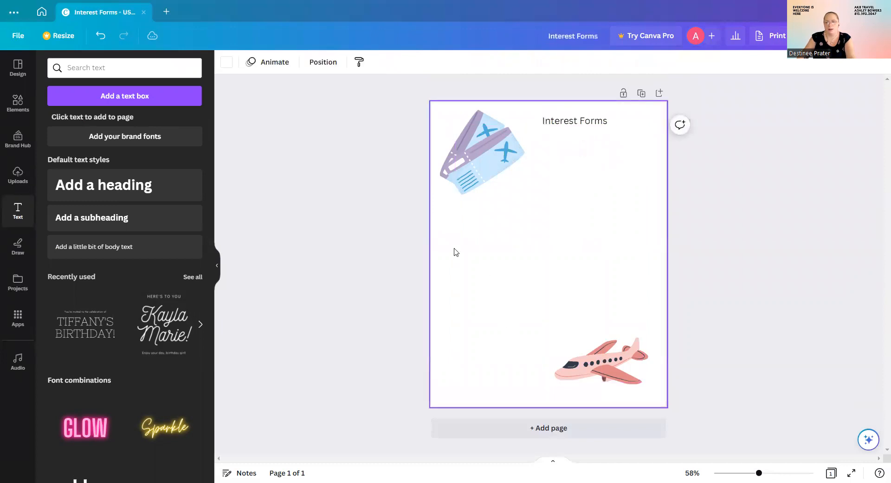
# Add a text box with lines 'Name:', 'Address:' and 'What do you need assistance with:'.
pyautogui.click(106, 253)
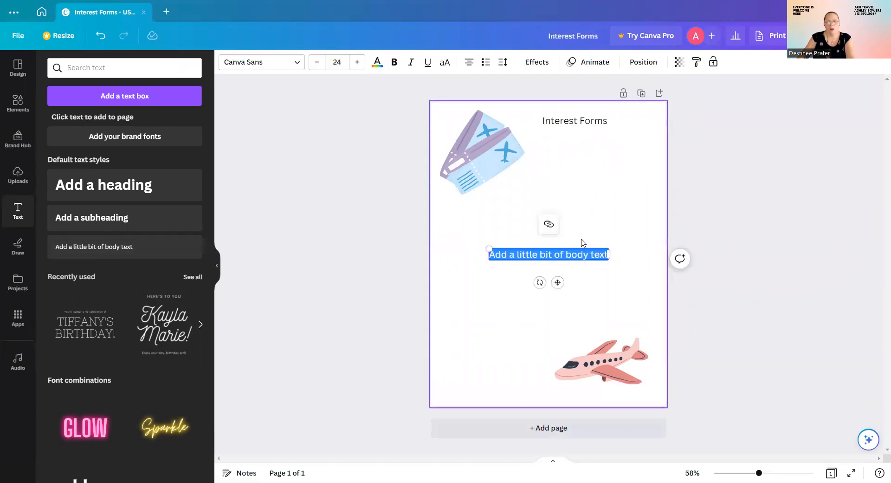
pyautogui.moveTo(556, 287); pyautogui.dragTo(518, 263)
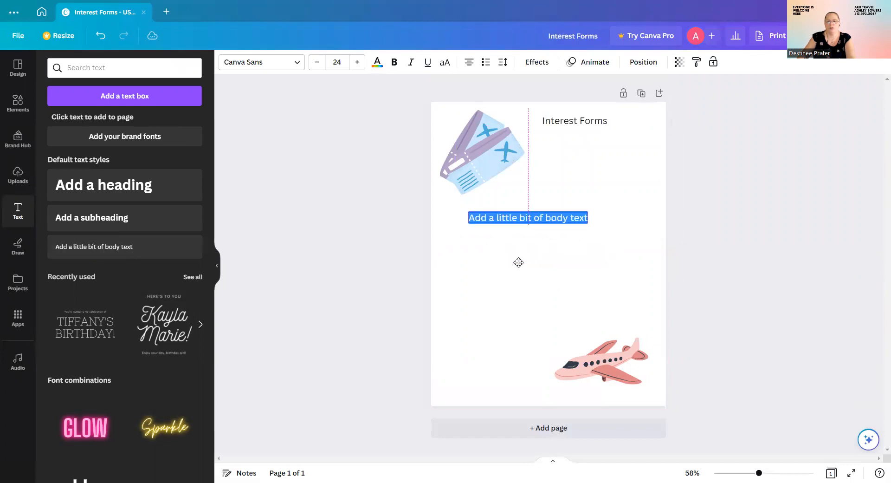
pyautogui.write('N')
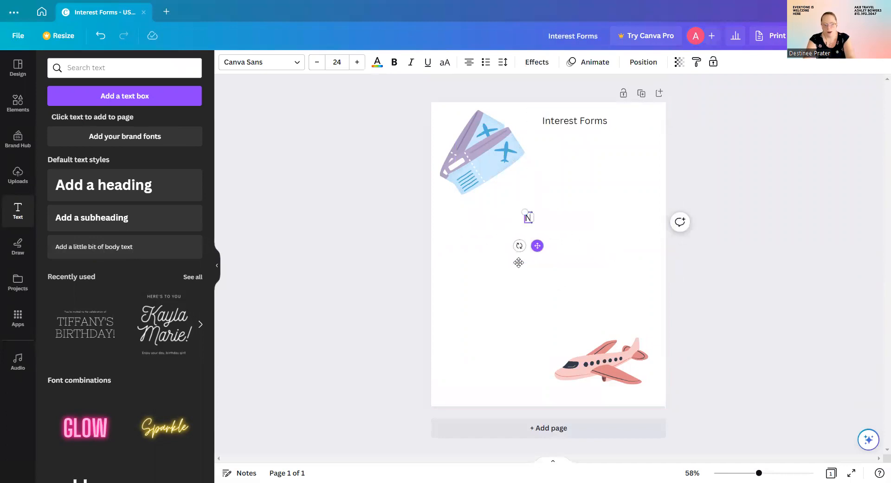
pyautogui.write('ame:')
pyautogui.press('Return')
pyautogui.write('Addres')
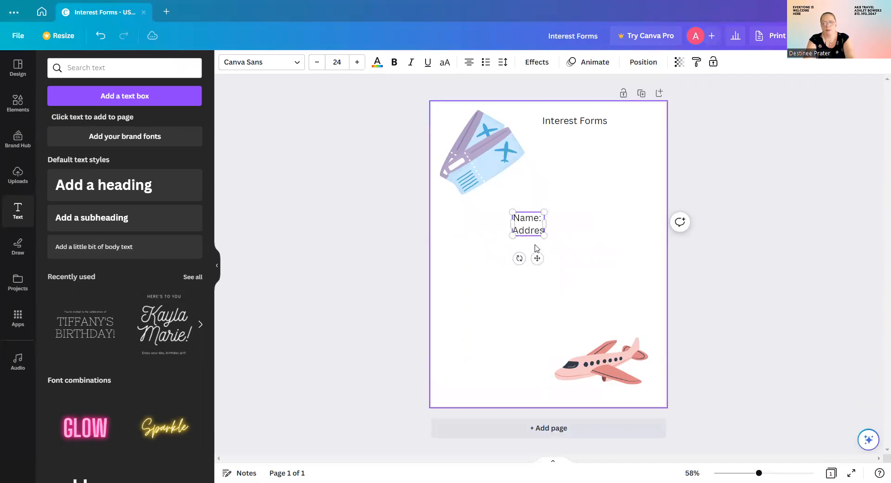
pyautogui.write('s:')
pyautogui.press('Return')
pyautogui.write('Wh')
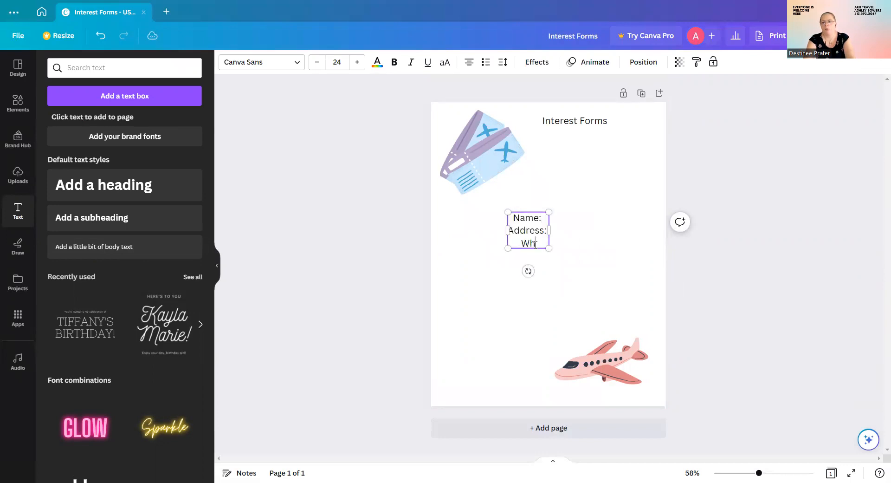
pyautogui.write('at do you')
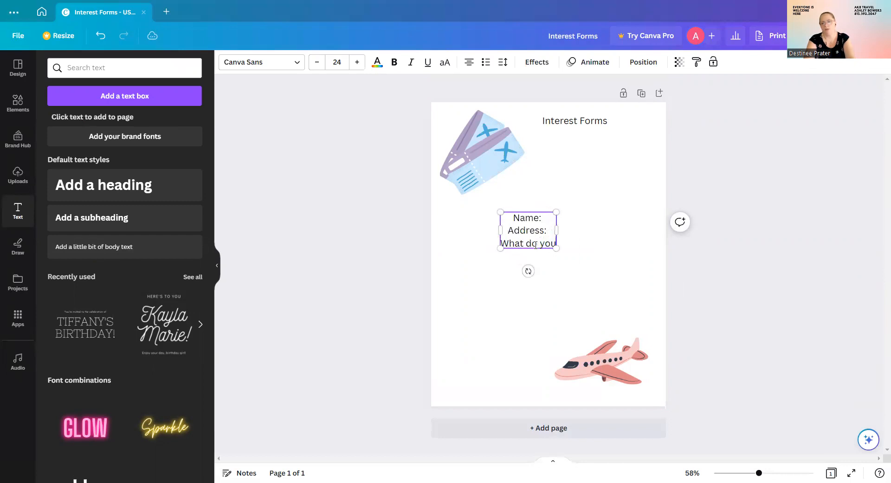
pyautogui.write(' need assist')
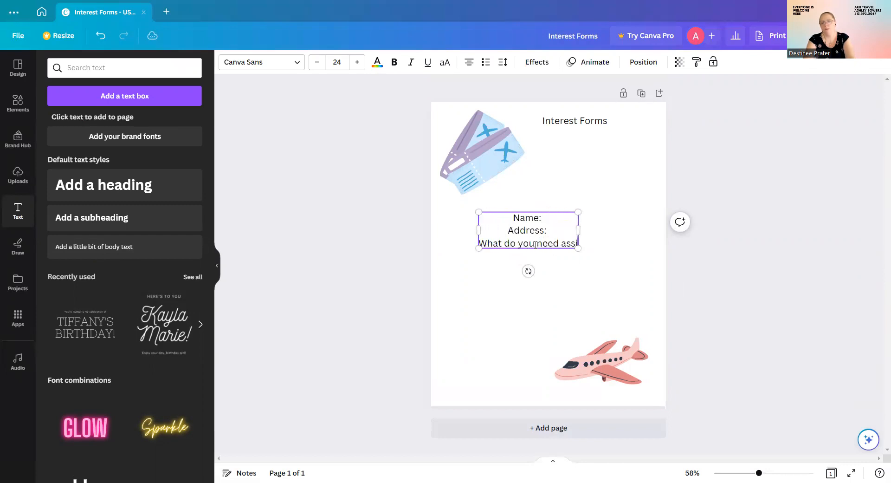
pyautogui.write('ance')
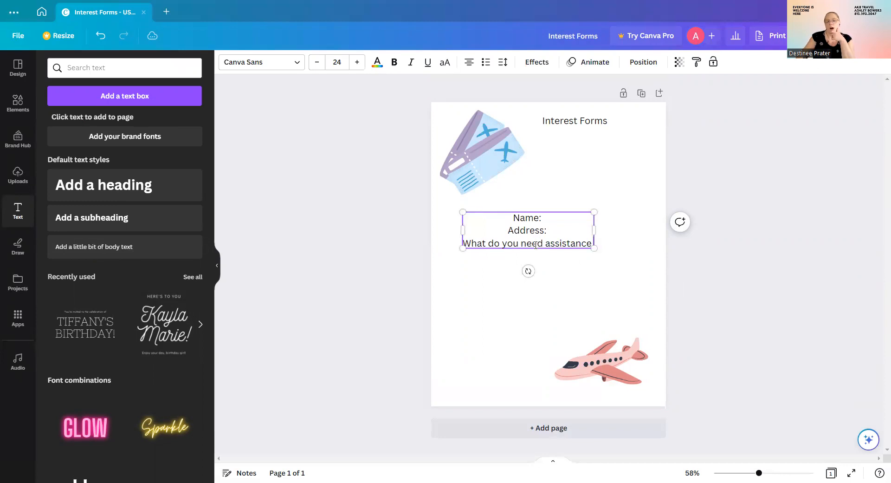
pyautogui.write(' with:')
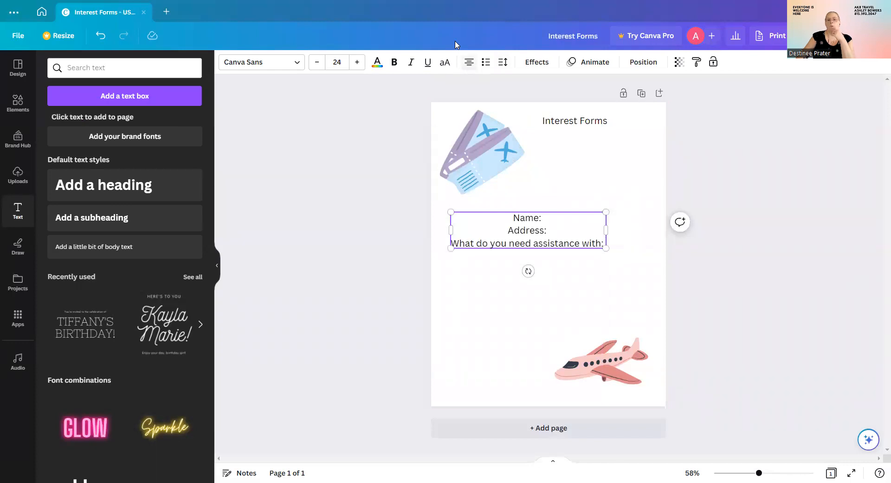
# Cycle the Name/Address block's alignment until it is left-aligned.
pyautogui.click(471, 64)
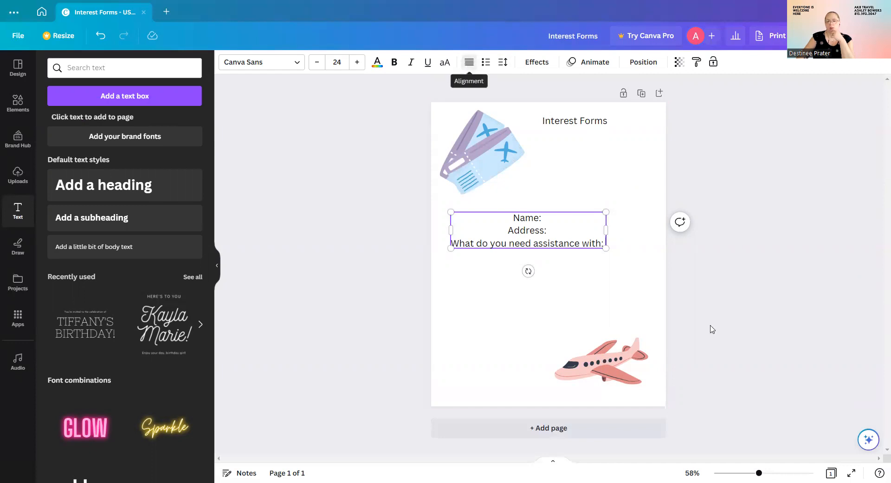
pyautogui.click(586, 206)
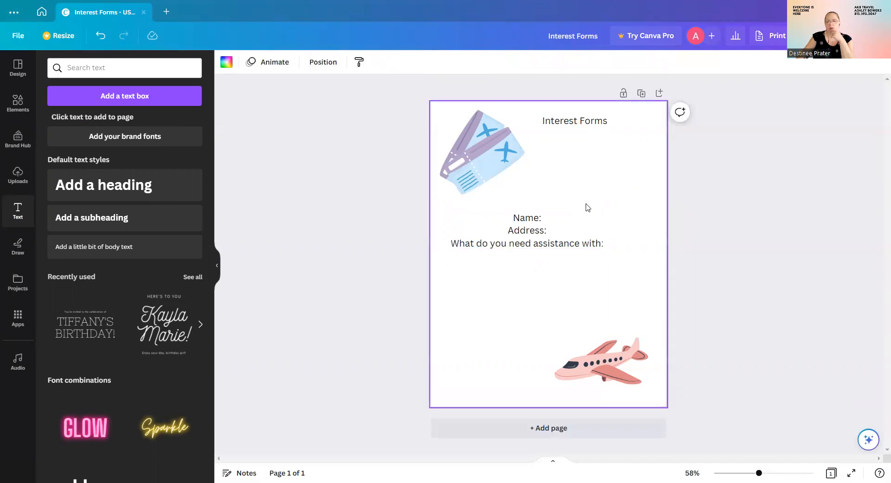
pyautogui.click(577, 218)
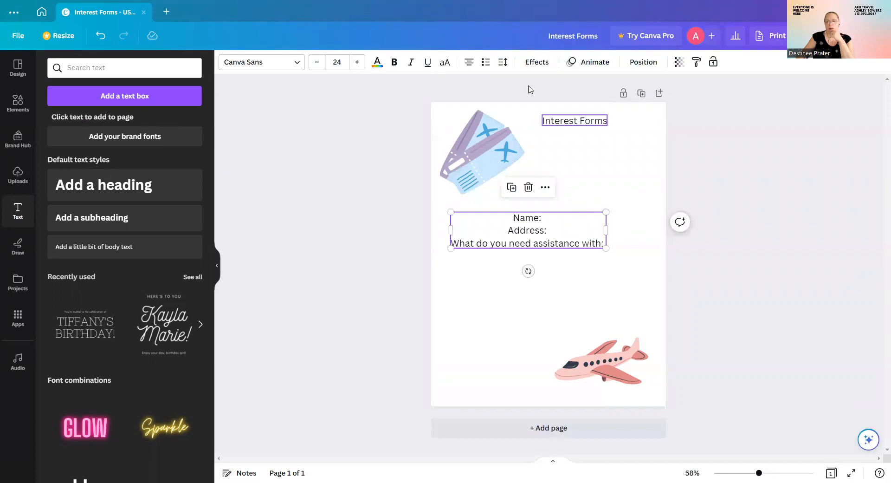
pyautogui.click(470, 64)
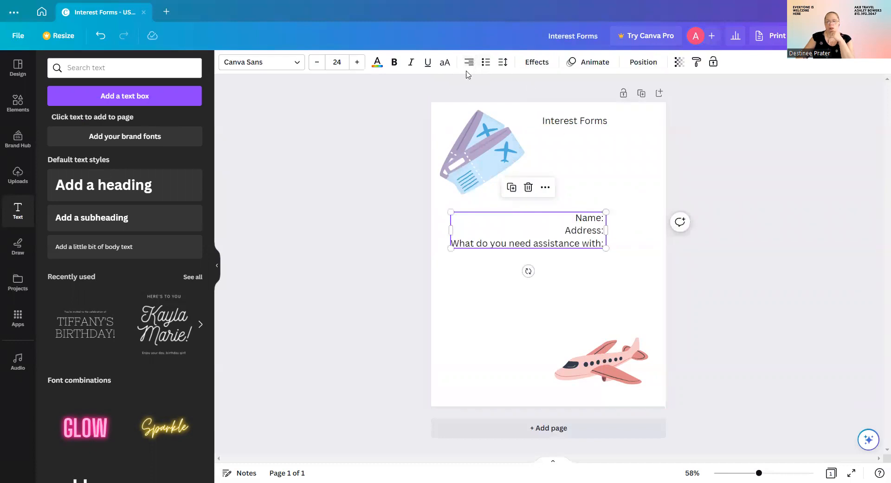
pyautogui.click(470, 64)
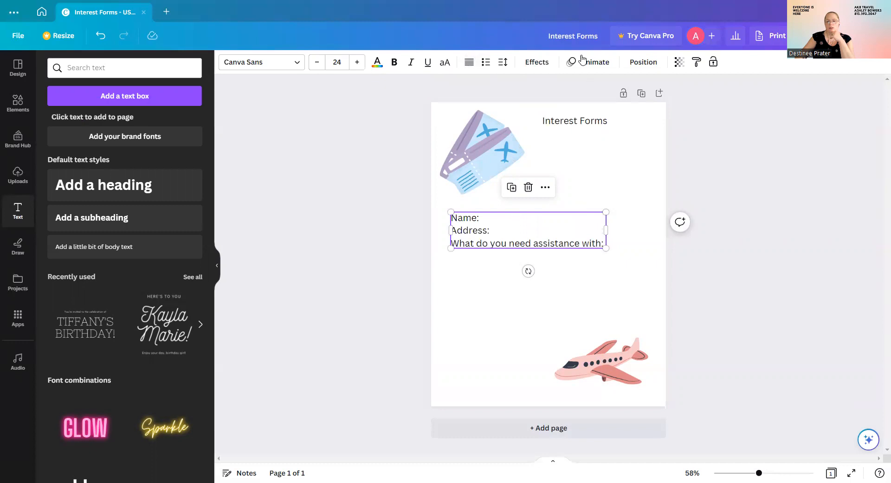
pyautogui.click(469, 62)
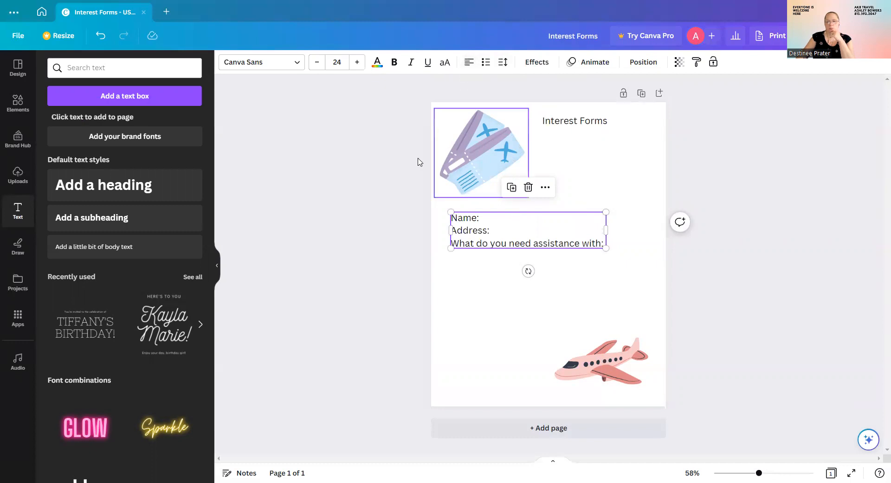
# Move the ticket graphic into the top-left corner and the text block beneath the title.
pyautogui.moveTo(554, 218); pyautogui.dragTo(548, 193)
pyautogui.moveTo(472, 149); pyautogui.dragTo(443, 144)
pyautogui.moveTo(505, 214); pyautogui.dragTo(534, 179)
pyautogui.click(564, 221)
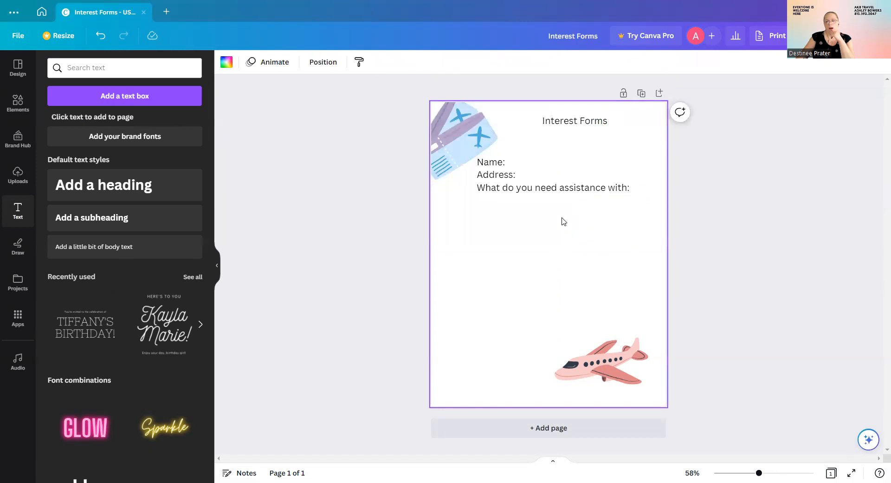
pyautogui.click(545, 192)
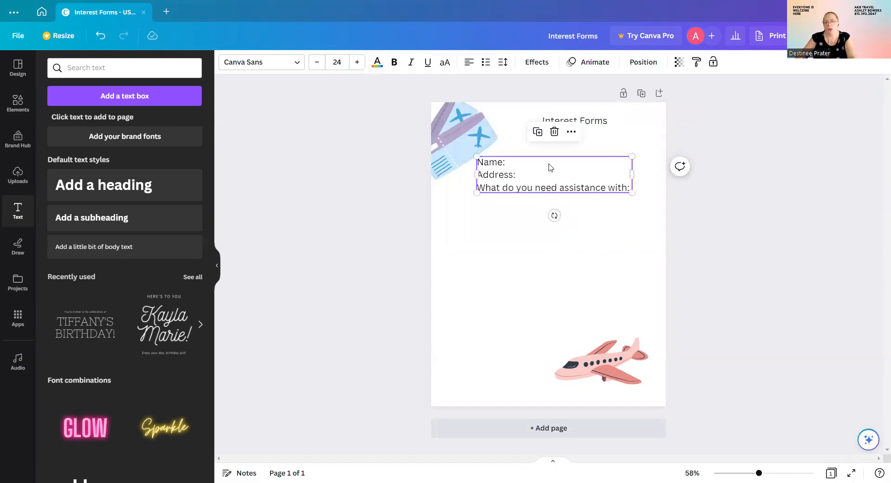
# Duplicate the Name/Address block three times, stack the copies down the page, and close the design.
pyautogui.click(538, 132)
pyautogui.moveTo(569, 195); pyautogui.dragTo(570, 235)
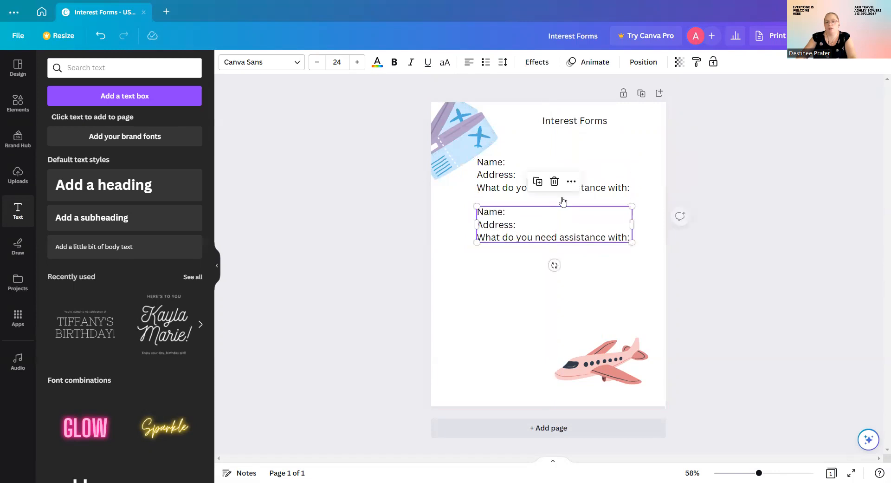
pyautogui.click(537, 182)
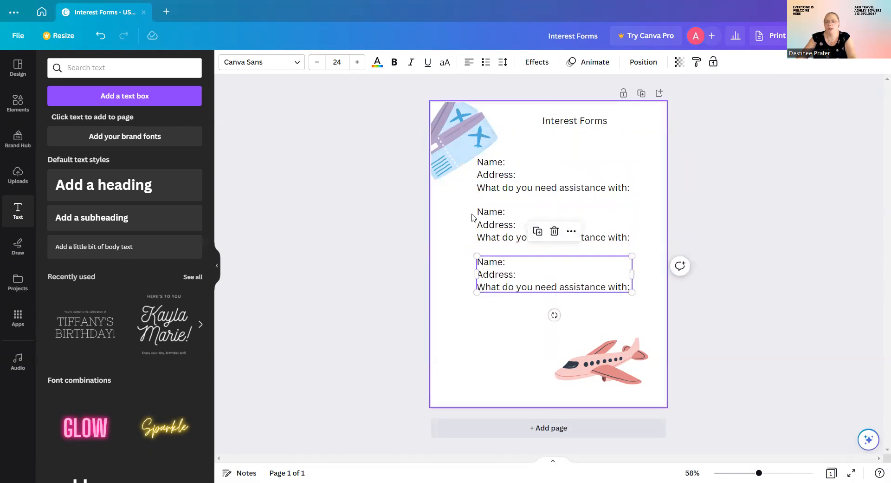
pyautogui.click(538, 231)
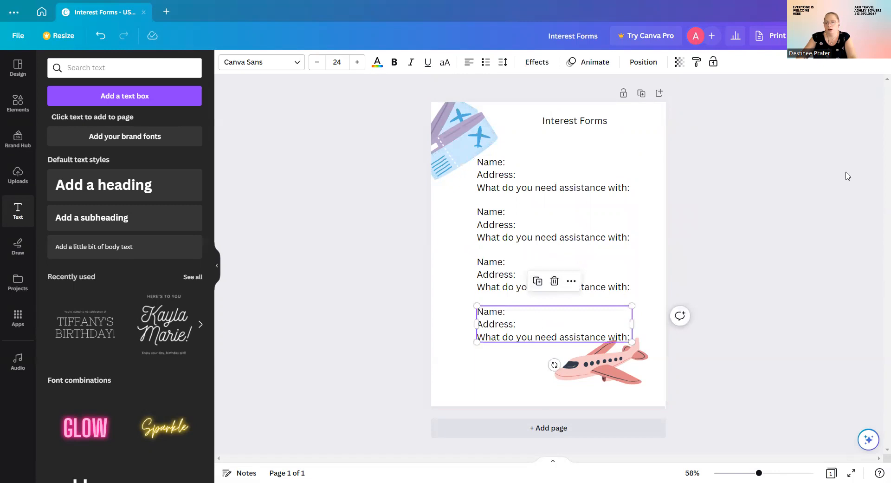
pyautogui.click(740, 202)
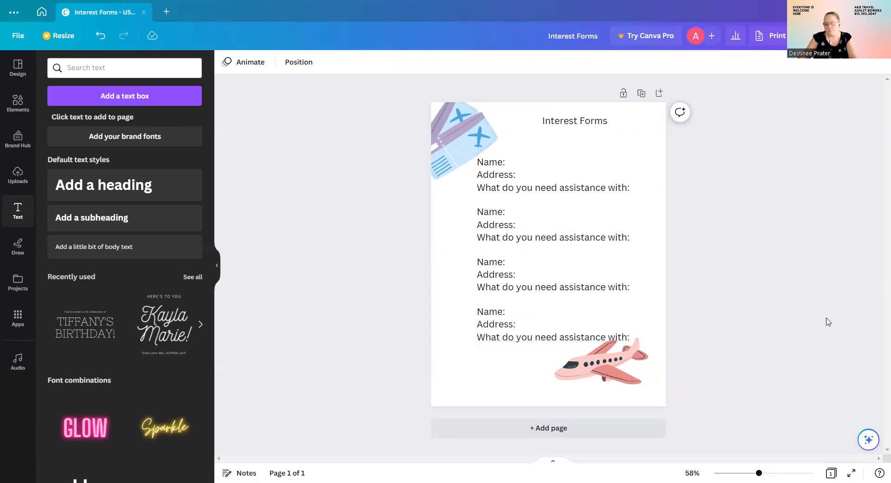
pyautogui.click(144, 13)
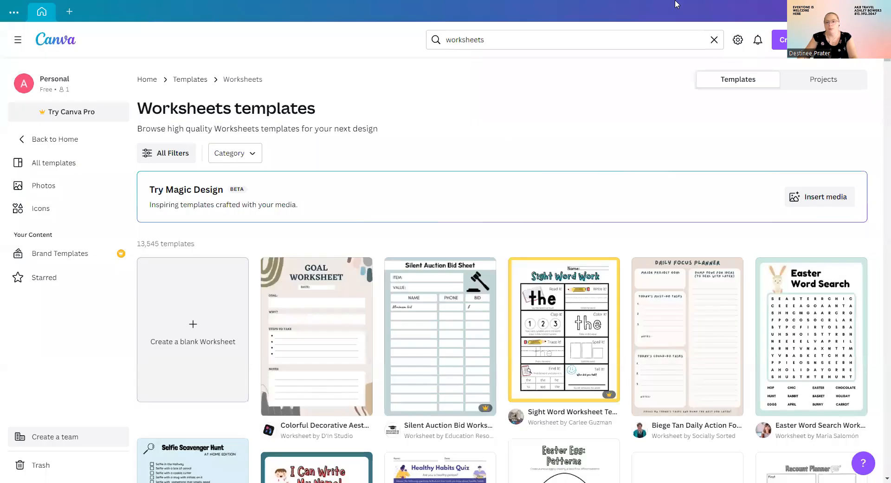